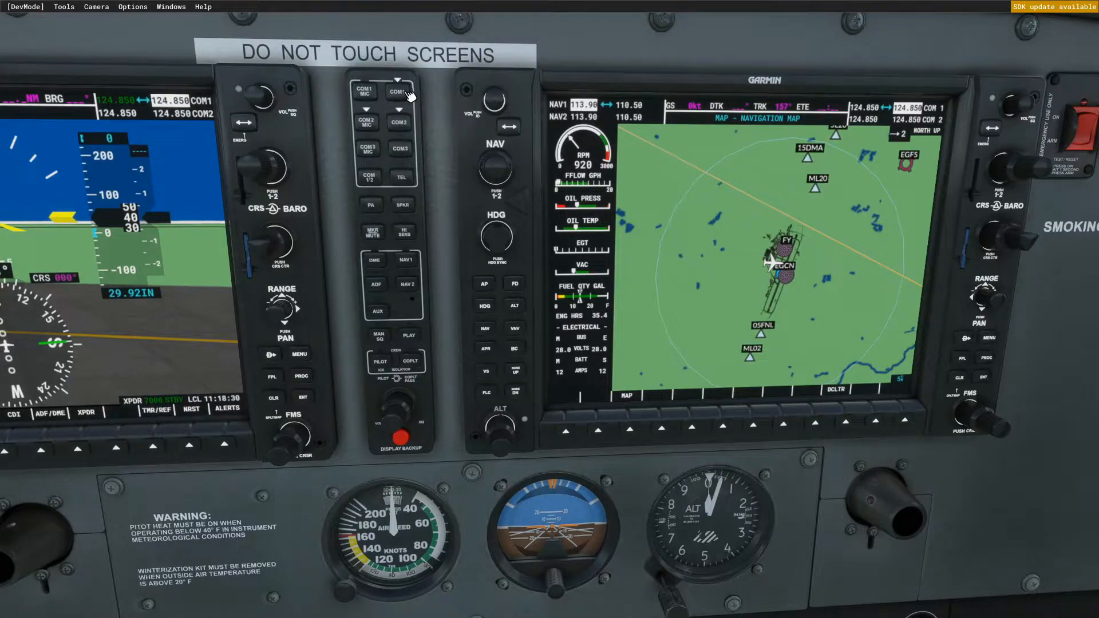
# Step: Switch the audio panel's transmitter back and forth between COM1 MIC and COM2 MIC to examine how the selection indicator behaves
pyautogui.click(371, 97)
pyautogui.click(411, 129)
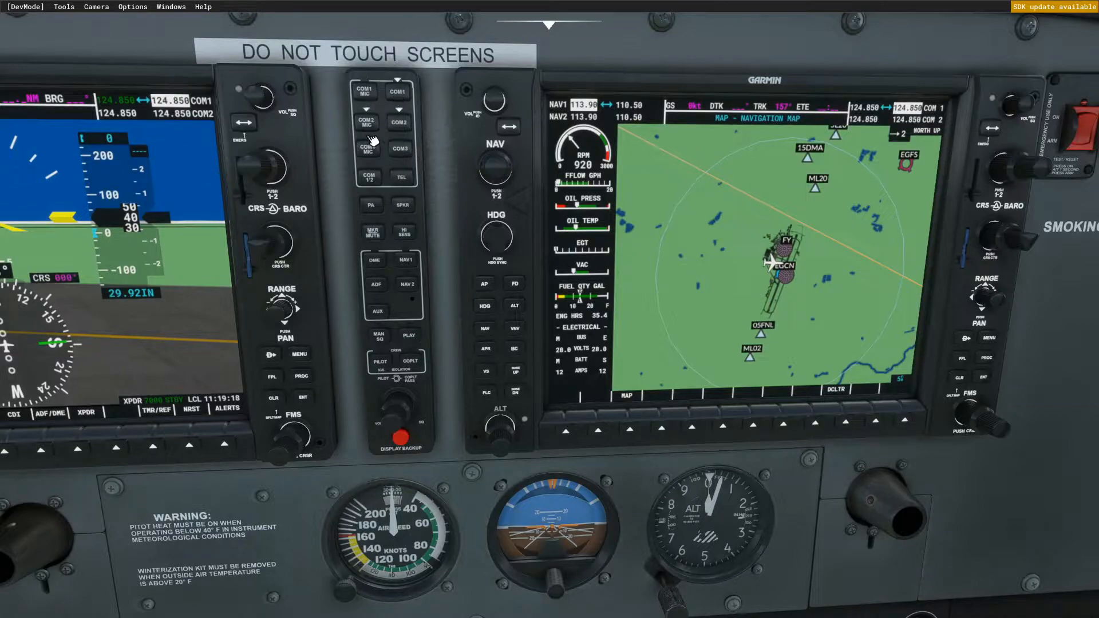
pyautogui.click(374, 96)
pyautogui.click(369, 93)
pyautogui.click(369, 93)
pyautogui.click(368, 122)
pyautogui.click(372, 96)
pyautogui.click(375, 131)
pyautogui.click(369, 96)
pyautogui.click(368, 127)
pyautogui.click(363, 93)
pyautogui.click(379, 128)
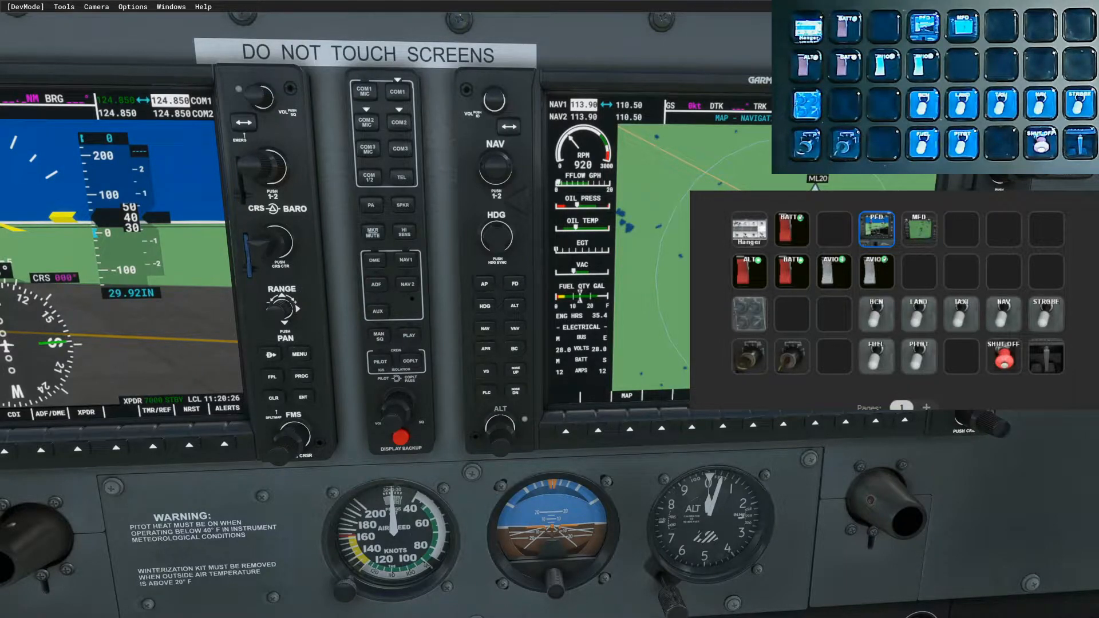
# Step: Bring the Stream Deck and Axis and Ohs windows over the simulator, with Stream Deck in front
pyautogui.moveTo(1098, 212); pyautogui.dragTo(321, 127)
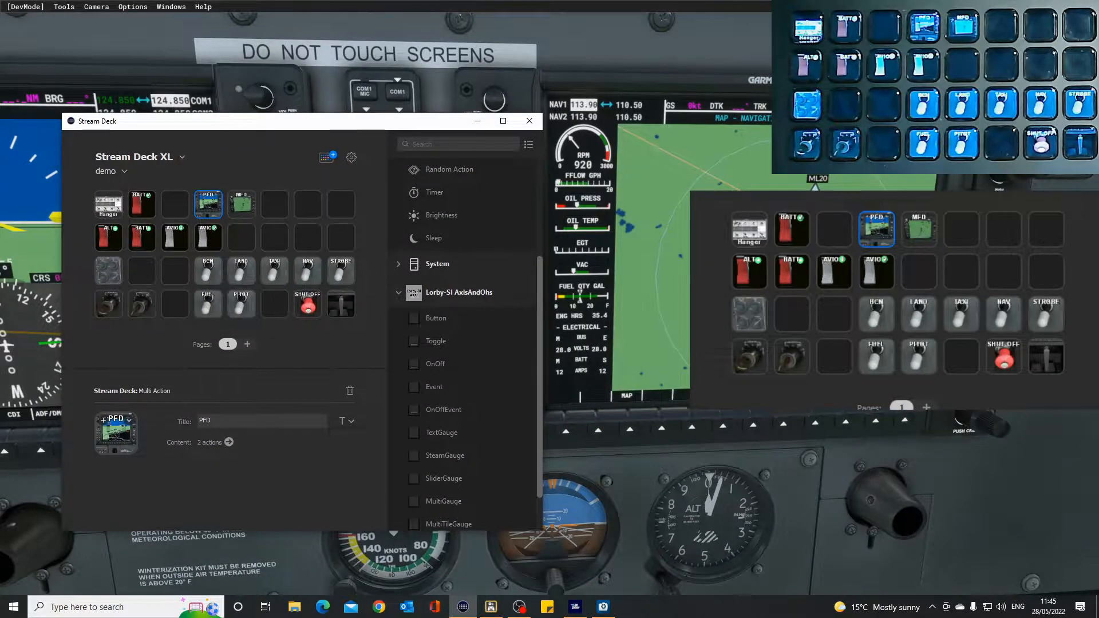
pyautogui.click(491, 607)
pyautogui.moveTo(666, 189); pyautogui.dragTo(310, 191)
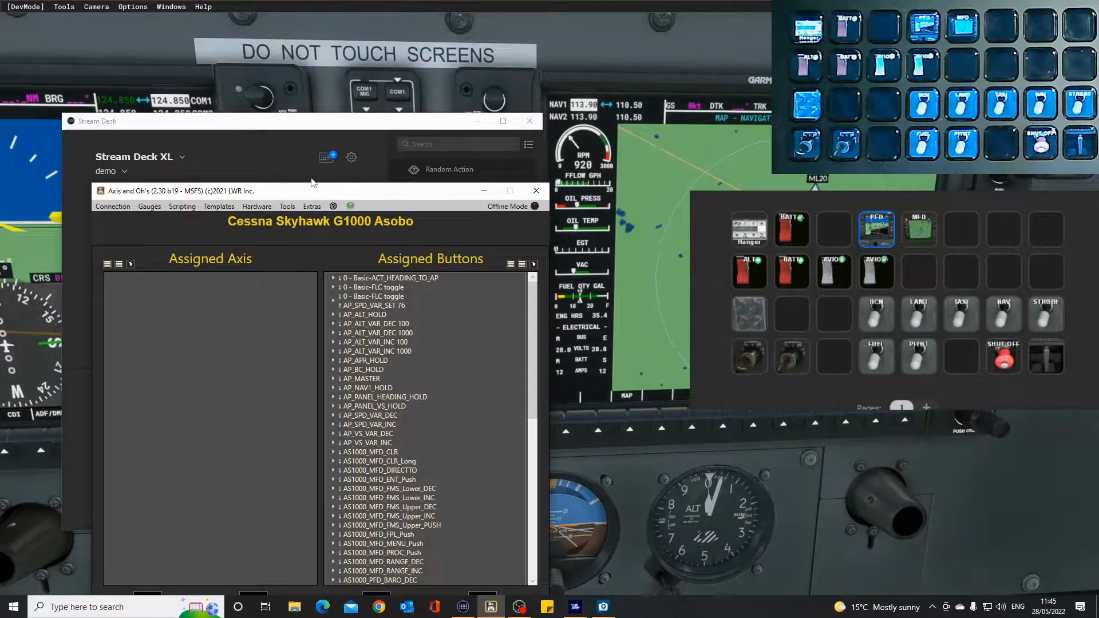
pyautogui.click(303, 177)
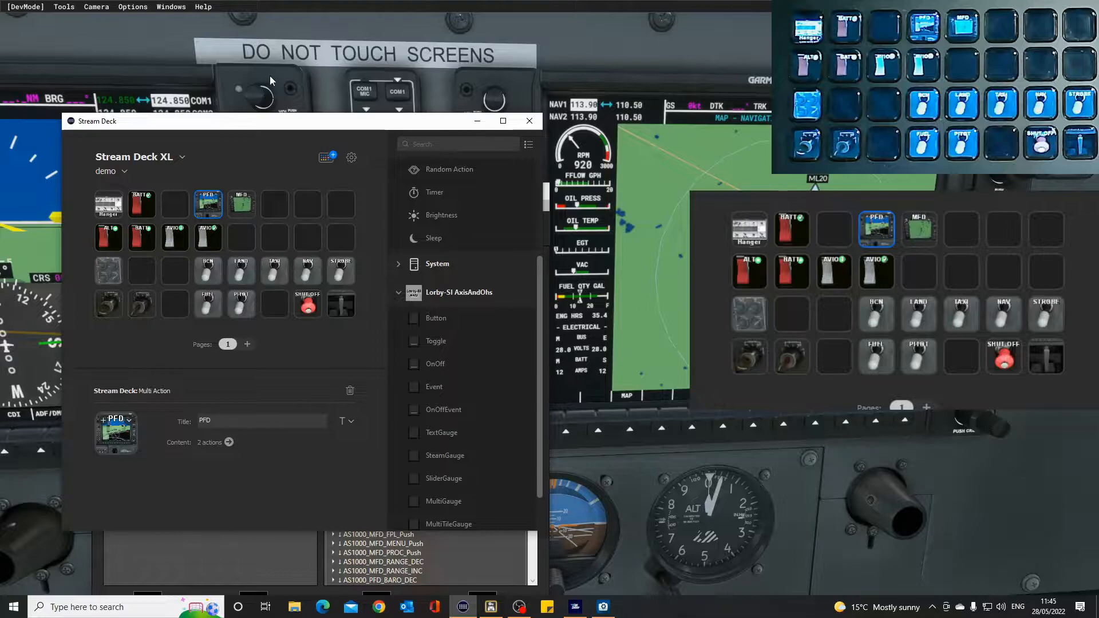
# Step: Move the PFD key to the empty slot beside BATT, and create and open a folder titled RADIO in the freed slot
pyautogui.moveTo(207, 204); pyautogui.dragTo(175, 205)
pyautogui.click(204, 201)
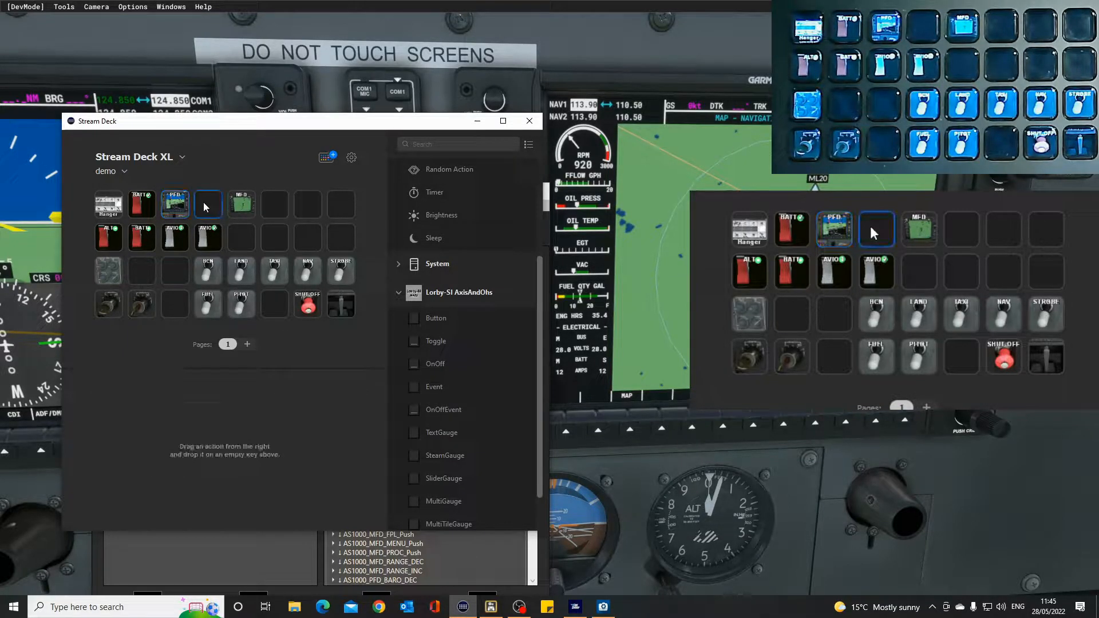
pyautogui.scroll(3, 467, 231)
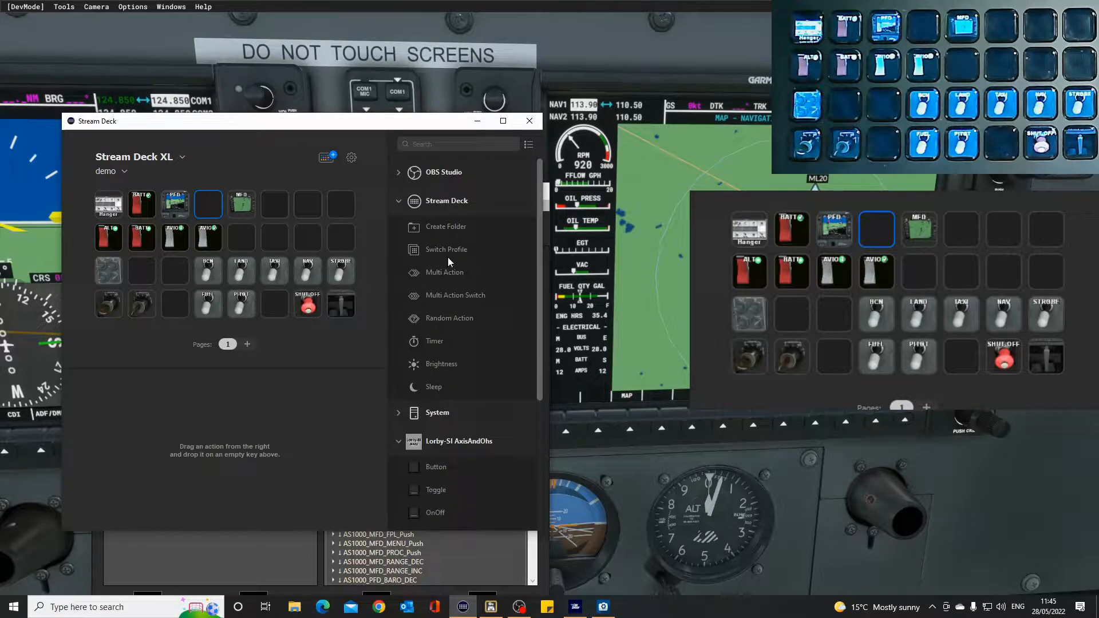
pyautogui.moveTo(416, 229); pyautogui.dragTo(208, 204)
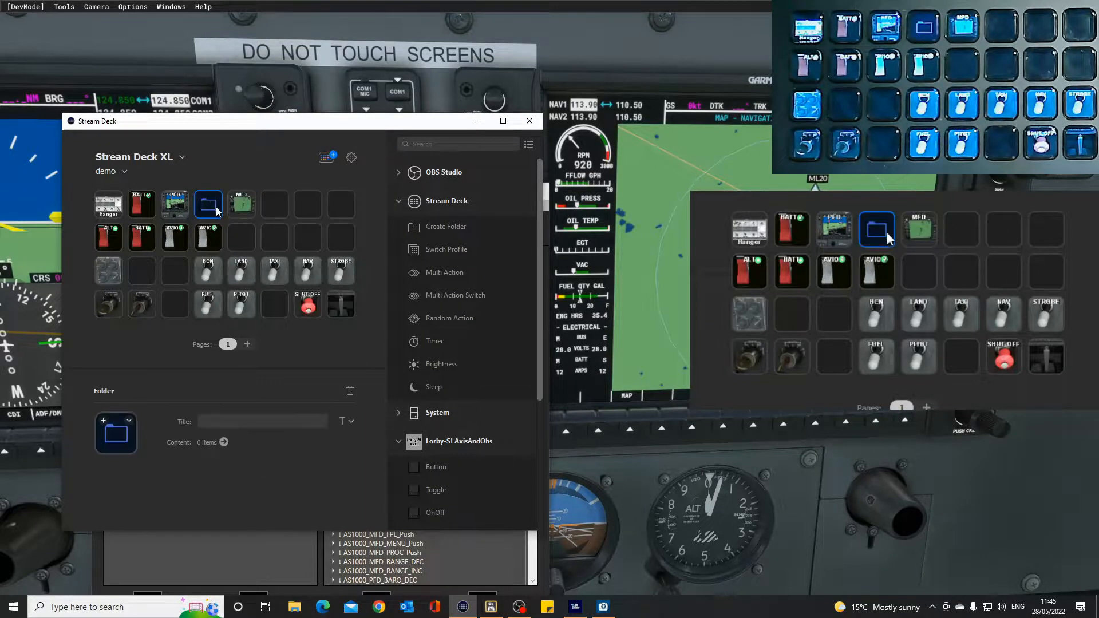
pyautogui.click(218, 424)
pyautogui.write('RADIO')
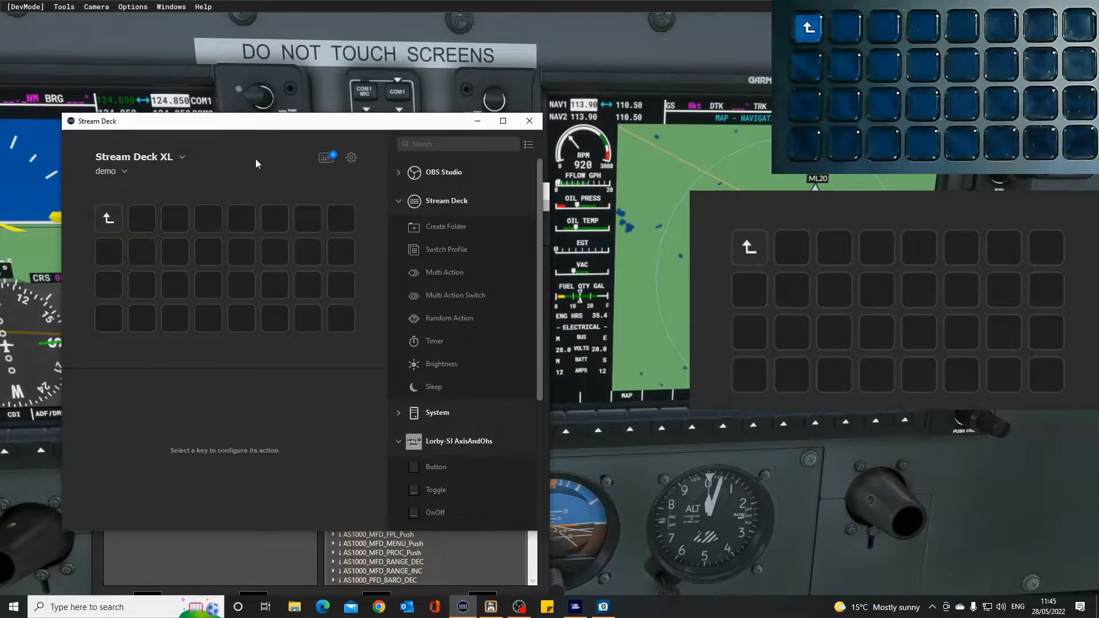
# Step: Move Stream Deck aside, switch to Axis and Ohs and start watching simulator events in their own window
pyautogui.moveTo(256, 126); pyautogui.dragTo(888, 221)
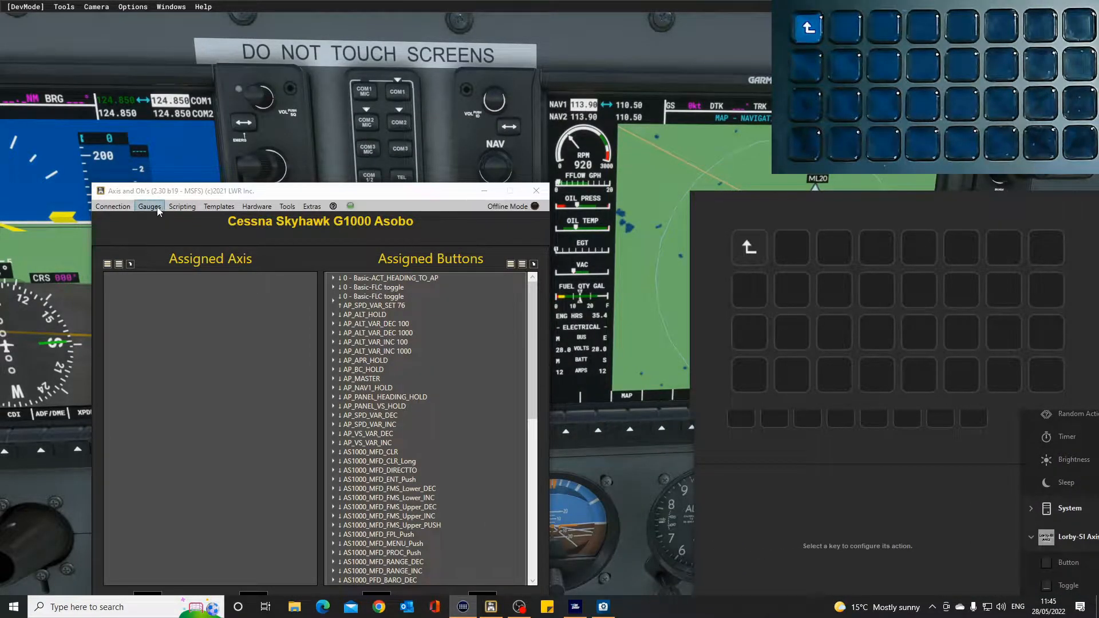
pyautogui.click(182, 206)
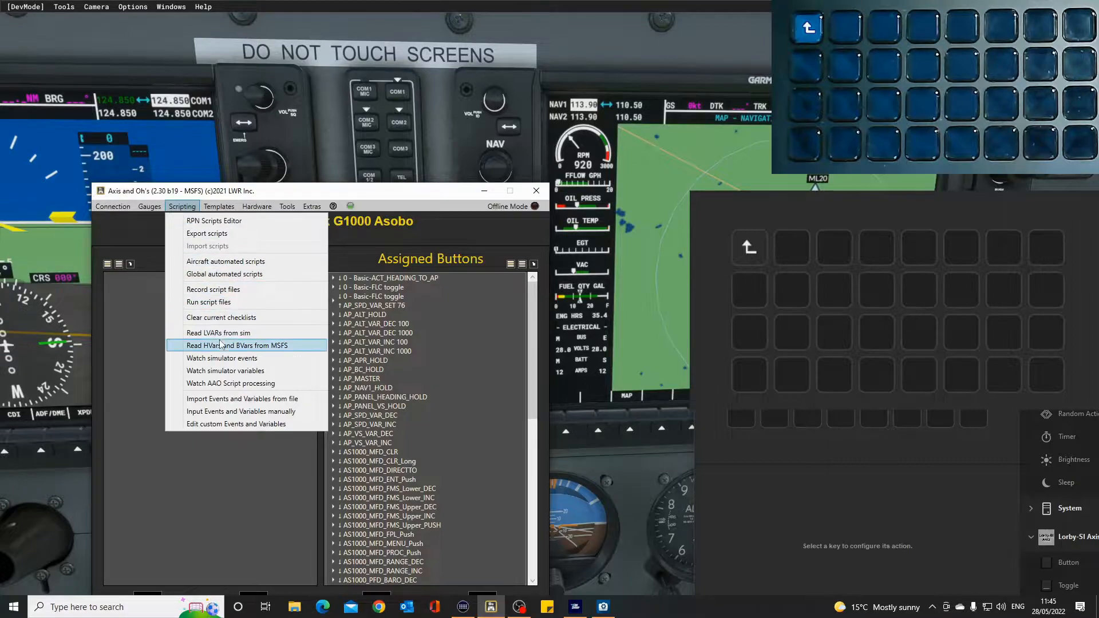
pyautogui.click(218, 361)
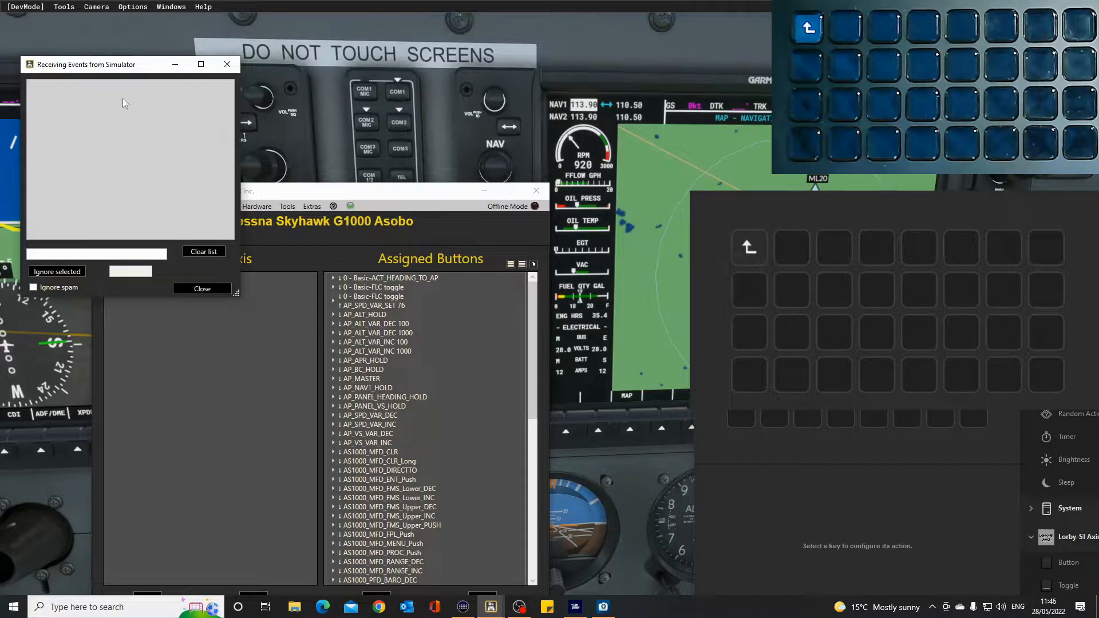
pyautogui.moveTo(114, 65); pyautogui.dragTo(56, 38)
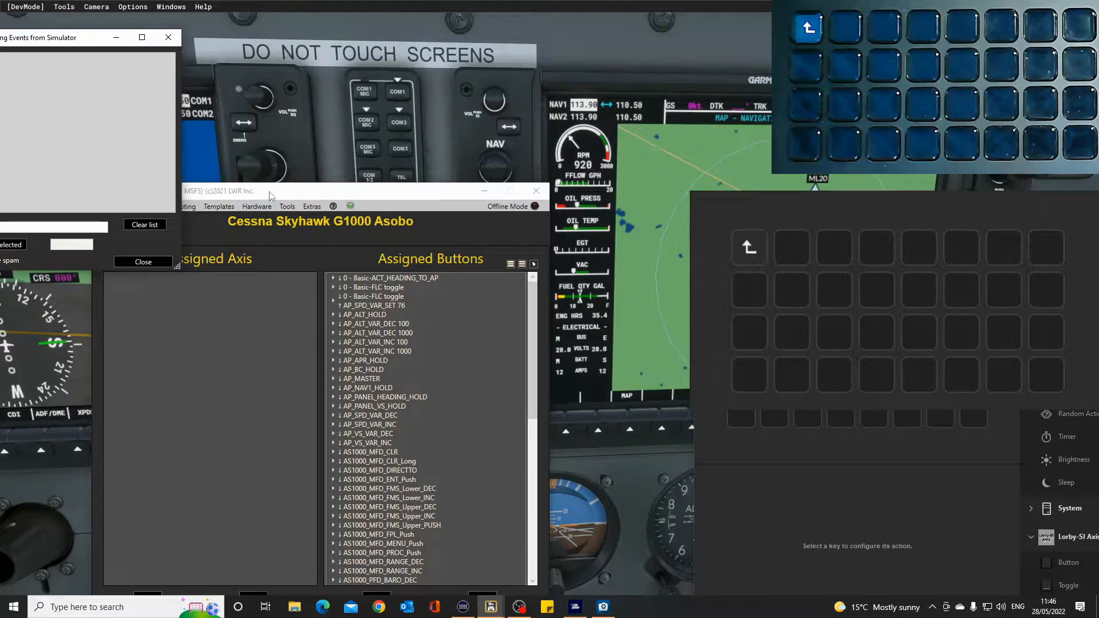
# Step: Open the simulator variables watch window and arrange the windows so both watch lists and the cockpit audio panel are unobstructed
pyautogui.moveTo(272, 196); pyautogui.dragTo(355, 196)
pyautogui.click(267, 208)
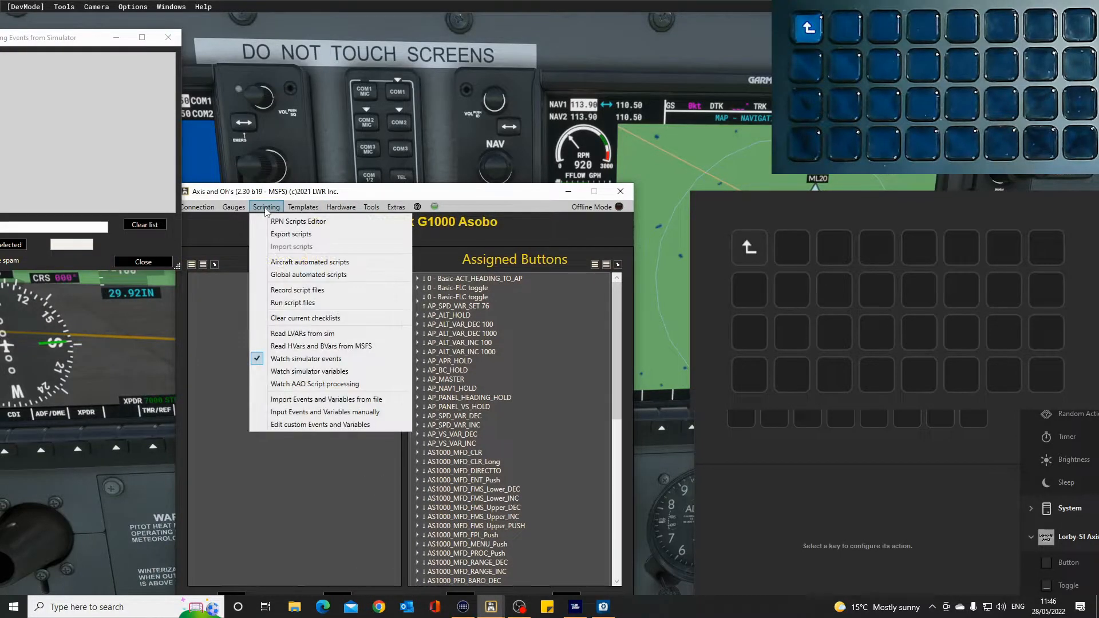
pyautogui.click(303, 371)
pyautogui.moveTo(279, 195); pyautogui.dragTo(1098, 332)
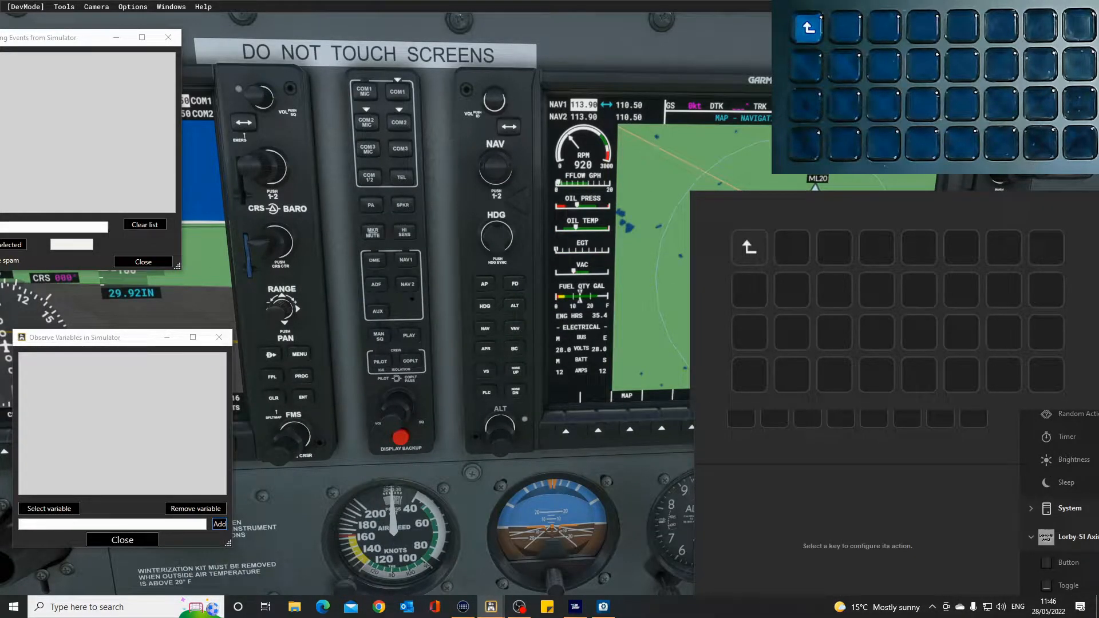
pyautogui.moveTo(858, 242); pyautogui.dragTo(1081, 413)
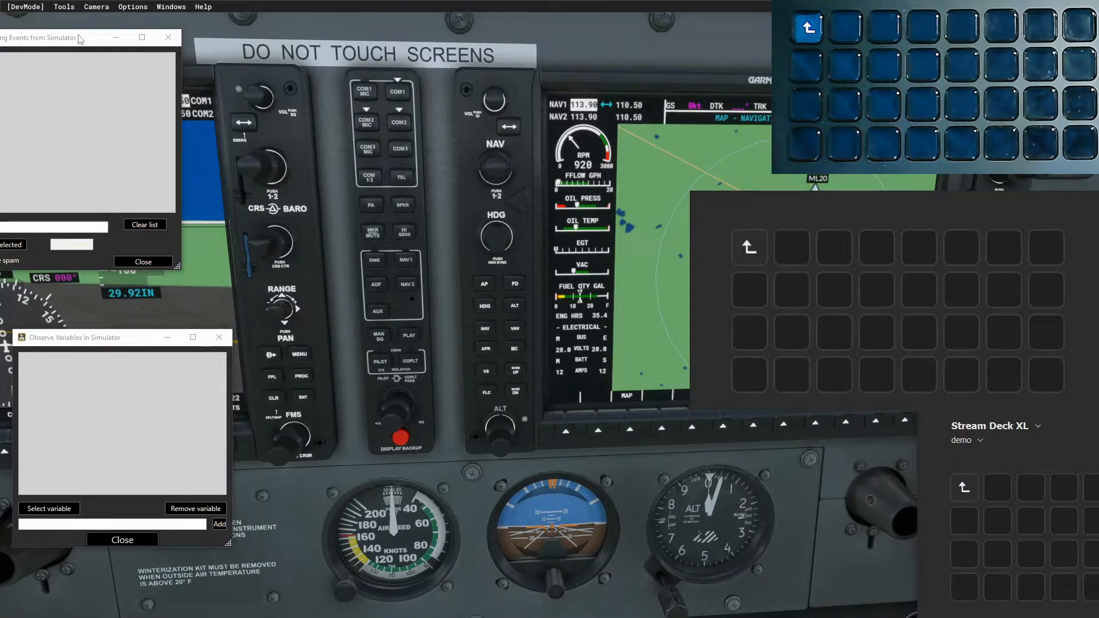
pyautogui.moveTo(75, 44); pyautogui.dragTo(155, 54)
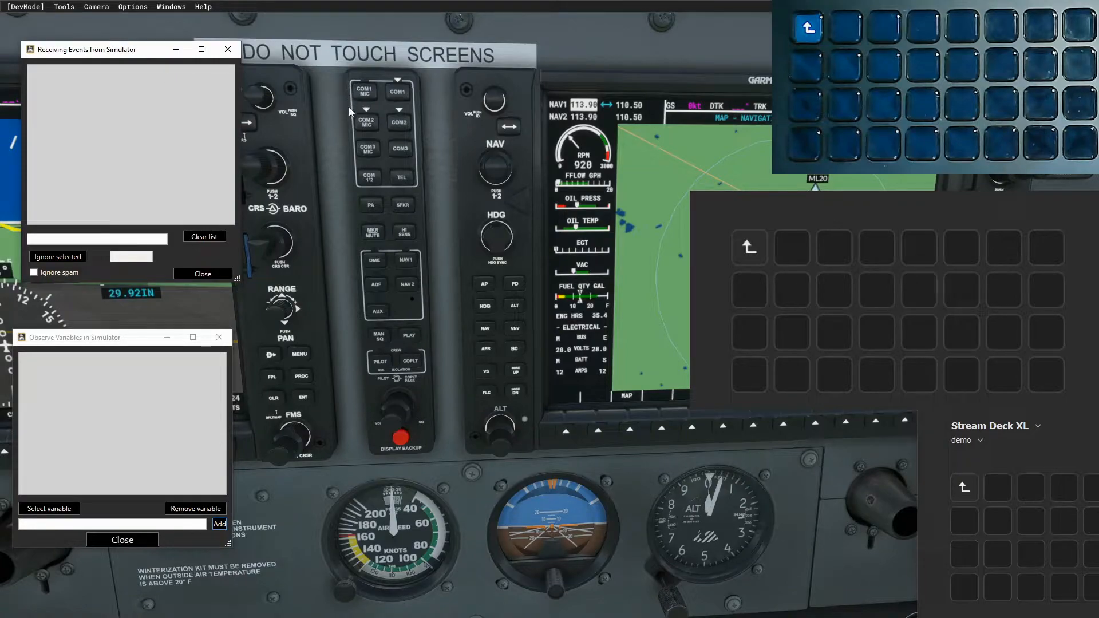
# Step: Activate COM1 MIC on the audio panel and select the K:PILOT_TRANSMITTER_SET event in the received events list
pyautogui.click(367, 96)
pyautogui.click(367, 96)
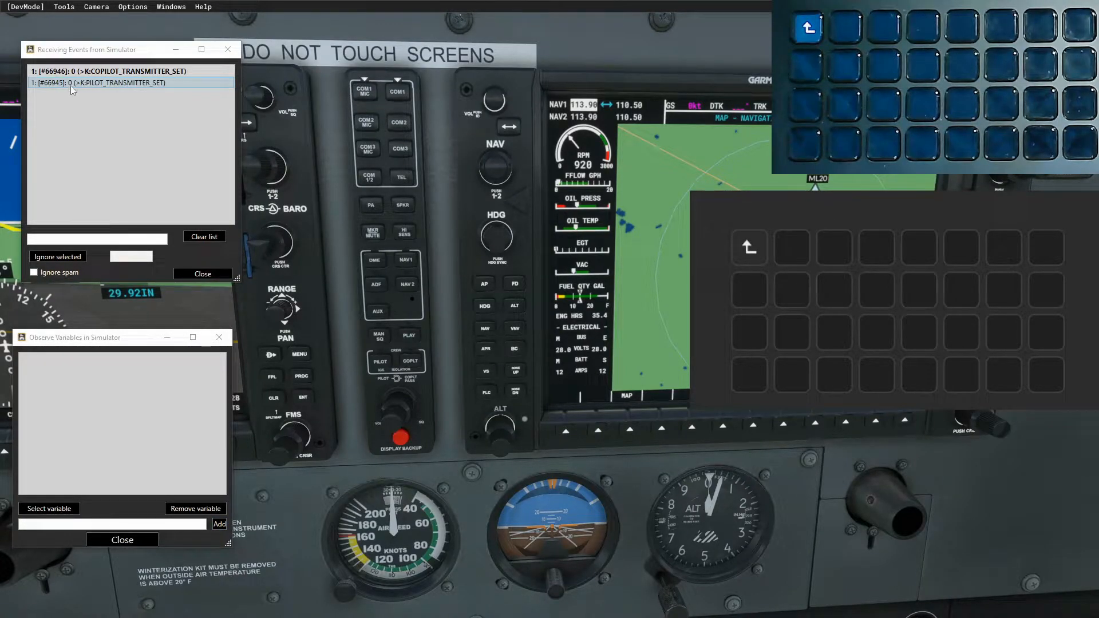
pyautogui.click(102, 86)
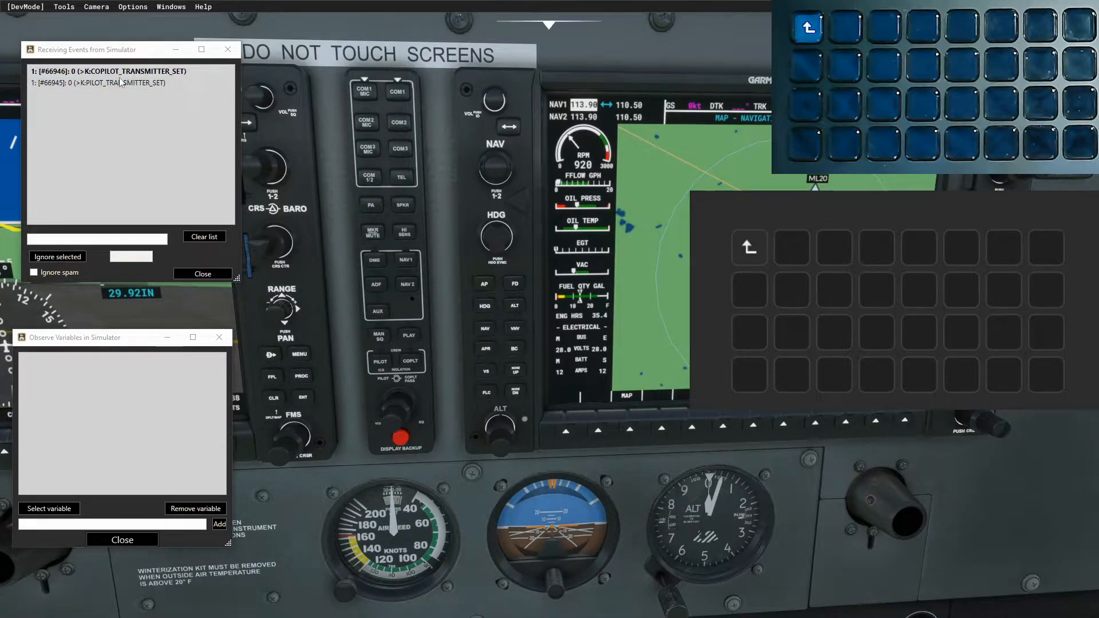
pyautogui.click(120, 82)
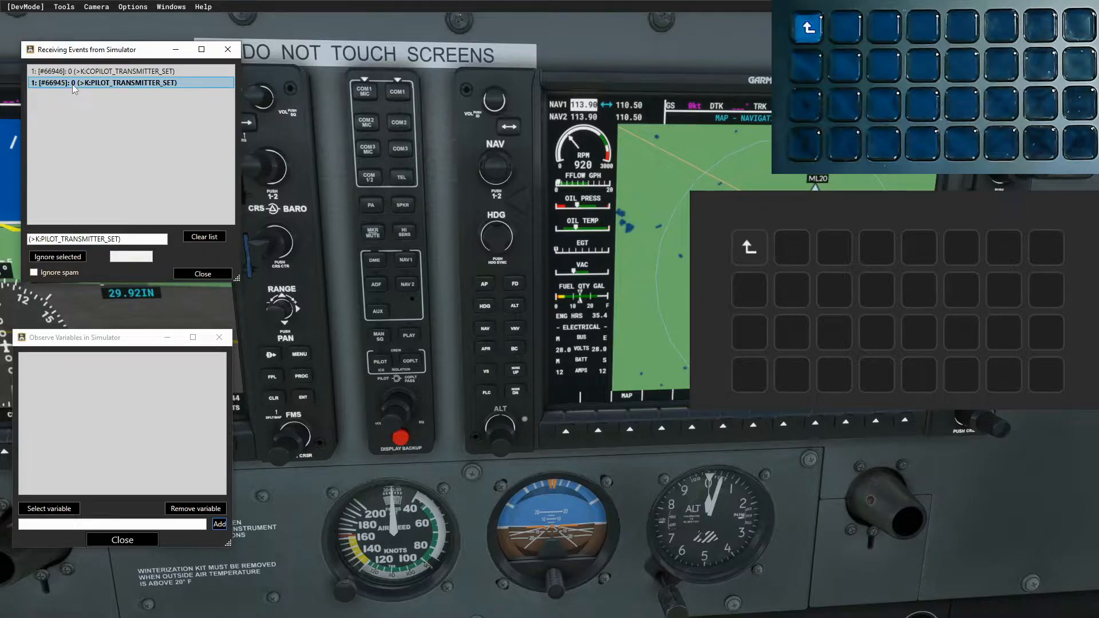
# Step: Alternate between COM2 MIC and COM1 MIC to check which value PILOT_TRANSMITTER_SET sends for each
pyautogui.click(369, 124)
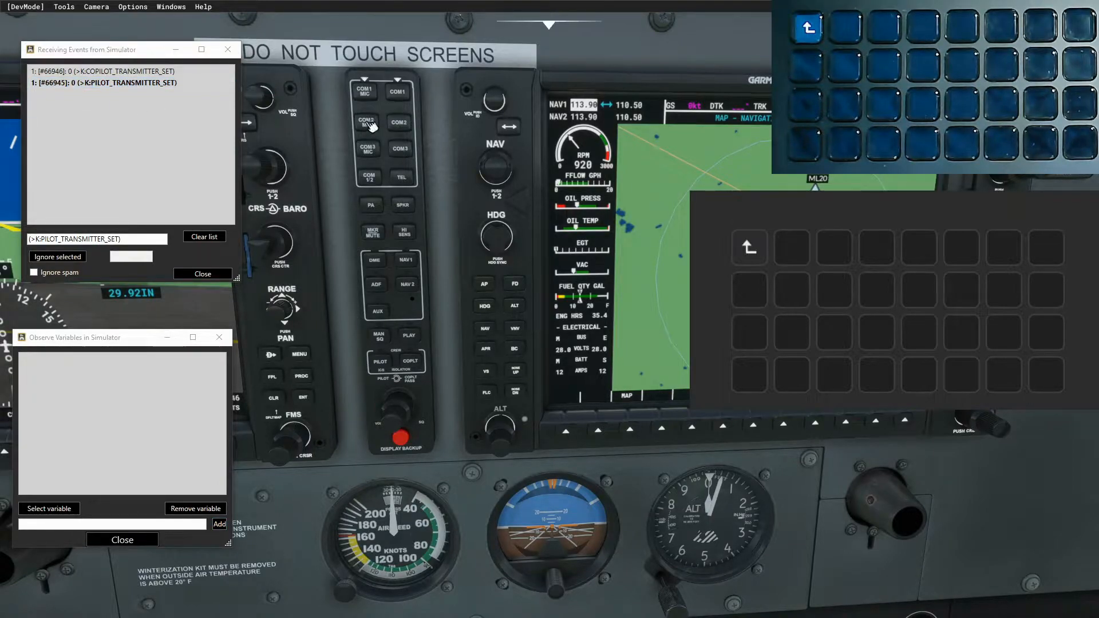
pyautogui.click(80, 82)
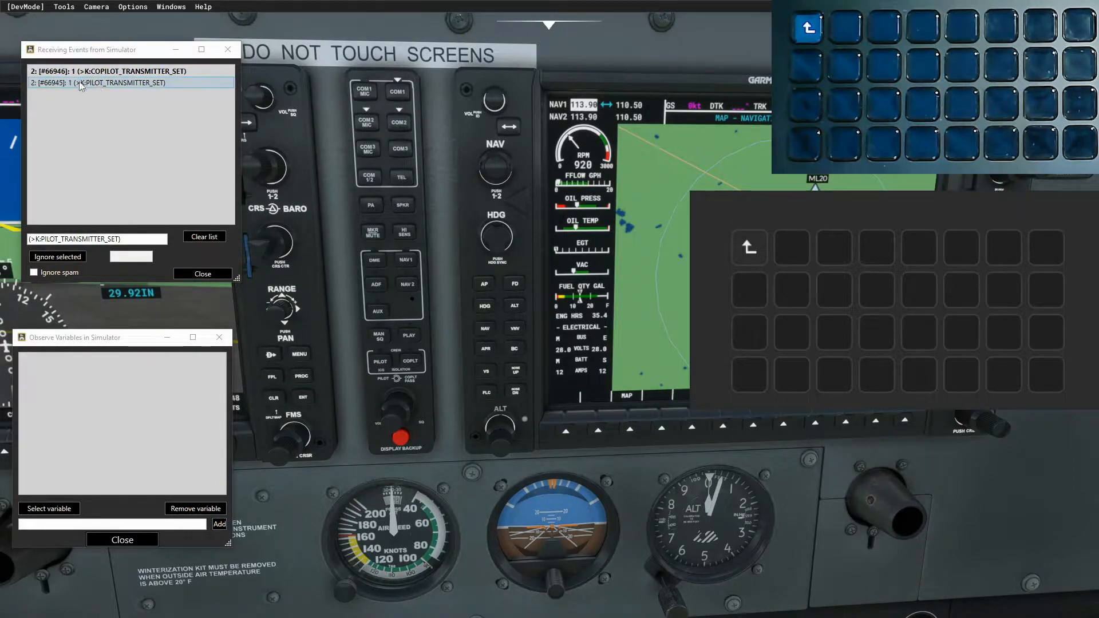
pyautogui.click(369, 95)
pyautogui.click(369, 123)
pyautogui.click(372, 91)
pyautogui.click(375, 129)
pyautogui.click(376, 129)
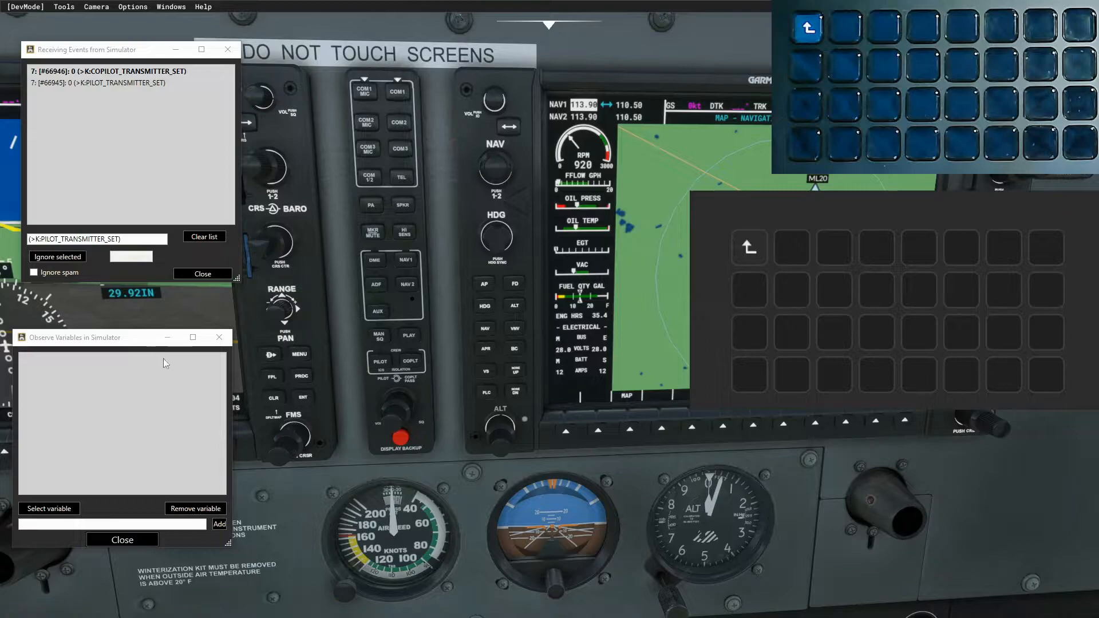
# Step: Filter the simulator variables by "transm" and choose A:COM TRANSMIT:index, Bool from the aircraft radio navigation variables
pyautogui.click(69, 510)
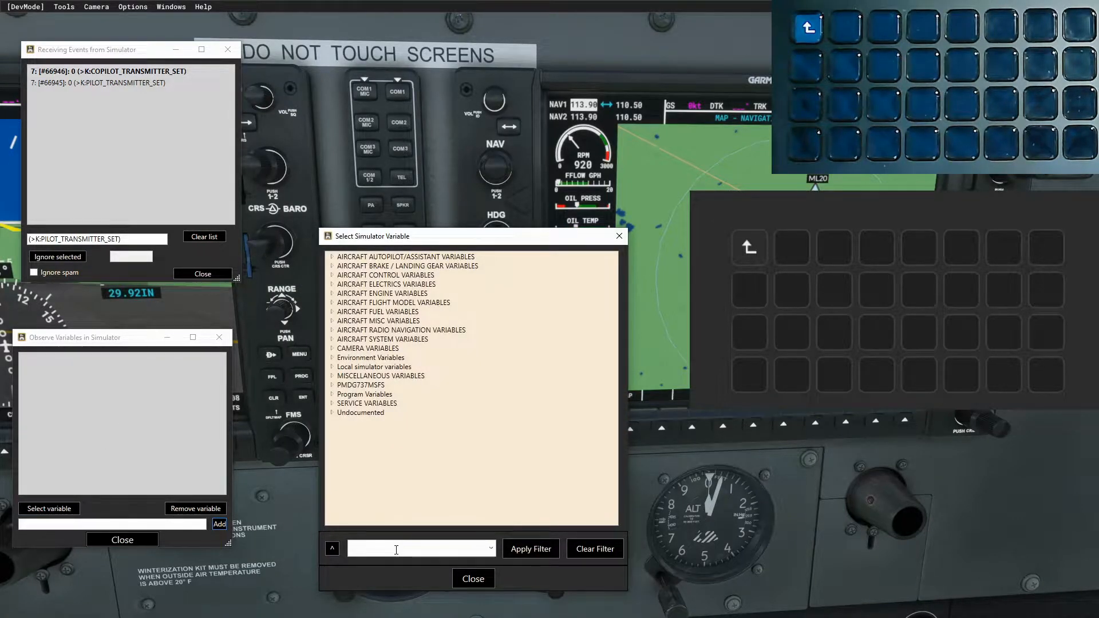
pyautogui.write('transm')
pyautogui.click(538, 548)
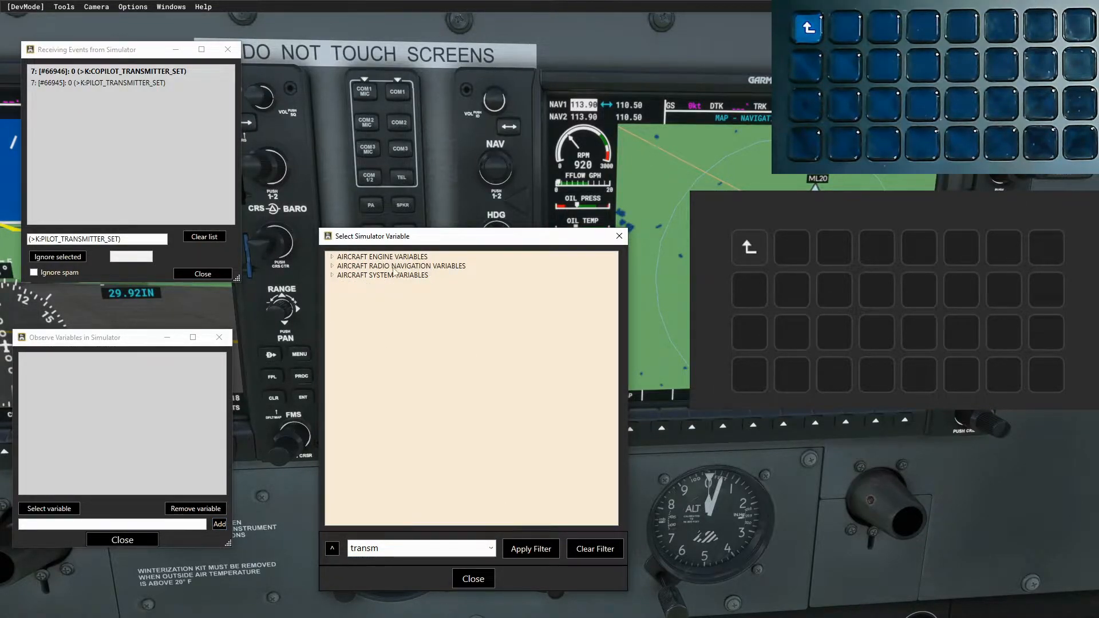
pyautogui.click(332, 267)
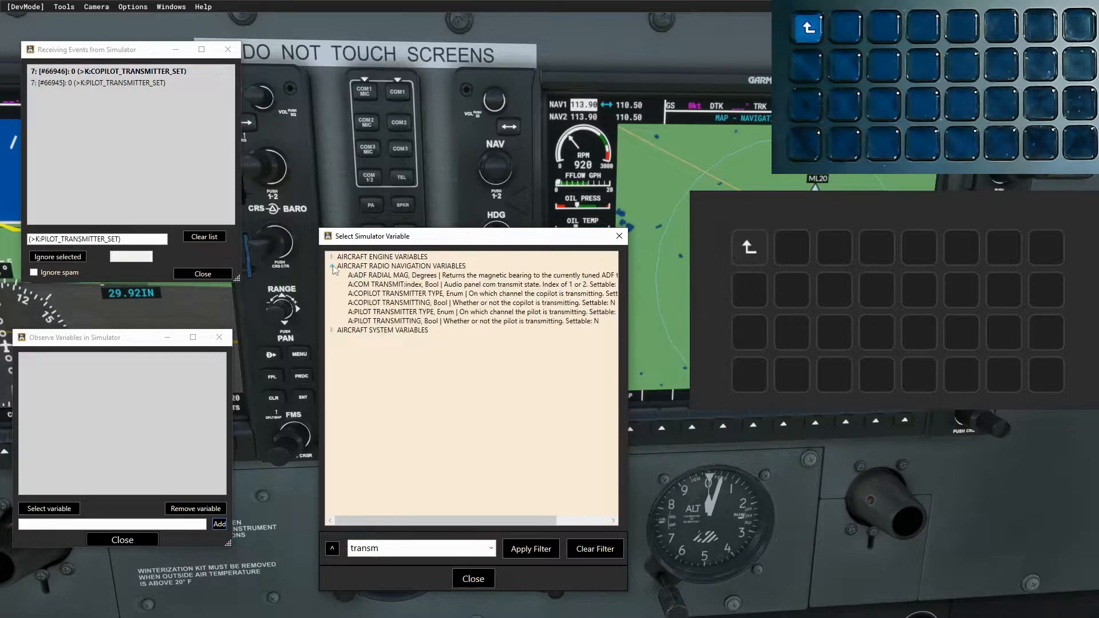
pyautogui.doubleClick(392, 285)
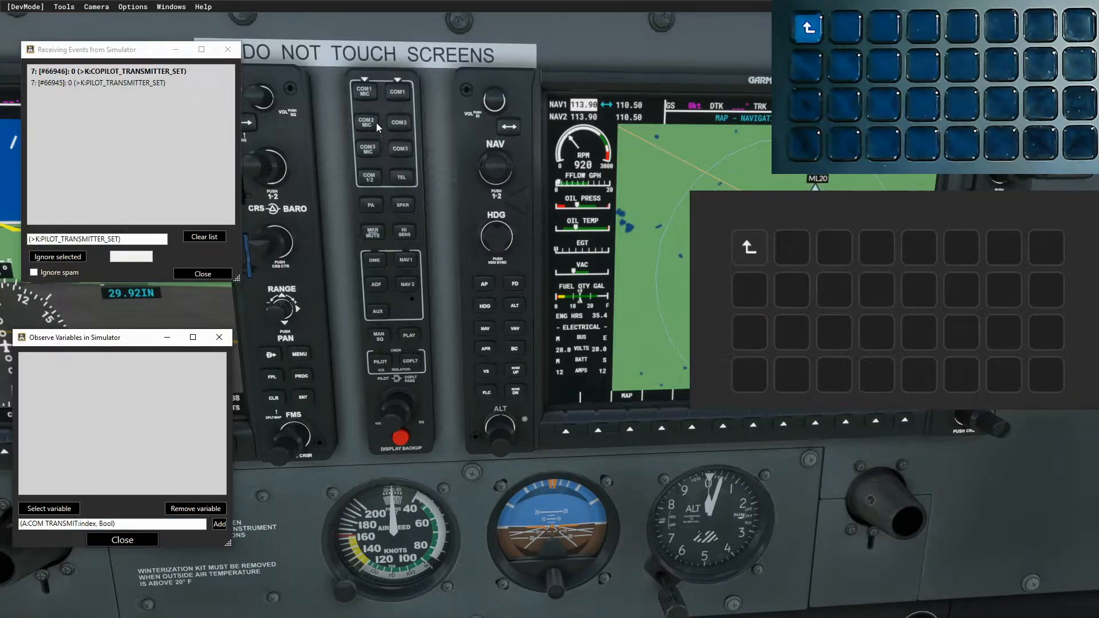
# Step: Set the variable's index to 1, copy the expression (A:COM TRANSMIT:1, Bool) and add it to the observed variables
pyautogui.doubleClick(86, 523)
pyautogui.write('1')
pyautogui.write(',')
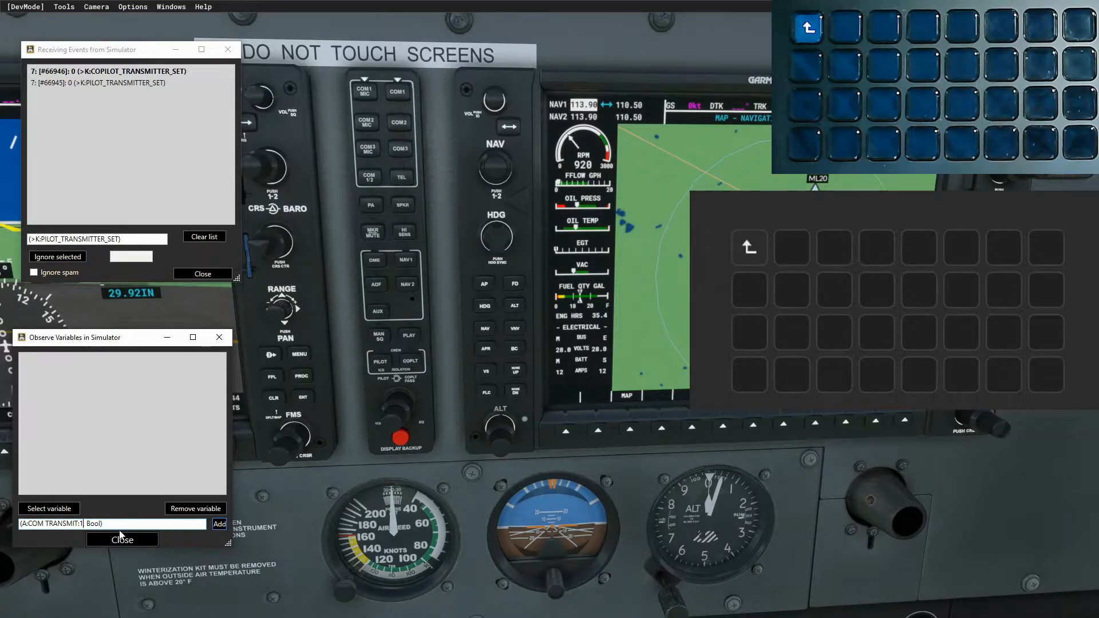
pyautogui.hotkey('ctrl', 'a')
pyautogui.hotkey('ctrl', 'c')
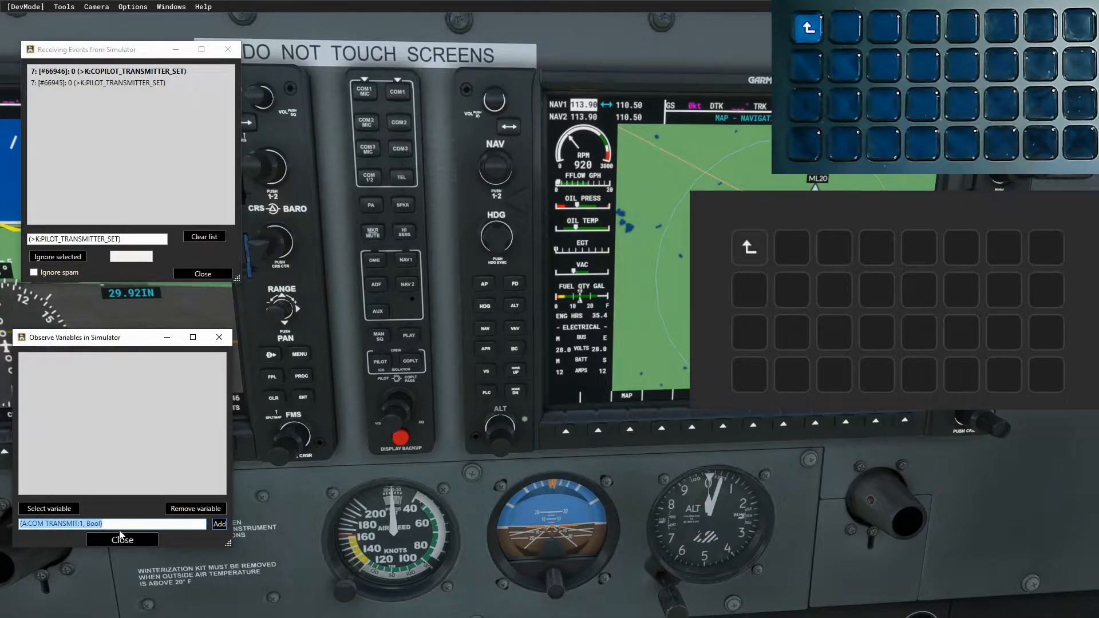
pyautogui.click(221, 524)
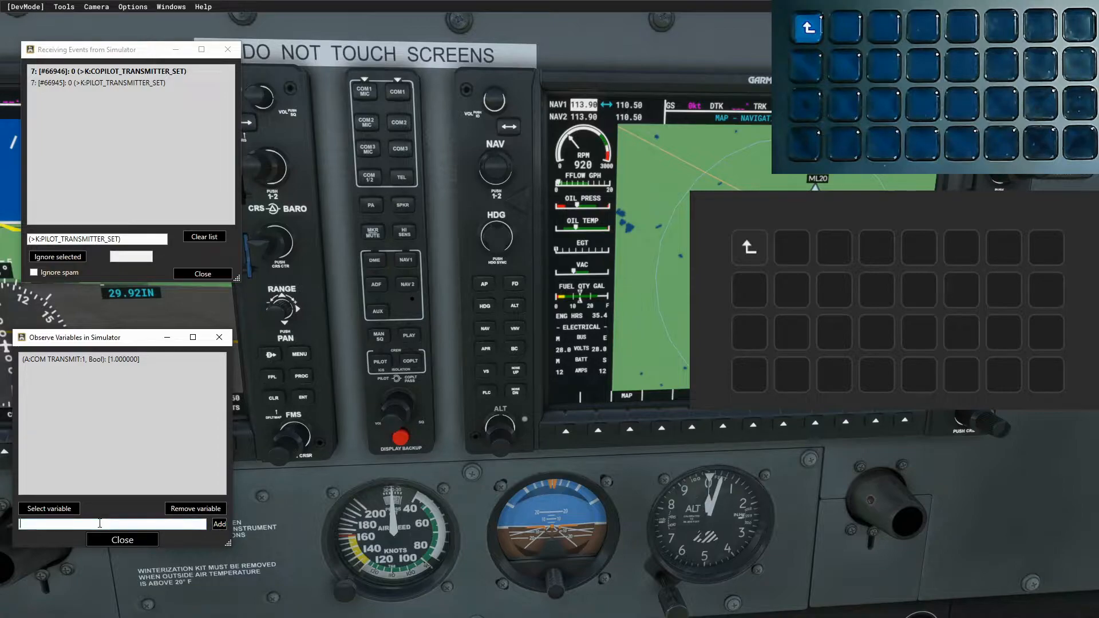
# Step: Add (A:COM TRANSMIT:2, Bool) to the observed variables and activate COM2 MIC to test both variables
pyautogui.hotkey('ctrl', 'v')
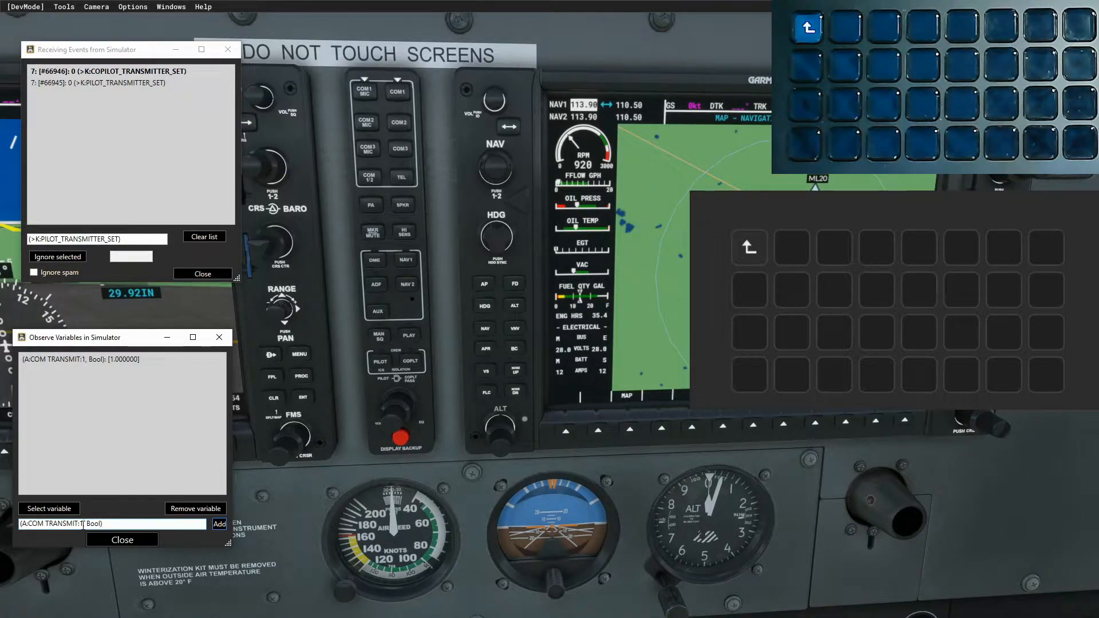
pyautogui.press('BackSpace')
pyautogui.write('2')
pyautogui.click(220, 524)
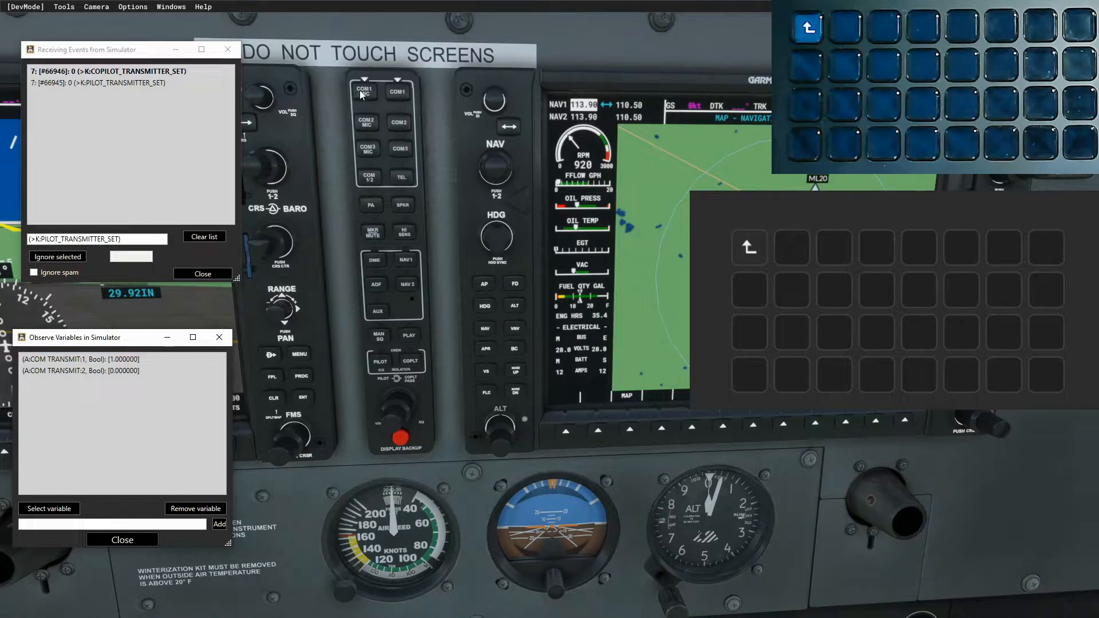
pyautogui.click(373, 128)
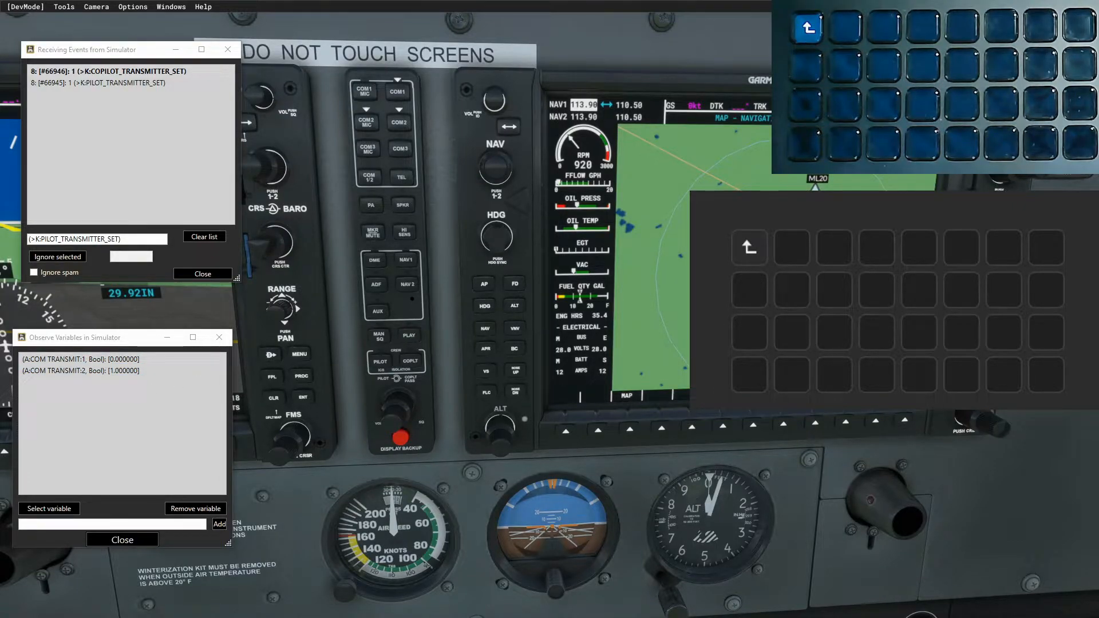
# Step: In the Stream Deck app, place two Lorby-SI AxisAndOhs Toggle actions in the second column, on the first and second rows
pyautogui.moveTo(1096, 351); pyautogui.dragTo(583, 129)
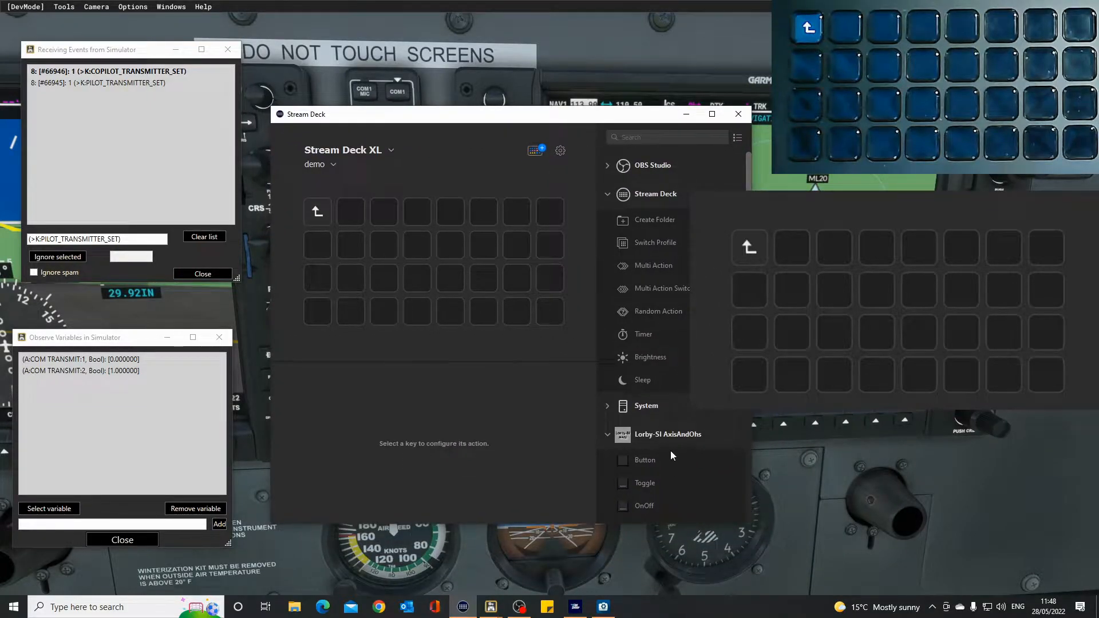
pyautogui.scroll(-3, 658, 463)
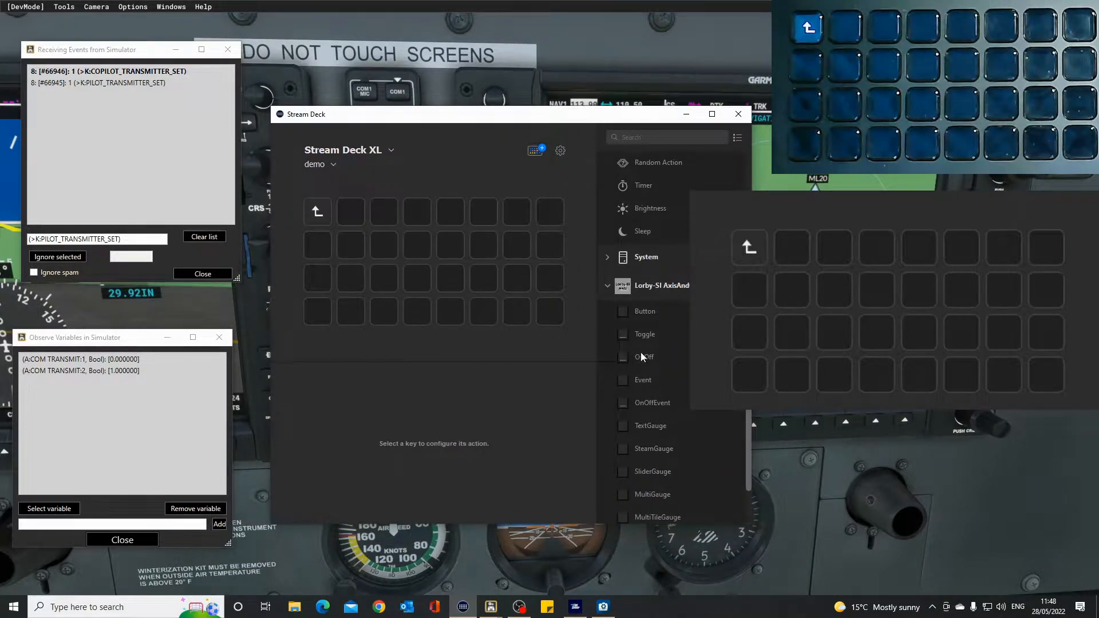
pyautogui.moveTo(627, 337); pyautogui.dragTo(354, 213)
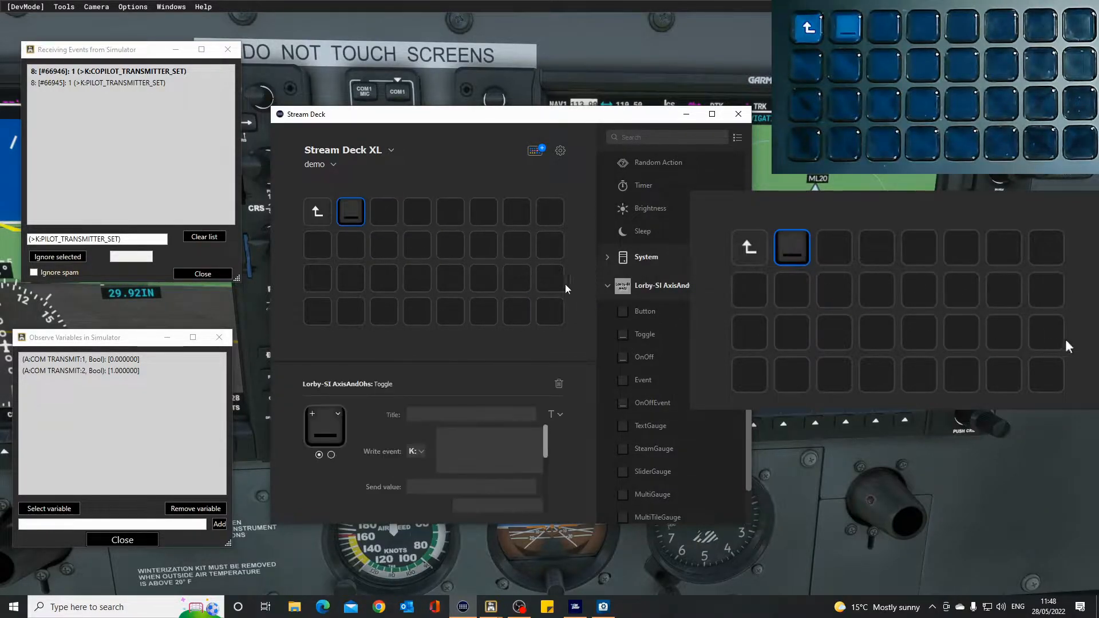
pyautogui.moveTo(622, 335); pyautogui.dragTo(351, 247)
# Step: Title the first-row toggle key "COM 1 MIC" on two lines
pyautogui.click(350, 211)
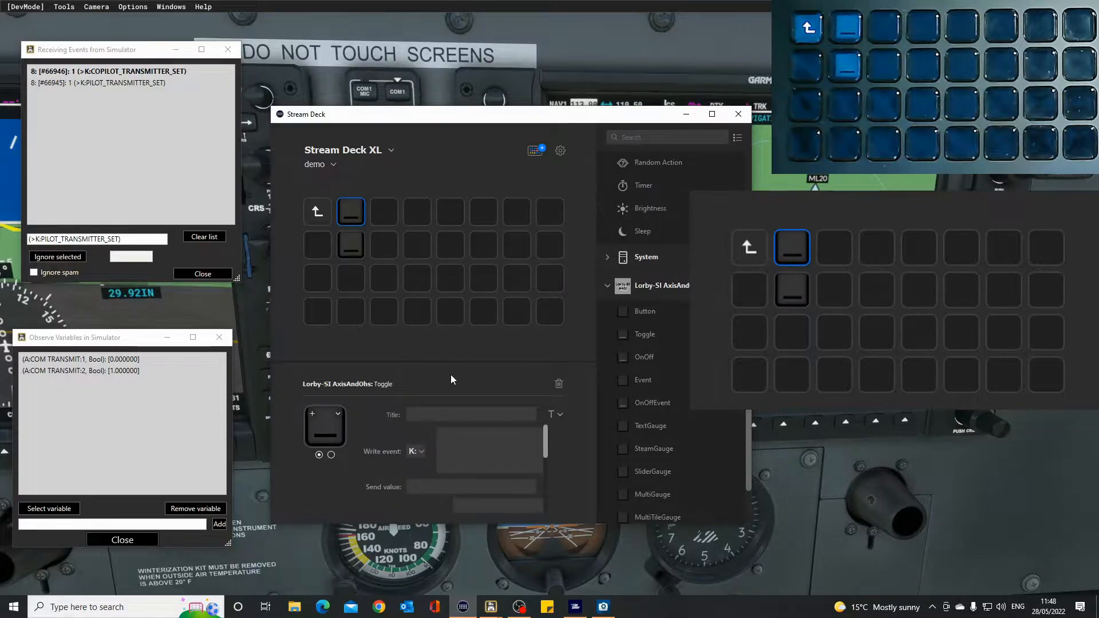
pyautogui.click(449, 410)
pyautogui.write('COM 1')
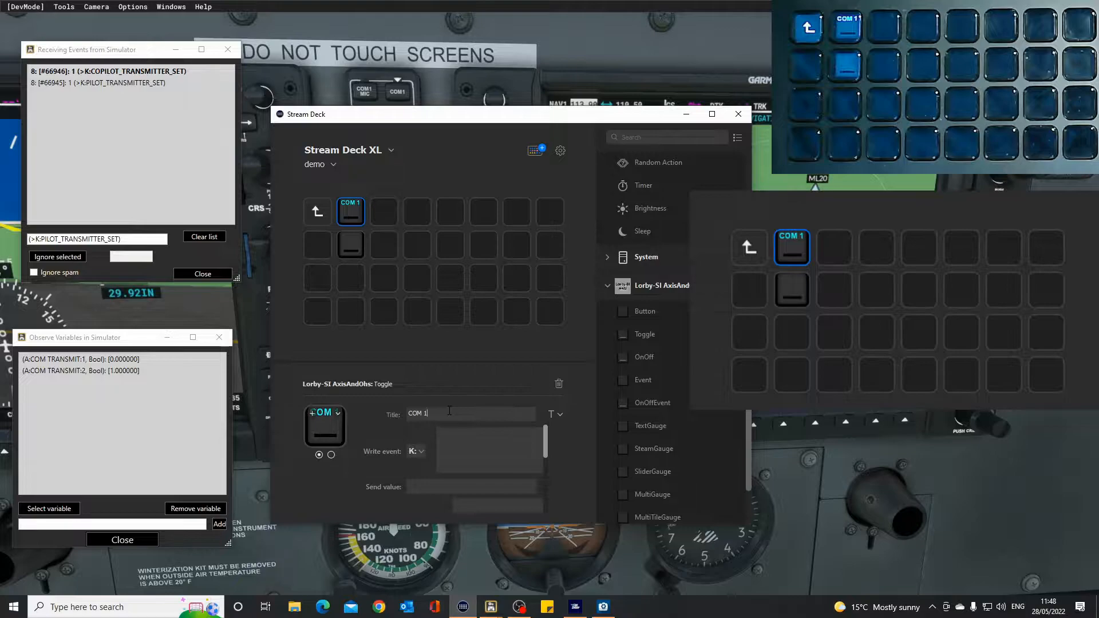
pyautogui.press('Return')
pyautogui.write('M 1IC')
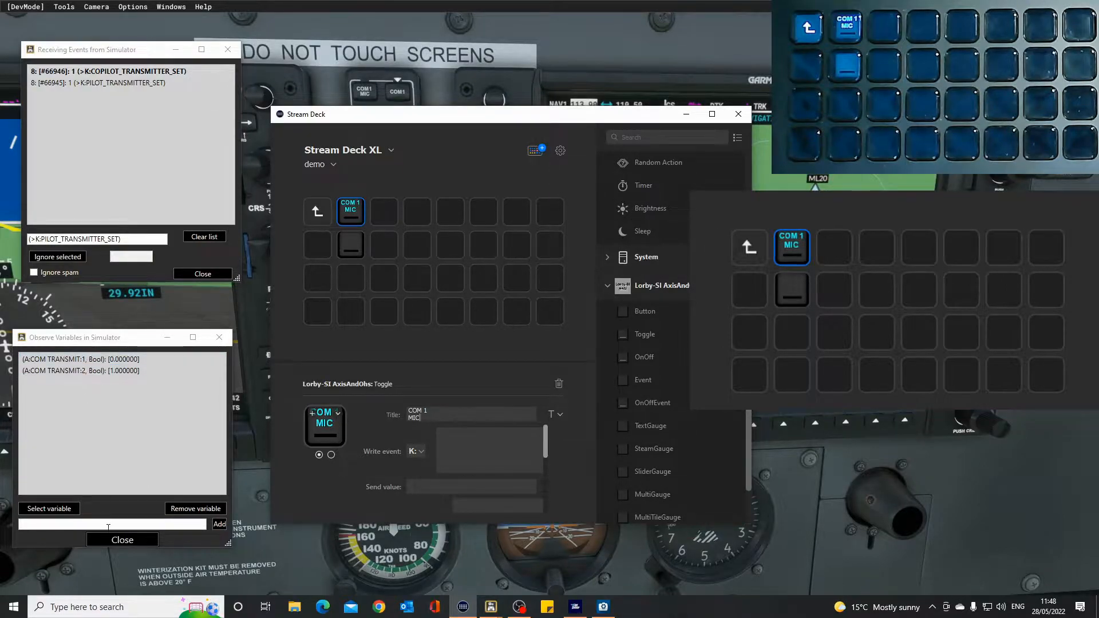
# Step: Set the COM 1 MIC key's read variable to COM TRANSMIT:1, Bool without brackets or A: prefix, and its ON value to 1
pyautogui.moveTo(547, 442); pyautogui.dragTo(547, 472)
pyautogui.click(465, 430)
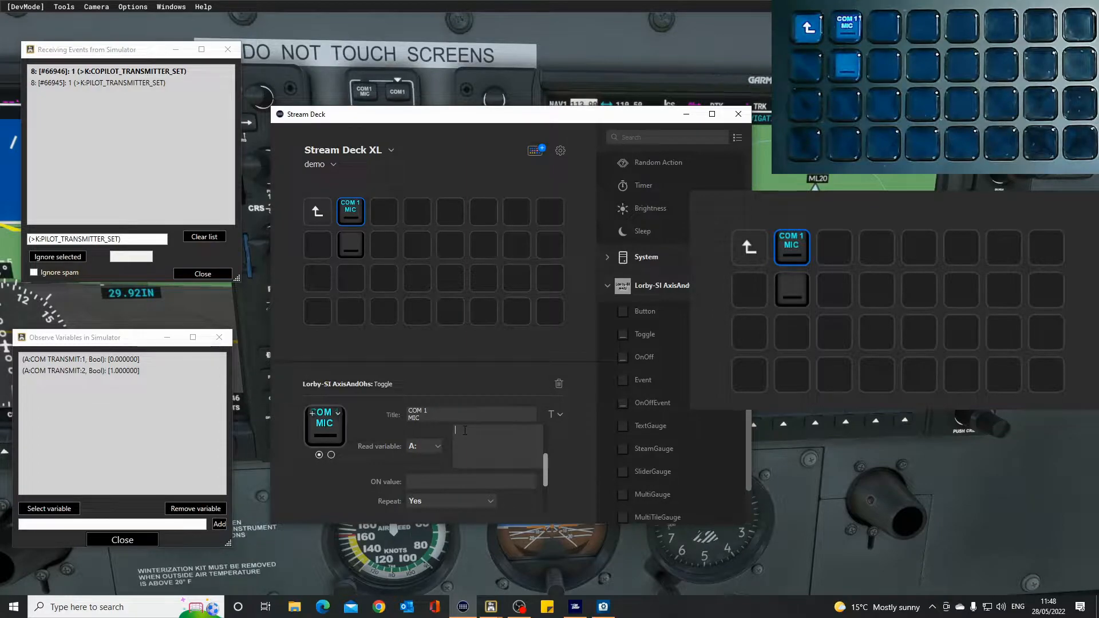
pyautogui.hotkey('ctrl', 'v')
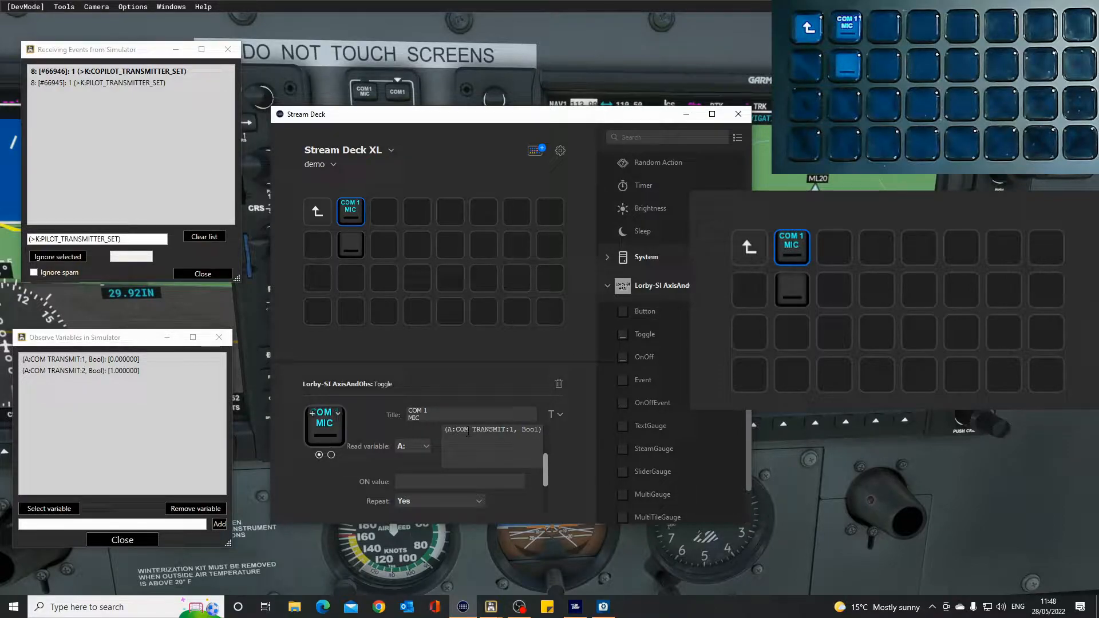
pyautogui.moveTo(457, 430); pyautogui.dragTo(448, 435)
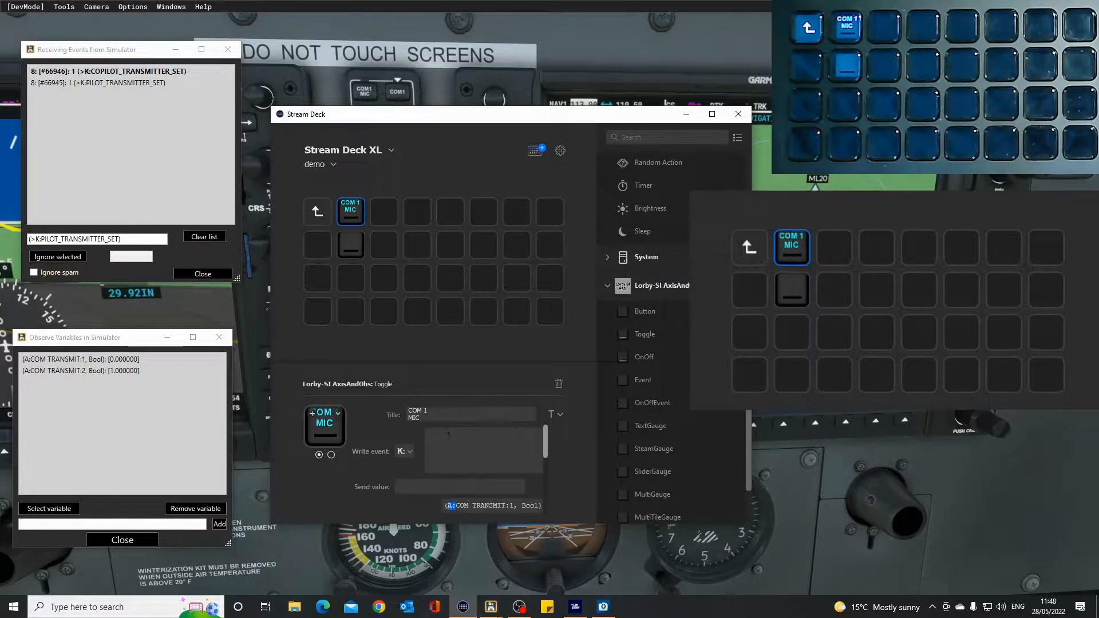
pyautogui.moveTo(451, 491); pyautogui.dragTo(424, 507)
pyautogui.press('BackSpace')
pyautogui.scroll(-1, 458, 459)
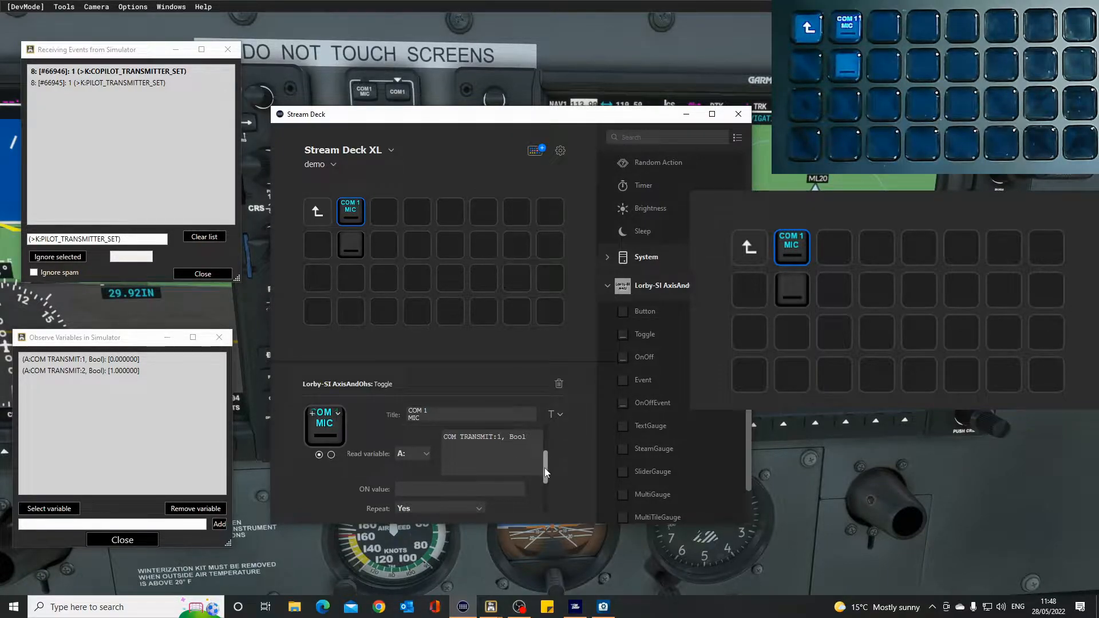
pyautogui.scroll(1, 545, 468)
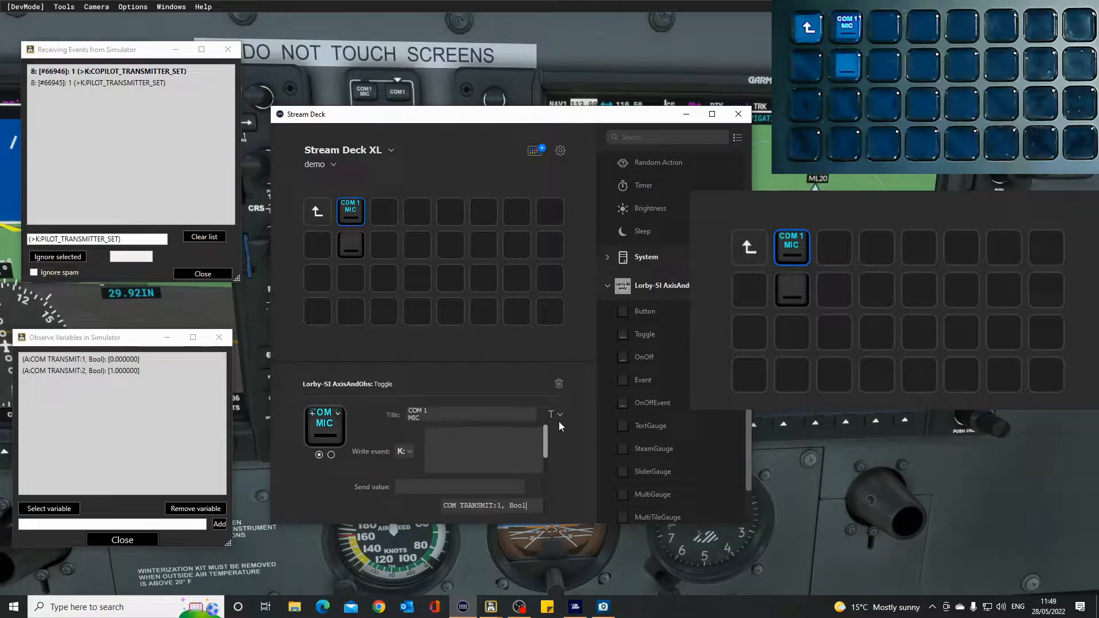
pyautogui.scroll(-1, 558, 458)
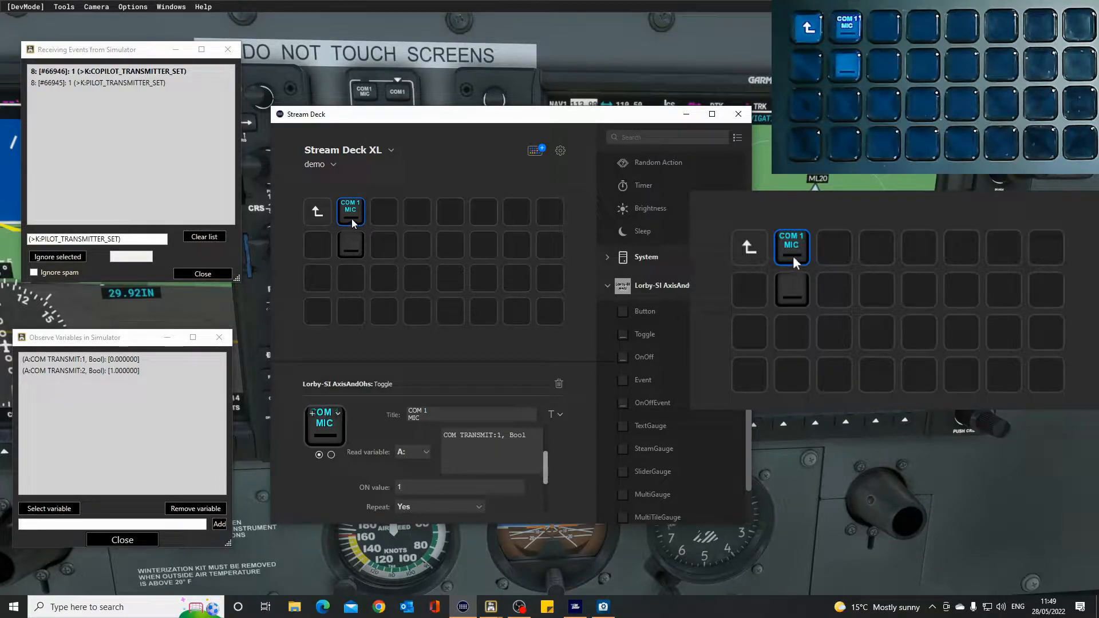
# Step: Copy PILOT_TRANSMITTER_SET from the received events into the COM 1 MIC key's write event, removing the brackets and >K: prefix
pyautogui.moveTo(544, 474); pyautogui.dragTo(548, 442)
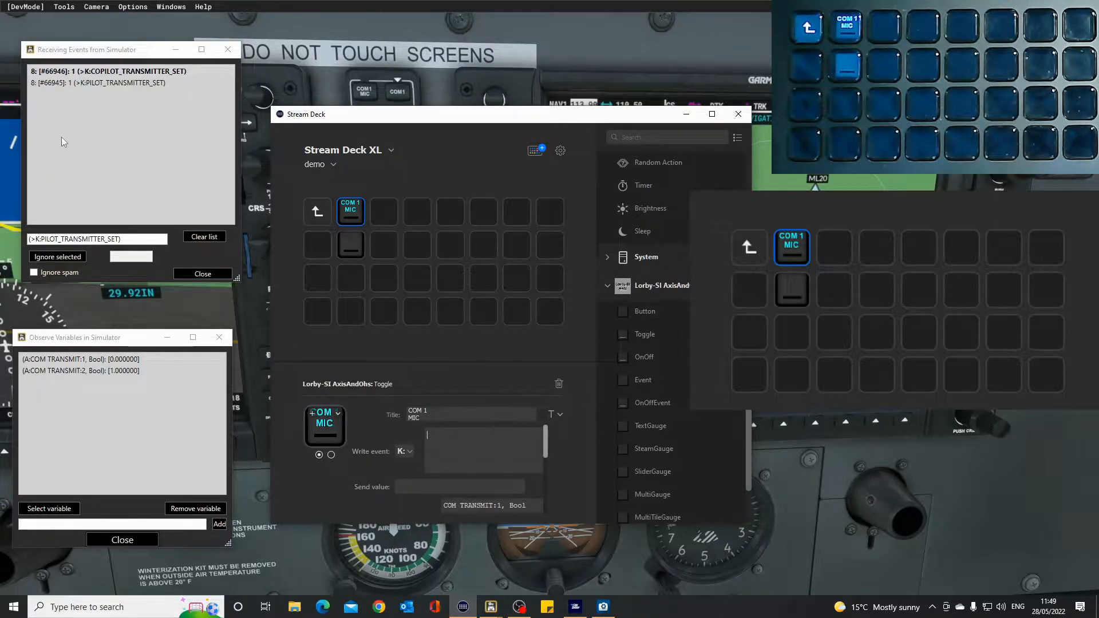
pyautogui.click(91, 83)
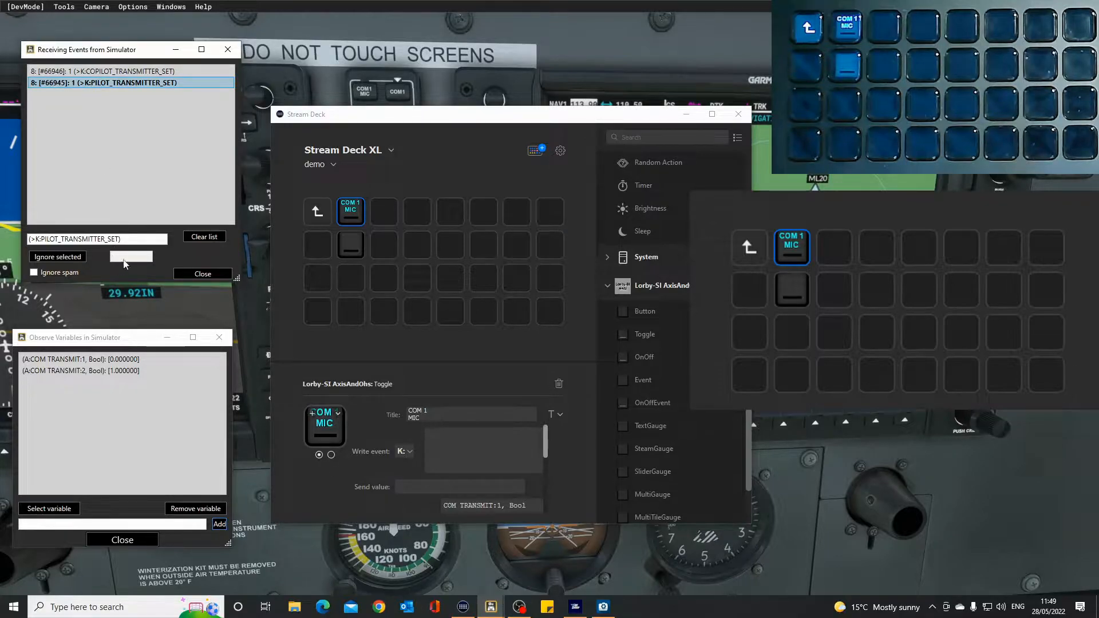
pyautogui.moveTo(123, 239); pyautogui.dragTo(84, 160)
pyautogui.hotkey('ctrl', 'c')
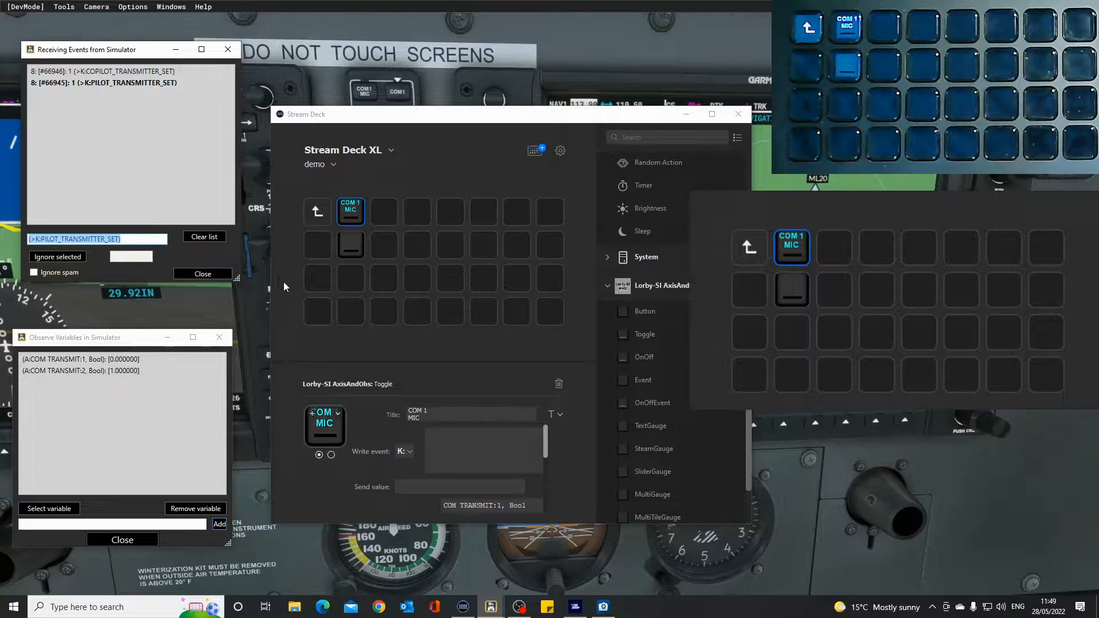
pyautogui.click(434, 438)
pyautogui.hotkey('ctrl', 'v')
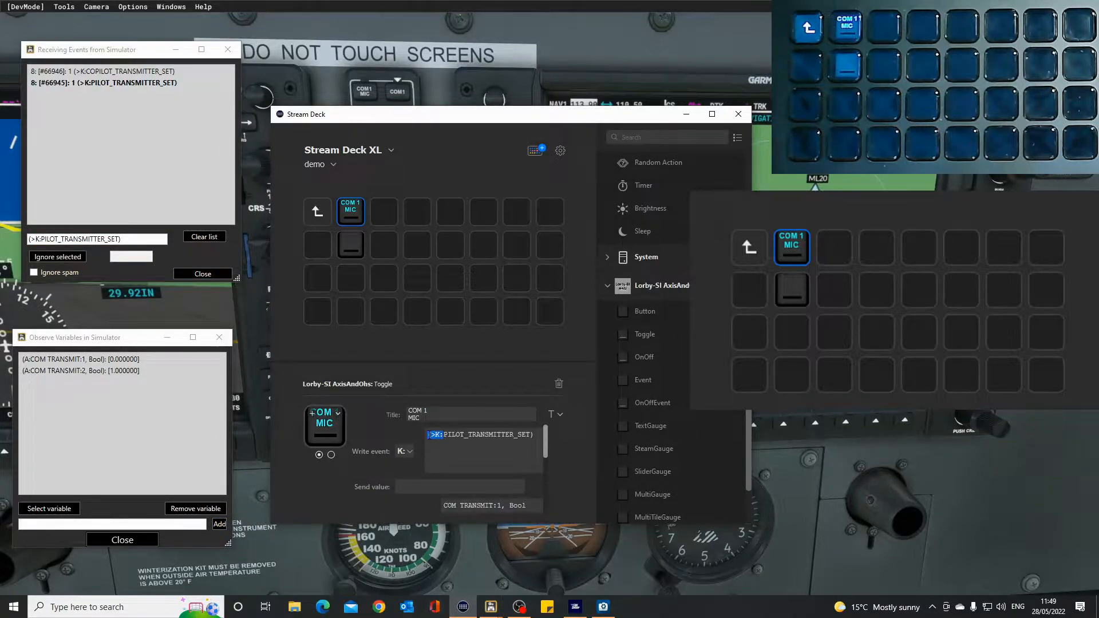
pyautogui.press('BackSpace')
pyautogui.press('BackSpace')
pyautogui.press('BackSpace')
pyautogui.press('BackSpace')
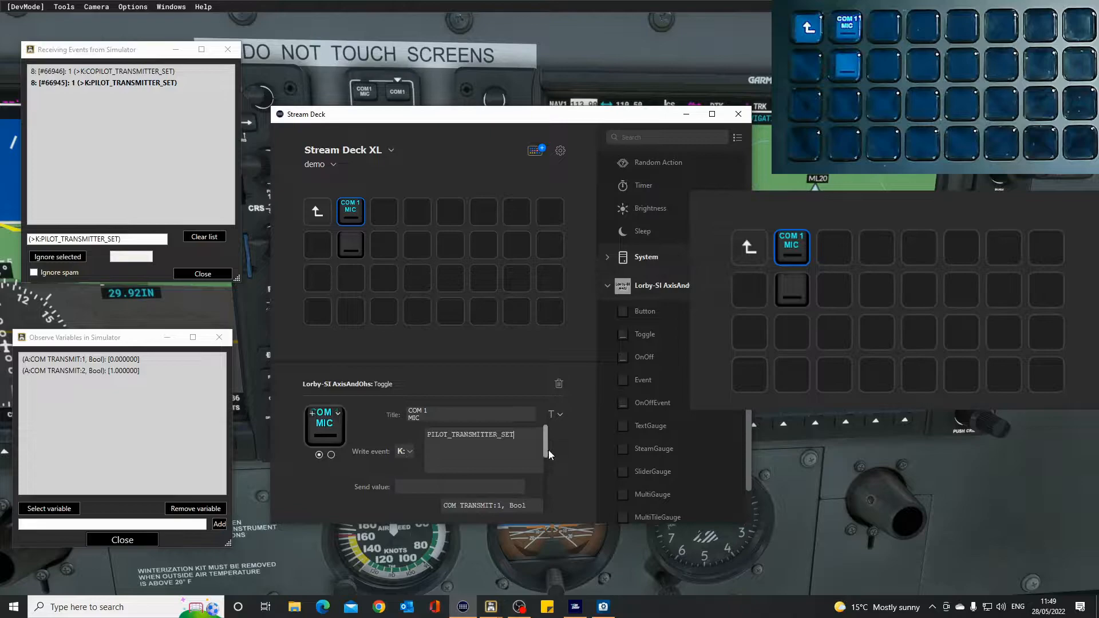
# Step: Set the COM 1 MIC key's send value to 0 and submit its changes
pyautogui.moveTo(545, 449); pyautogui.dragTo(548, 465)
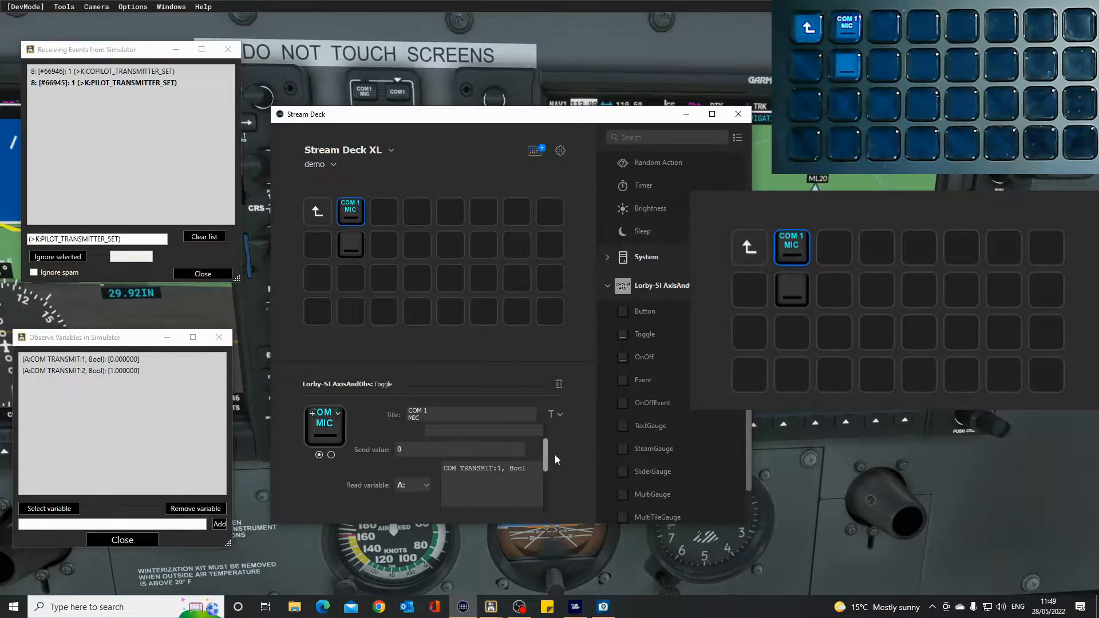
pyautogui.moveTo(546, 452); pyautogui.dragTo(546, 504)
pyautogui.click(487, 506)
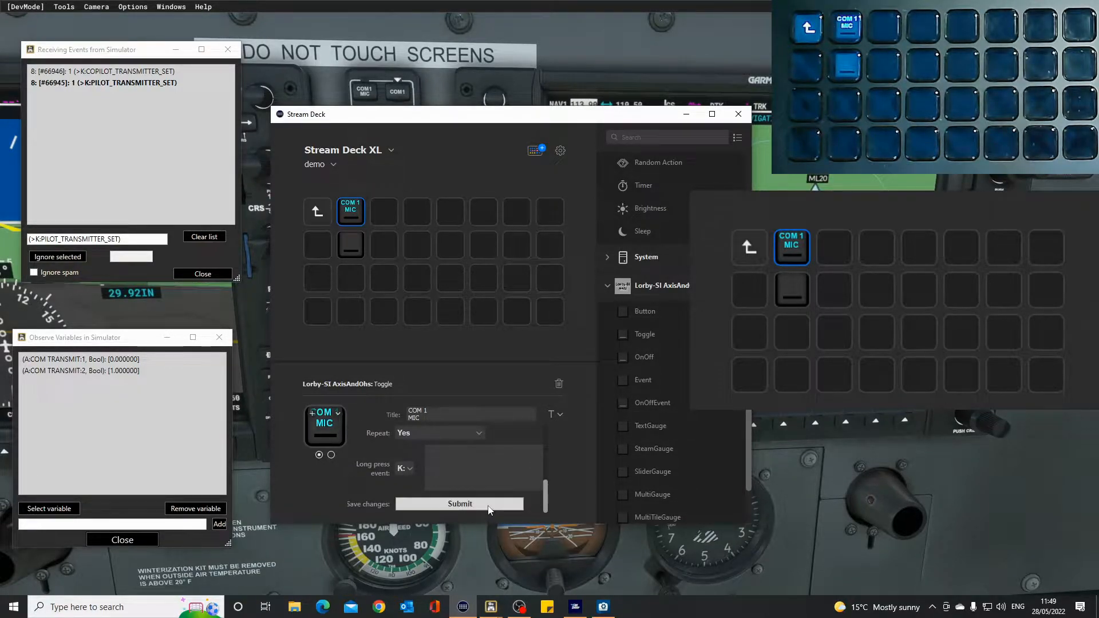
# Step: Title the second-row toggle key "COM 2 MIC" on two lines
pyautogui.click(349, 243)
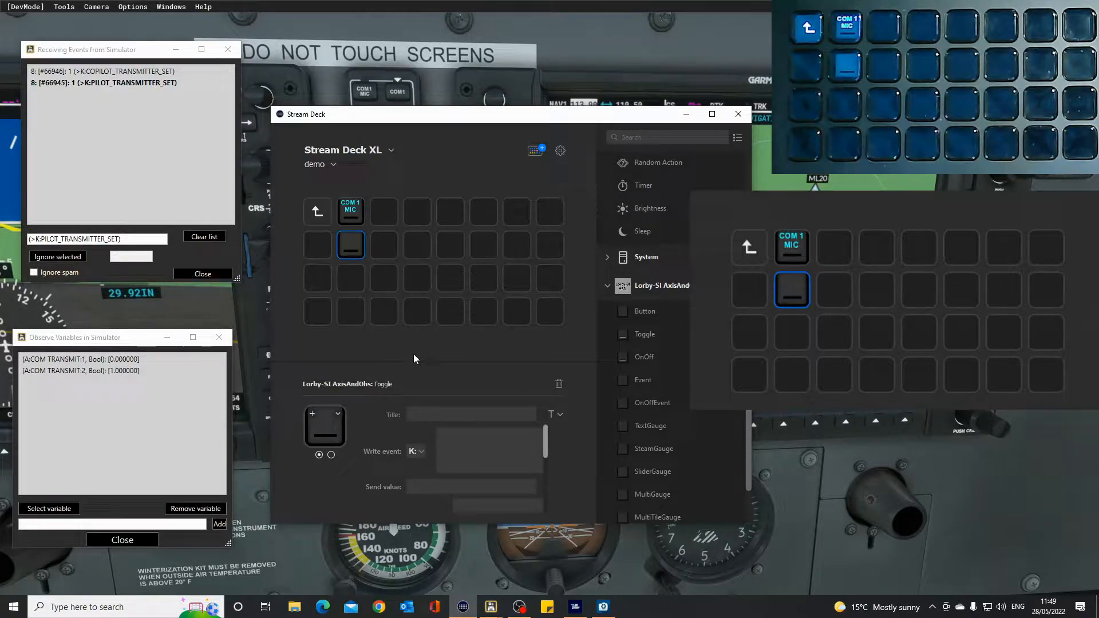
pyautogui.click(431, 418)
pyautogui.write('COM 2 ')
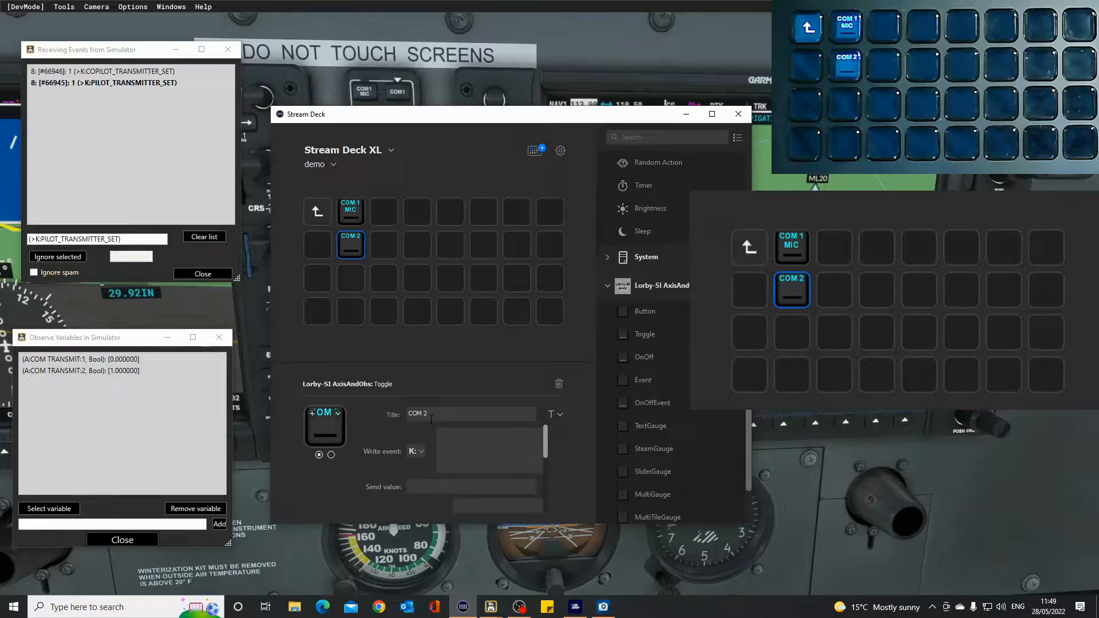
pyautogui.write('MIC')
# Step: Set the COM 2 MIC key's write event to PILOT_TRANSMITTER_SET without brackets or prefix, and its send value to 1
pyautogui.hotkey('ctrl', 'v')
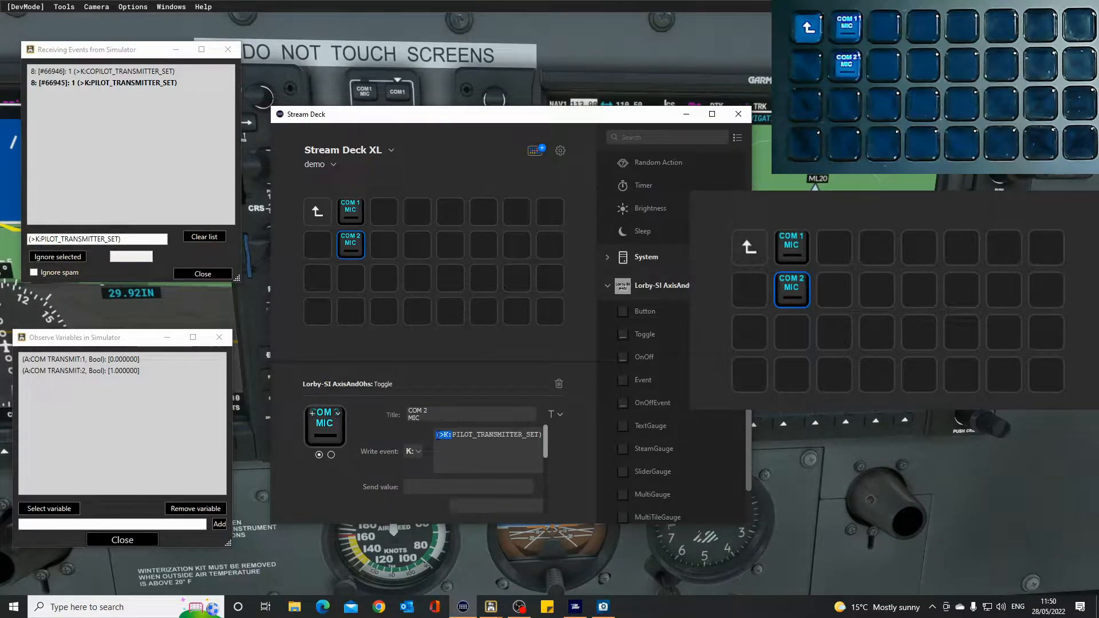
pyautogui.press('BackSpace')
pyautogui.press('BackSpace')
pyautogui.press('BackSpace')
pyautogui.press('BackSpace')
pyautogui.click(527, 434)
pyautogui.moveTo(545, 447); pyautogui.dragTo(549, 477)
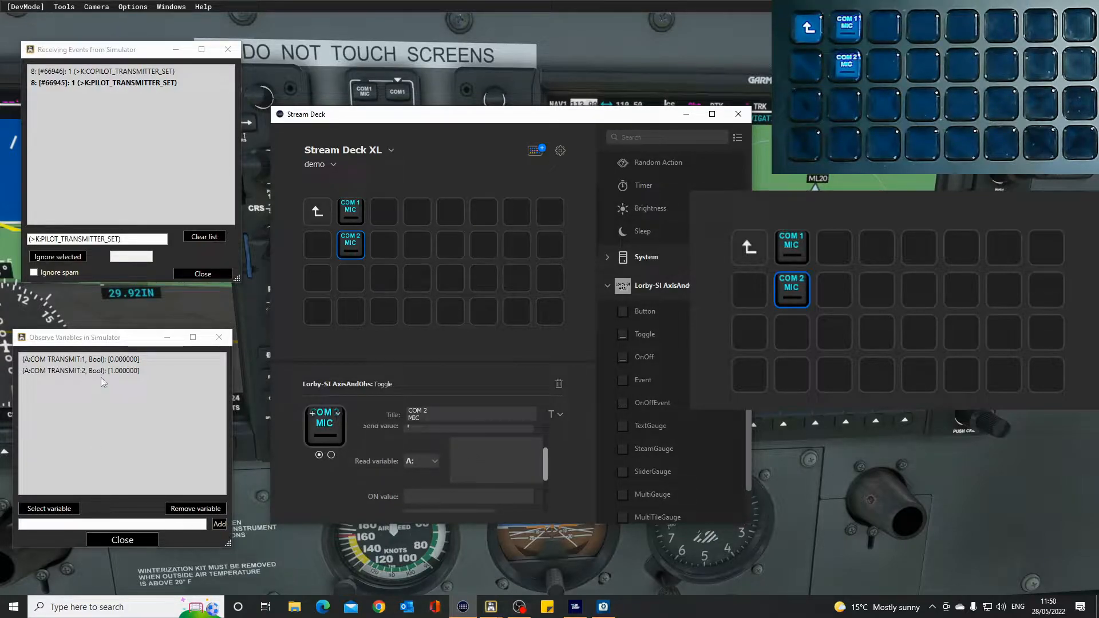
# Step: Filter the simulator variables by "transm" and copy A:COM TRANSMIT:index, Bool from the aircraft radio navigation variables
pyautogui.click(70, 509)
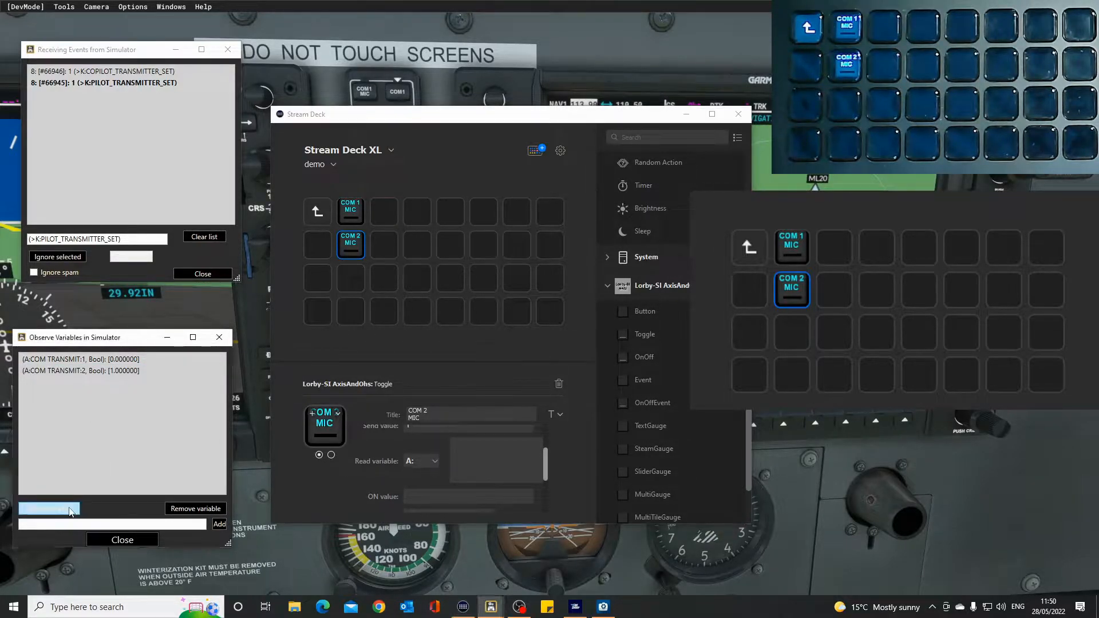
pyautogui.click(490, 549)
pyautogui.click(438, 566)
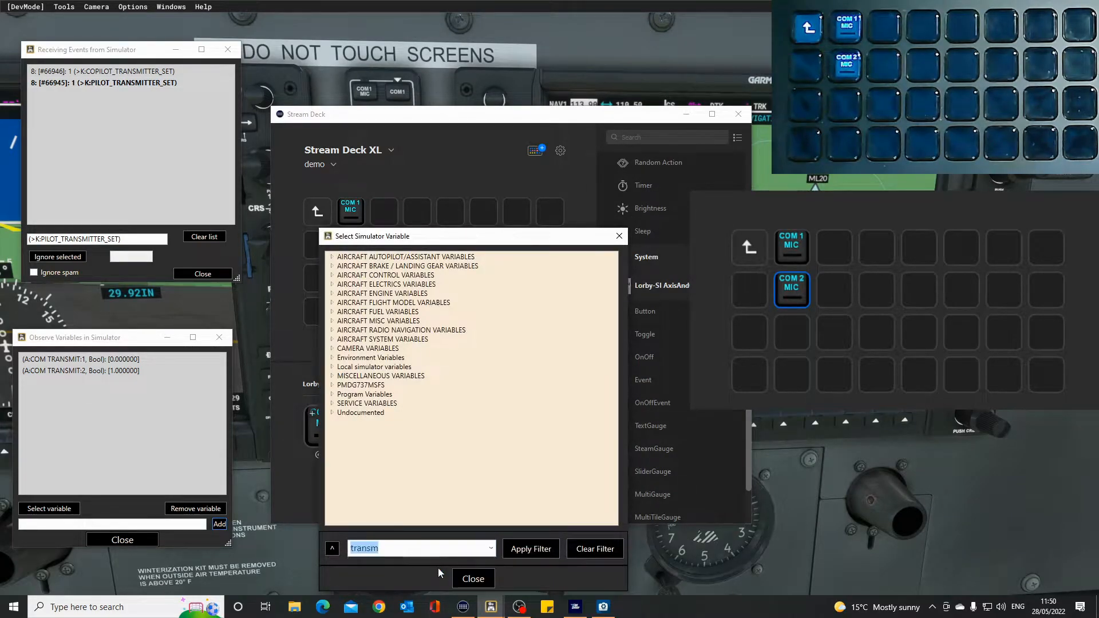
pyautogui.click(525, 546)
pyautogui.click(334, 266)
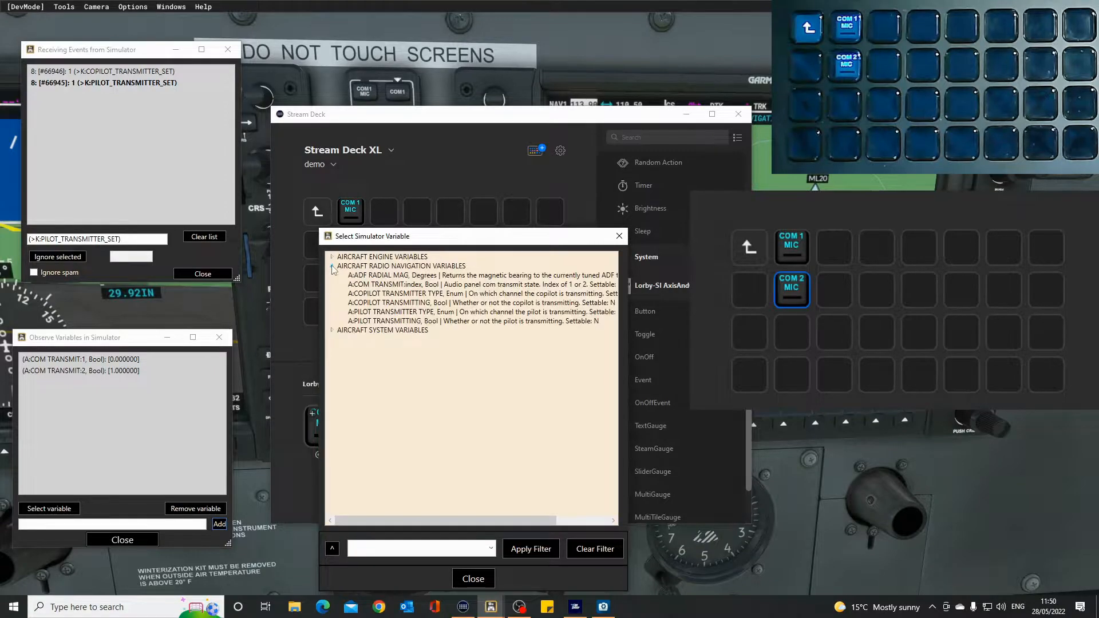
pyautogui.click(376, 285)
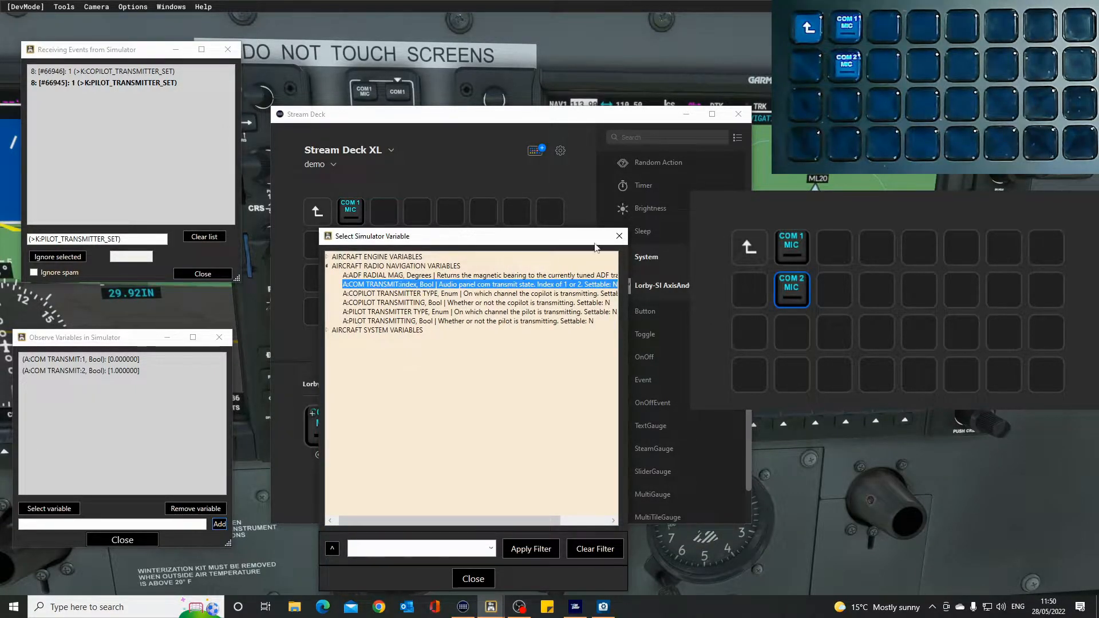
pyautogui.click(618, 236)
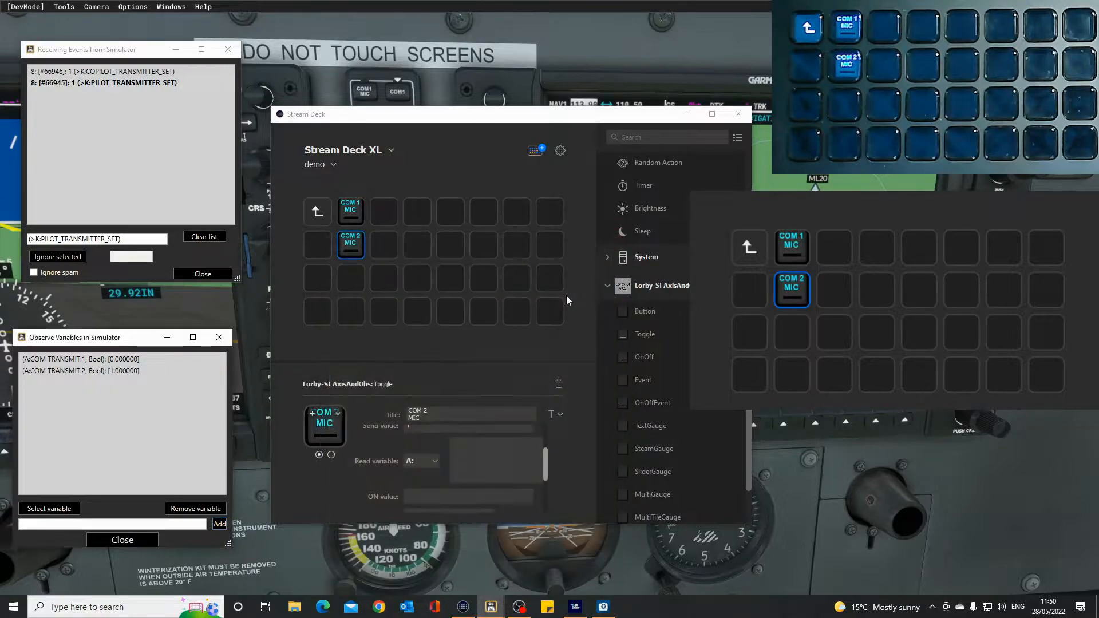
# Step: Set the COM 2 MIC key's read variable to COM TRANSMIT:2, Bool with ON value 1, and submit its changes
pyautogui.click(463, 454)
pyautogui.write('COM TRANSMIT:index, Bool')
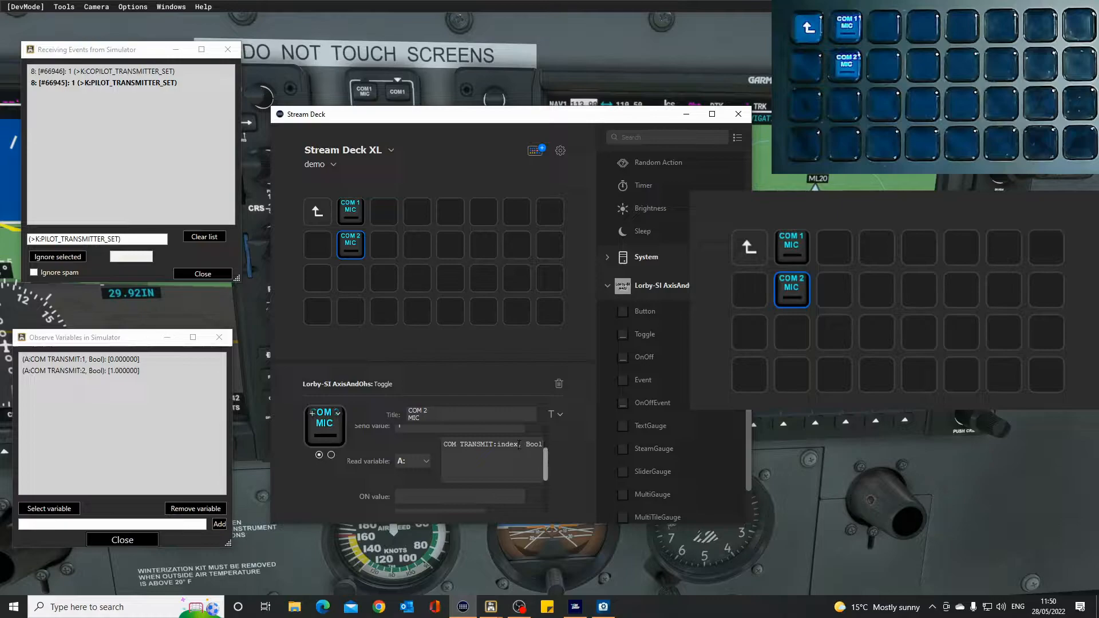
pyautogui.moveTo(519, 445); pyautogui.dragTo(506, 447)
pyautogui.write('2')
pyautogui.write('1')
pyautogui.moveTo(543, 468); pyautogui.dragTo(552, 517)
pyautogui.click(476, 506)
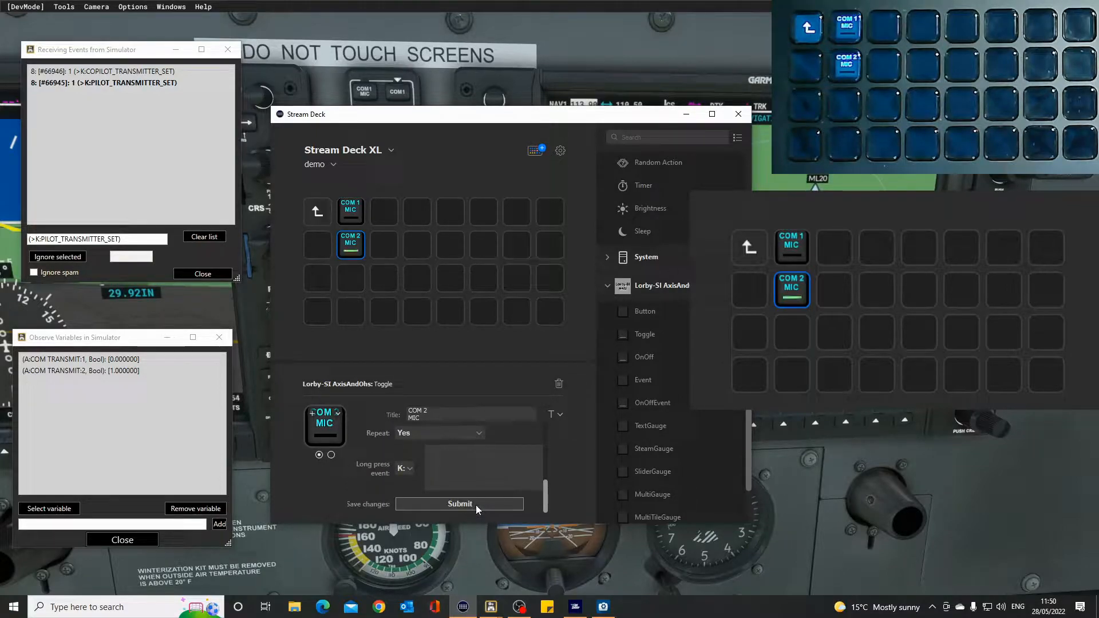
# Step: Review the COM 1 MIC key's write event, send value, read variable and ON value
pyautogui.click(349, 221)
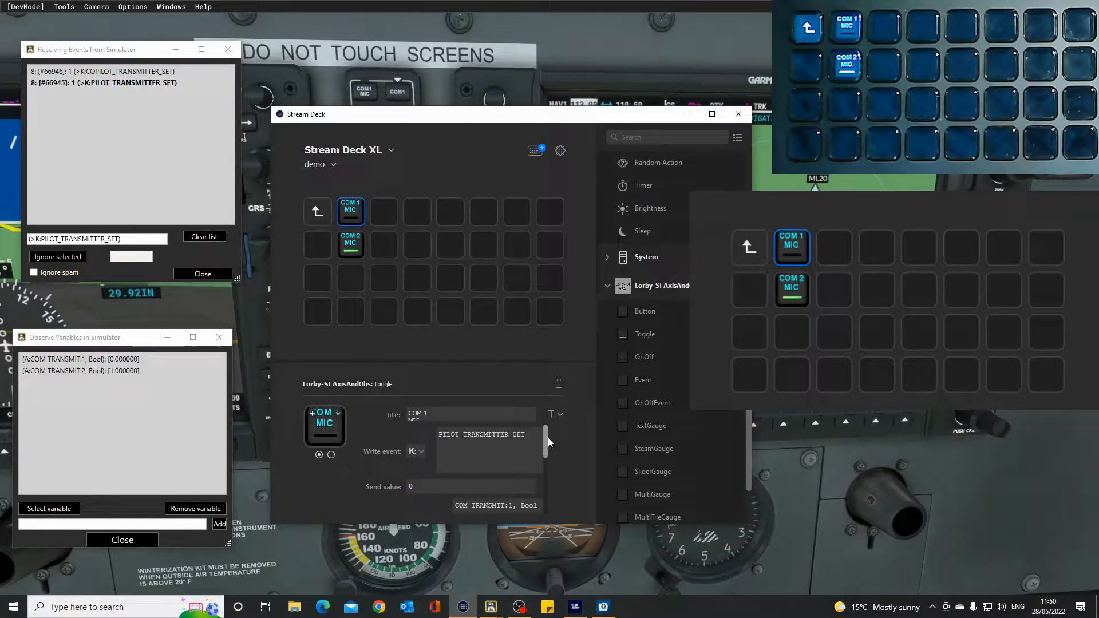
pyautogui.moveTo(545, 440); pyautogui.dragTo(550, 475)
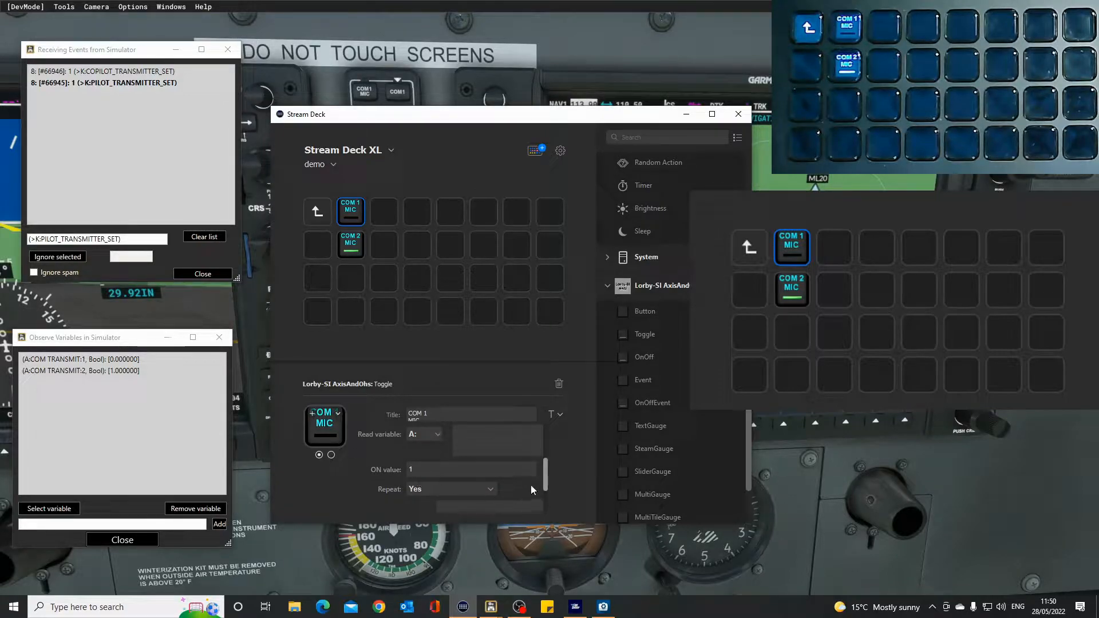
pyautogui.moveTo(546, 483); pyautogui.dragTo(550, 506)
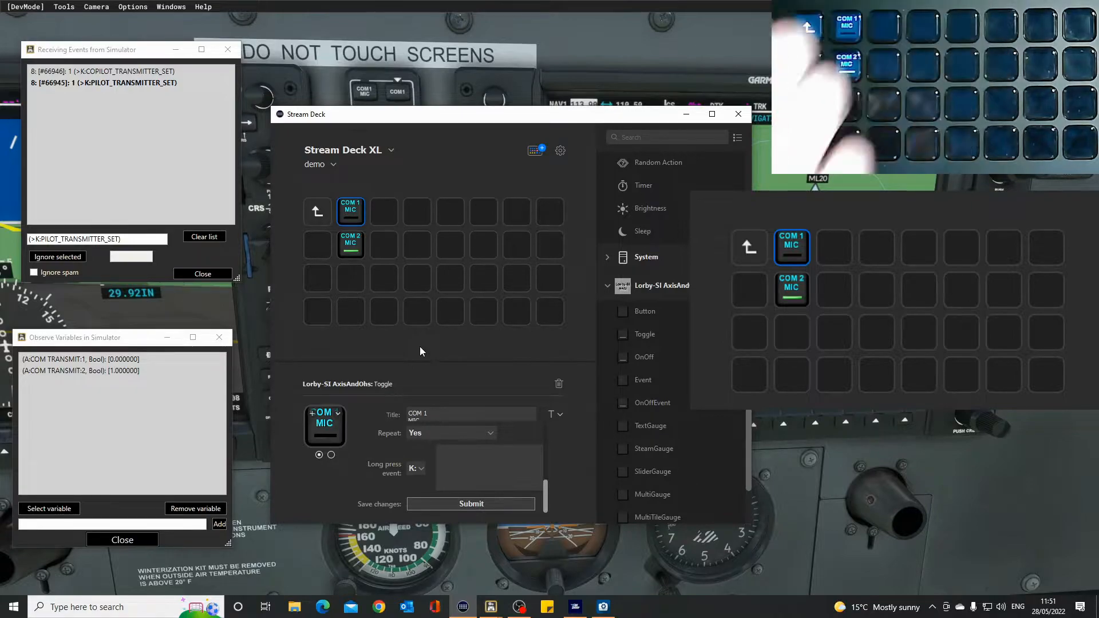
# Step: Move the Stream Deck window off the cockpit's audio panel and switch back to the flight simulator
pyautogui.moveTo(431, 110); pyautogui.dragTo(600, 200)
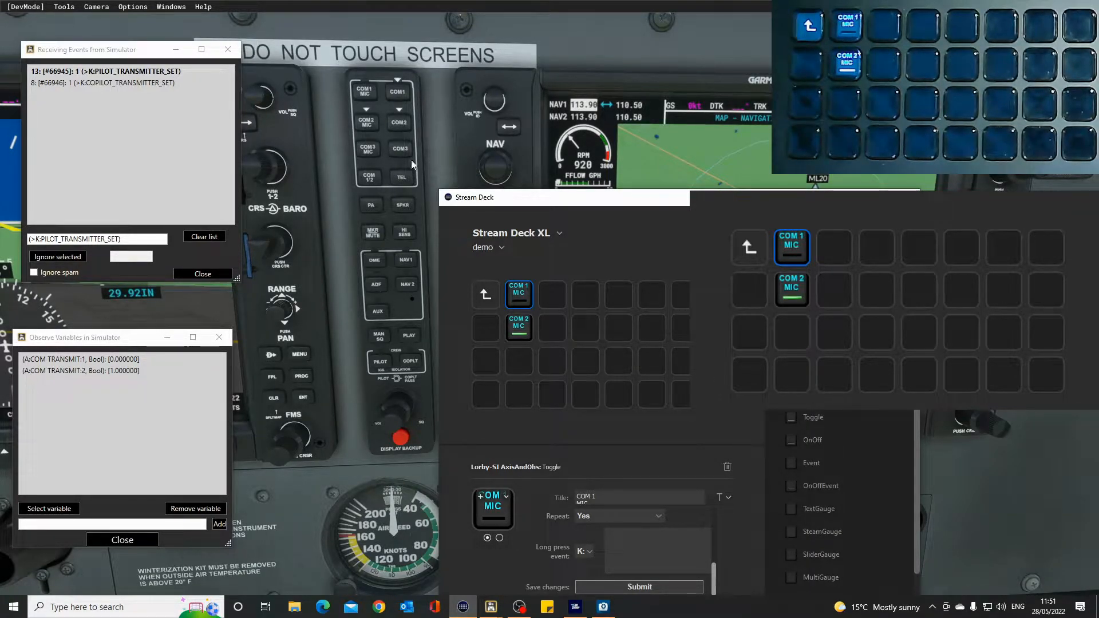
pyautogui.click(403, 102)
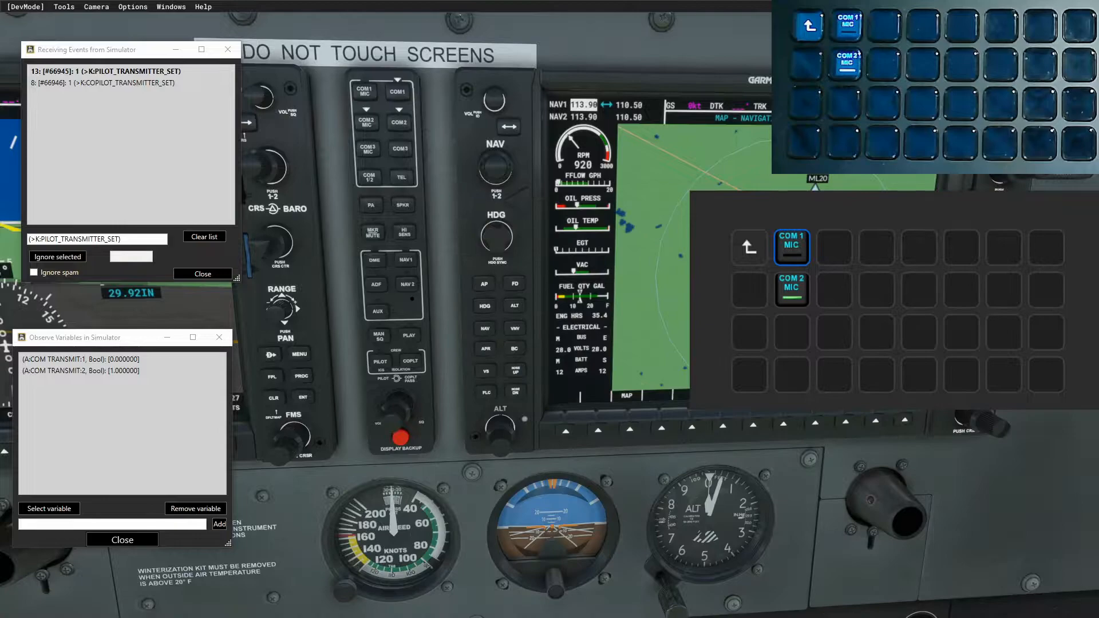
# Step: Toggle COM1 on the audio panel, then clear the received events and remove both COM TRANSMIT variables from observation
pyautogui.click(404, 100)
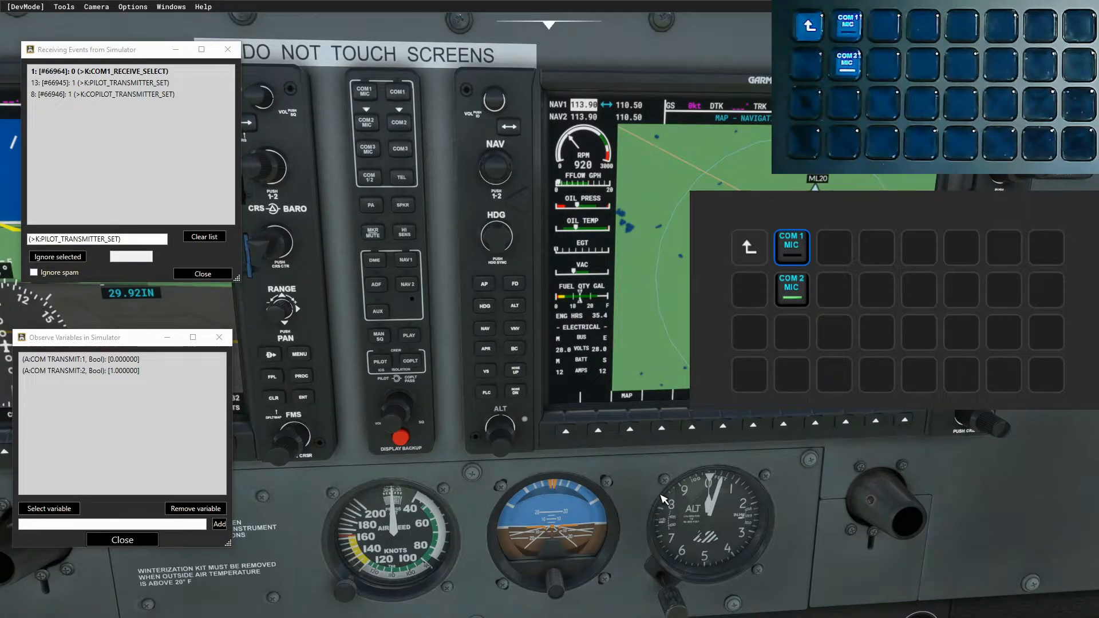
pyautogui.click(207, 243)
pyautogui.click(114, 359)
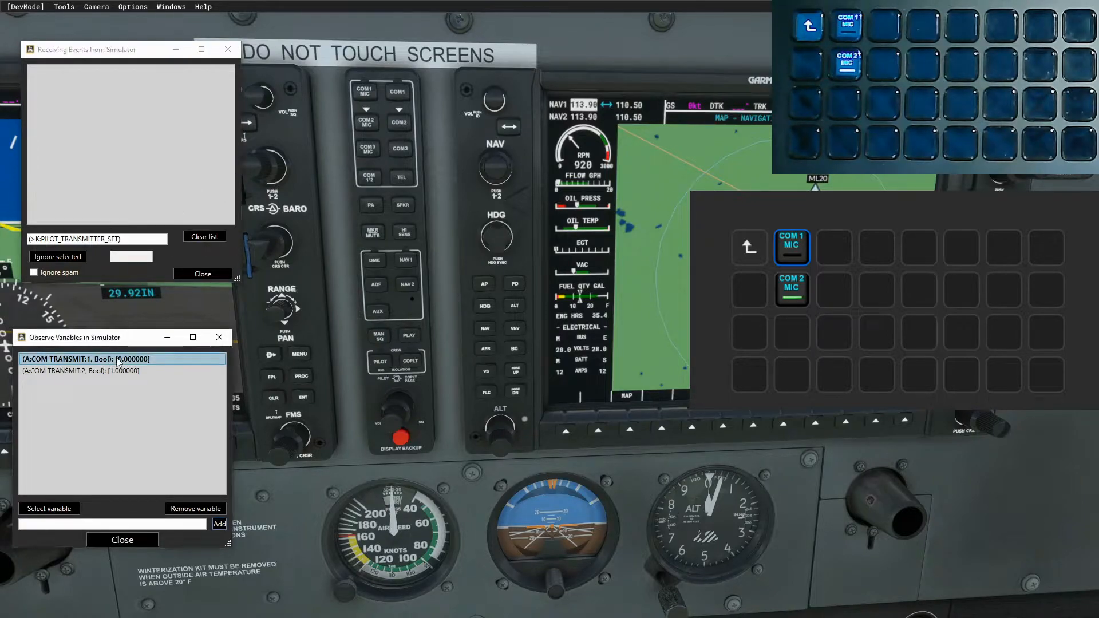
pyautogui.click(196, 508)
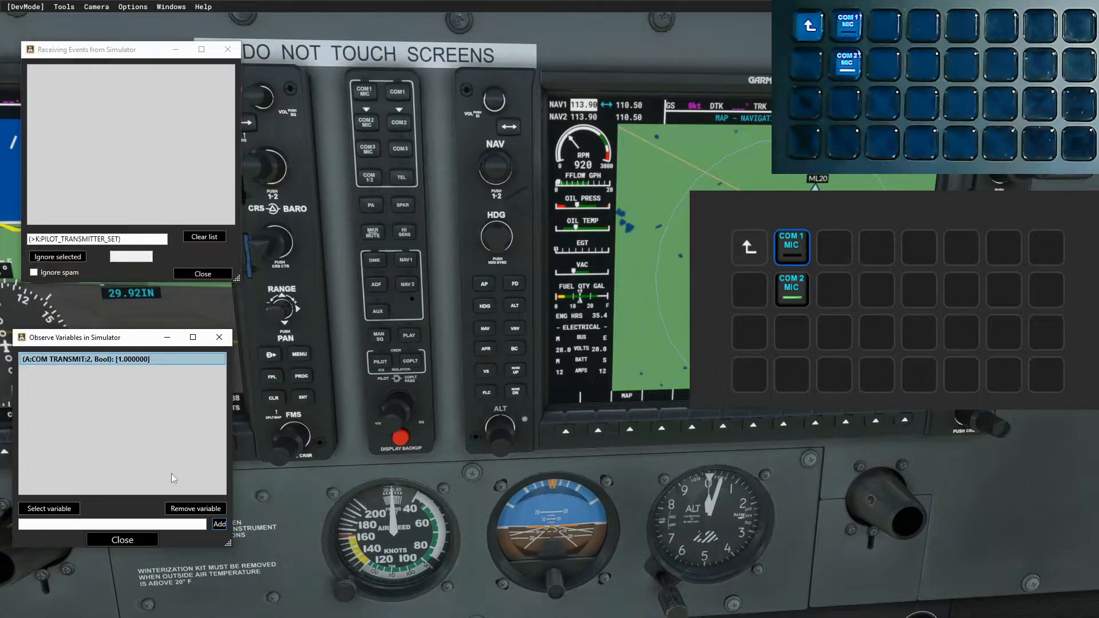
pyautogui.click(195, 509)
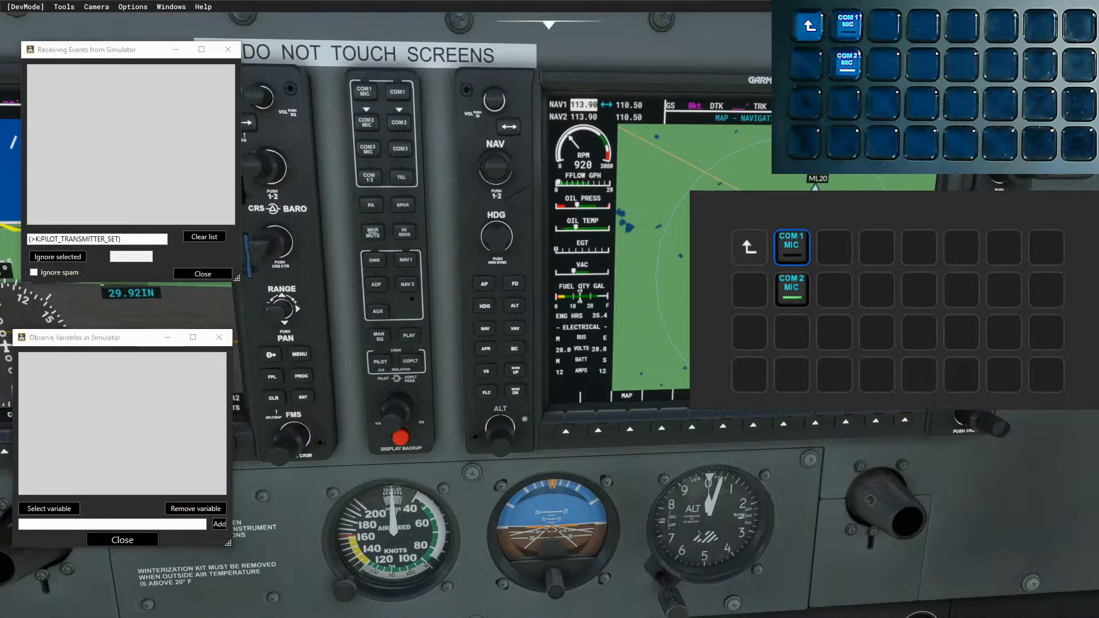
# Step: Operate the COM1, COM1 MIC and COM2 buttons on the audio panel to check which events they send
pyautogui.click(403, 94)
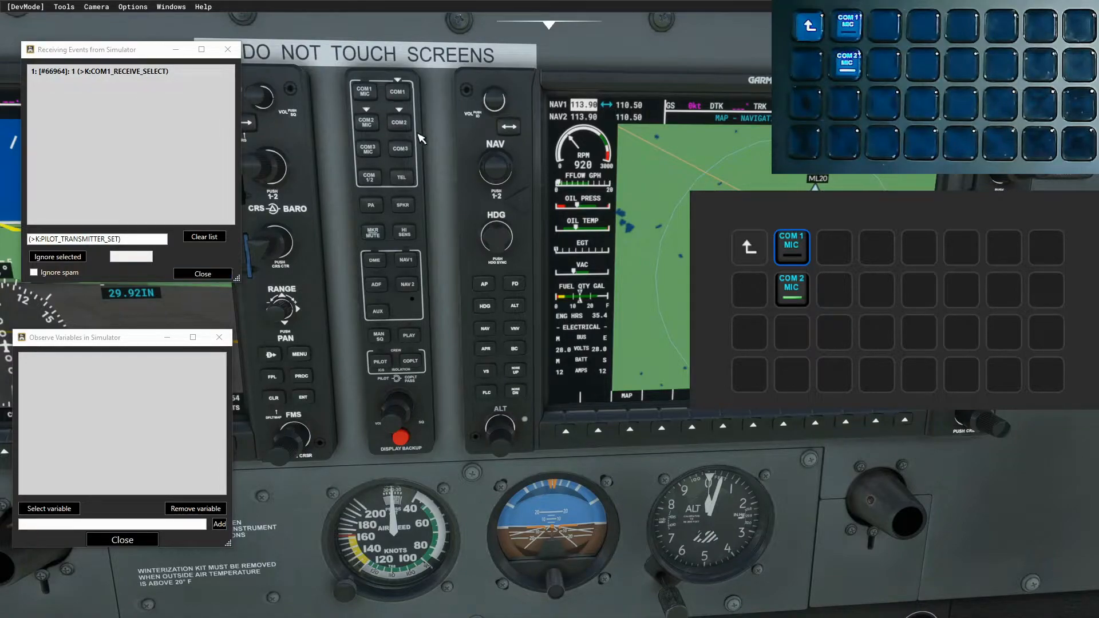
pyautogui.click(364, 95)
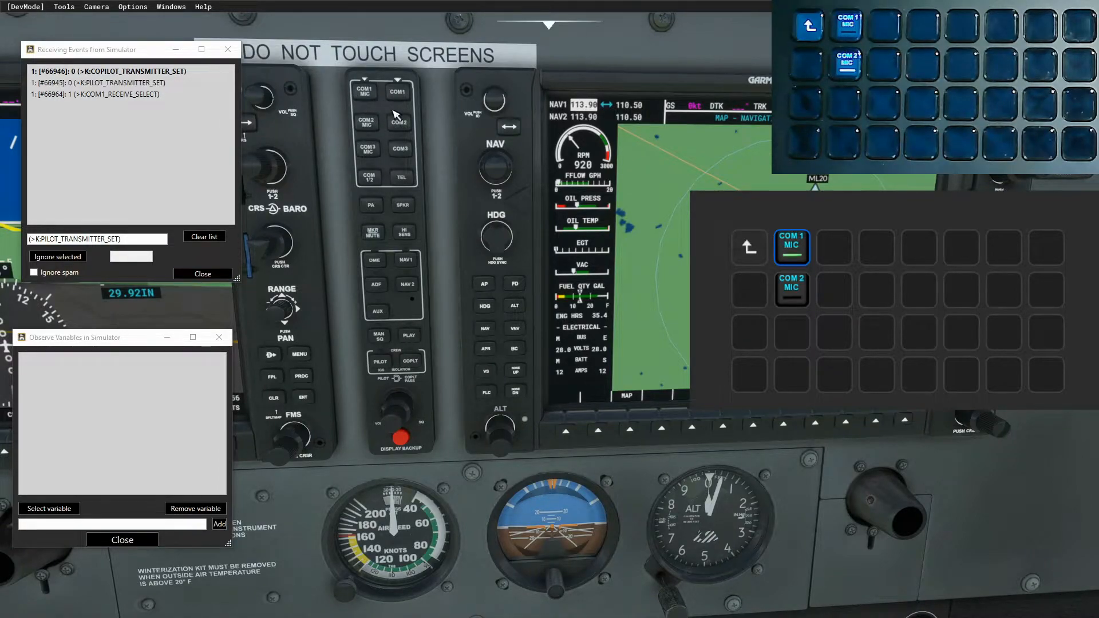
pyautogui.click(206, 238)
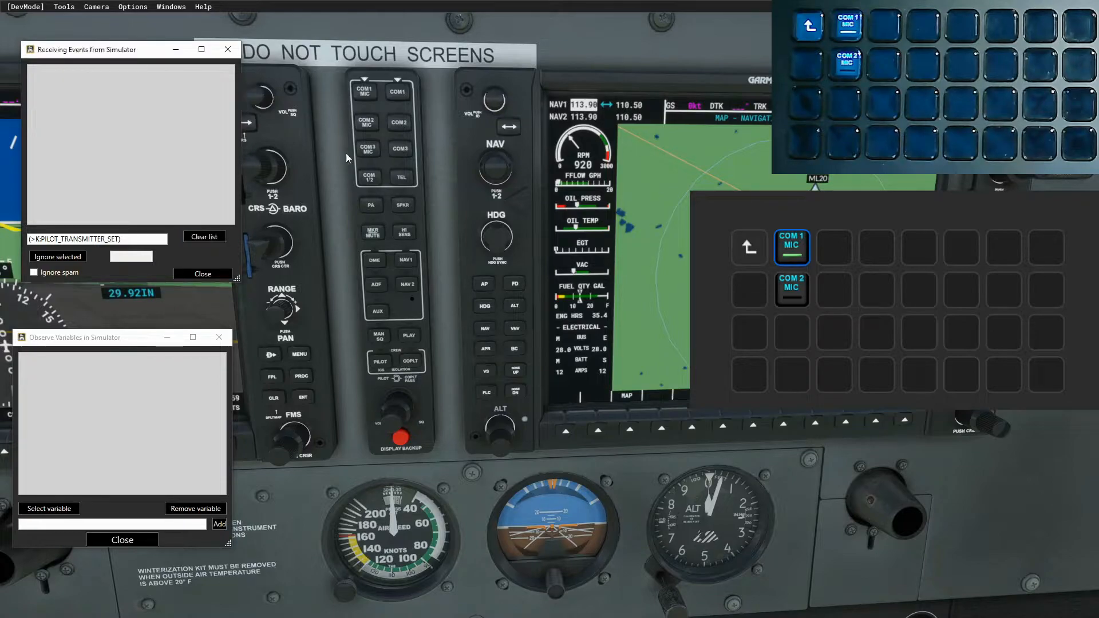
pyautogui.click(407, 127)
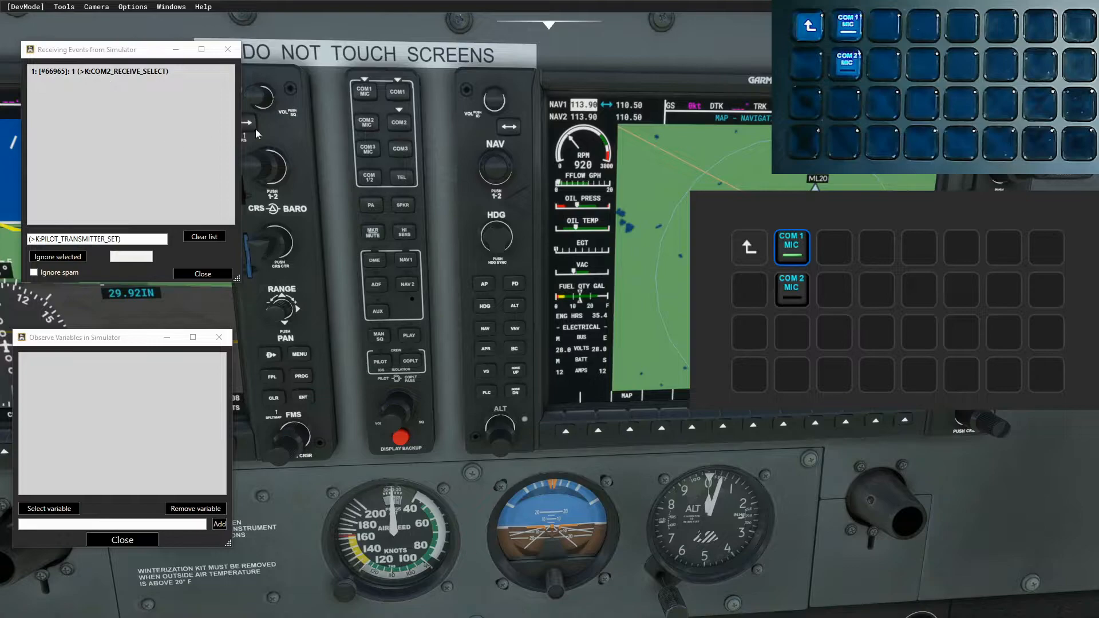
pyautogui.click(404, 126)
# Step: Filter the simulator variables by "recei" and copy A:COM RECEIVE:index, Bool from the aircraft radio navigation variables
pyautogui.hotkey('alt', 'Tab')
pyautogui.moveTo(673, 233)
pyautogui.mouseDown()
pyautogui.moveTo(529, 160)
pyautogui.moveTo(487, 115)
pyautogui.mouseUp()
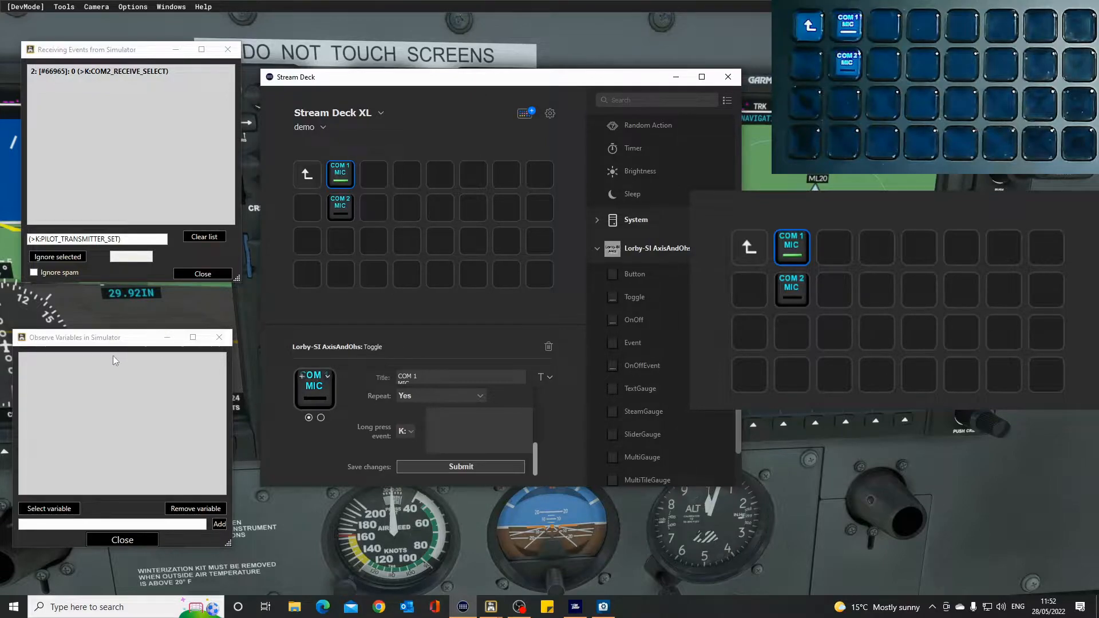
pyautogui.moveTo(380, 79); pyautogui.dragTo(465, 120)
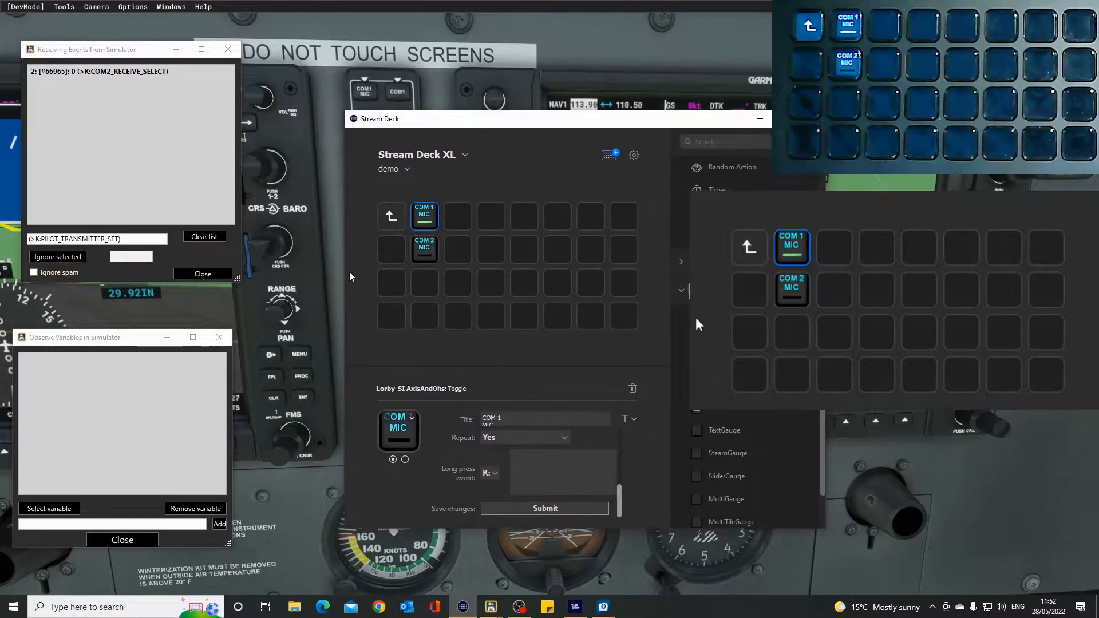
pyautogui.click(46, 510)
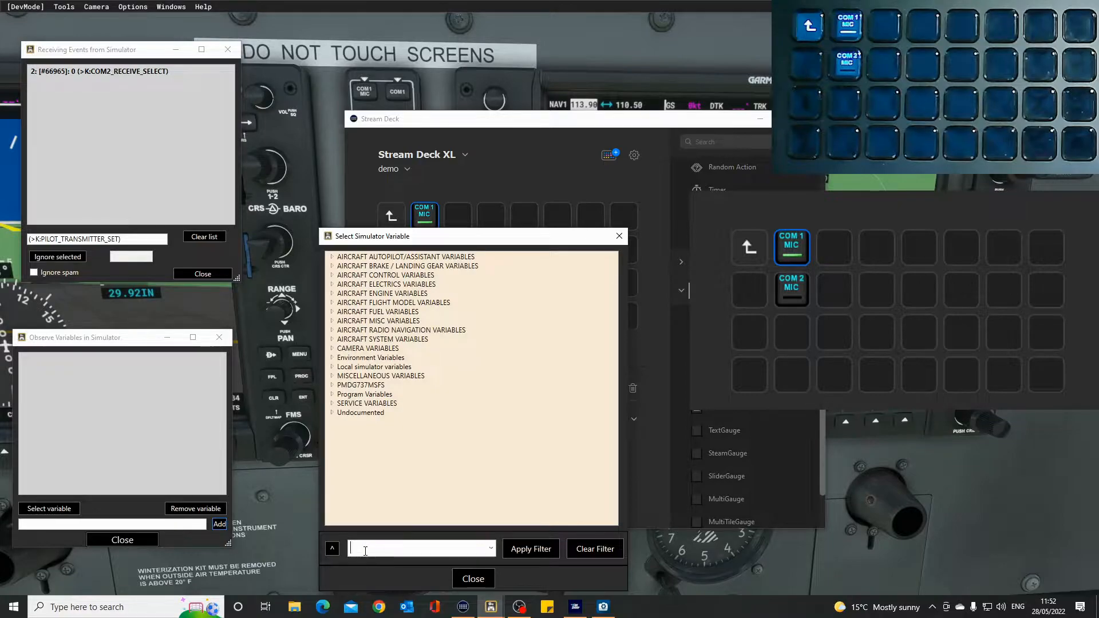
pyautogui.write('recei')
pyautogui.click(529, 547)
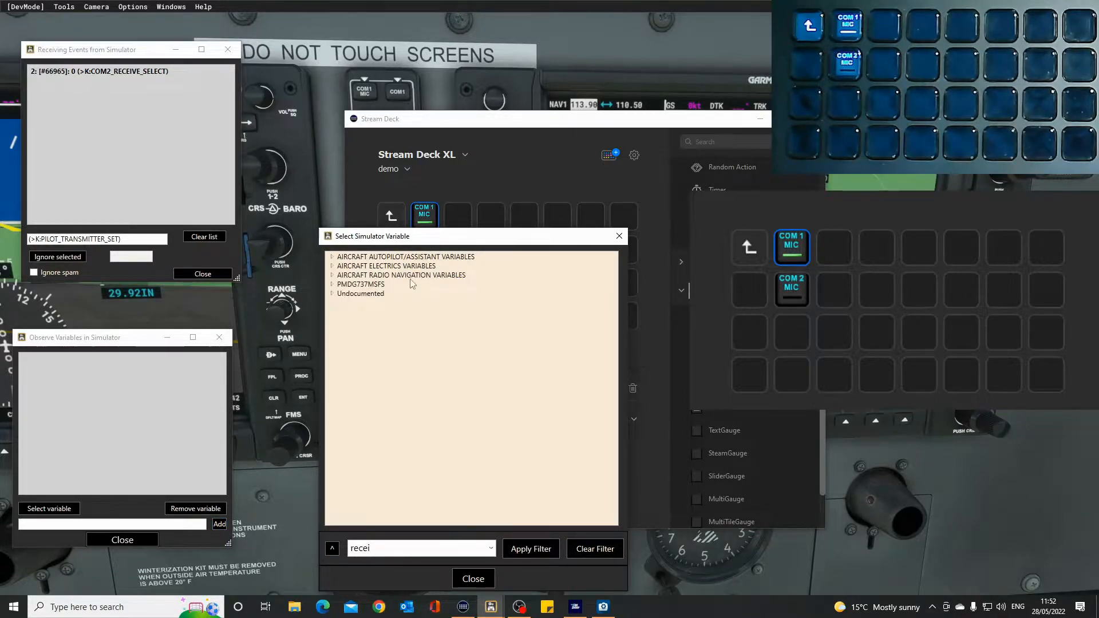
pyautogui.click(331, 275)
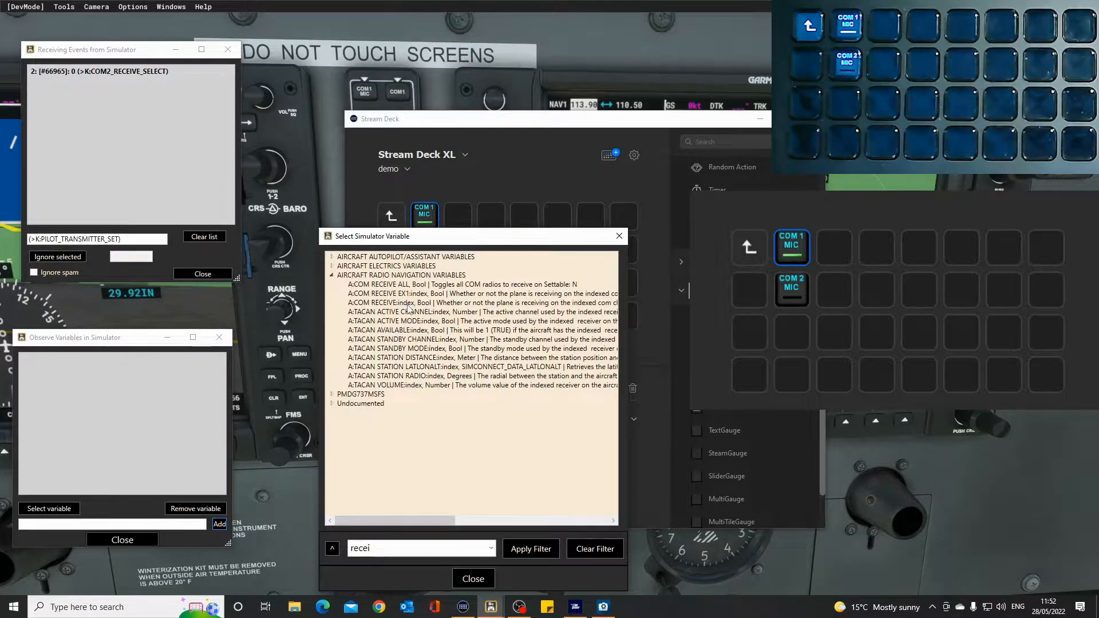
pyautogui.doubleClick(380, 302)
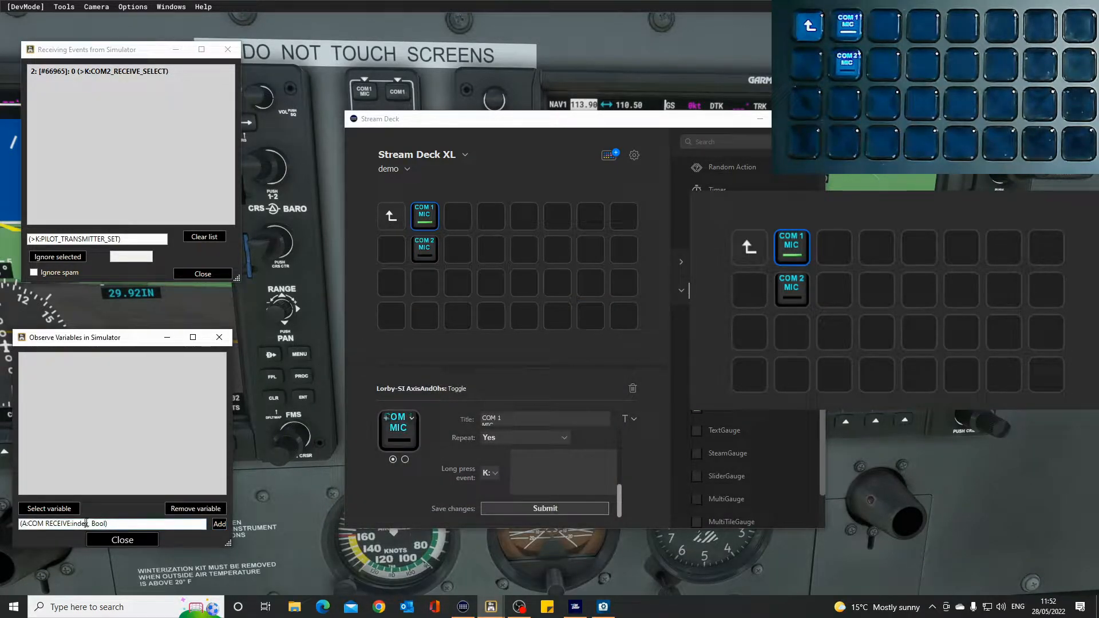
pyautogui.hotkey('ctrl', 'a')
pyautogui.hotkey('ctrl', 'c')
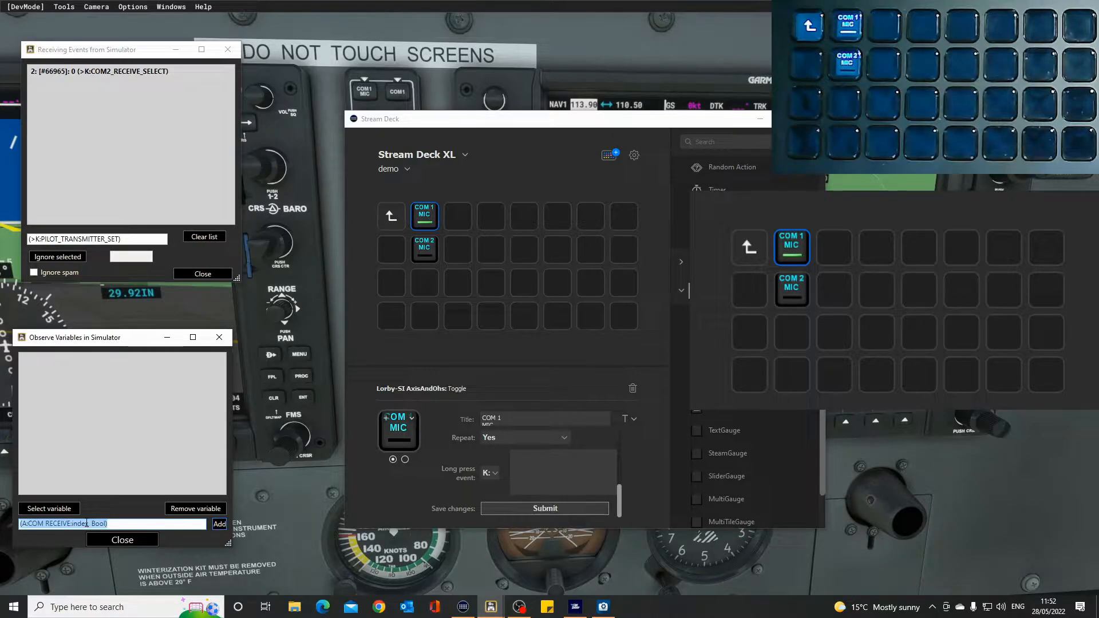
# Step: Add A:COM RECEIVE:1, Bool to the observed variables and move the Stream Deck window off the audio panel
pyautogui.click(90, 525)
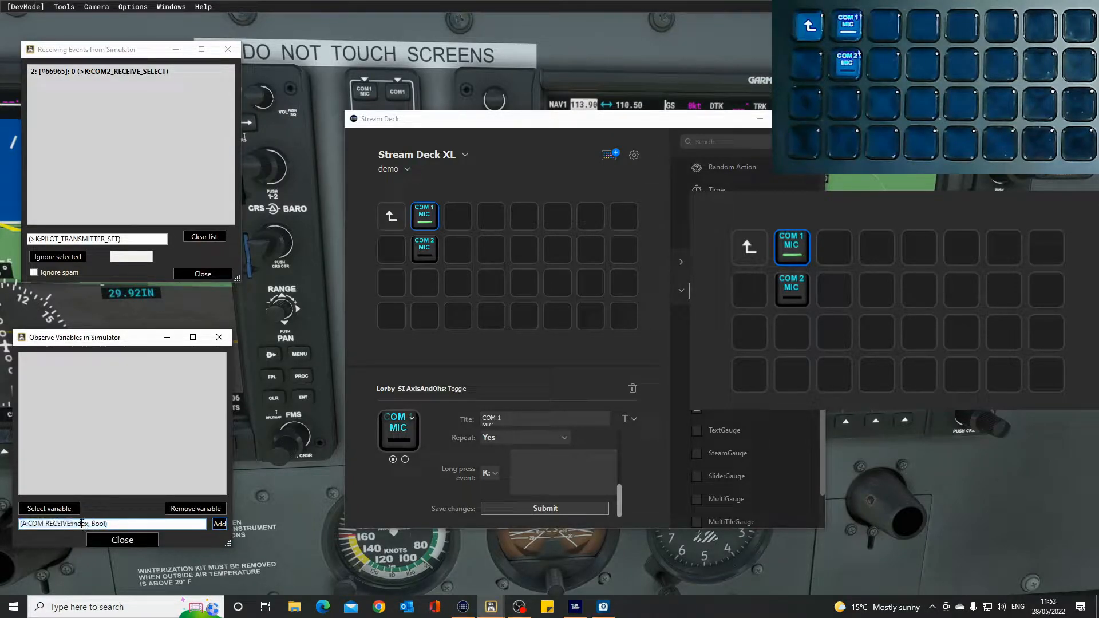
pyautogui.moveTo(87, 524); pyautogui.dragTo(74, 524)
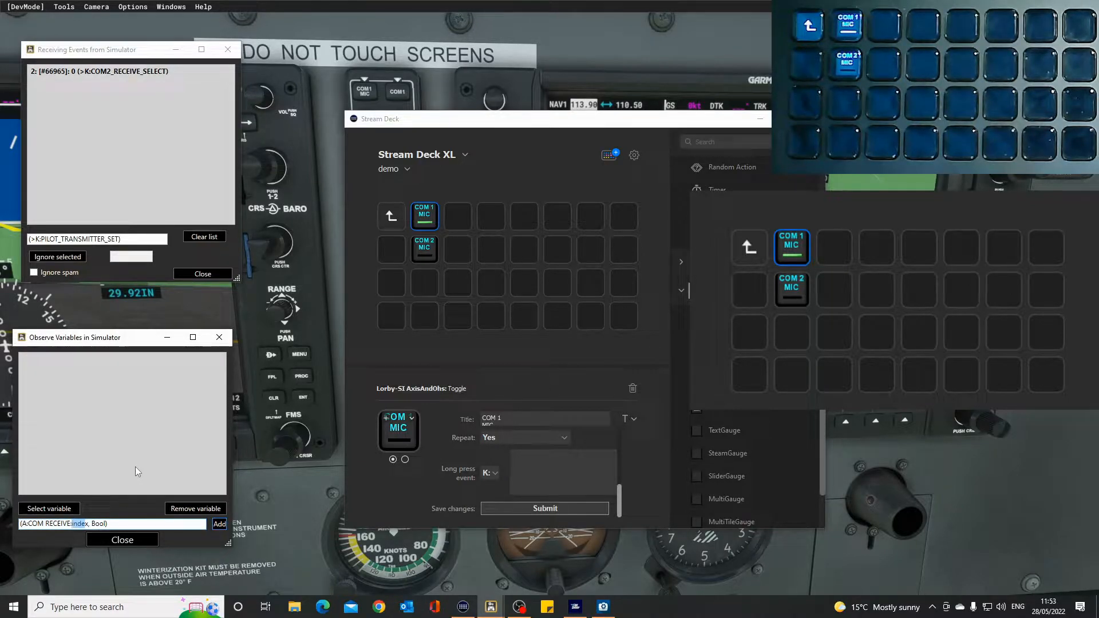
pyautogui.write('1')
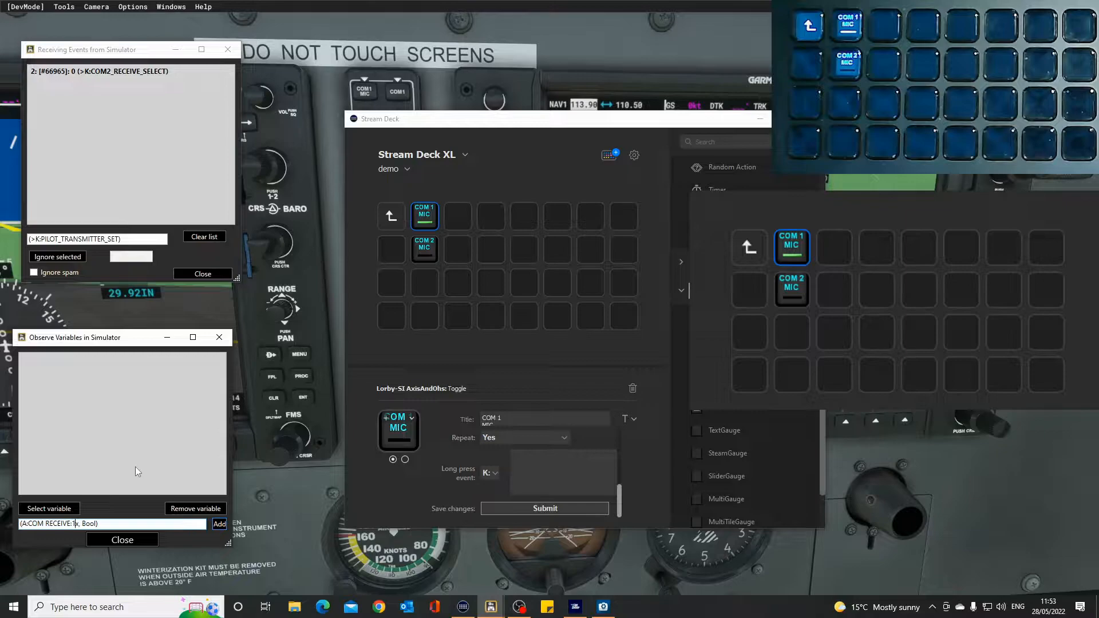
pyautogui.press('Delete')
pyautogui.click(219, 525)
pyautogui.moveTo(400, 118); pyautogui.dragTo(547, 187)
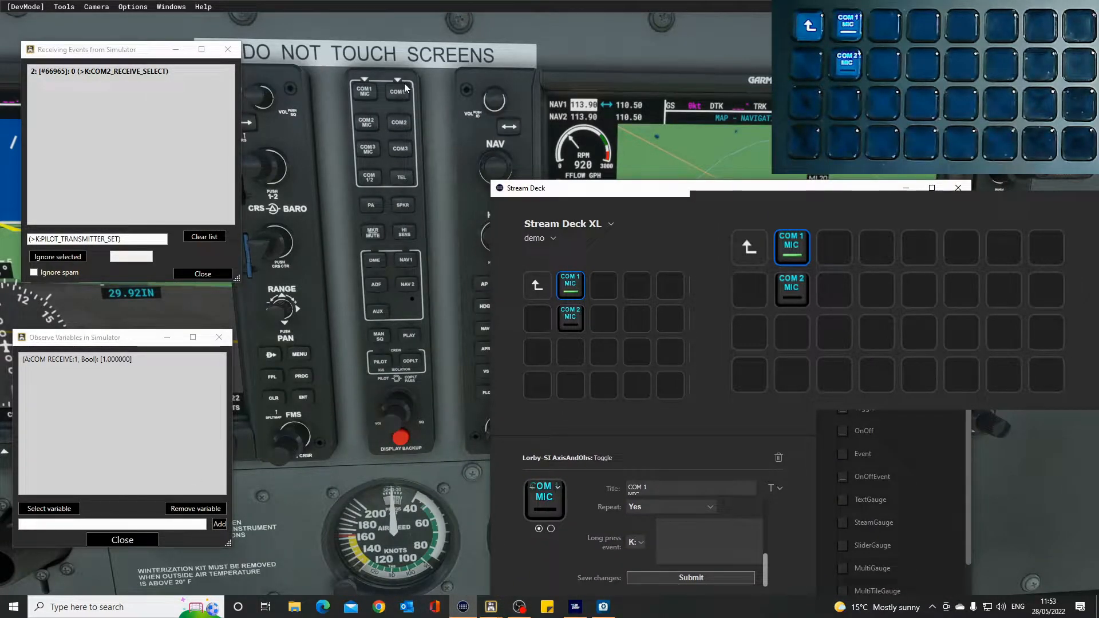
pyautogui.click(123, 361)
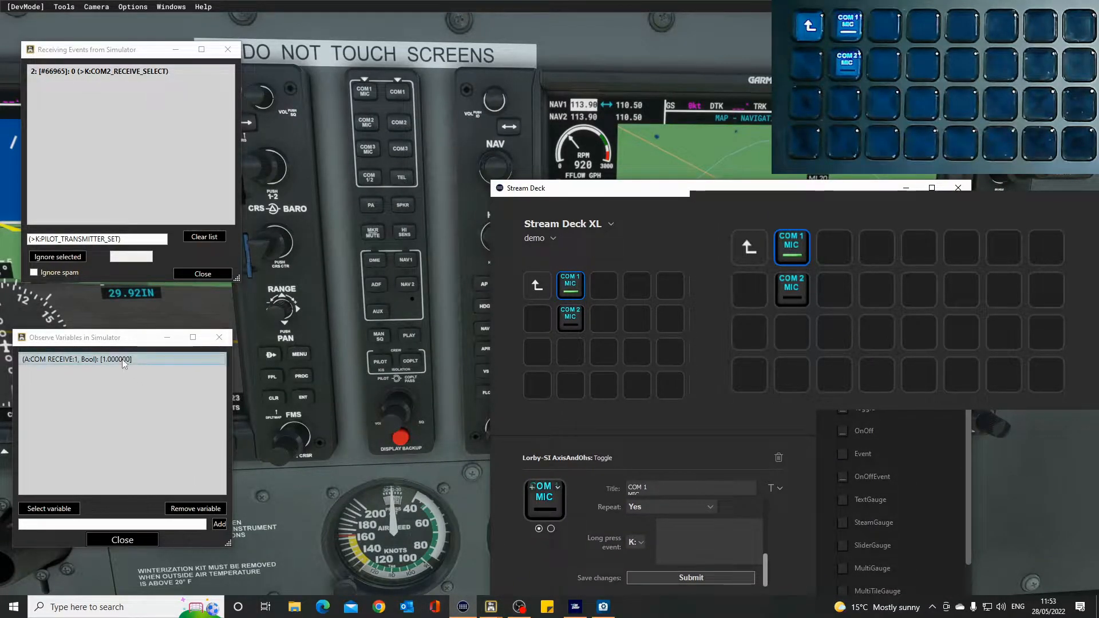
# Step: Add the copied variable with index 2, A:COM RECEIVE:2, Bool, to the observed variables
pyautogui.click(110, 524)
pyautogui.hotkey('ctrl', 'v')
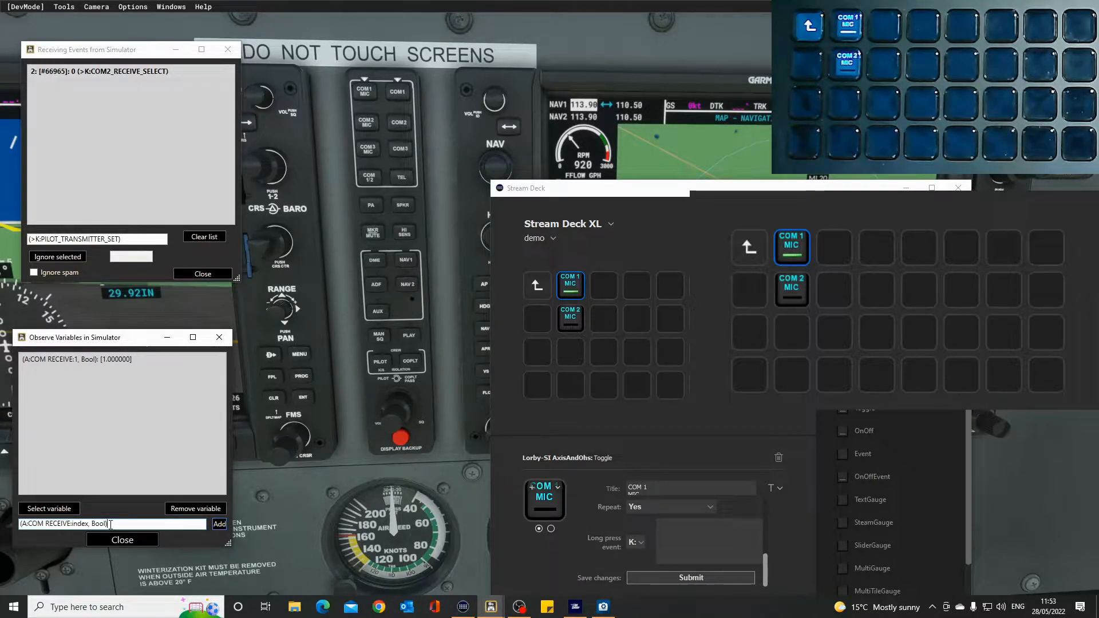
pyautogui.moveTo(88, 524); pyautogui.dragTo(72, 524)
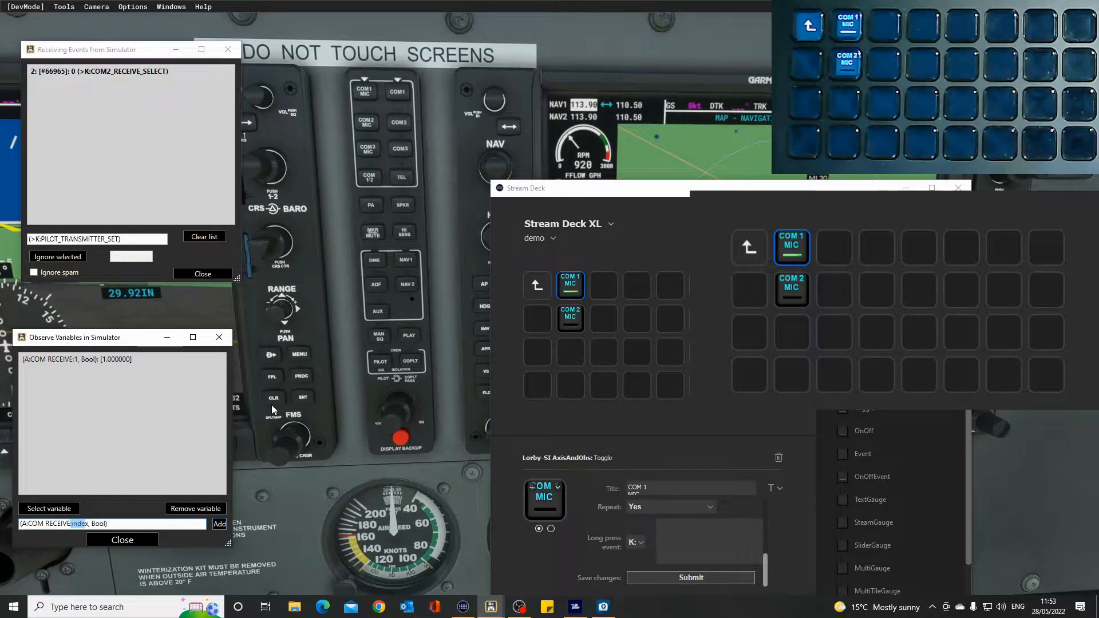
pyautogui.press('Right')
pyautogui.press('Delete')
pyautogui.press('Delete')
pyautogui.press('BackSpace')
pyautogui.press('BackSpace')
pyautogui.press('BackSpace')
pyautogui.press('BackSpace')
pyautogui.write('2,')
pyautogui.click(220, 524)
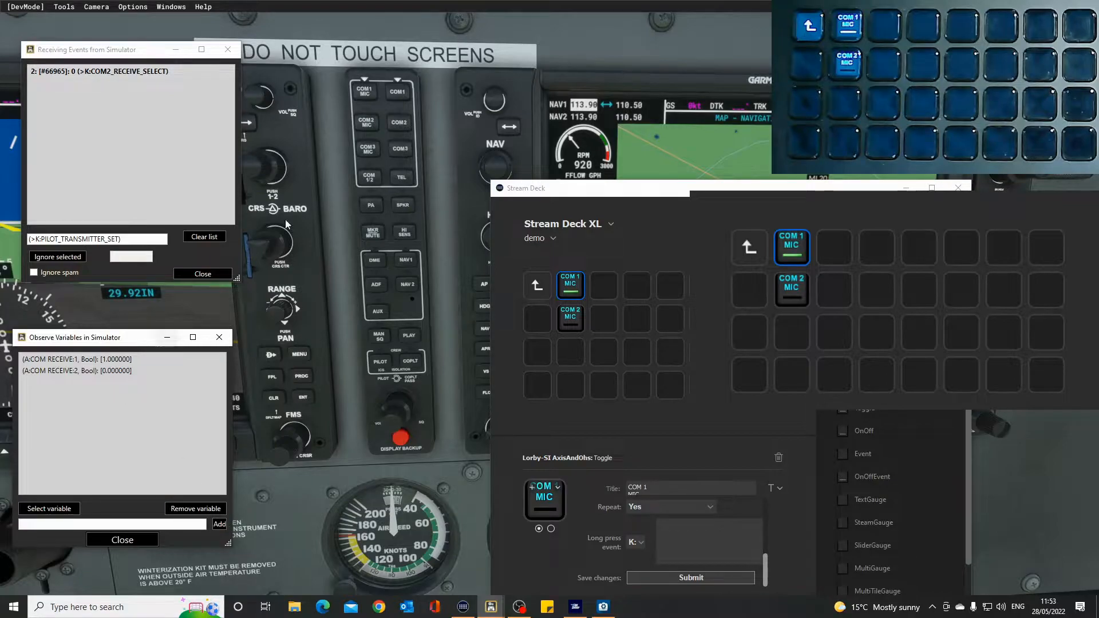
# Step: Operate the COM2, COM2 MIC and COM1 buttons on the audio panel to check the observed COM RECEIVE variables
pyautogui.click(392, 123)
pyautogui.click(391, 121)
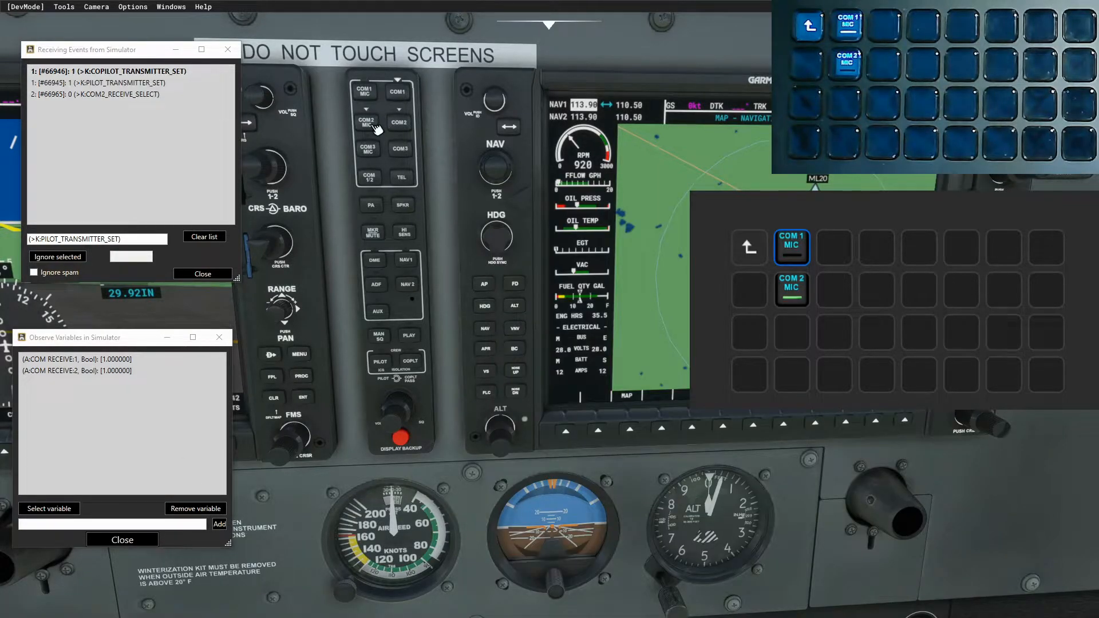
pyautogui.click(400, 97)
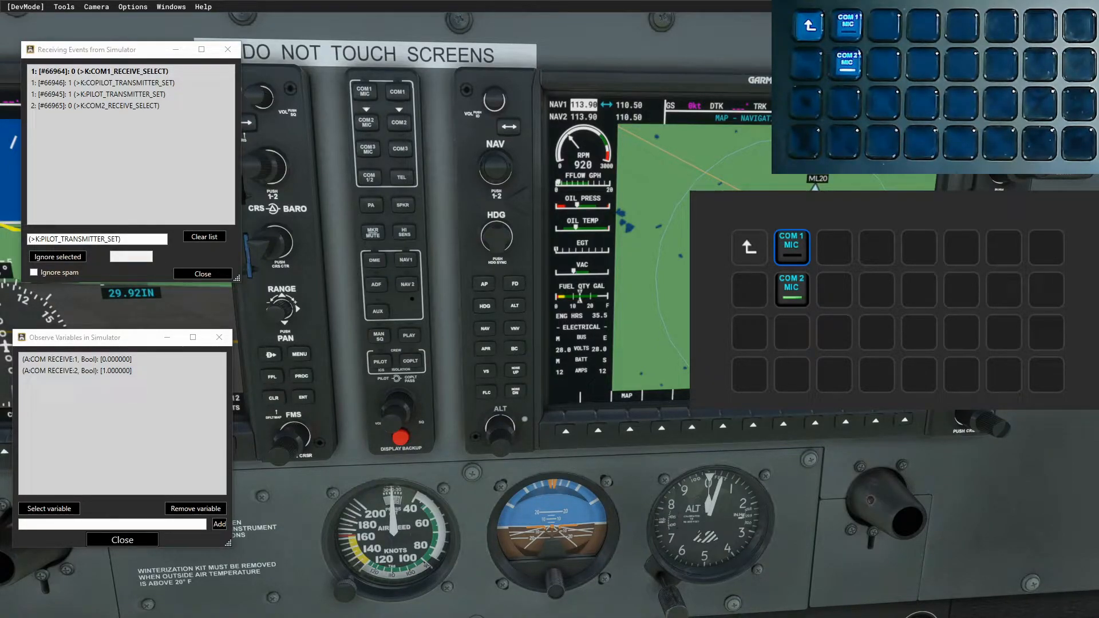
# Step: Add an Axis and Ohs OnOff key beside the COM 1 MIC key and title it COM 1
pyautogui.click(697, 189)
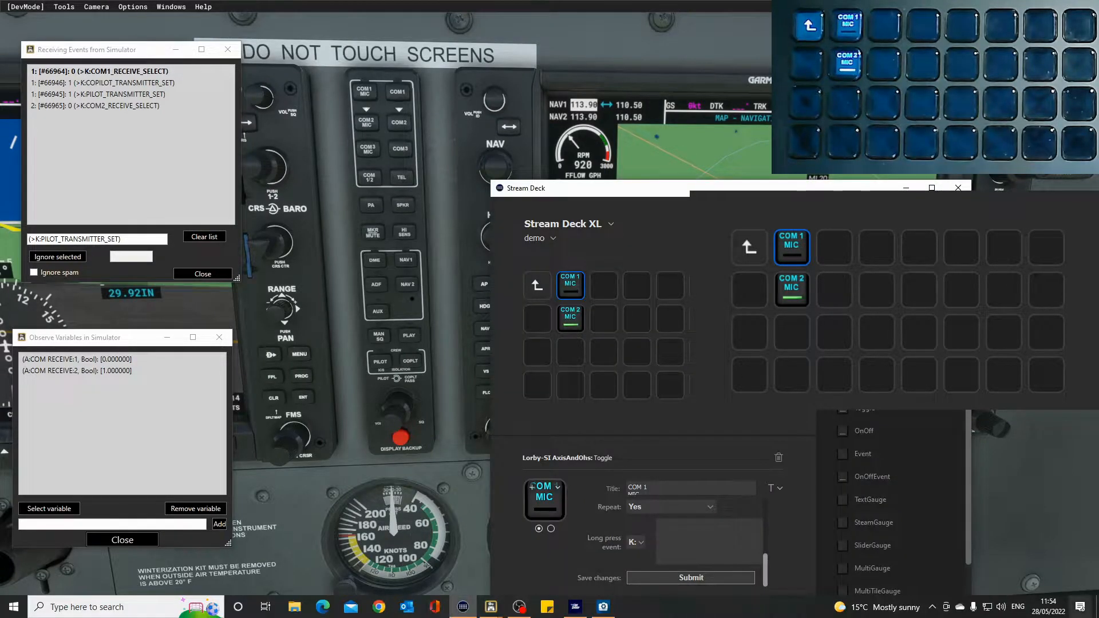
pyautogui.moveTo(697, 189); pyautogui.dragTo(459, 72)
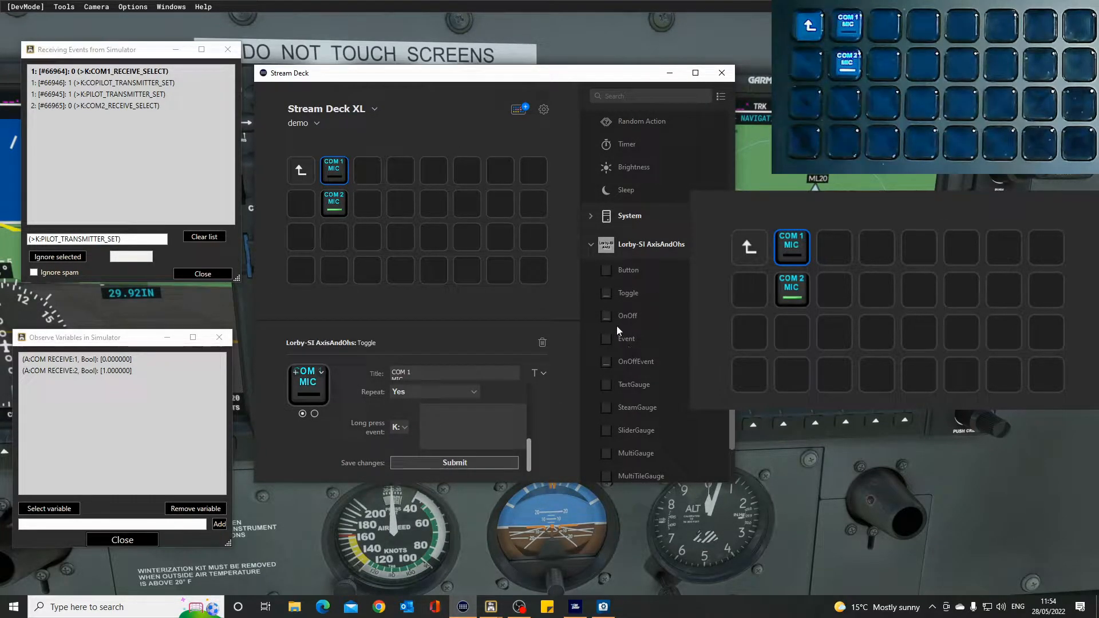
pyautogui.moveTo(606, 317); pyautogui.dragTo(376, 173)
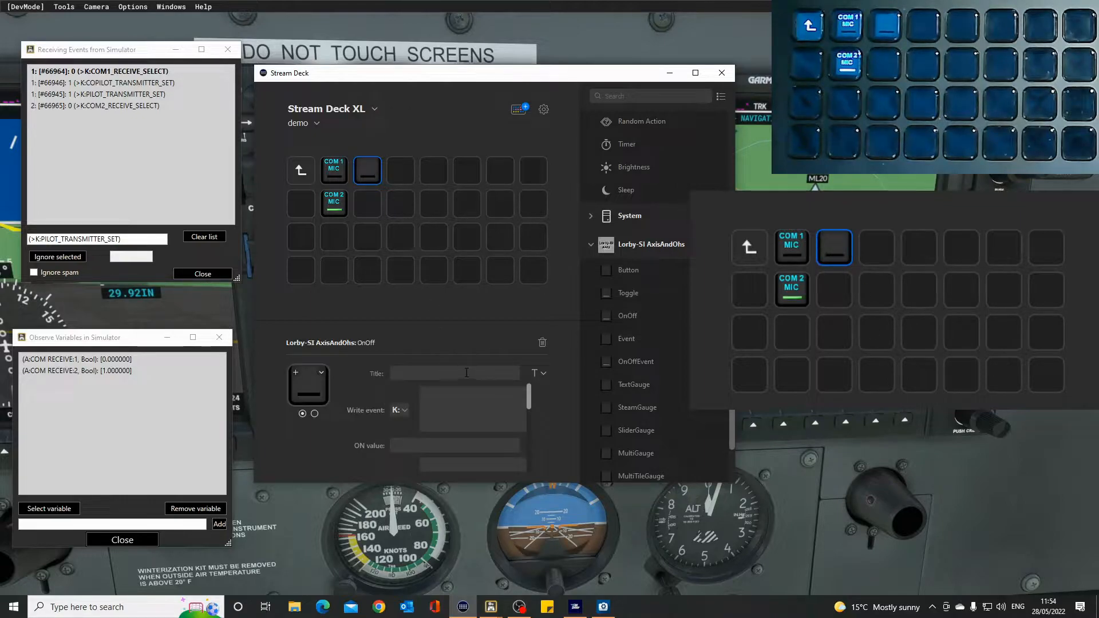
pyautogui.write('COM 1')
# Step: Review the COM 1 key's ON and OFF write events, their values and the read variable setting
pyautogui.scroll(-2, 434, 410)
pyautogui.scroll(2, 430, 417)
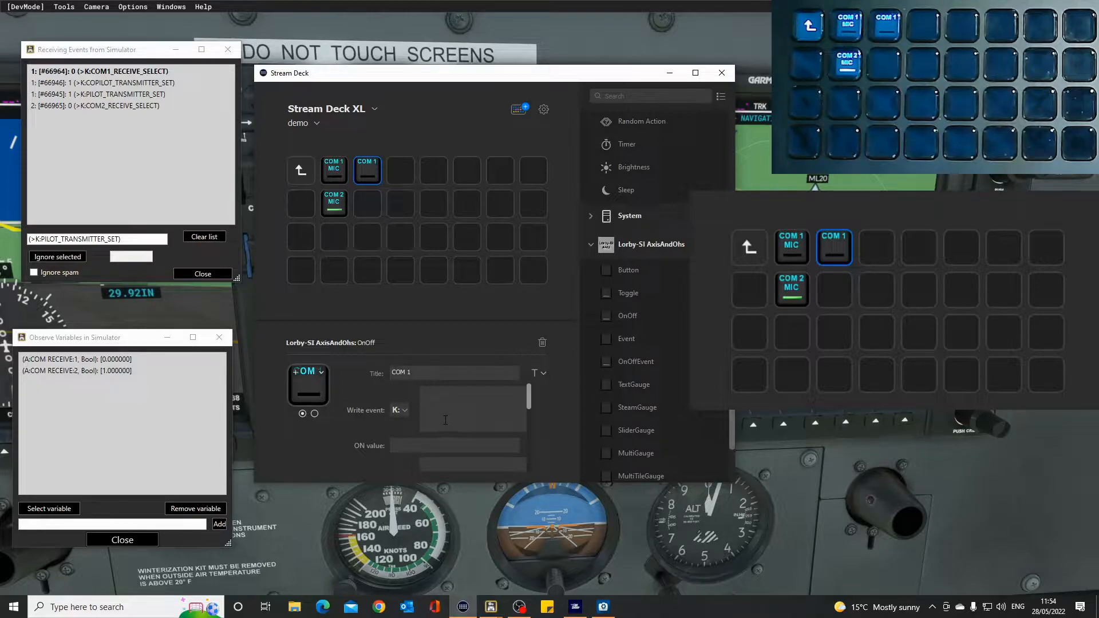
pyautogui.scroll(-1, 434, 431)
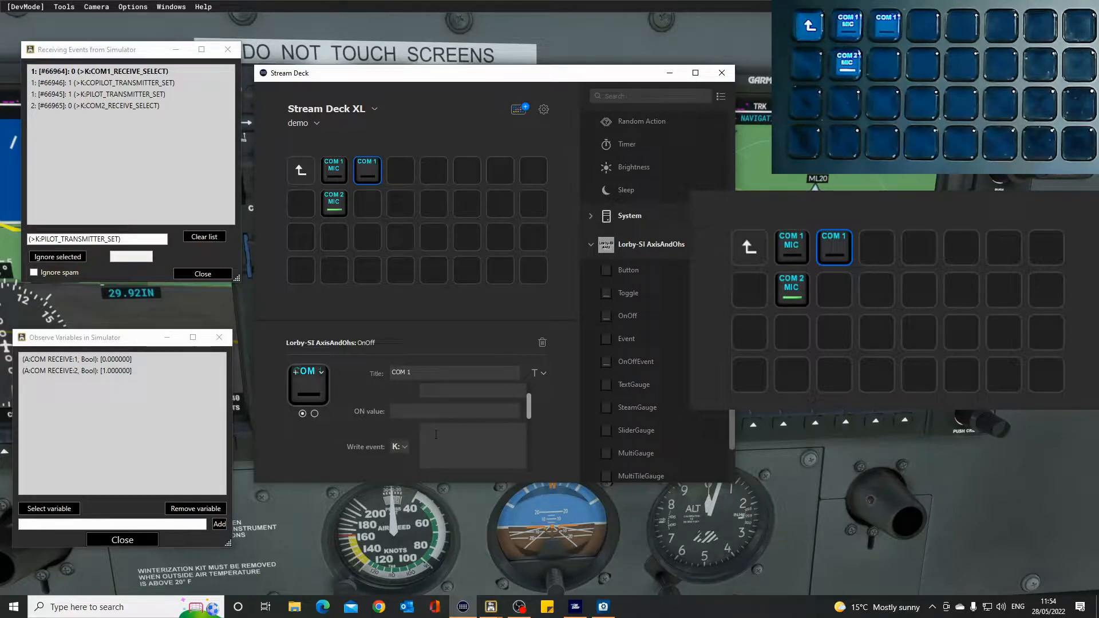
pyautogui.scroll(-1, 452, 438)
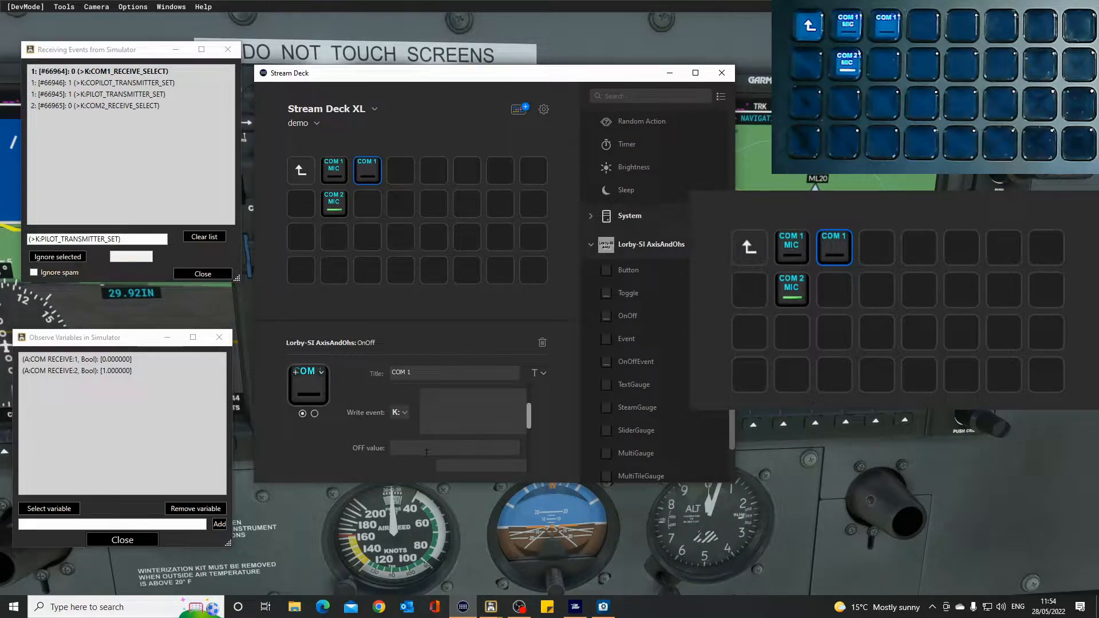
pyautogui.scroll(-1, 454, 430)
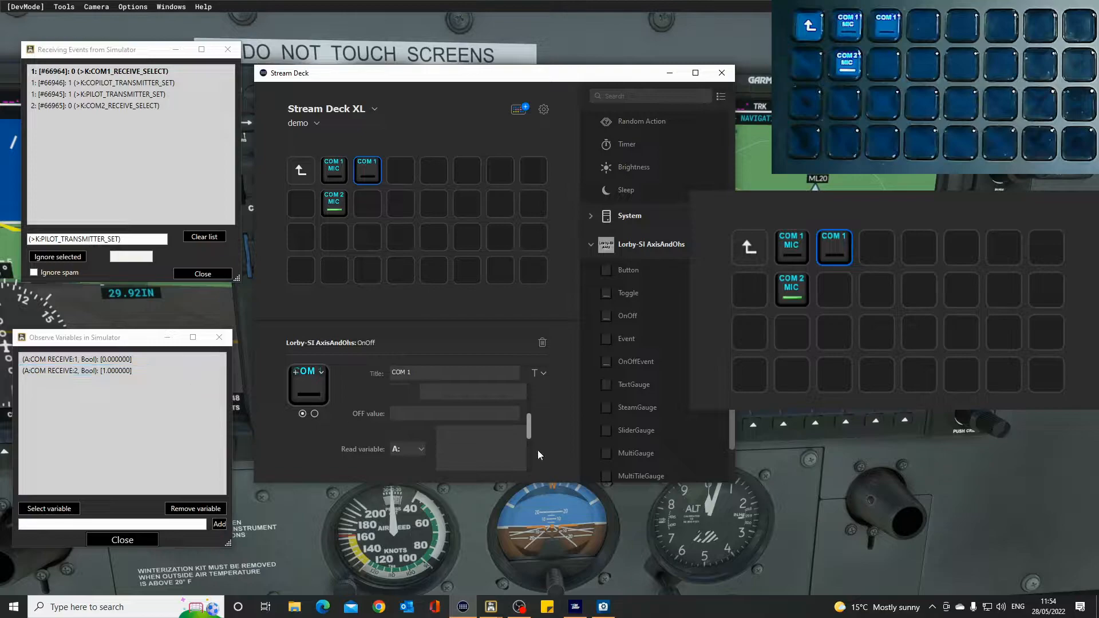
pyautogui.scroll(-1, 469, 446)
pyautogui.scroll(3, 469, 446)
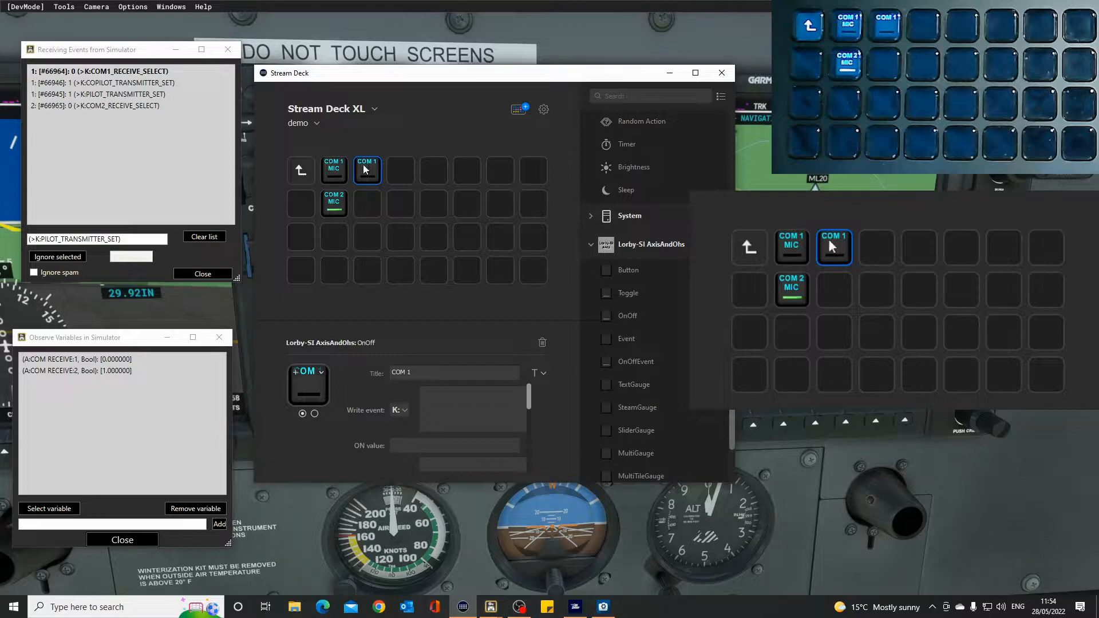
# Step: Set the COM 1 key's ON write event to COM1_RECEIVE_SELECT, copied from the received simulator events, with an ON value of 1
pyautogui.click(105, 72)
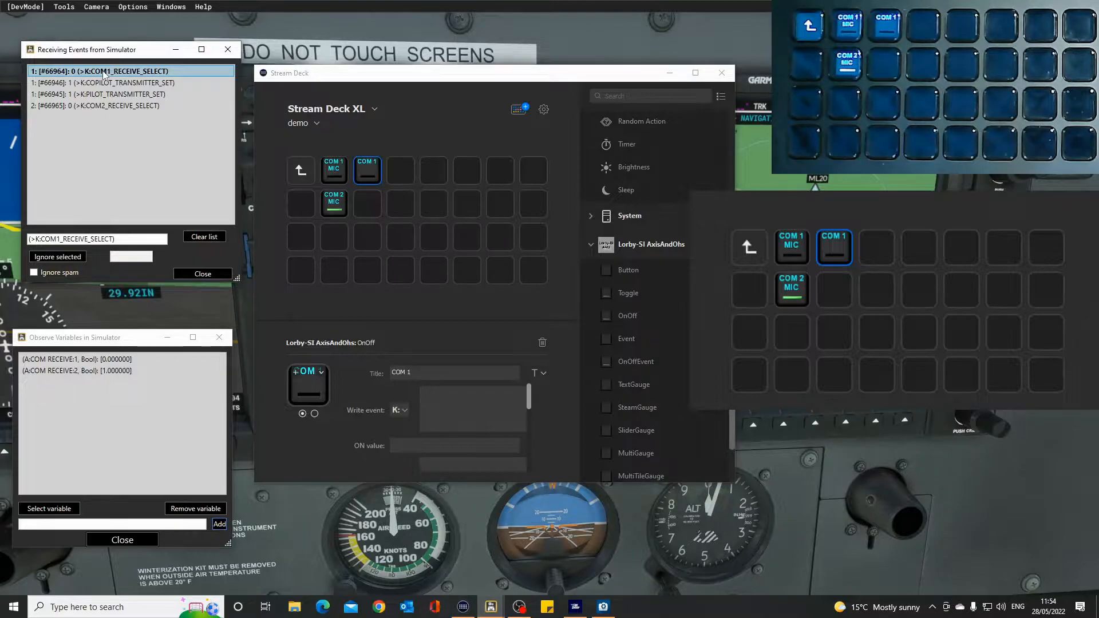
pyautogui.click(102, 238)
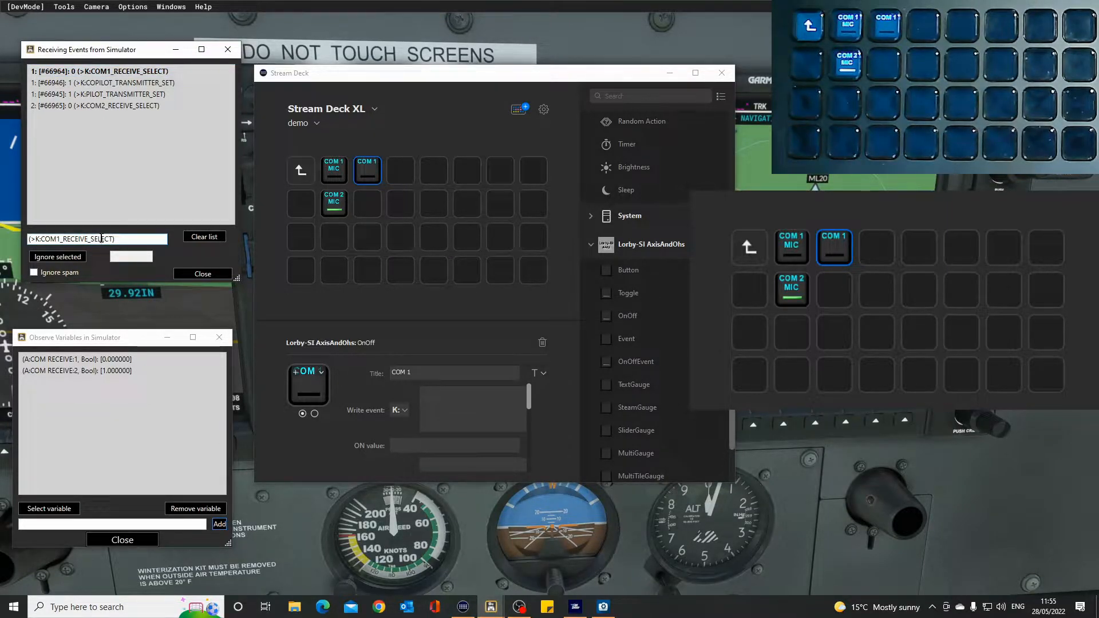
pyautogui.doubleClick(102, 238)
pyautogui.hotkey('ctrl', 'c')
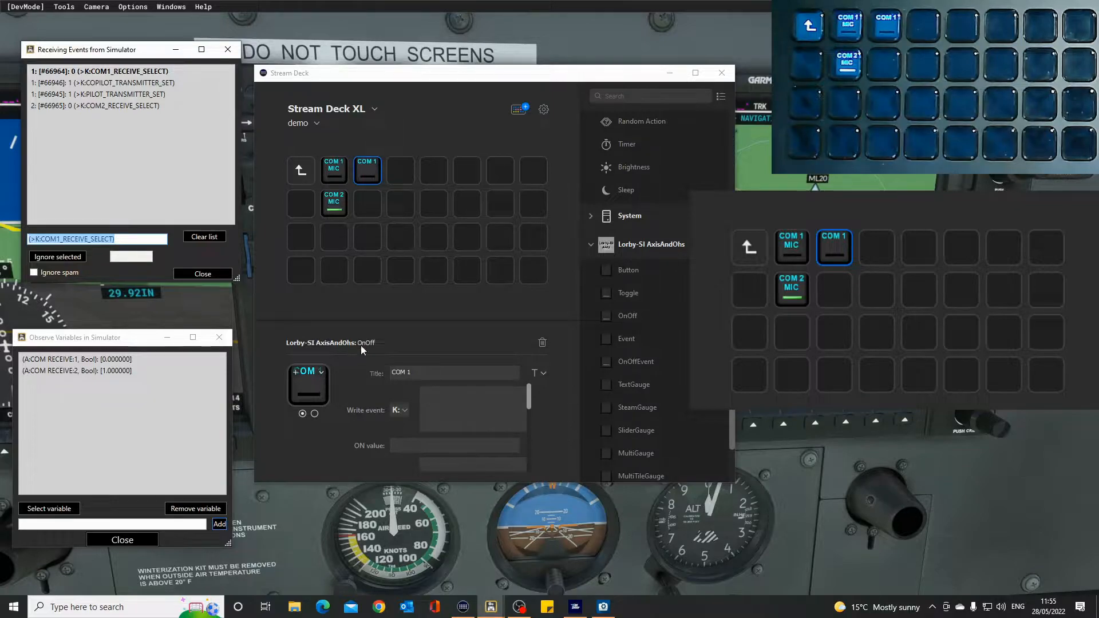
pyautogui.click(450, 401)
pyautogui.hotkey('ctrl', 'v')
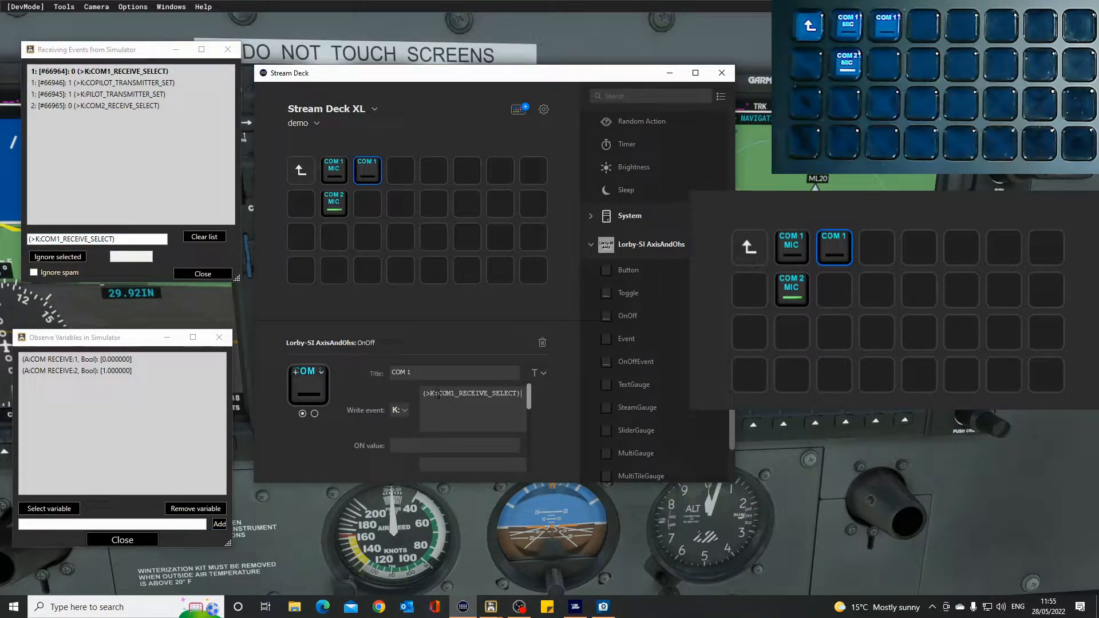
pyautogui.moveTo(438, 394); pyautogui.dragTo(426, 393)
pyautogui.press('BackSpace')
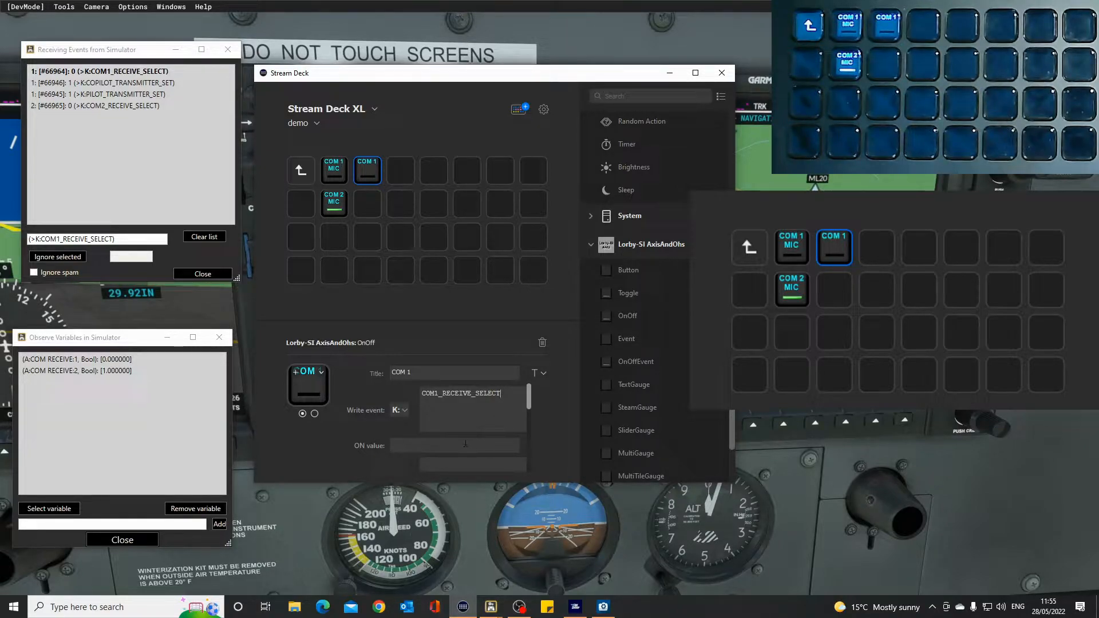
# Step: Set the COM 1 key's OFF write event to COM1_RECEIVE_SELECT with an OFF value of 0
pyautogui.moveTo(528, 395); pyautogui.dragTo(535, 411)
pyautogui.click(445, 414)
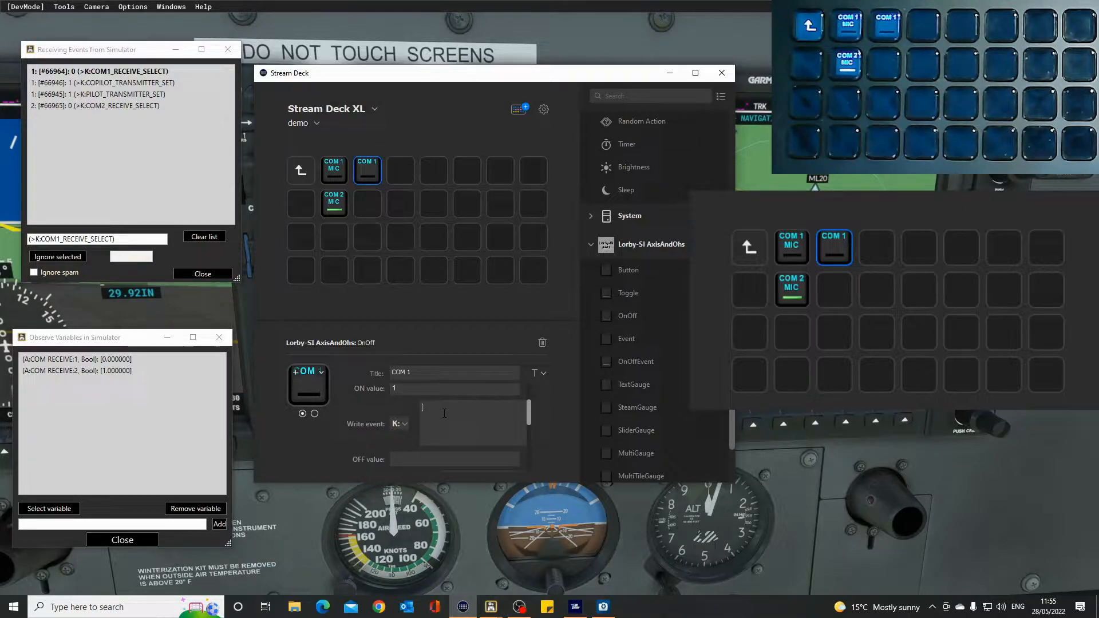
pyautogui.hotkey('ctrl', 'v')
pyautogui.moveTo(437, 407); pyautogui.dragTo(421, 407)
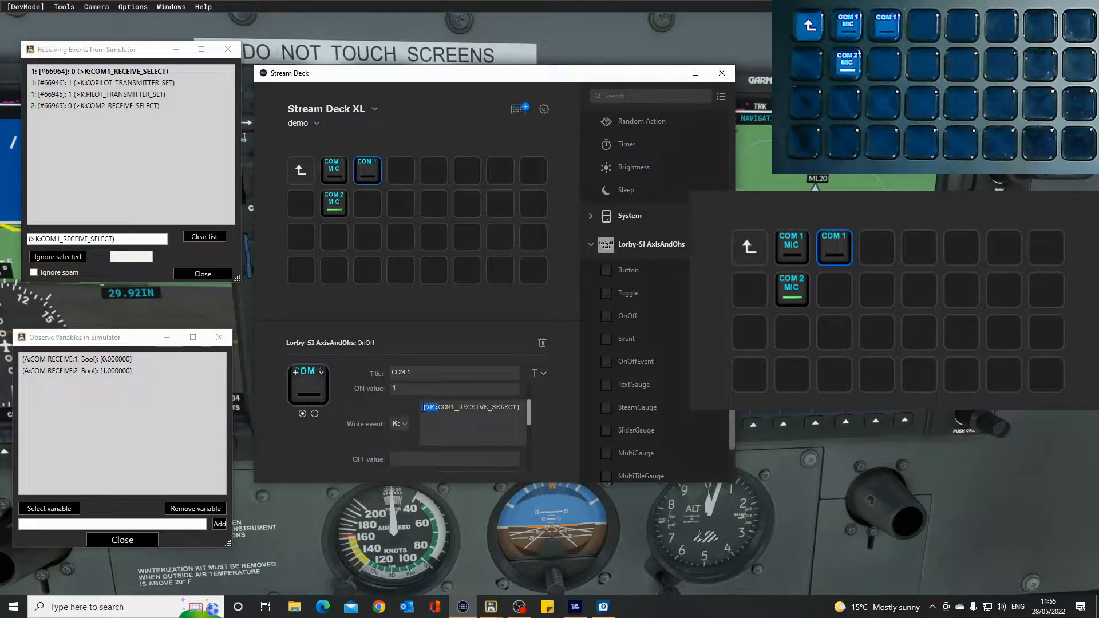
pyautogui.press('BackSpace')
pyautogui.write('0')
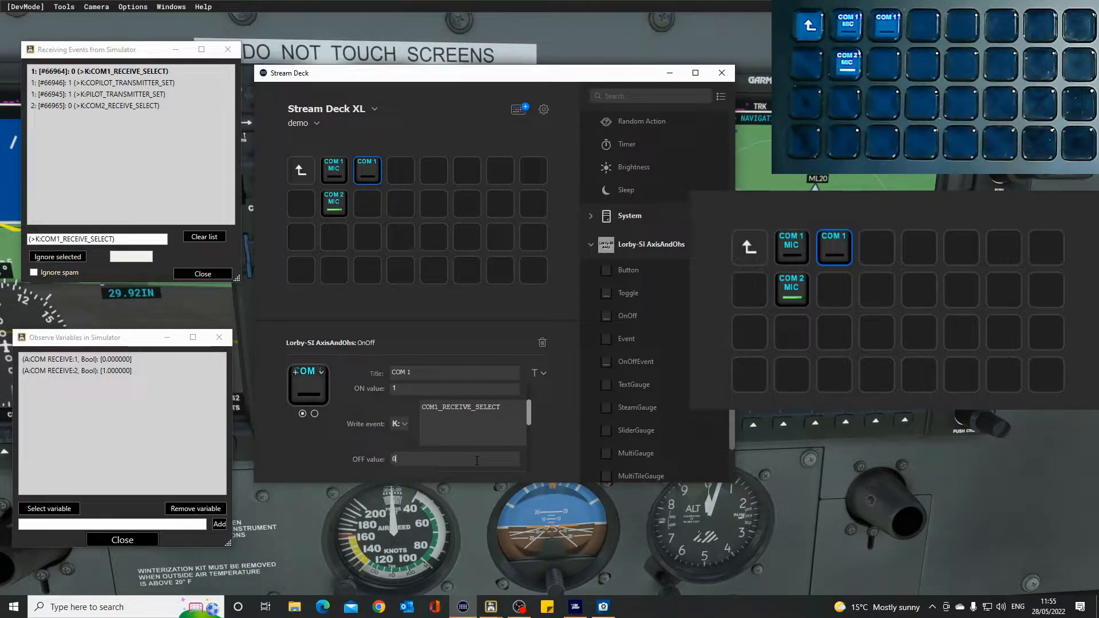
# Step: Filter the simulator variables with the recent filter and copy A:COM RECEIVE:index, Bool from the aircraft radio navigation variables
pyautogui.scroll(-2, 473, 441)
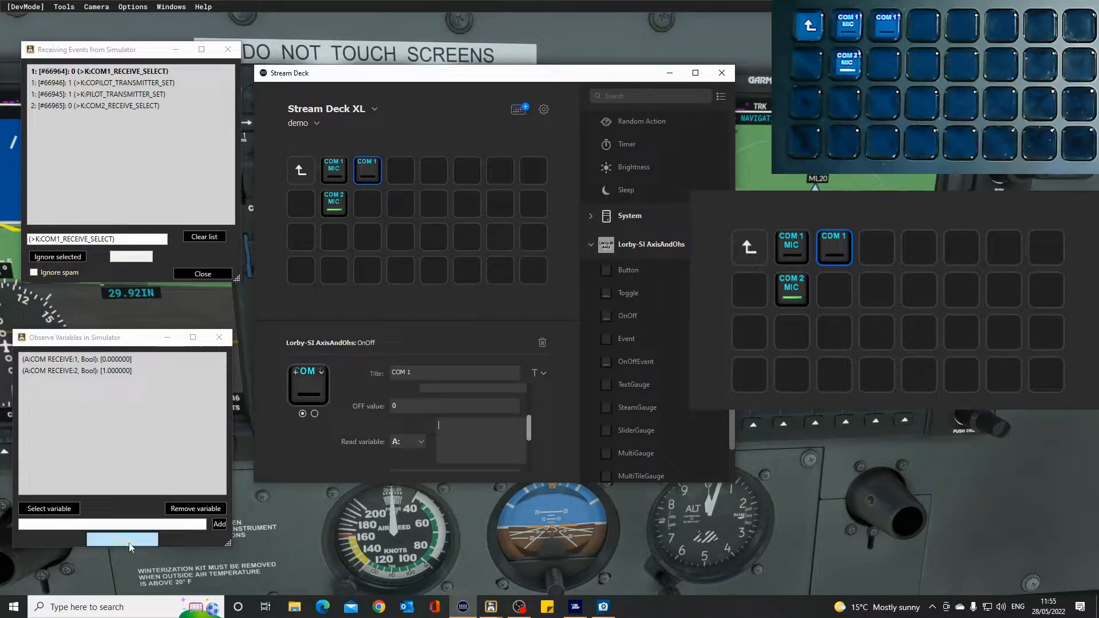
pyautogui.click(51, 510)
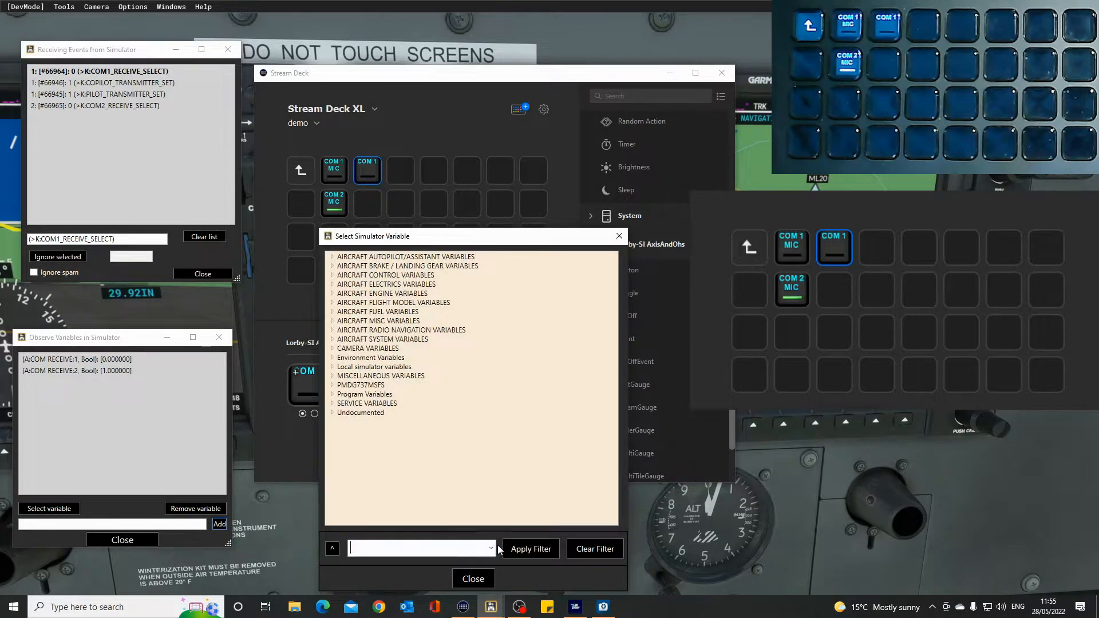
pyautogui.click(490, 548)
pyautogui.click(426, 566)
pyautogui.click(539, 553)
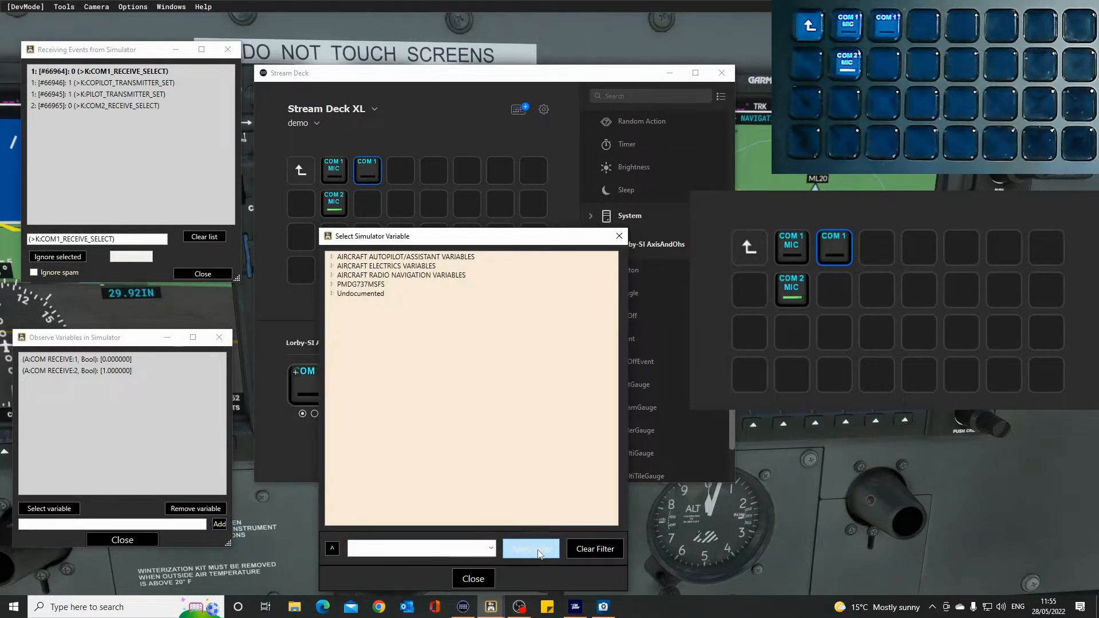
pyautogui.click(331, 275)
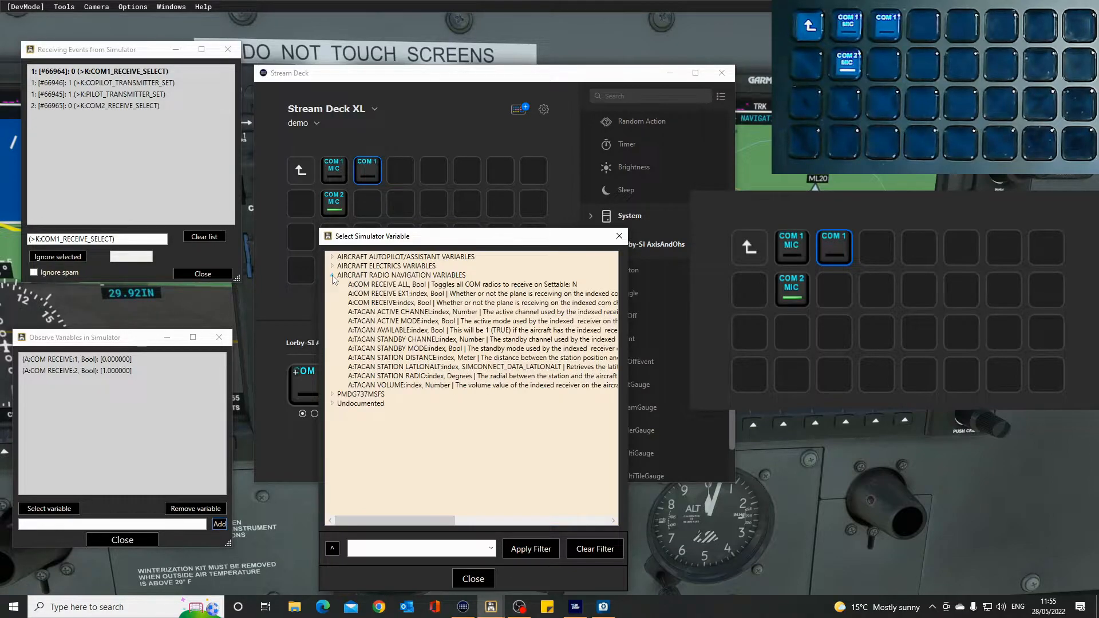
pyautogui.click(380, 305)
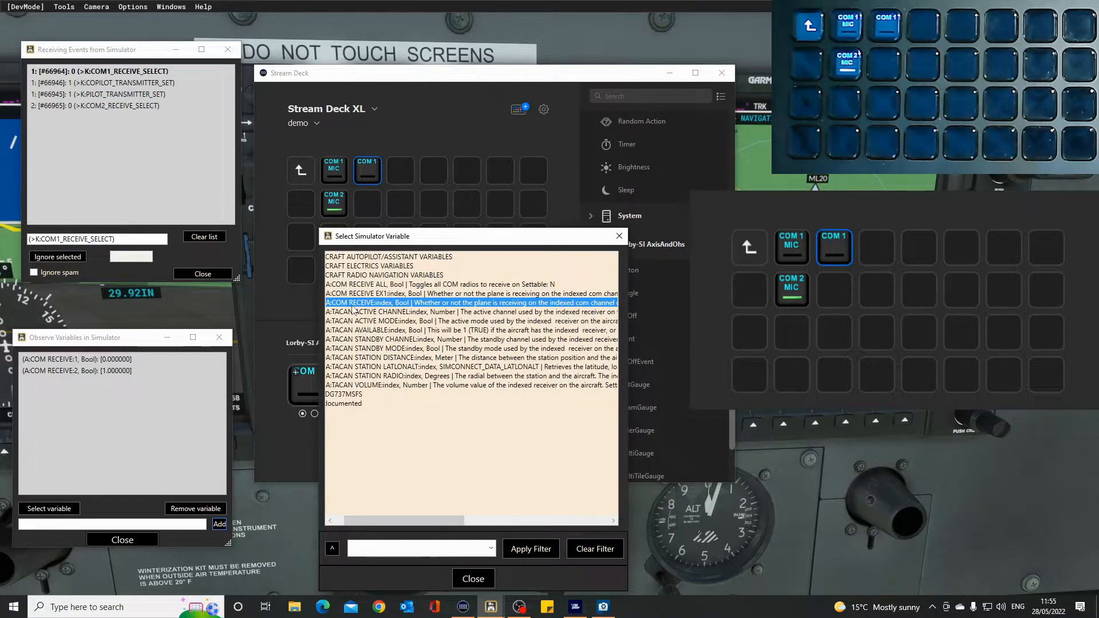
pyautogui.click(618, 236)
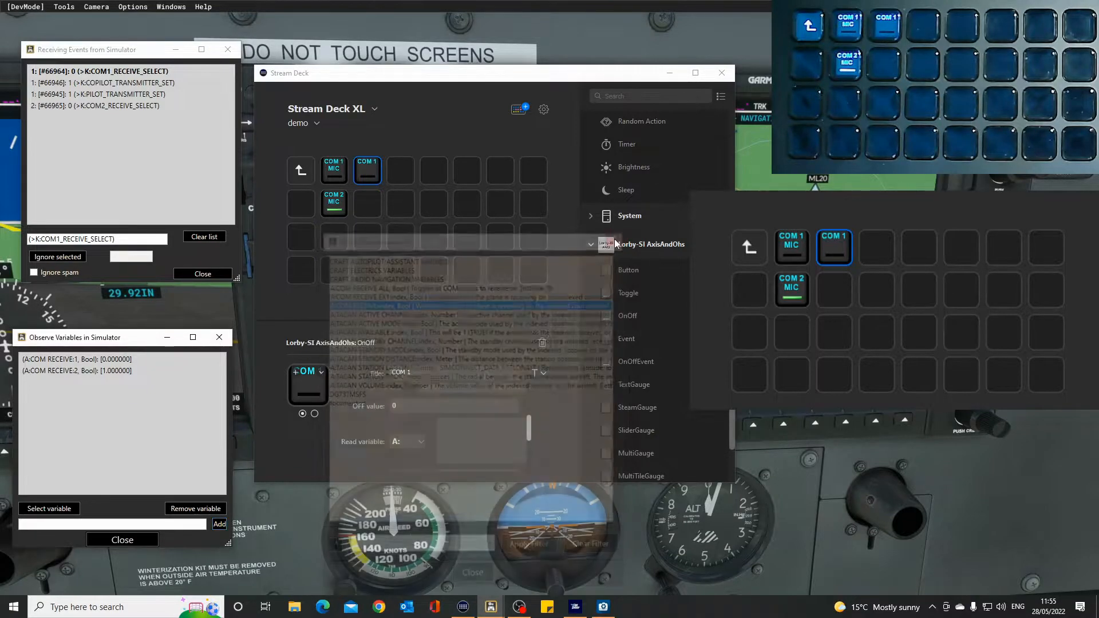
# Step: Set the COM 1 key's read variable to COM RECEIVE:1, Bool, using the copied variable with index 1
pyautogui.click(446, 430)
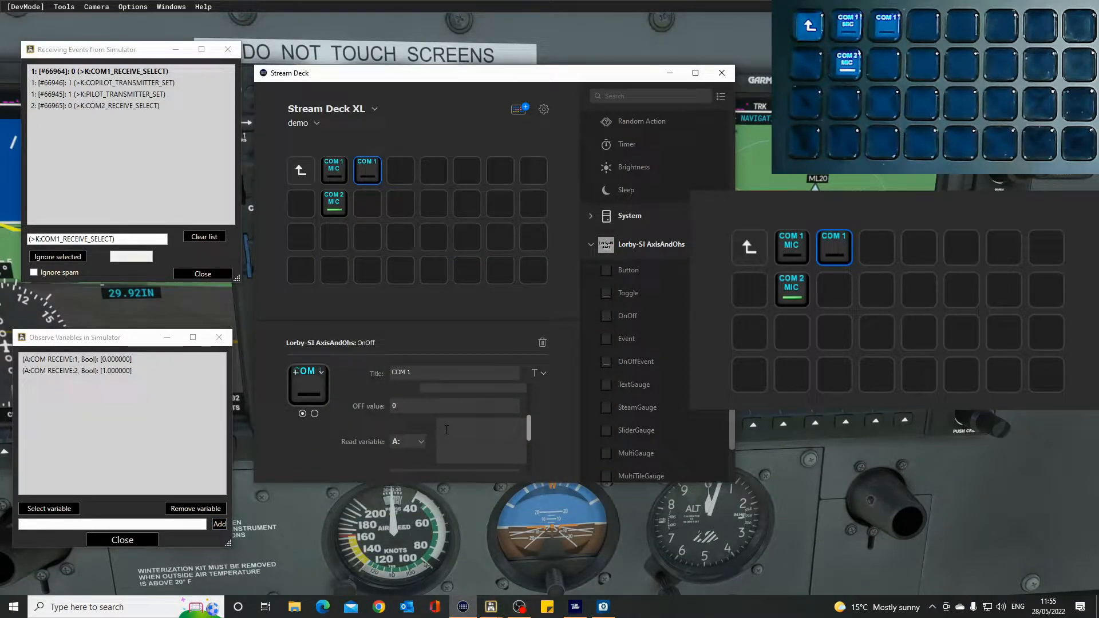
pyautogui.write('COM RECEIVE:index, Bool')
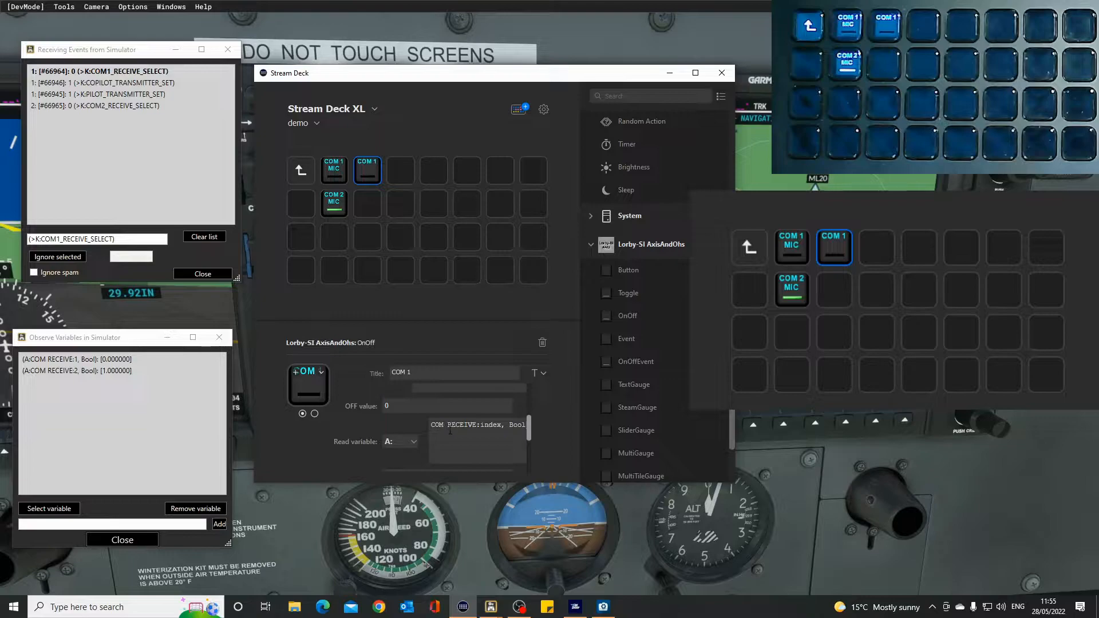
pyautogui.moveTo(502, 425); pyautogui.dragTo(489, 425)
pyautogui.write('1')
# Step: Set the COM 1 key's read variable ON value to 1 and submit the key's settings
pyautogui.moveTo(530, 428); pyautogui.dragTo(531, 441)
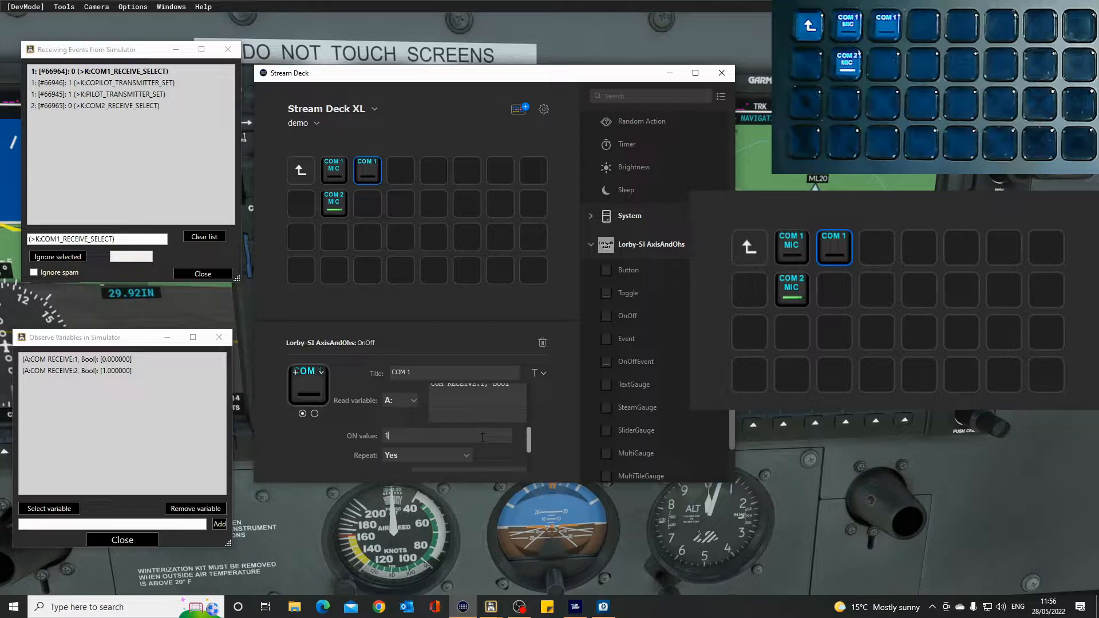
pyautogui.moveTo(526, 435); pyautogui.dragTo(531, 473)
pyautogui.click(468, 464)
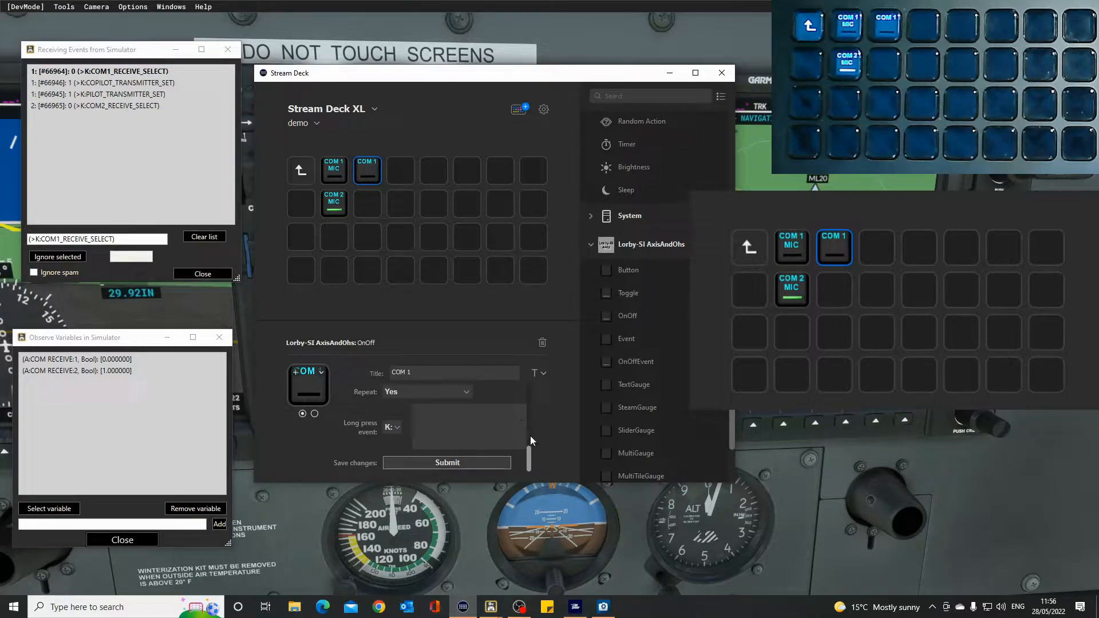
# Step: Add an Axis and Ohs OnOff key below the COM 1 key and title it COM 2
pyautogui.moveTo(528, 455); pyautogui.dragTo(532, 401)
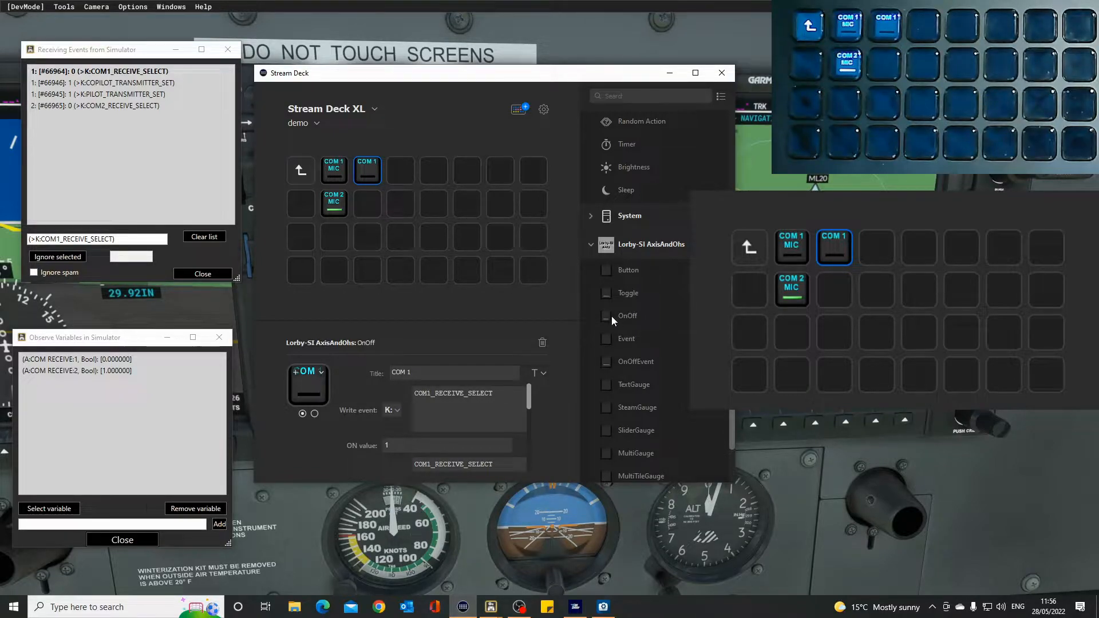
pyautogui.moveTo(609, 314); pyautogui.dragTo(369, 203)
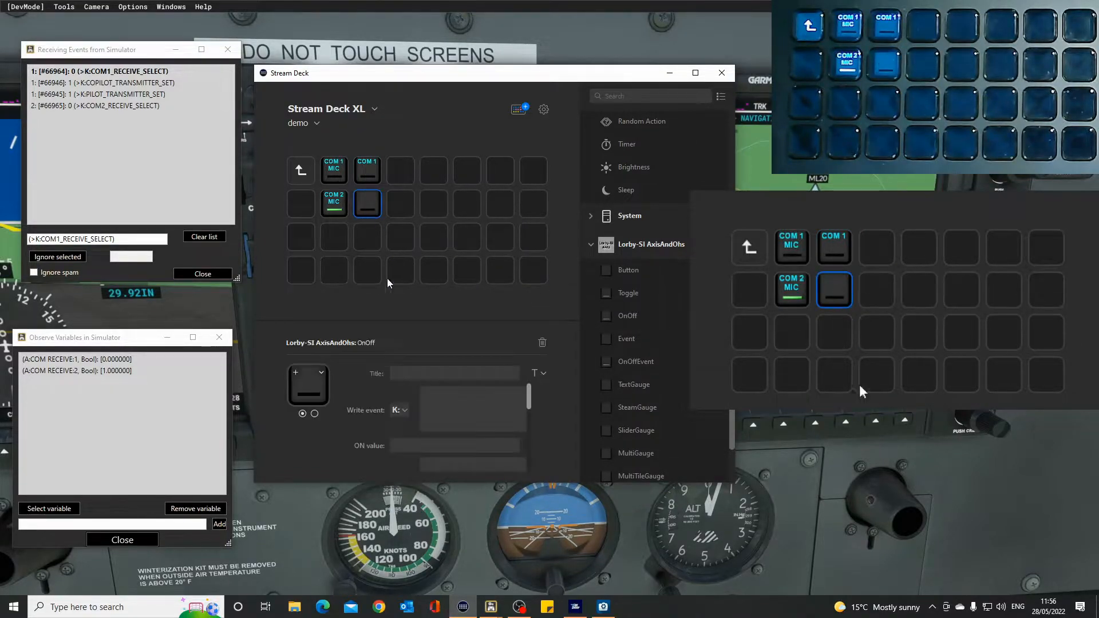
pyautogui.write('COM 2')
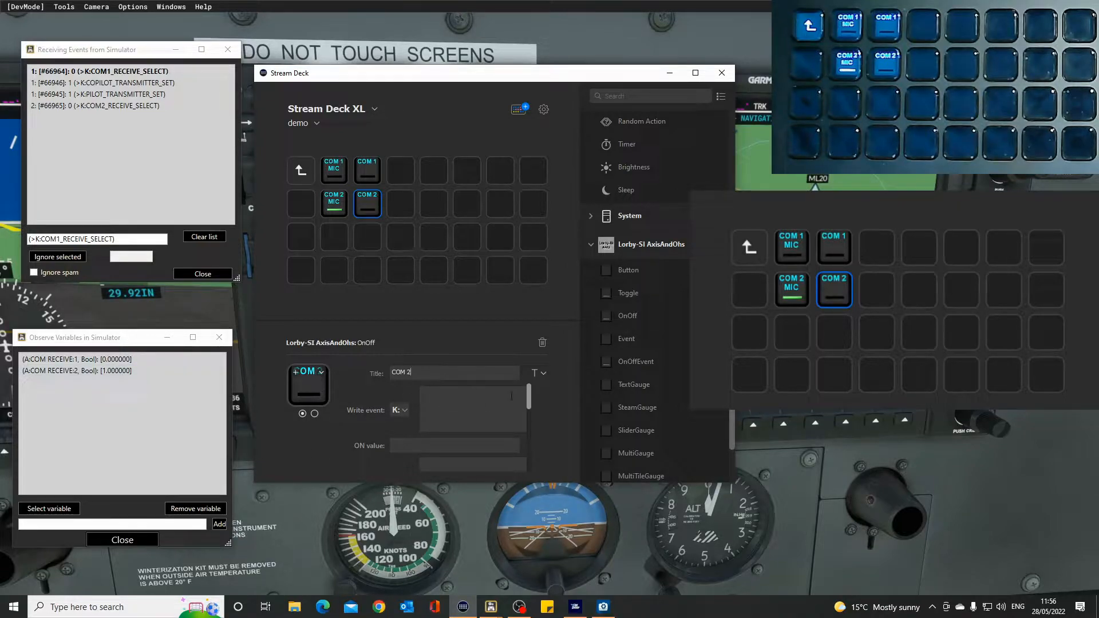
# Step: Set the COM 2 key's read variable to COM RECEIVE:2, Bool with an ON value of 1
pyautogui.moveTo(530, 394); pyautogui.dragTo(534, 440)
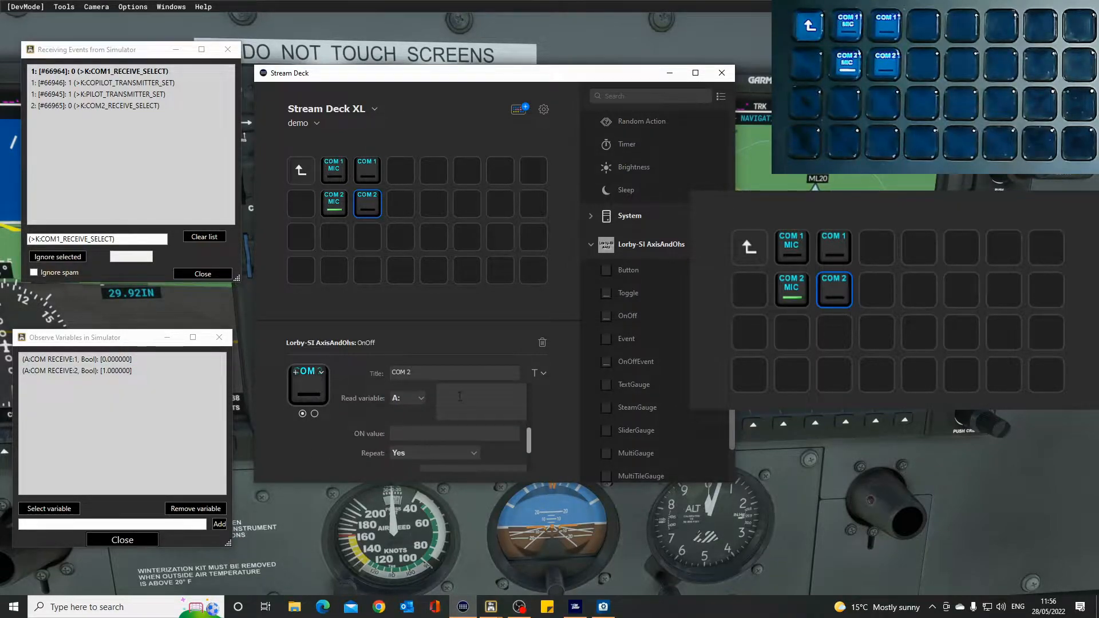
pyautogui.write('COM RECEIVE:index, Bool')
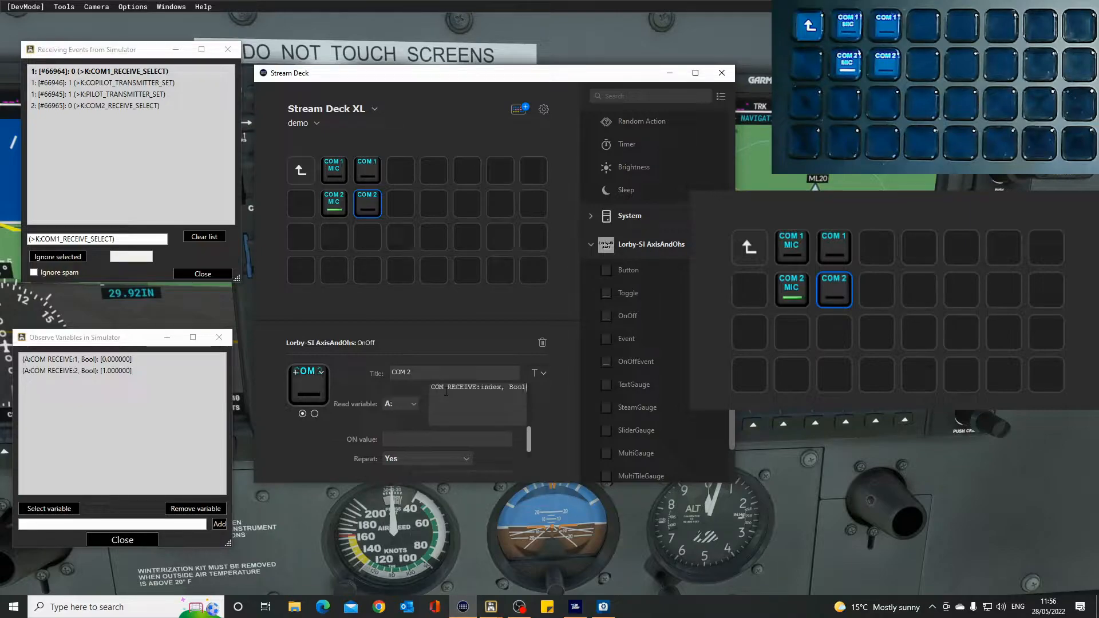
pyautogui.doubleClick(493, 387)
pyautogui.moveTo(480, 385); pyautogui.dragTo(480, 428)
pyautogui.moveTo(484, 476); pyautogui.dragTo(325, 447)
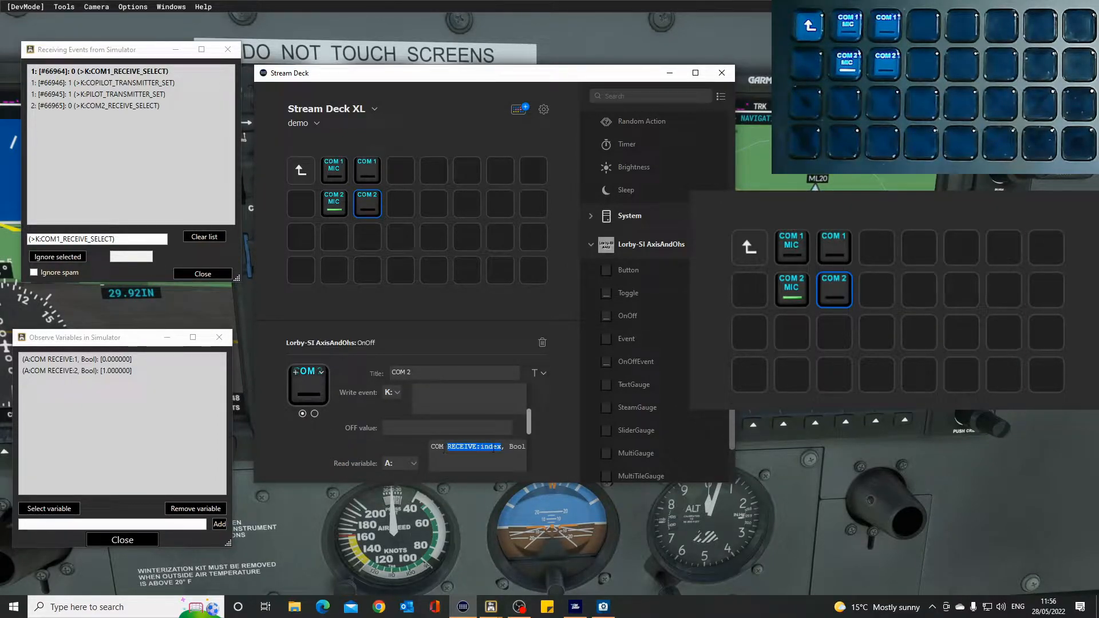
pyautogui.moveTo(481, 450); pyautogui.dragTo(500, 454)
pyautogui.moveTo(530, 420); pyautogui.dragTo(534, 443)
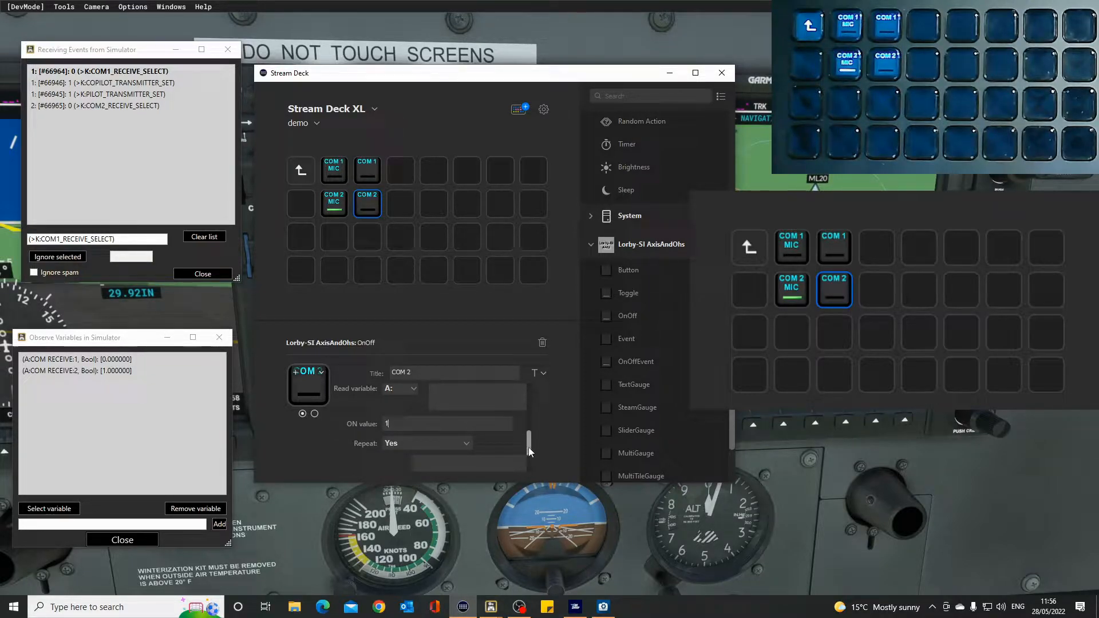
# Step: Set the COM 2 key's ON write event to COM2_RECEIVE_SELECT, copied from the received simulator events, with an ON value of 1
pyautogui.moveTo(528, 448); pyautogui.dragTo(538, 396)
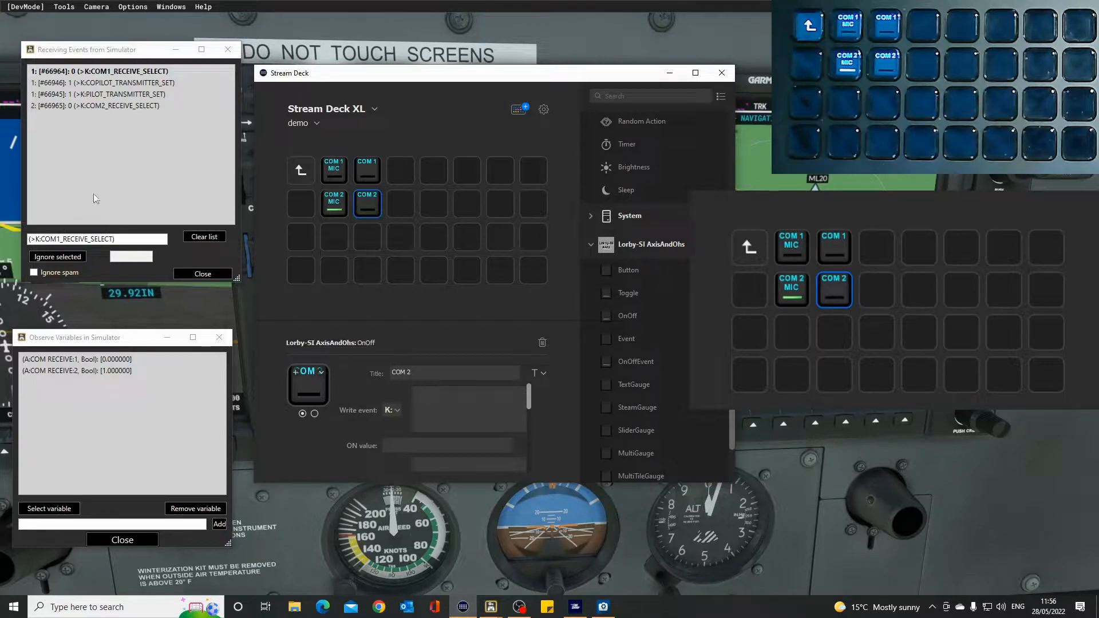
pyautogui.click(108, 106)
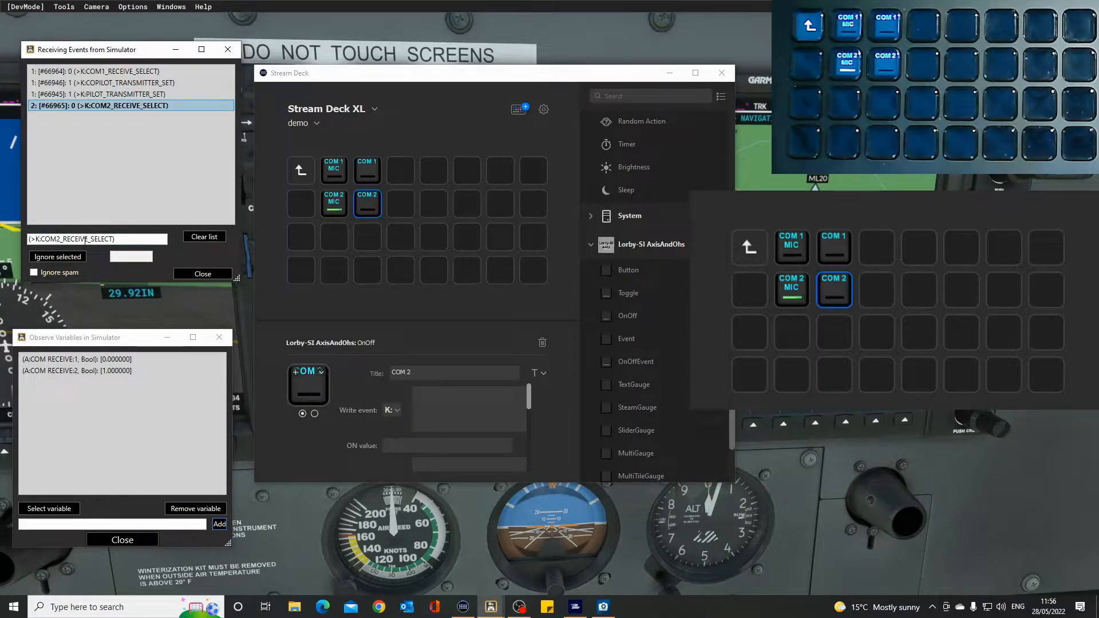
pyautogui.tripleClick(99, 240)
pyautogui.hotkey('ctrl', 'c')
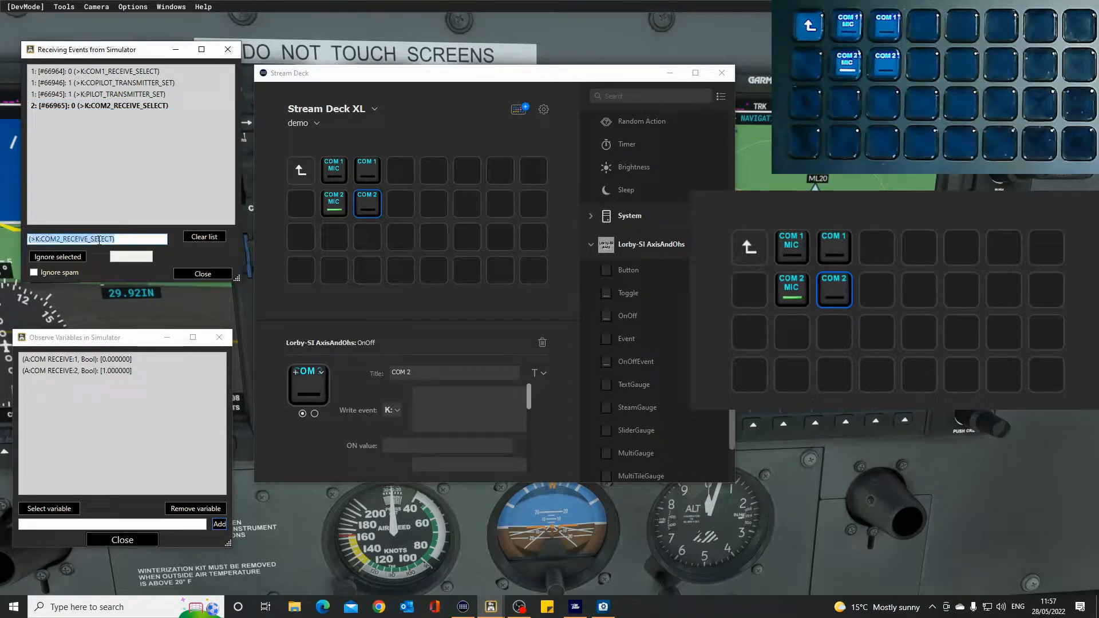
pyautogui.click(430, 394)
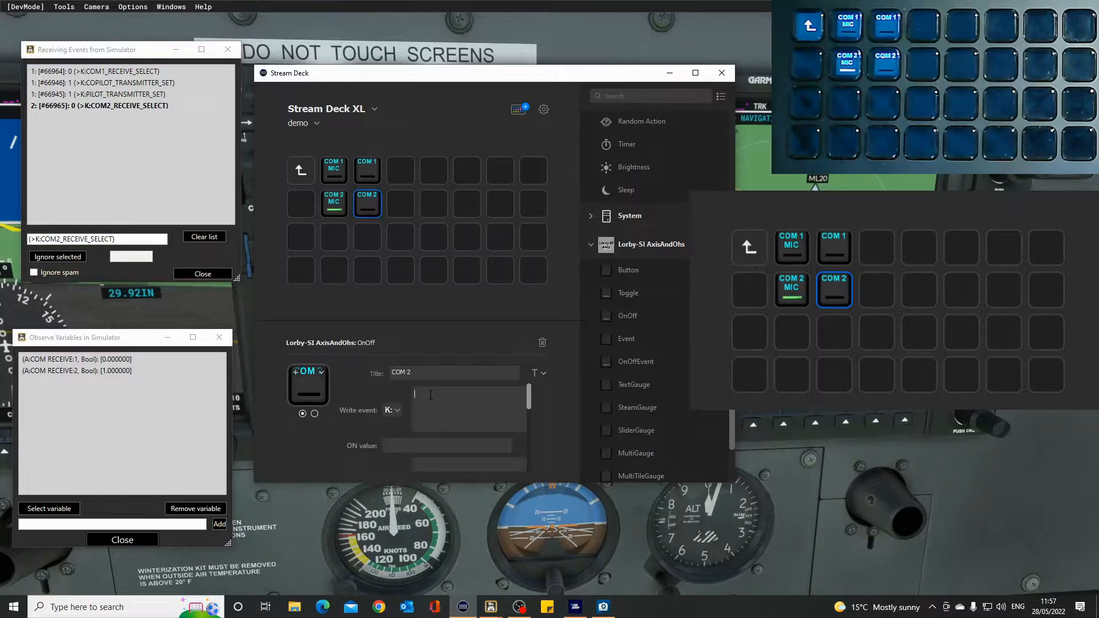
pyautogui.hotkey('ctrl', 'v')
pyautogui.moveTo(429, 394); pyautogui.dragTo(419, 394)
pyautogui.press('BackSpace')
pyautogui.click(502, 393)
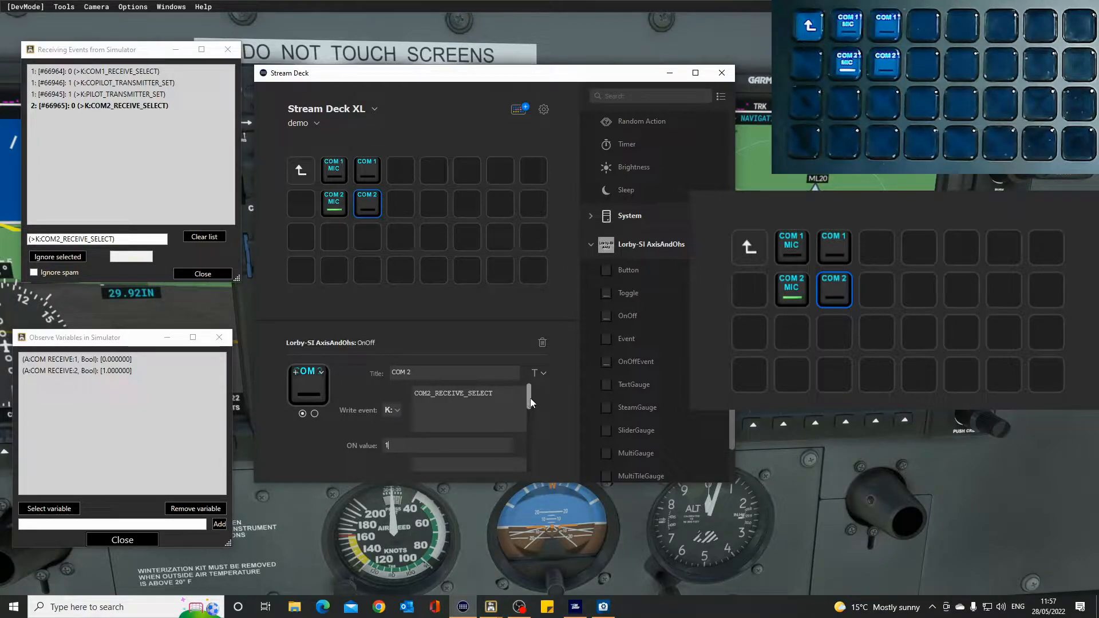
# Step: Set the COM 2 key's OFF write event to COM2_RECEIVE_SELECT with an OFF value of 0
pyautogui.moveTo(527, 403); pyautogui.dragTo(531, 420)
pyautogui.click(420, 405)
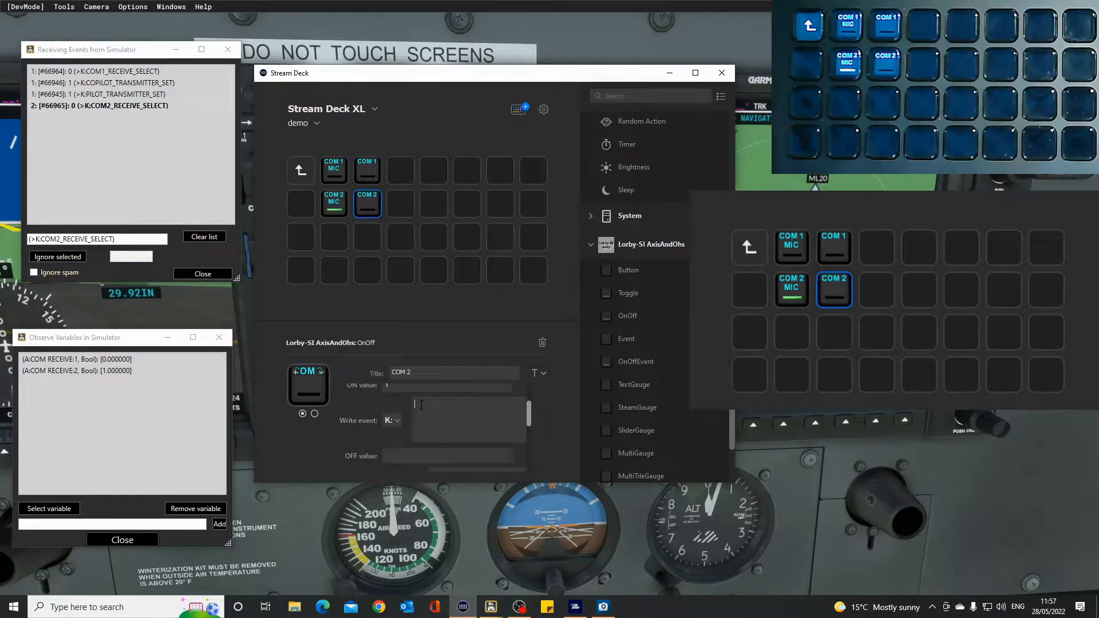
pyautogui.hotkey('ctrl', 'v')
pyautogui.moveTo(427, 405); pyautogui.dragTo(414, 404)
pyautogui.press('Delete')
pyautogui.scroll(1, 467, 387)
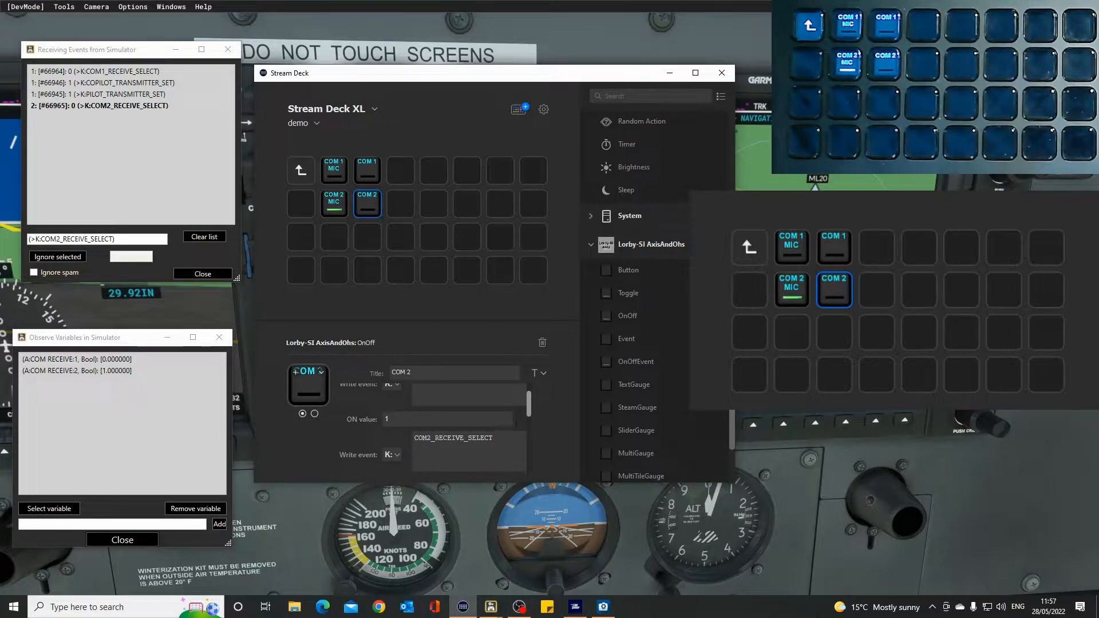
pyautogui.moveTo(529, 402); pyautogui.dragTo(529, 422)
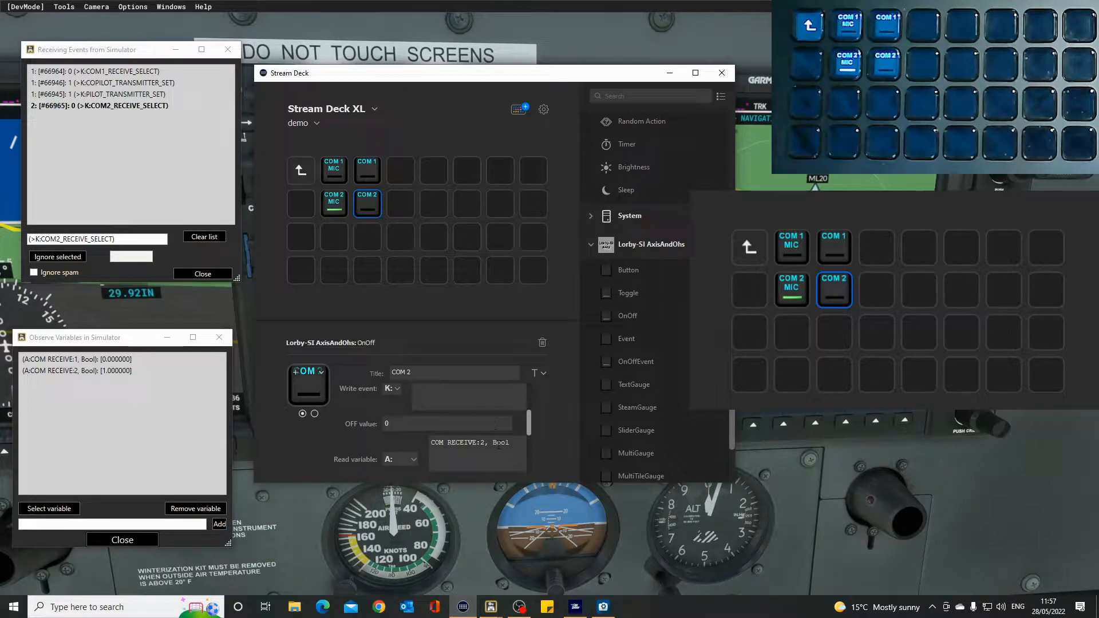
# Step: Submit the COM 2 key's settings and move the Stream Deck window clear of the cockpit's audio panel
pyautogui.scroll(-3, 494, 429)
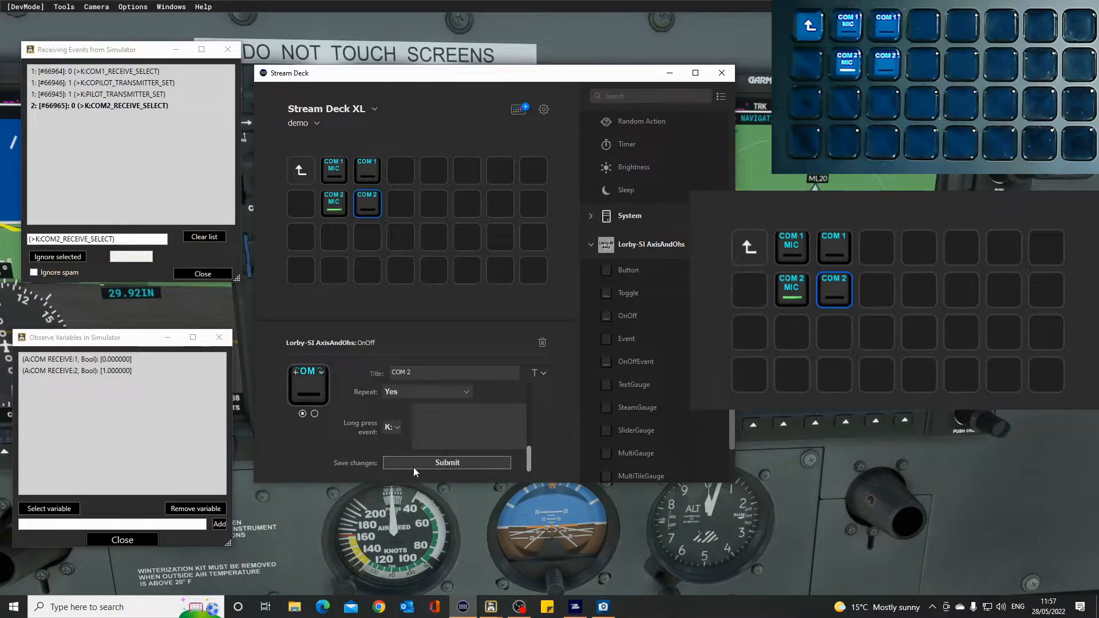
pyautogui.click(418, 463)
pyautogui.moveTo(425, 78); pyautogui.dragTo(623, 214)
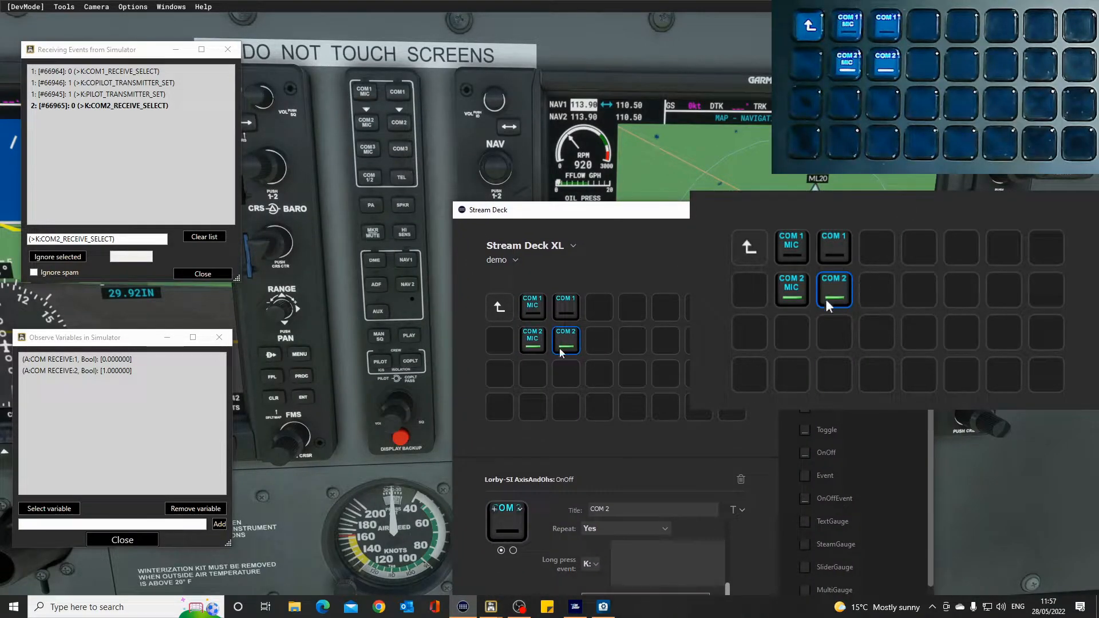
# Step: Test the COM1, COM1 MIC and COM2 MIC buttons on the cockpit audio panel against the Stream Deck keys
pyautogui.click(394, 94)
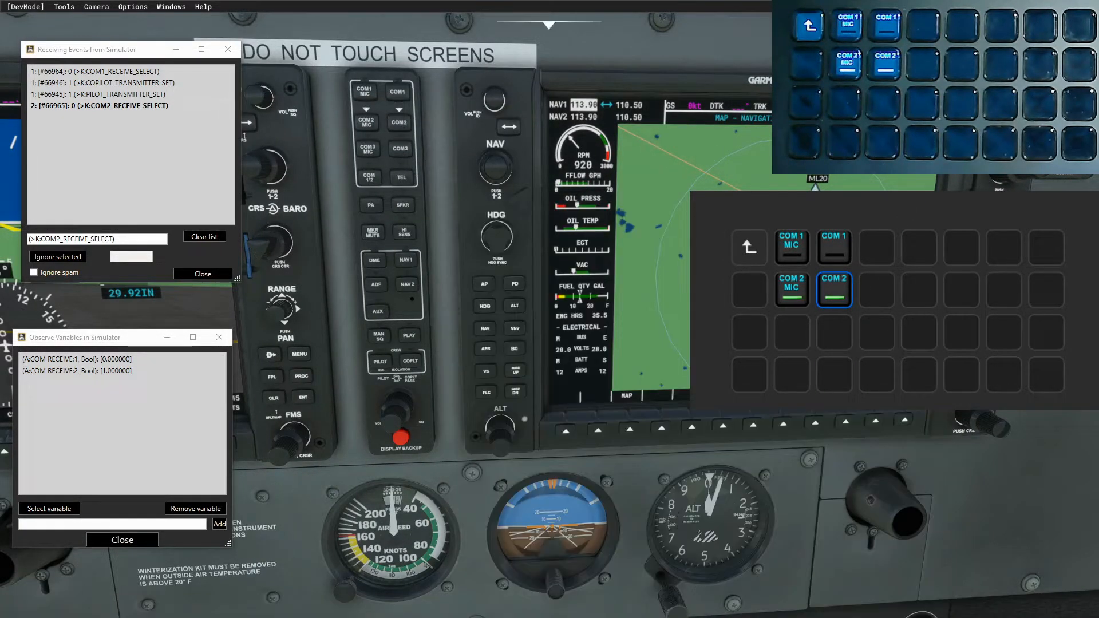
pyautogui.click(404, 95)
pyautogui.click(370, 95)
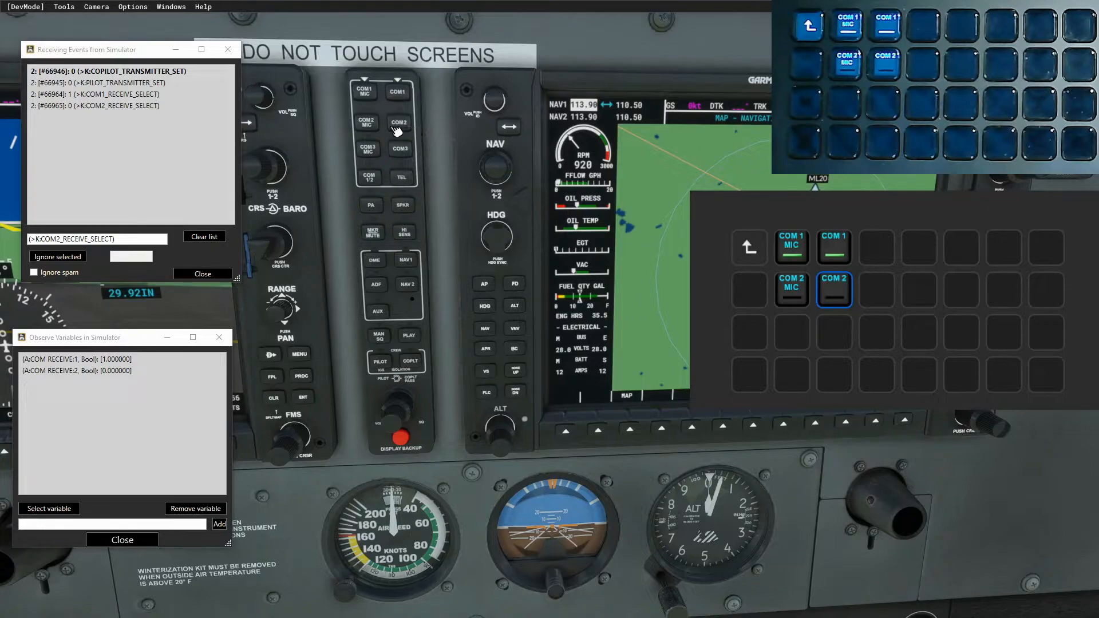
pyautogui.click(369, 126)
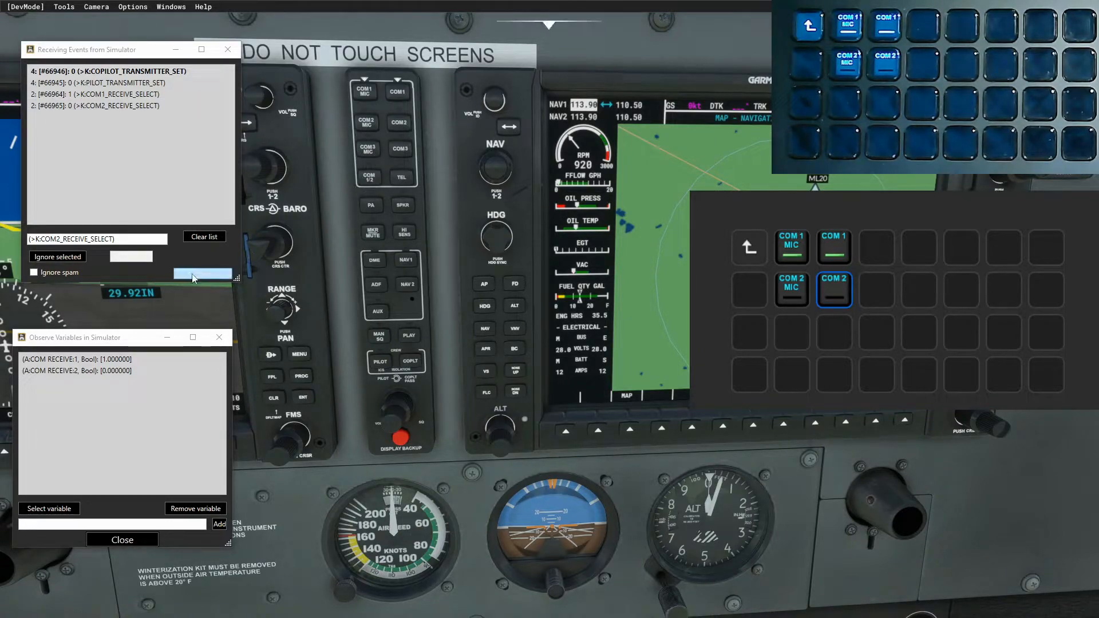
# Step: Clear the received events list and operate the audio panel's PA and SPKR buttons to check which simulator events they send
pyautogui.click(211, 236)
pyautogui.click(372, 181)
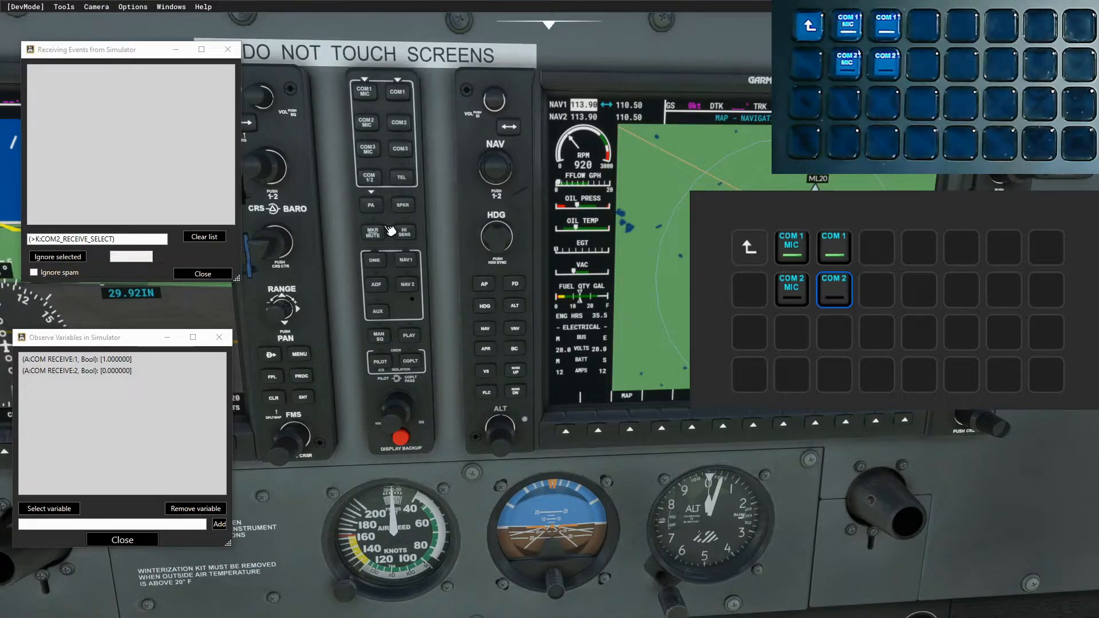
pyautogui.click(404, 207)
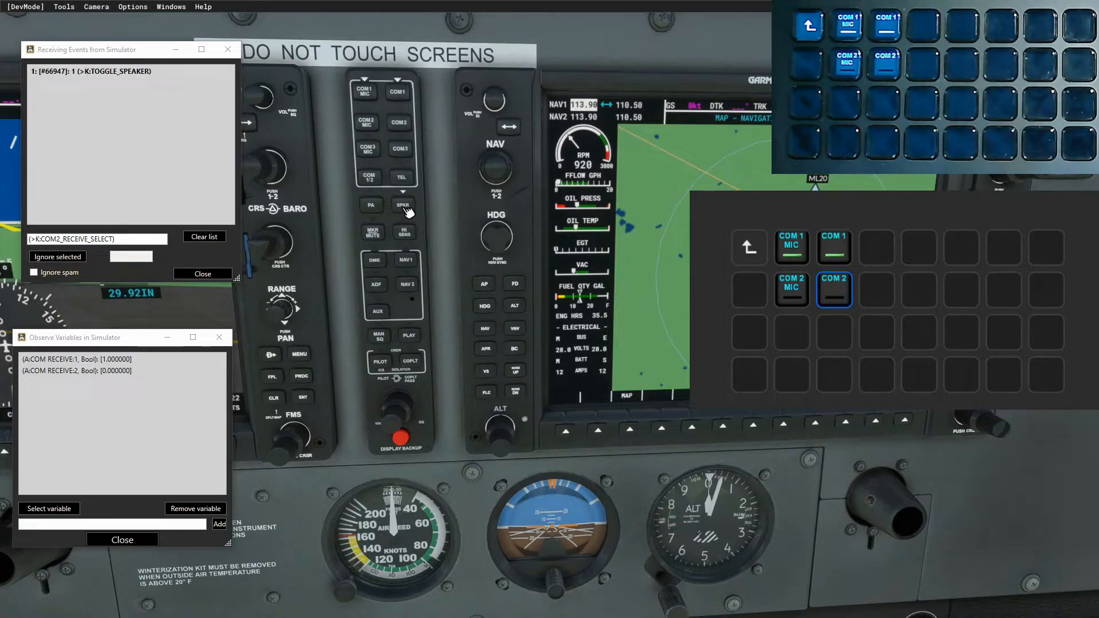
pyautogui.click(405, 210)
# Step: Clear the received events list and remove the COM RECEIVE:1 and COM RECEIVE:2 variables from the observed variables
pyautogui.click(204, 237)
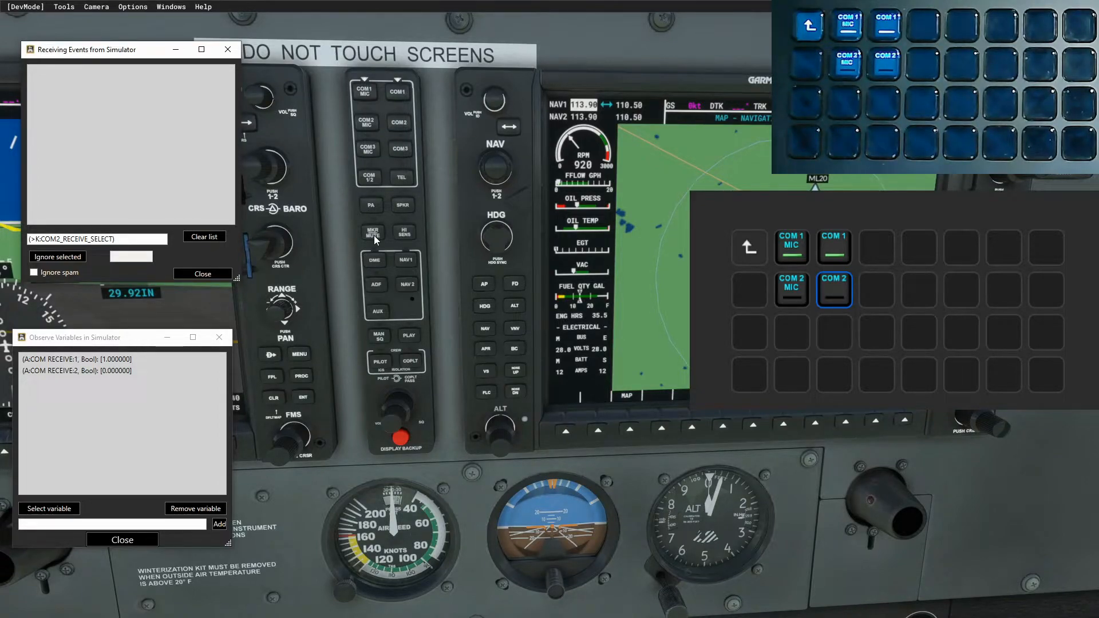
pyautogui.click(126, 361)
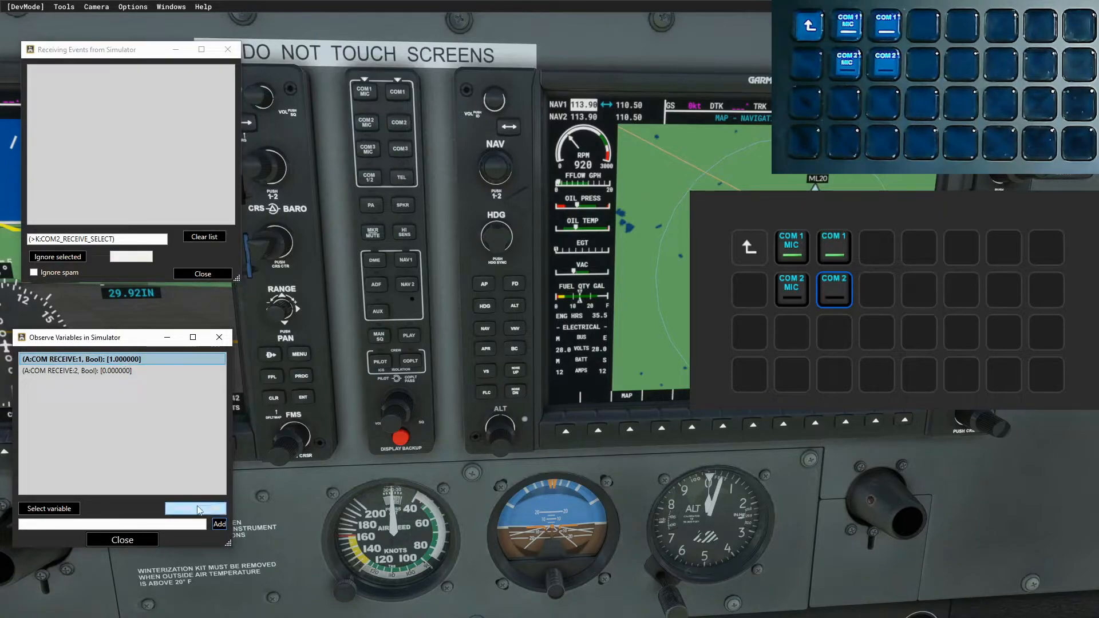
pyautogui.click(197, 509)
pyautogui.click(105, 360)
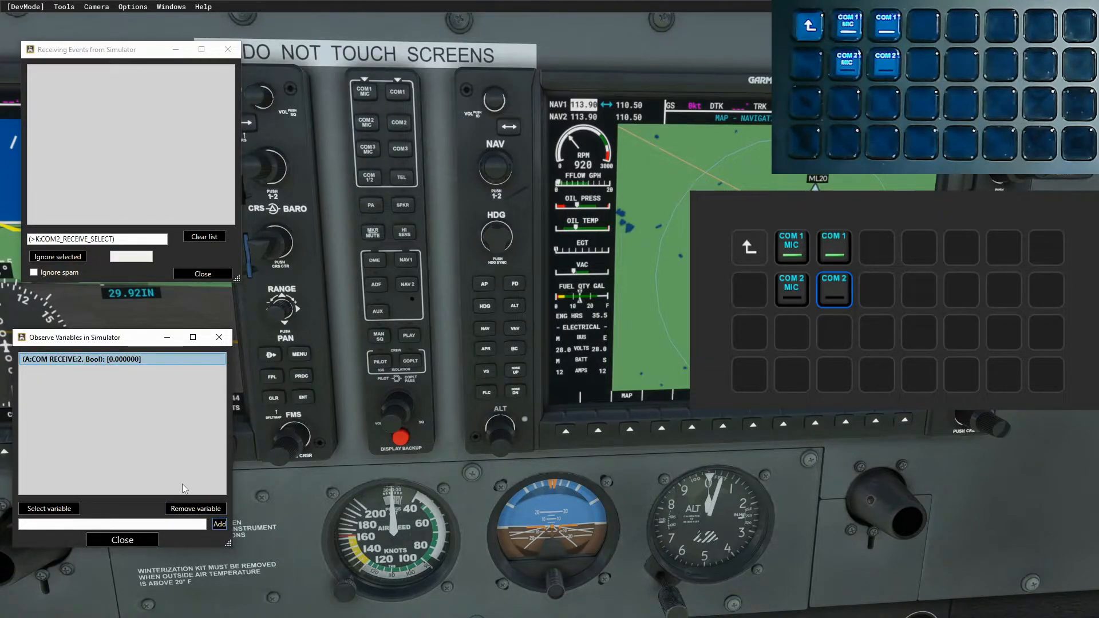
pyautogui.click(193, 509)
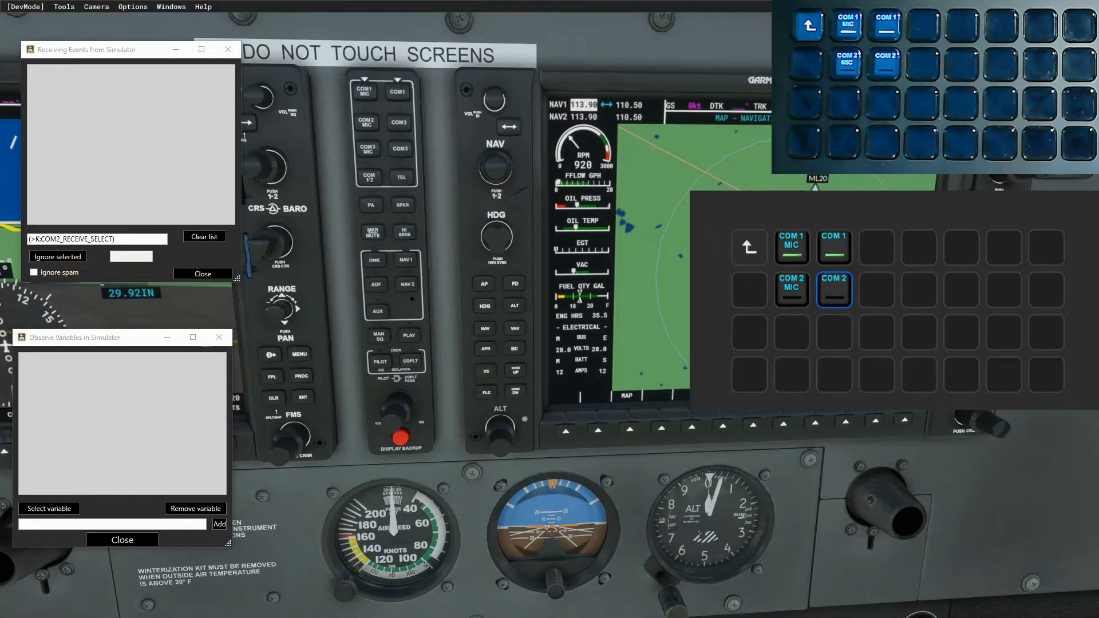
# Step: Toggle the audio panel's MKR MUTE button repeatedly to check which simulator event it sends
pyautogui.click(378, 233)
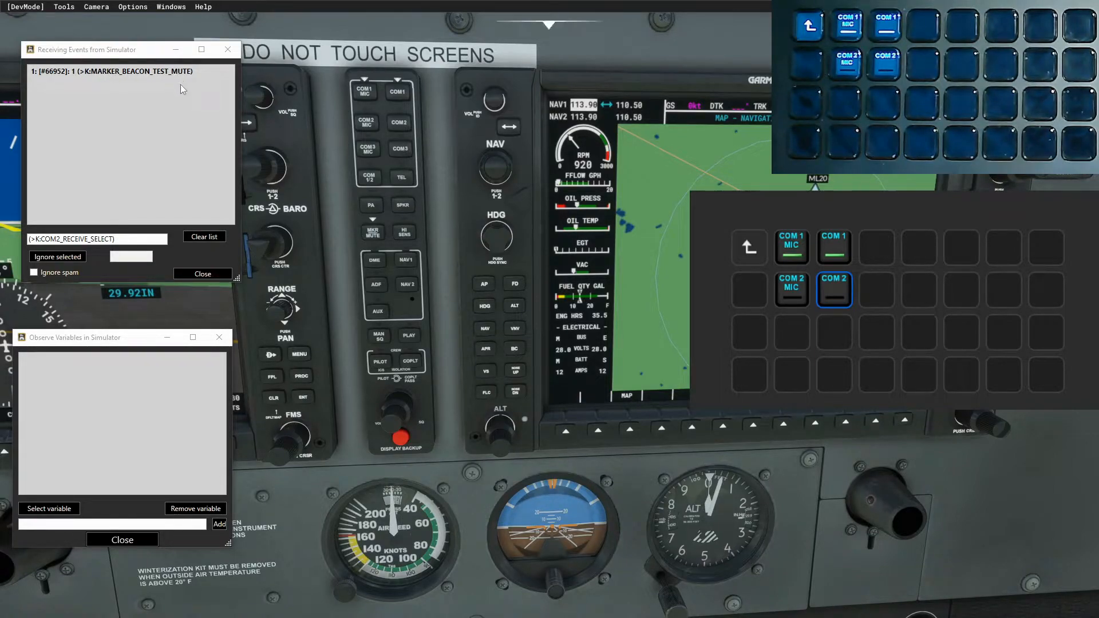
pyautogui.click(375, 239)
pyautogui.click(376, 239)
pyautogui.click(381, 240)
pyautogui.click(380, 240)
pyautogui.click(377, 265)
pyautogui.click(375, 235)
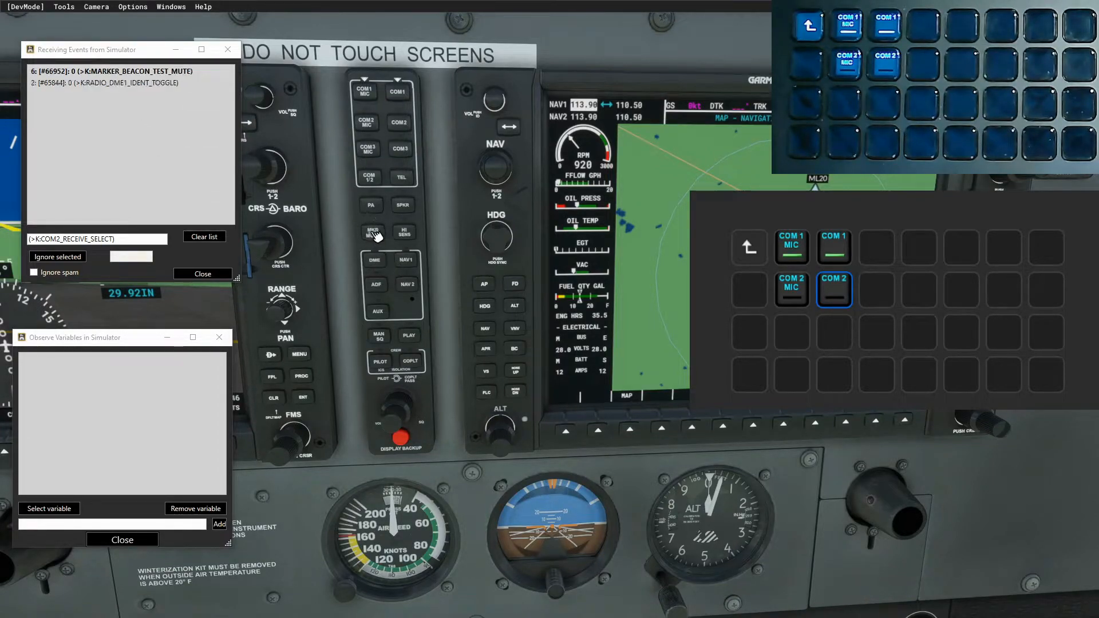
# Step: Clear the received events list and toggle the MKR MUTE button again to isolate its event
pyautogui.click(90, 84)
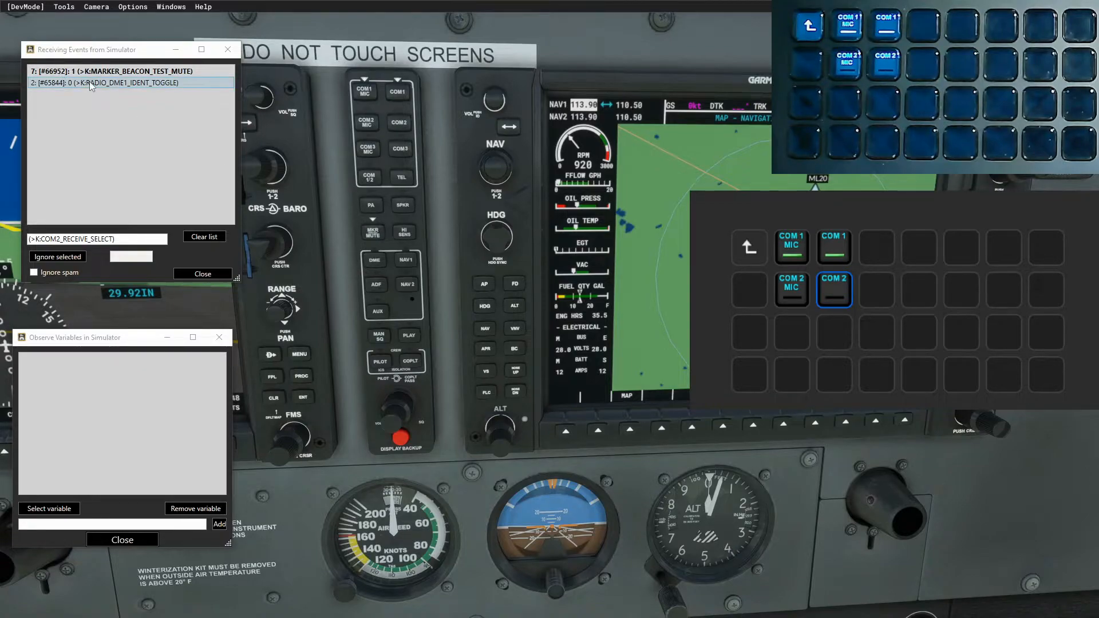
pyautogui.click(204, 237)
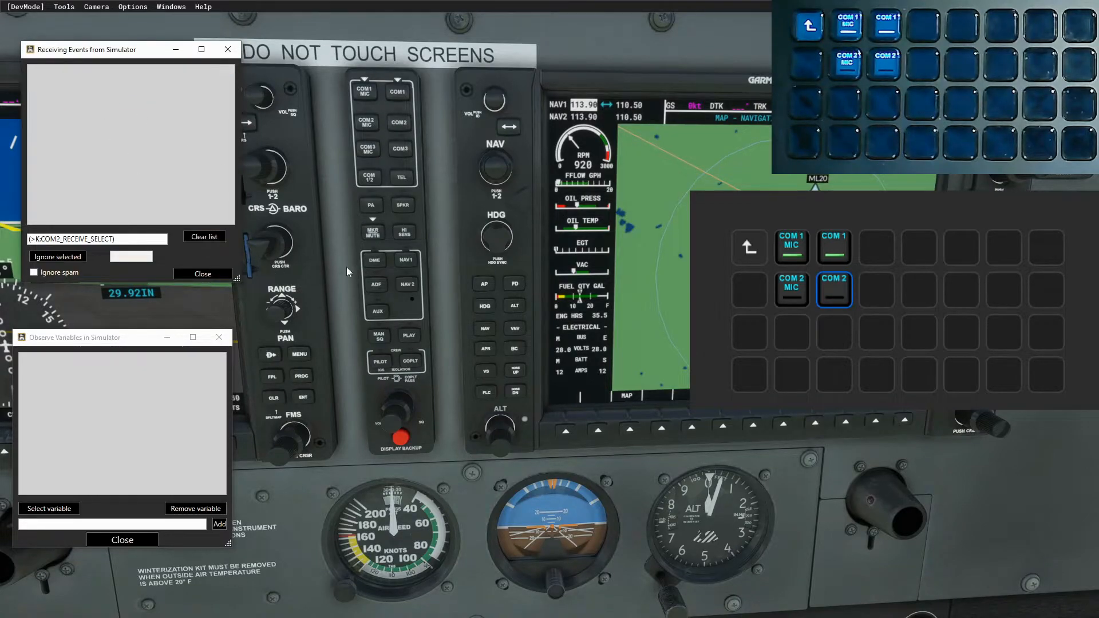
pyautogui.click(375, 233)
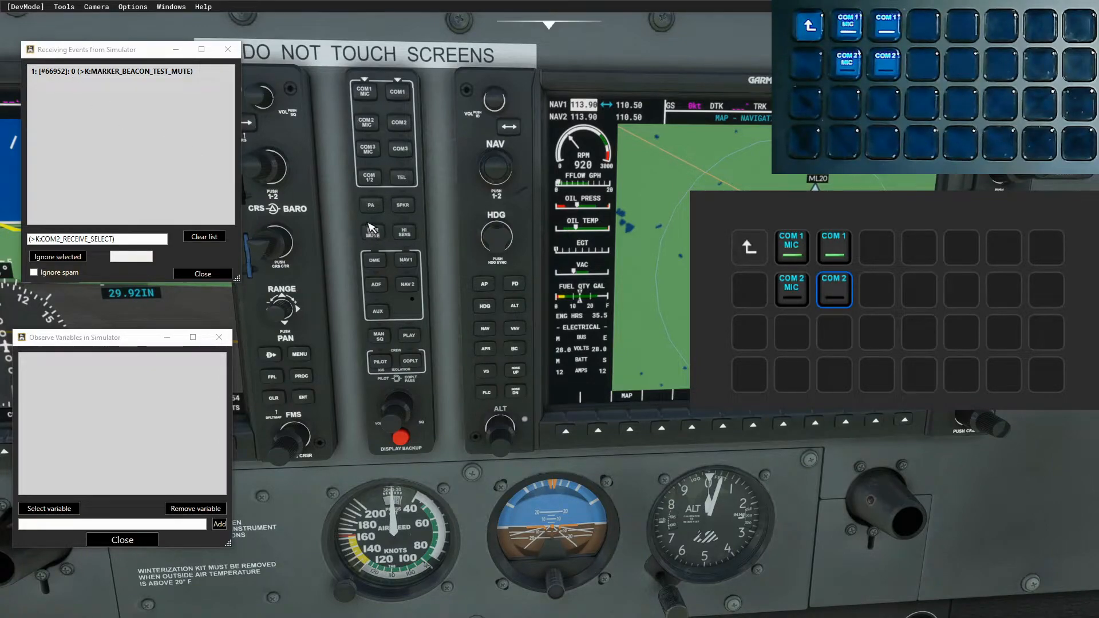
pyautogui.click(378, 236)
# Step: Filter the simulator variables by "marker" and add MARKER SOUND, Bool from the radio navigation group to the observed variables
pyautogui.click(57, 509)
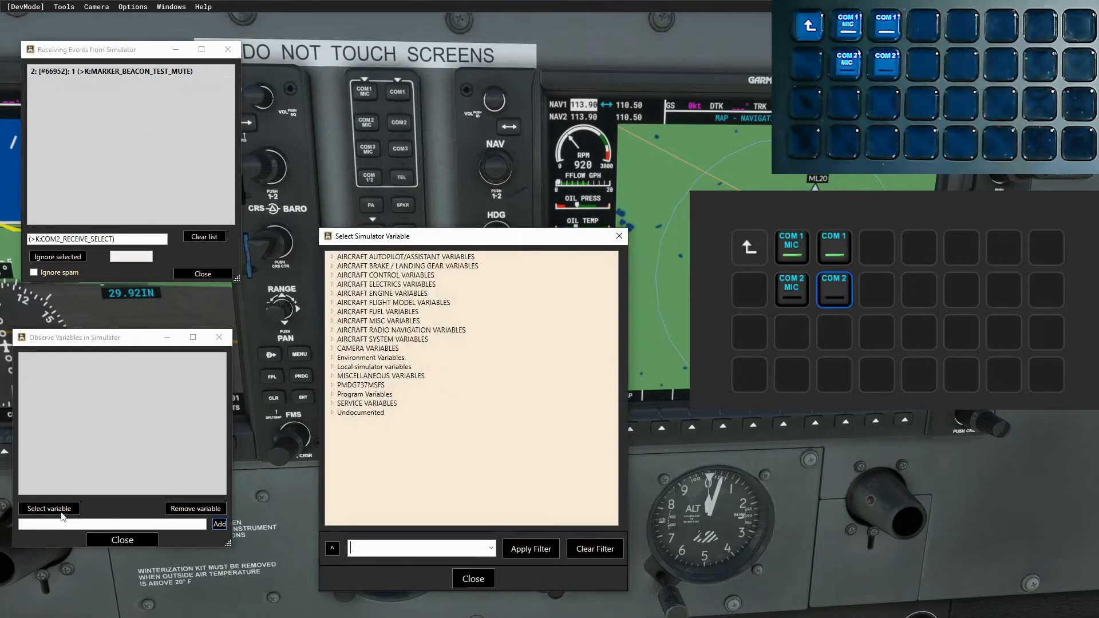
pyautogui.click(422, 550)
pyautogui.write('marker')
pyautogui.press('Return')
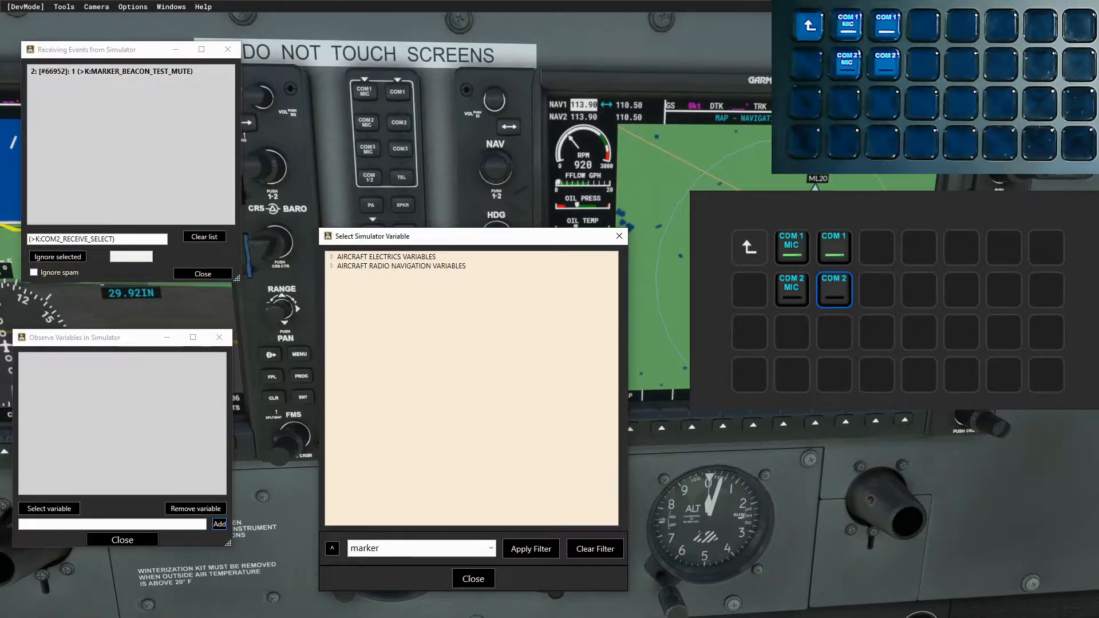
pyautogui.click(332, 266)
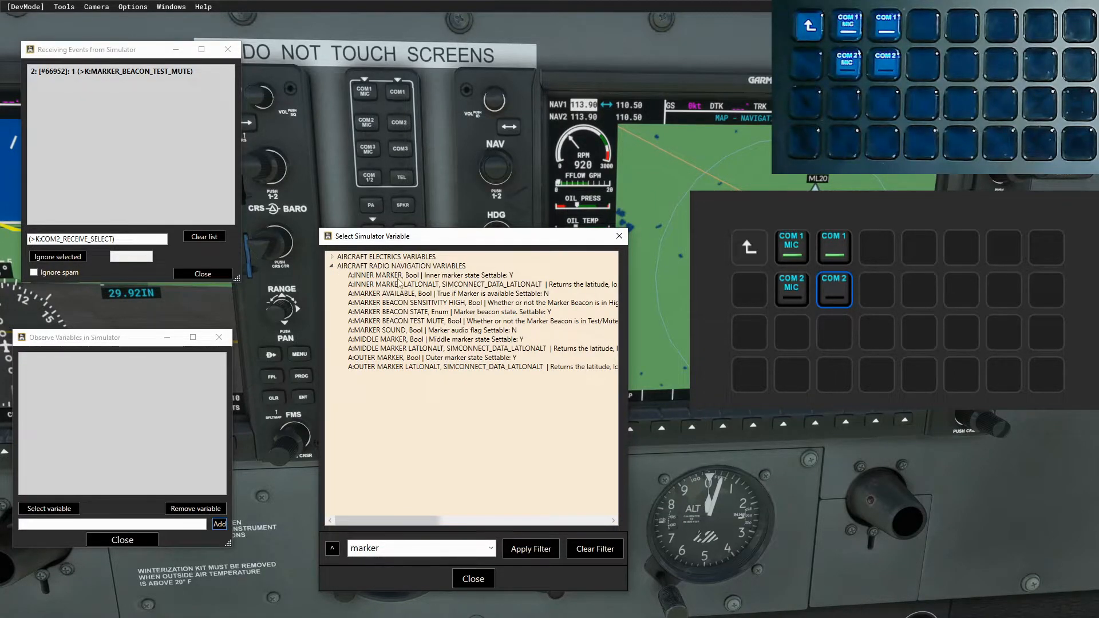
pyautogui.doubleClick(373, 332)
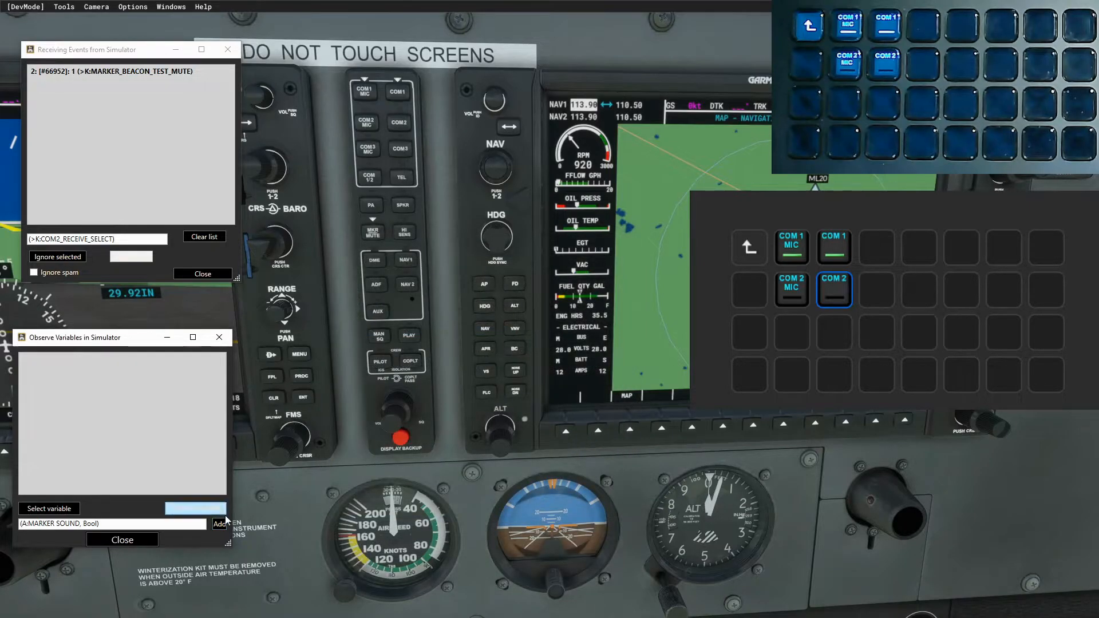
pyautogui.click(219, 524)
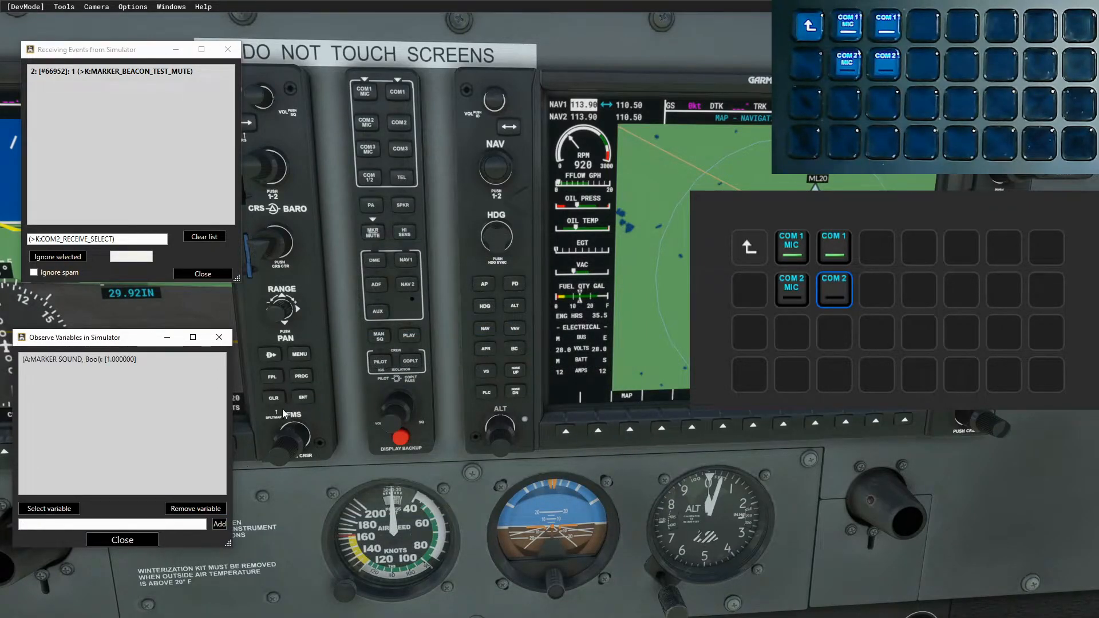
# Step: Reuse the "marker" filter and add MARKER BEACON TEST MUTE, Bool from the radio navigation group to the observed variables
pyautogui.click(50, 509)
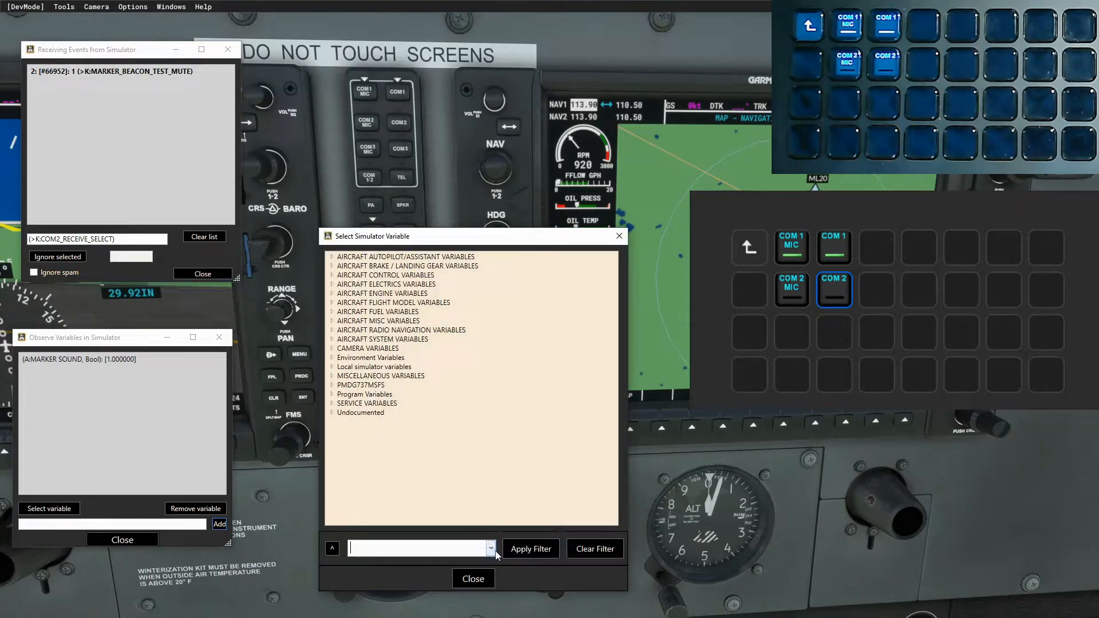
pyautogui.click(401, 548)
pyautogui.click(400, 563)
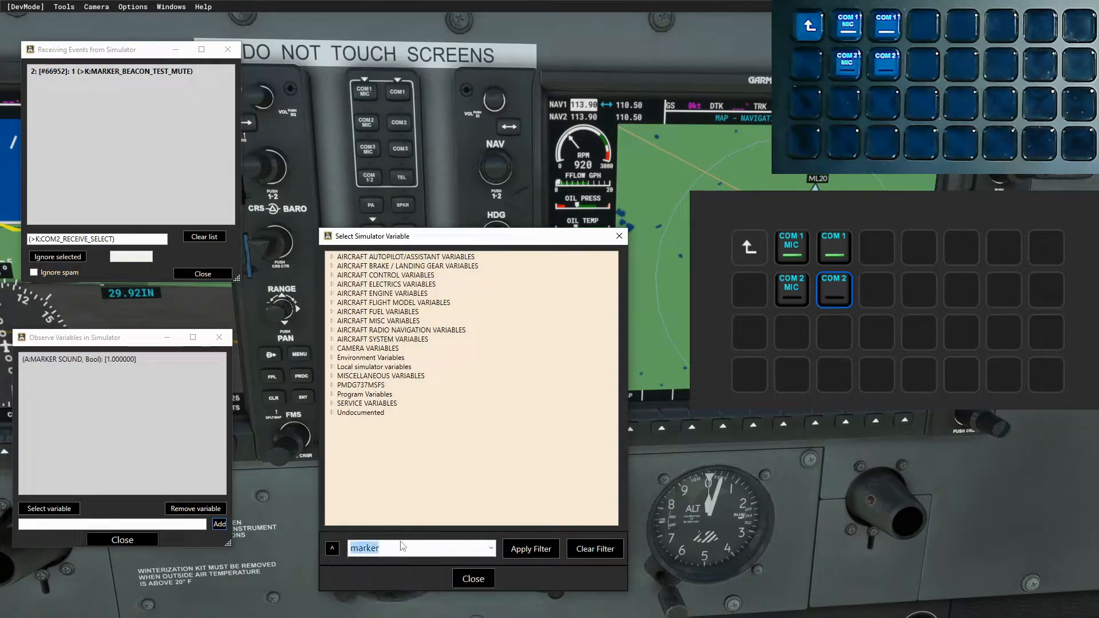
pyautogui.click(517, 547)
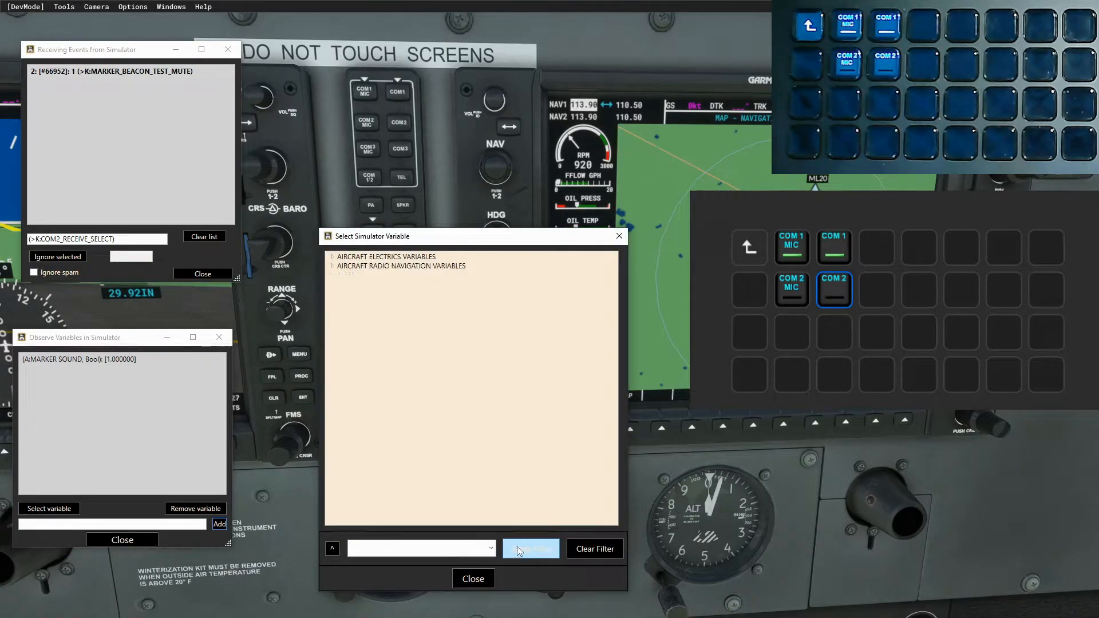
pyautogui.click(331, 266)
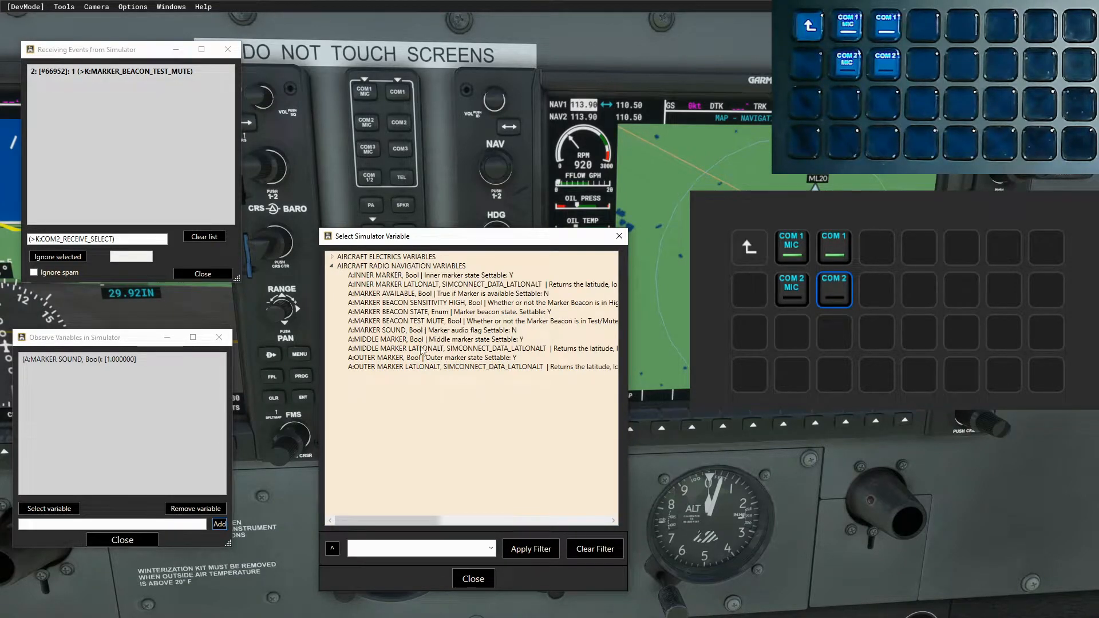
pyautogui.click(399, 324)
pyautogui.doubleClick(398, 324)
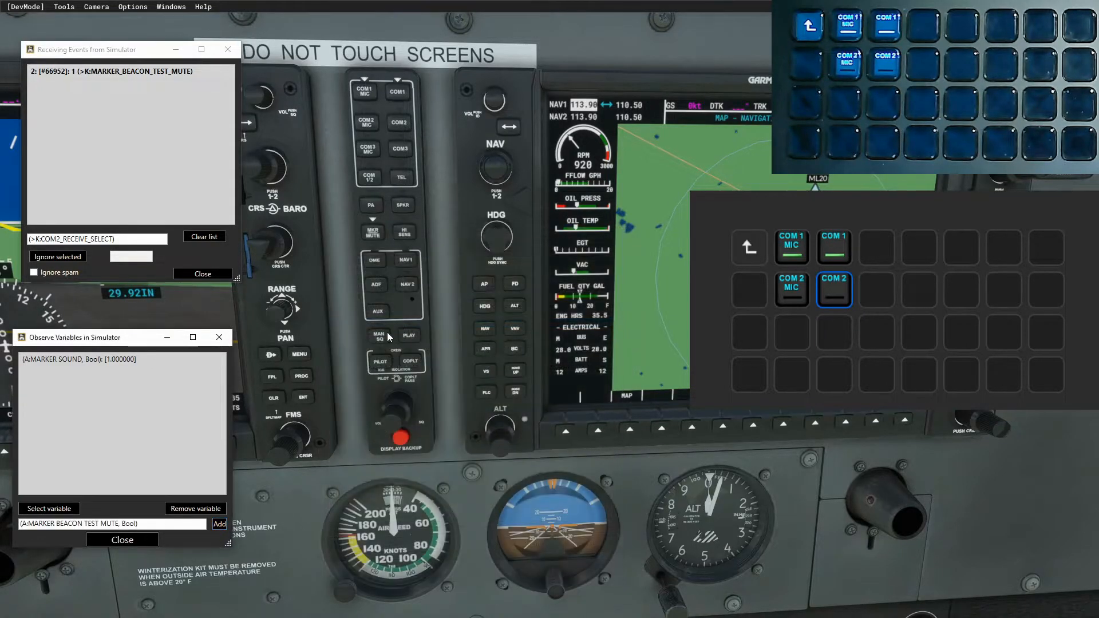
pyautogui.click(219, 524)
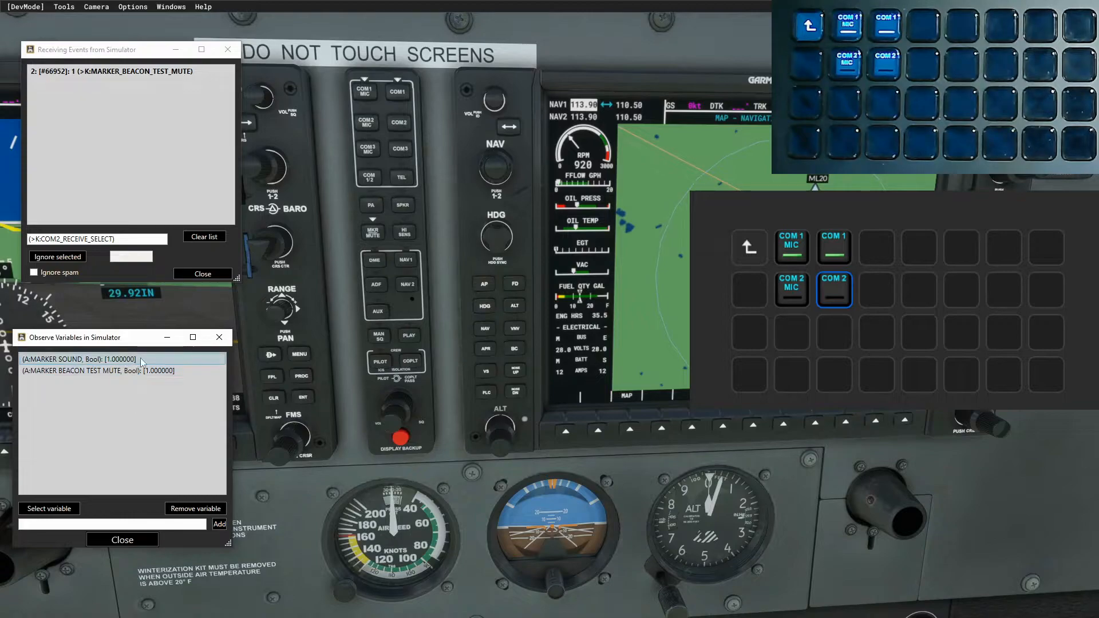
# Step: Toggle the MKR MUTE button several times to compare how the two observed marker variables respond
pyautogui.click(375, 234)
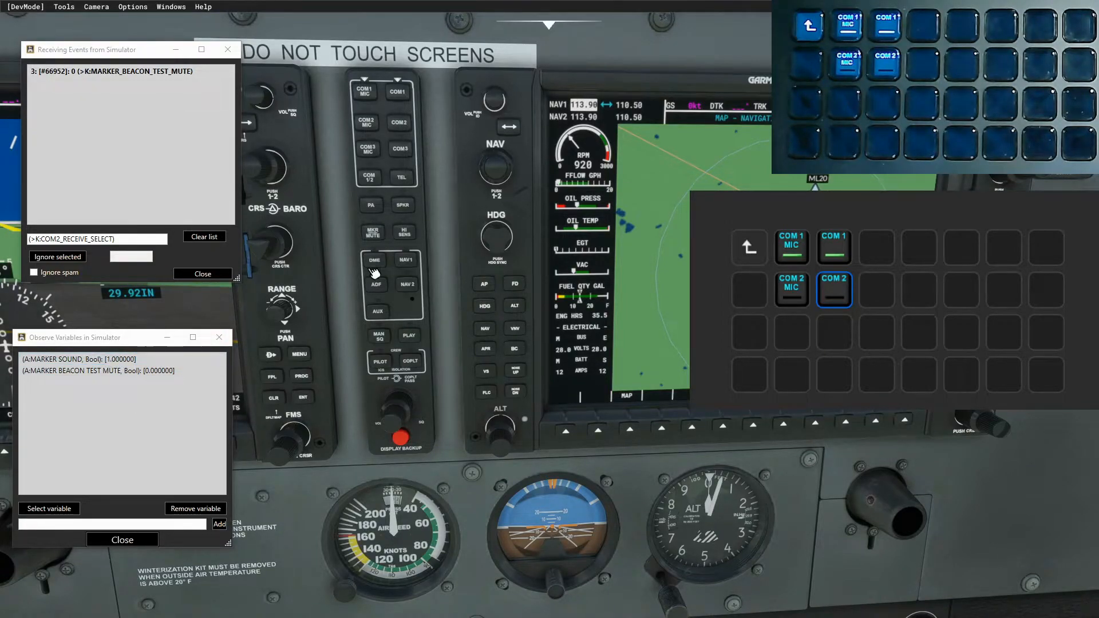
pyautogui.click(384, 236)
pyautogui.click(382, 237)
pyautogui.click(382, 237)
pyautogui.click(382, 237)
# Step: Switch to the Stream Deck window and reposition it so its key grid and action list are accessible beside the observer windows
pyautogui.hotkey('alt', 'Tab')
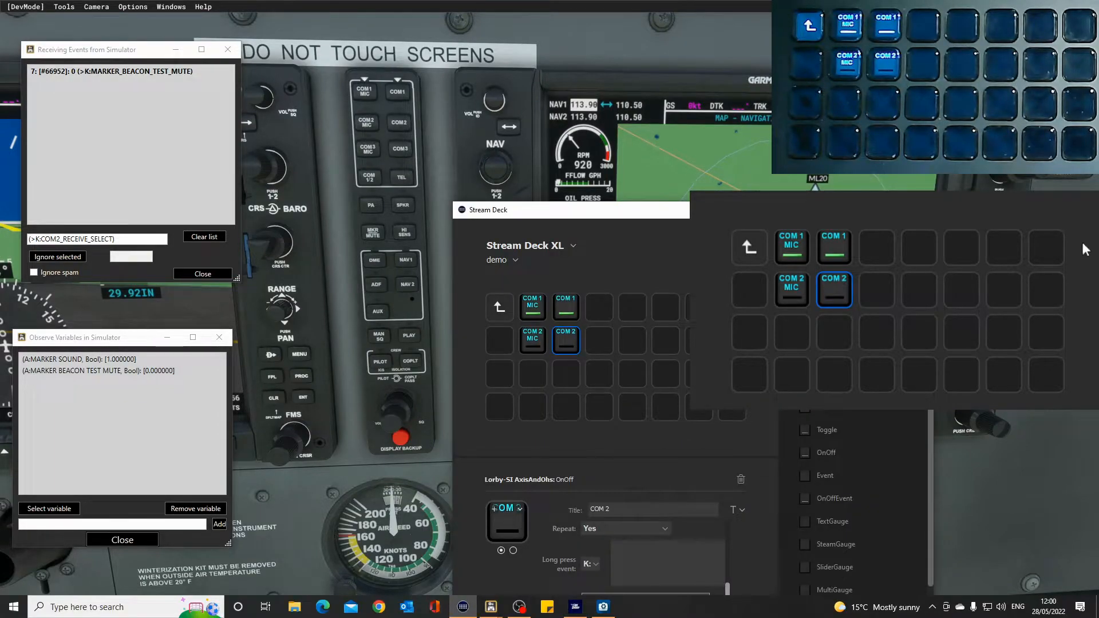
pyautogui.moveTo(667, 218); pyautogui.dragTo(482, 348)
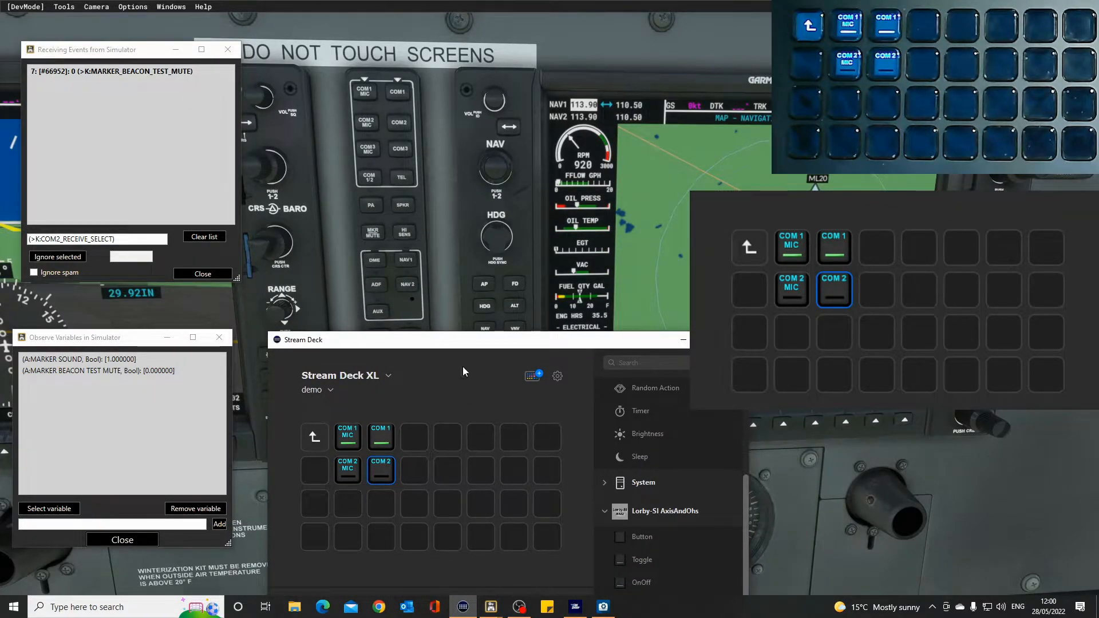
pyautogui.moveTo(448, 344); pyautogui.dragTo(471, 367)
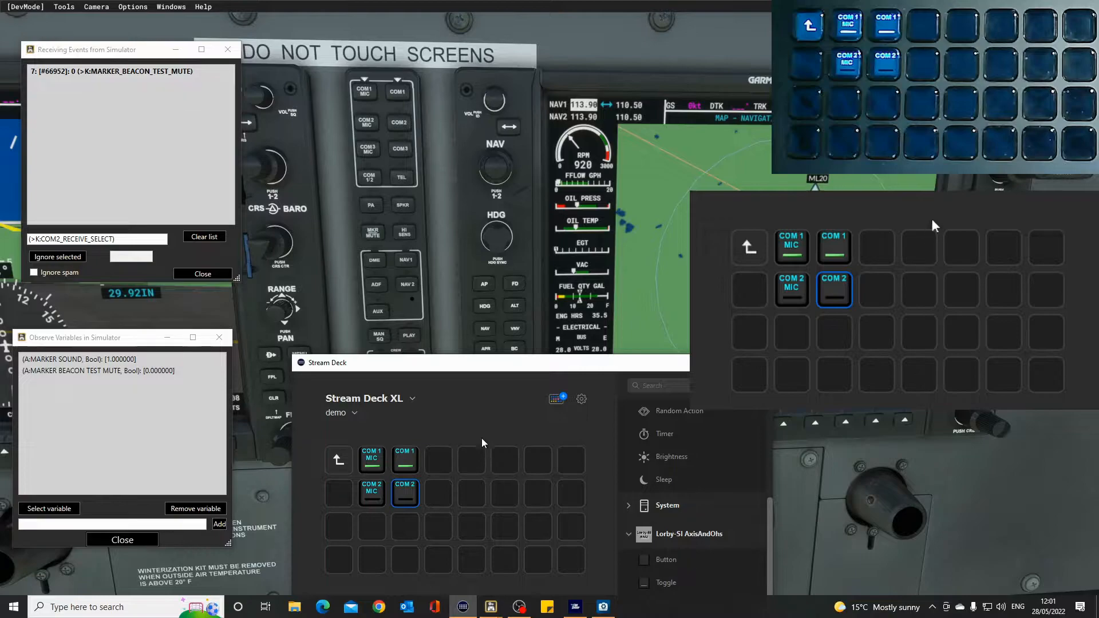
pyautogui.moveTo(482, 367); pyautogui.dragTo(431, 250)
# Step: Add an AxisAndOhs OnOff action to the fifth key of the first row and title it MKR
pyautogui.click(423, 342)
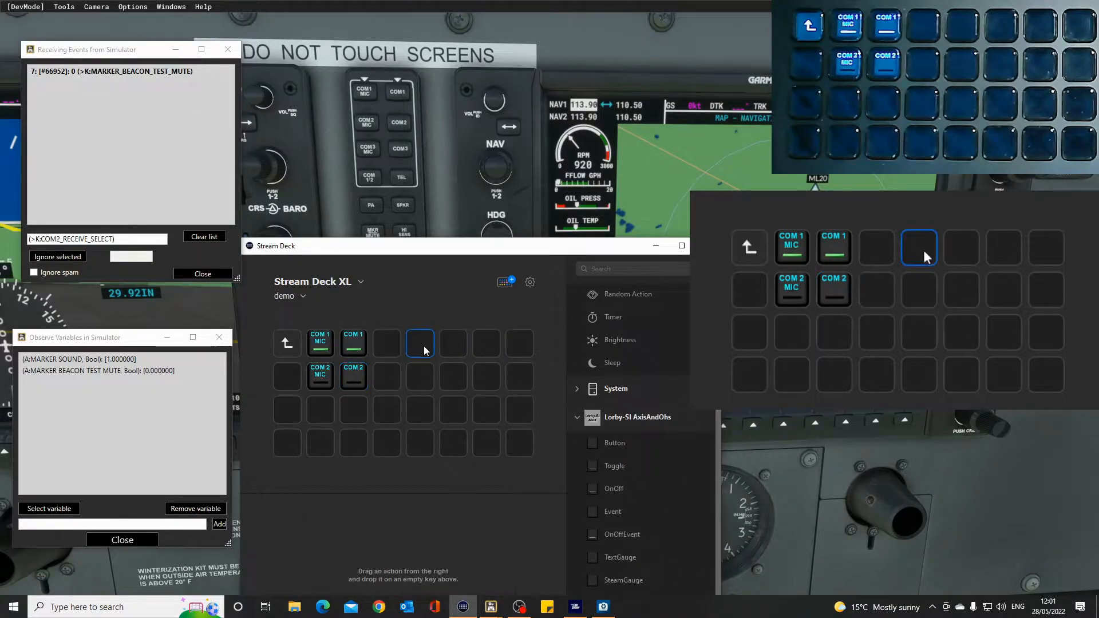
pyautogui.moveTo(594, 490); pyautogui.dragTo(427, 351)
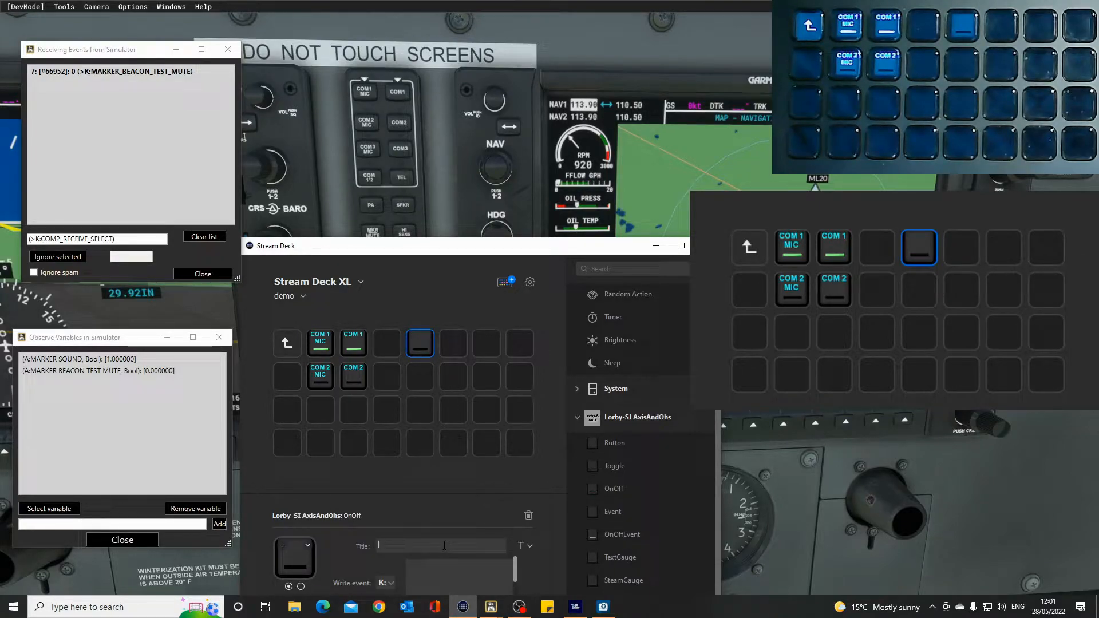
pyautogui.write('MKR')
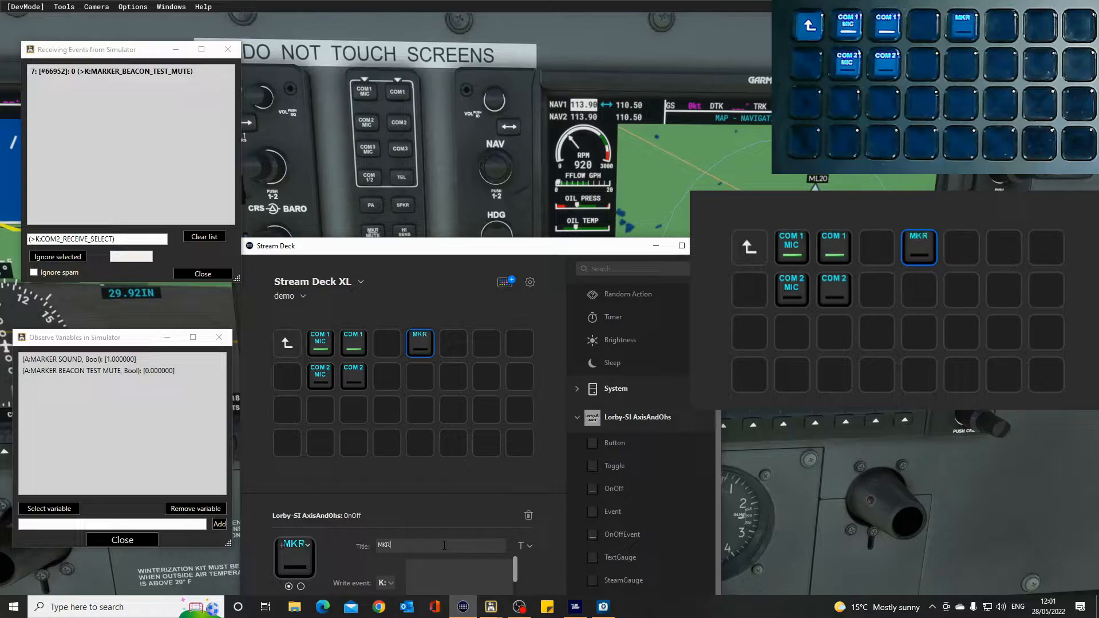
pyautogui.moveTo(520, 254); pyautogui.dragTo(550, 202)
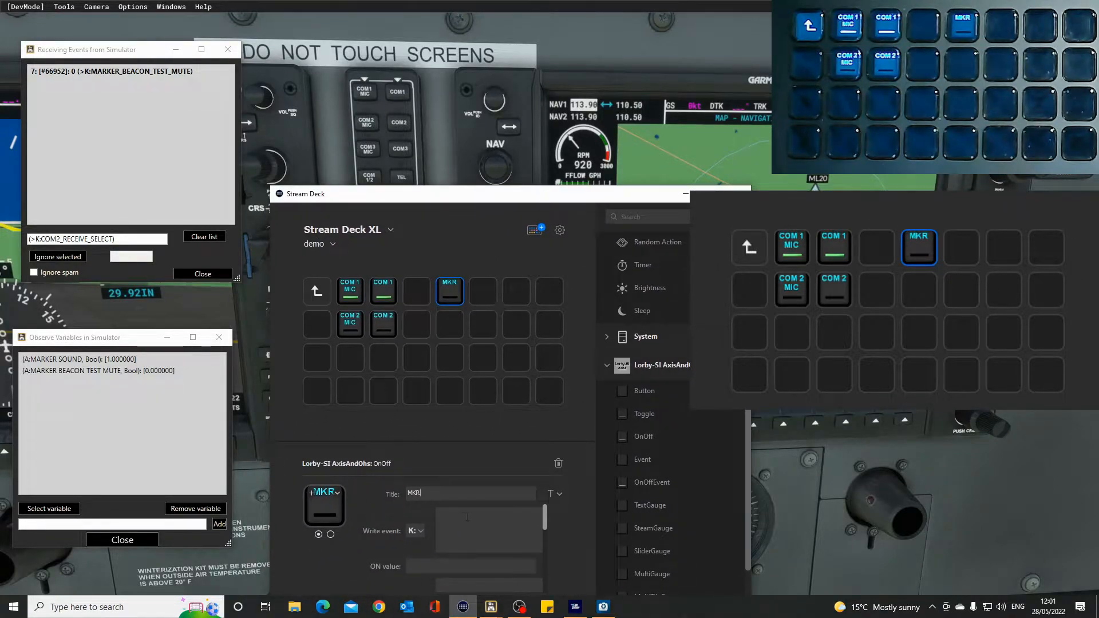
pyautogui.moveTo(547, 519); pyautogui.dragTo(543, 593)
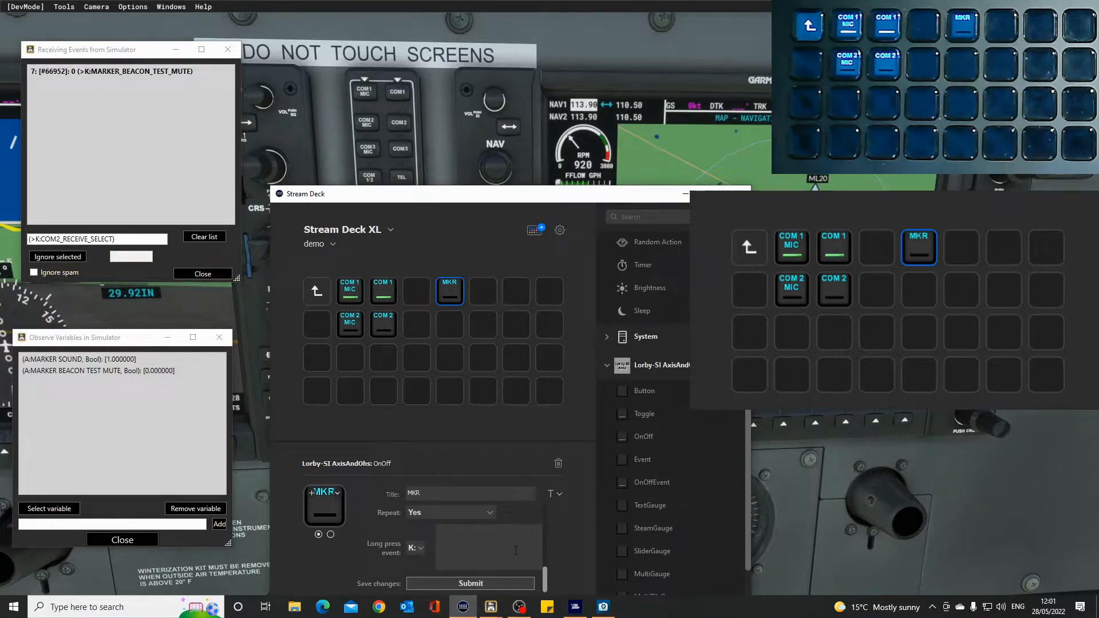
pyautogui.scroll(2, 506, 546)
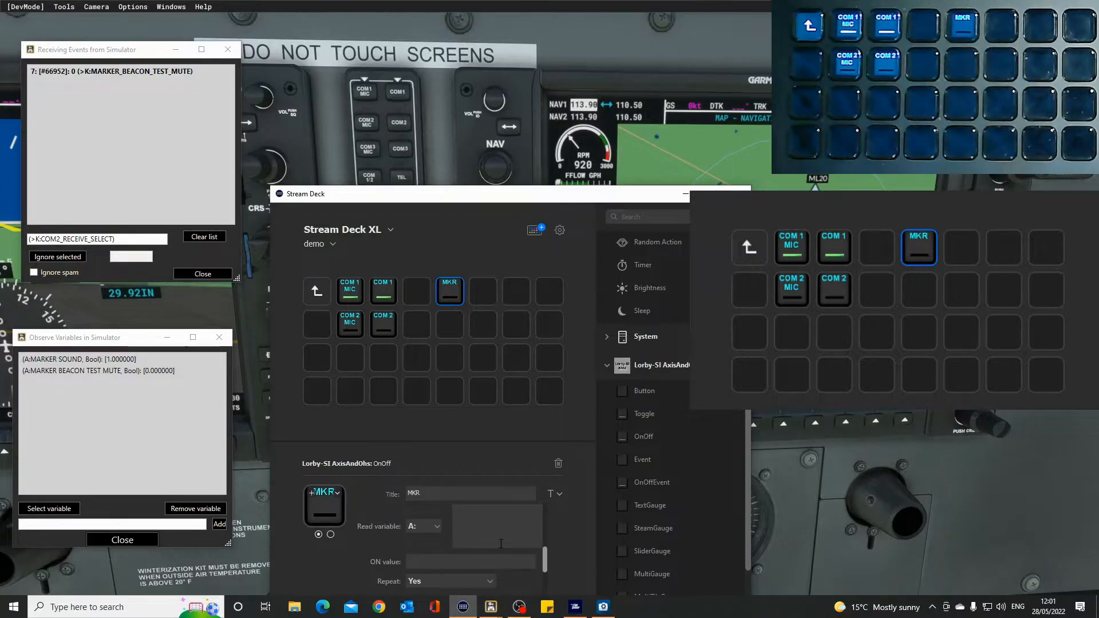
pyautogui.write('(>K:COM2_RECEIVE_SELECT)')
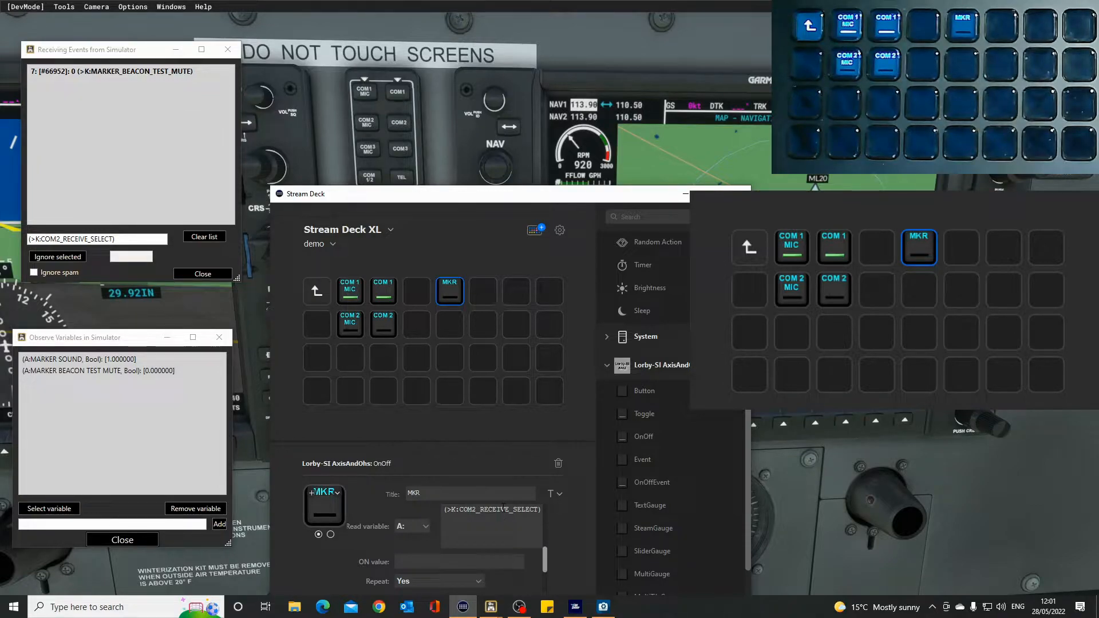
pyautogui.hotkey('ctrl', 'a')
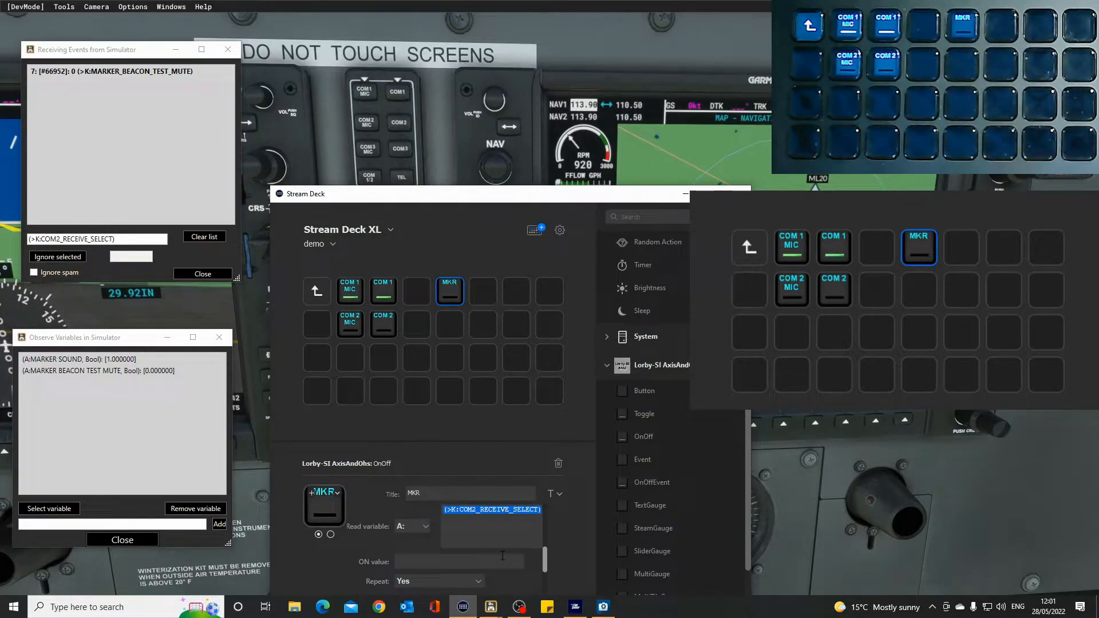
pyautogui.press('BackSpace')
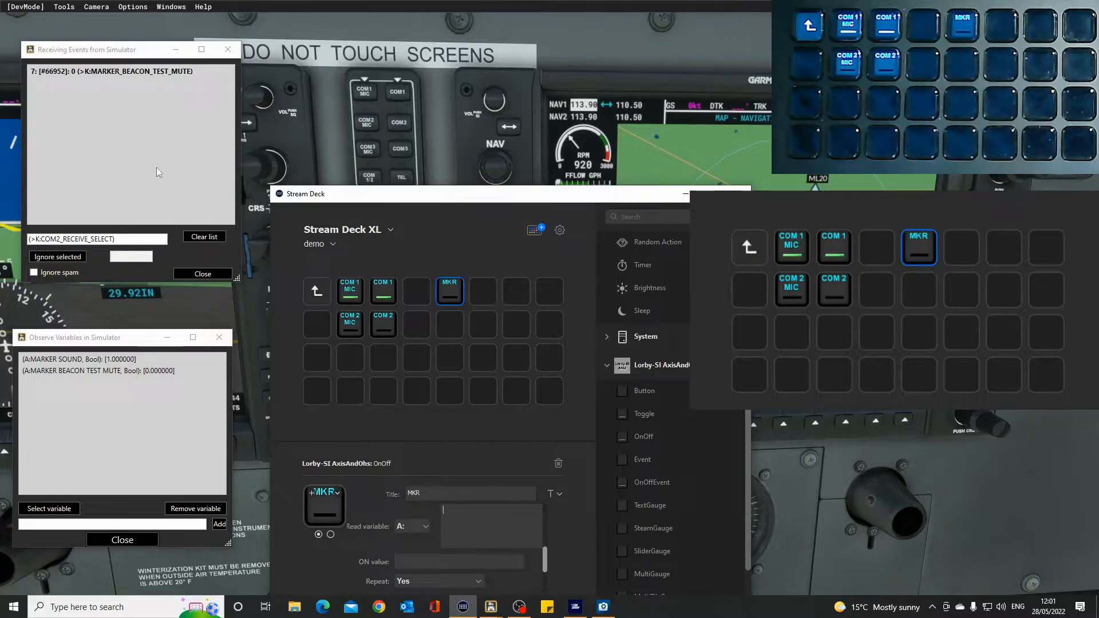
# Step: Copy the received marker event into the MKR key's ON write event, trim it to MARKER_BEACON_TEST_MUTE, and set its ON value to 1
pyautogui.click(120, 71)
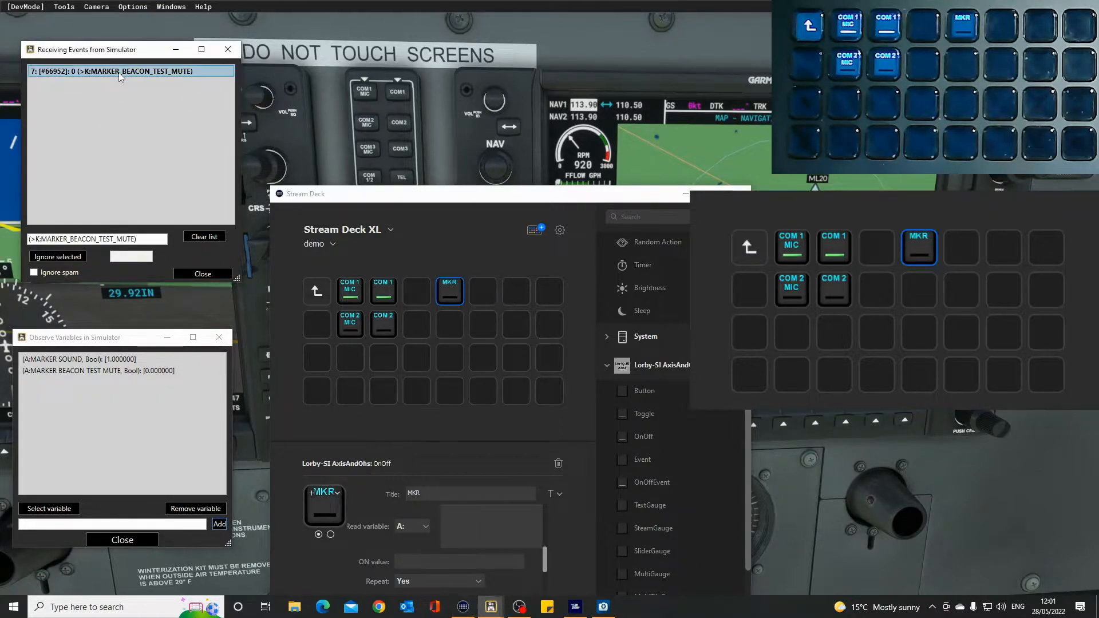
pyautogui.click(134, 240)
pyautogui.press('Delete')
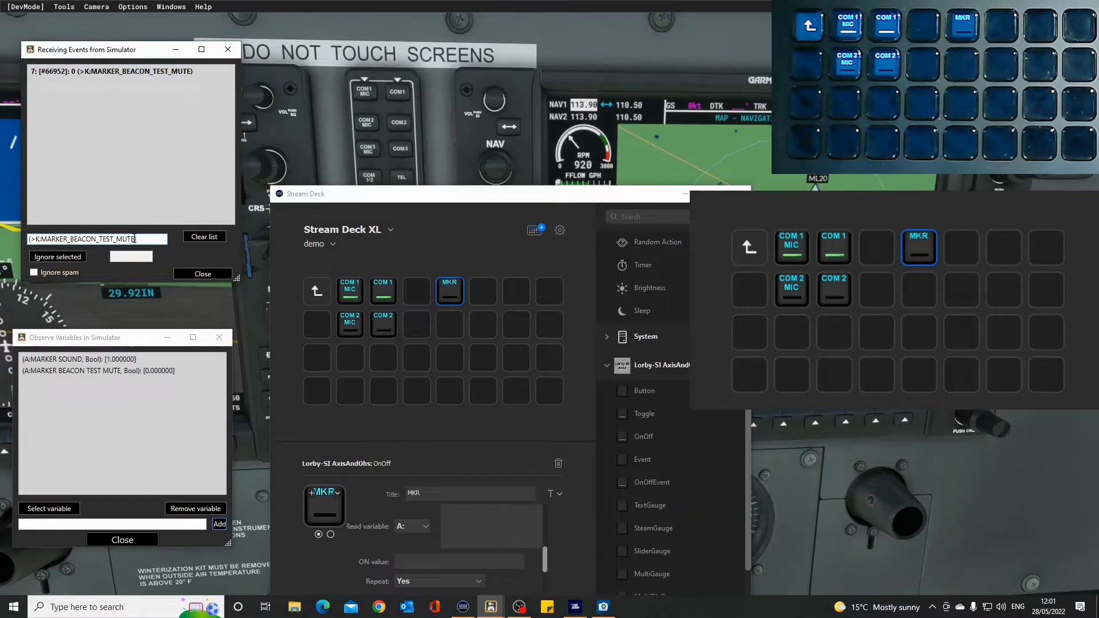
pyautogui.hotkey('ctrl', 'a')
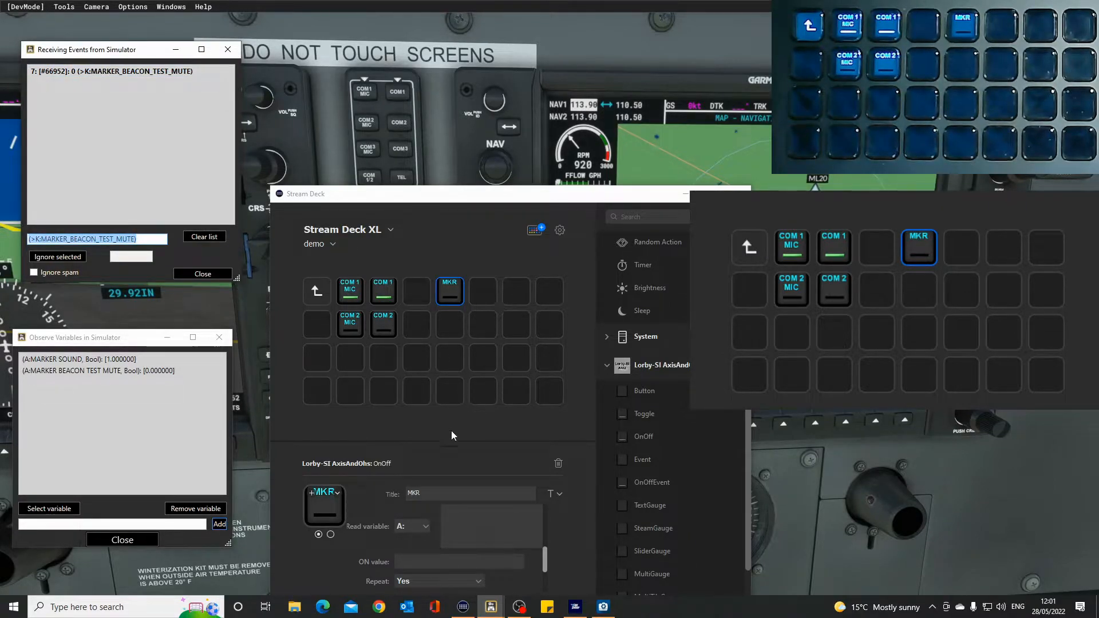
pyautogui.moveTo(544, 562); pyautogui.dragTo(545, 499)
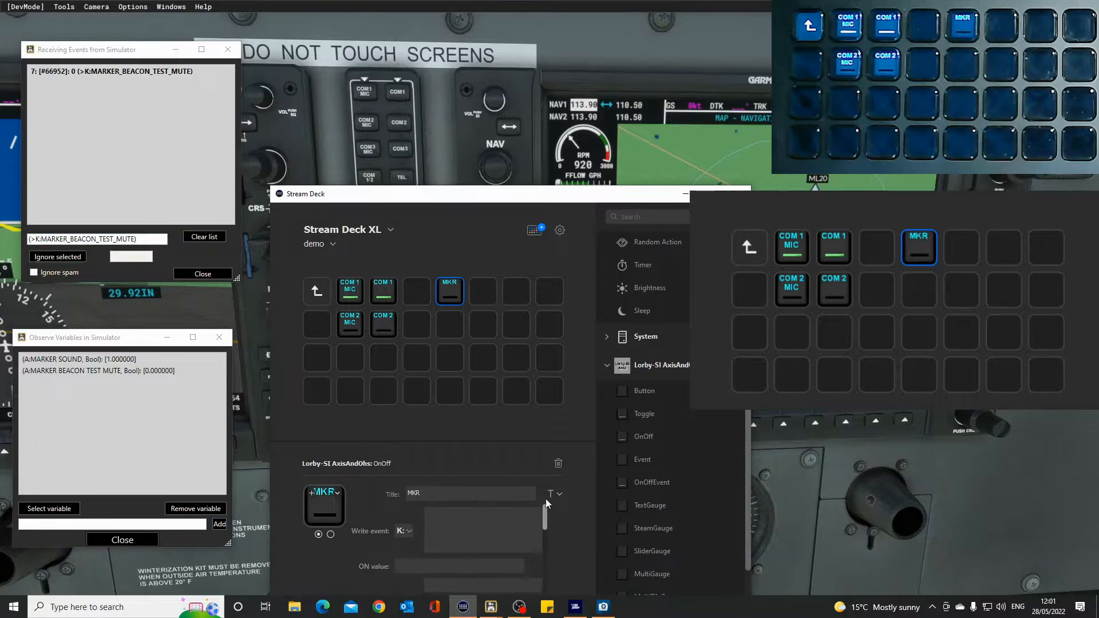
pyautogui.click(445, 516)
pyautogui.write('(>K:MARKER_BEACON_TEST_MUTE)')
pyautogui.moveTo(443, 514); pyautogui.dragTo(436, 513)
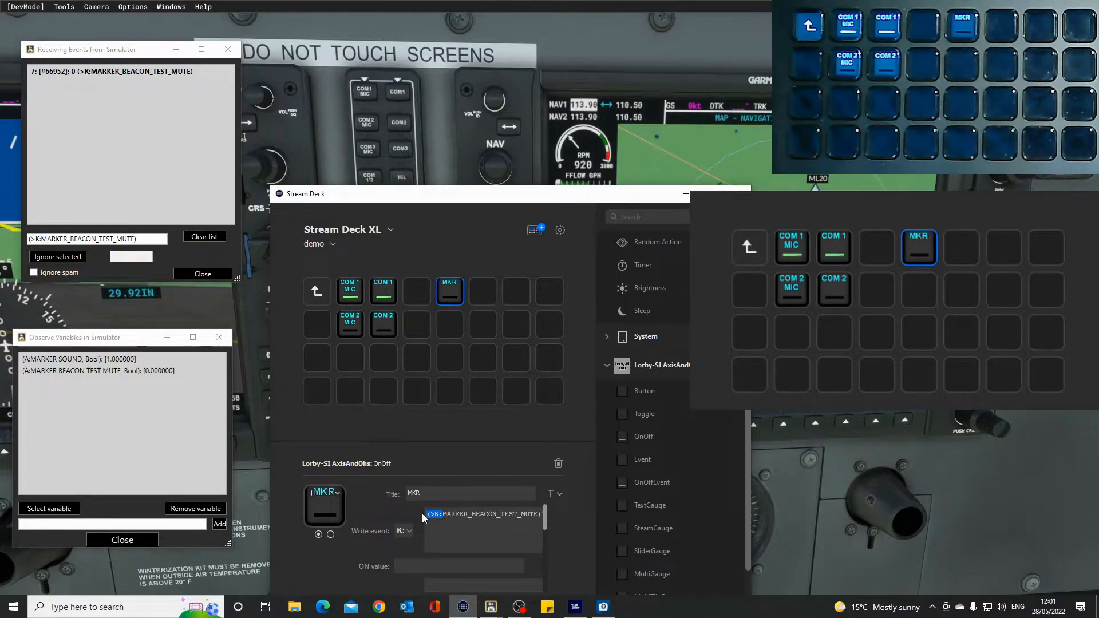
pyautogui.press('BackSpace')
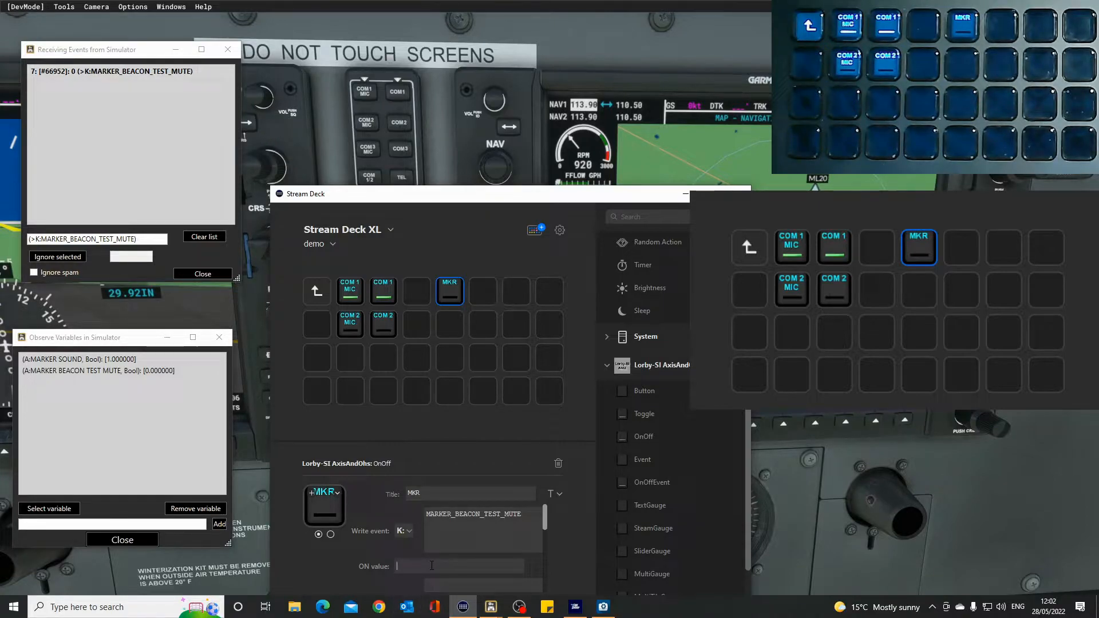
# Step: Set the MKR key's OFF write event to MARKER_BEACON_TEST_MUTE without the wrapper characters, with an OFF value of 0
pyautogui.moveTo(544, 520); pyautogui.dragTo(547, 543)
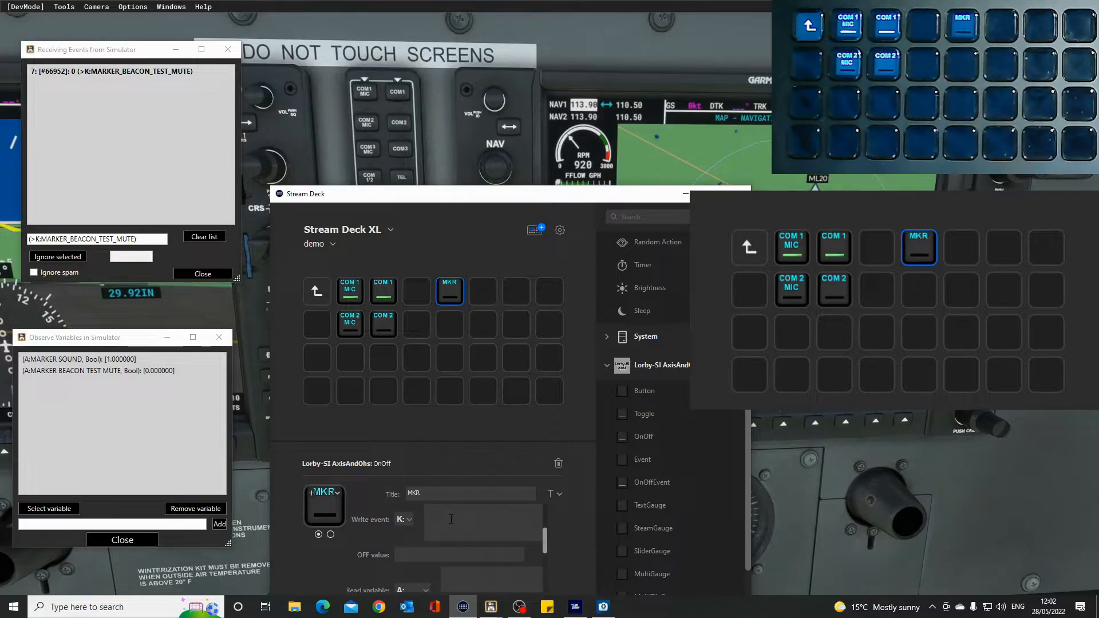
pyautogui.write('(>K:MARKER_BEACON_TEST_MUTE)')
pyautogui.scroll(-2, 435, 512)
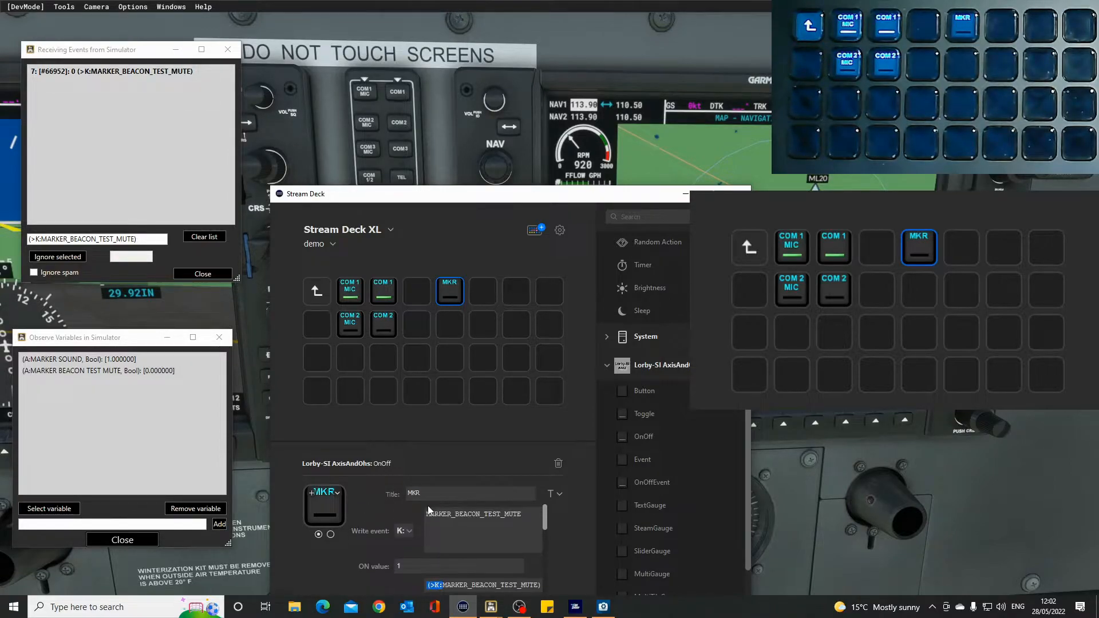
pyautogui.scroll(2, 428, 514)
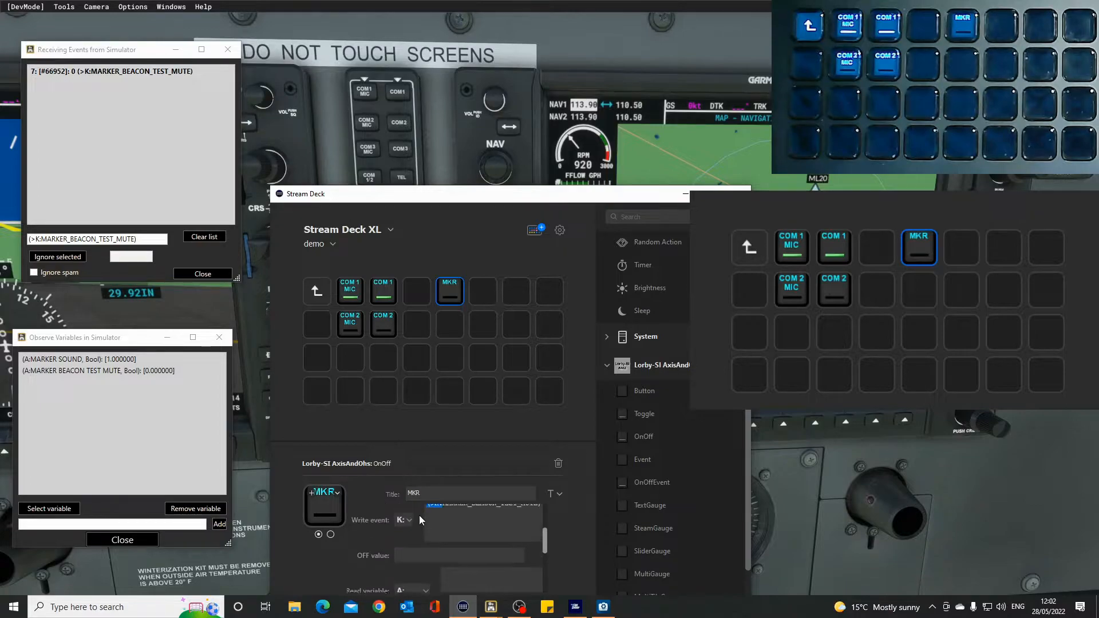
pyautogui.press('BackSpace')
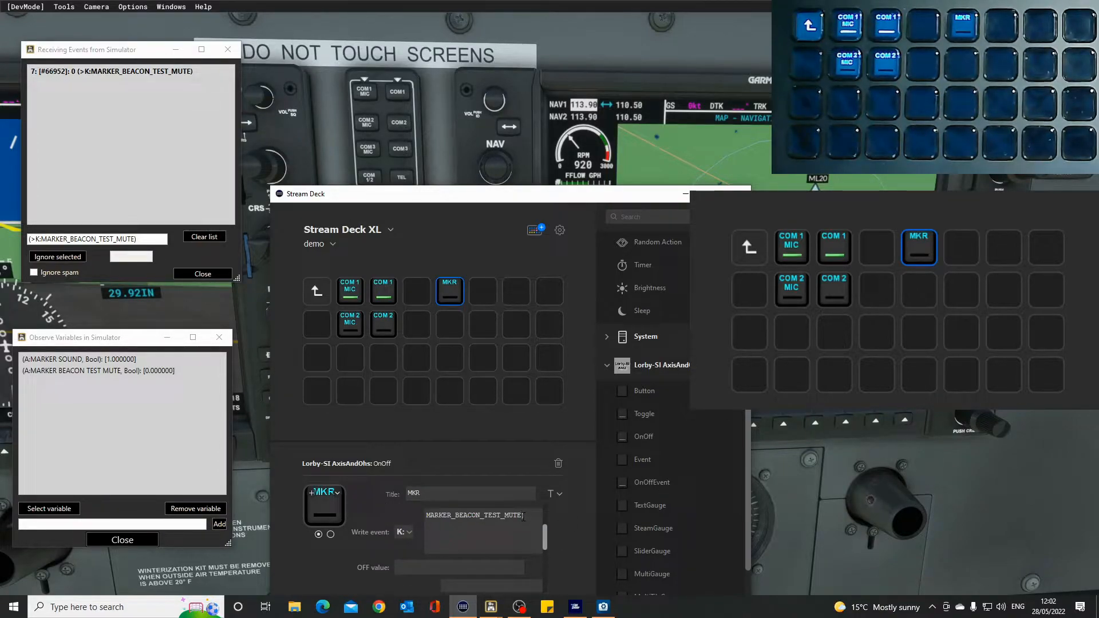
pyautogui.press('BackSpace')
pyautogui.moveTo(546, 543); pyautogui.dragTo(529, 554)
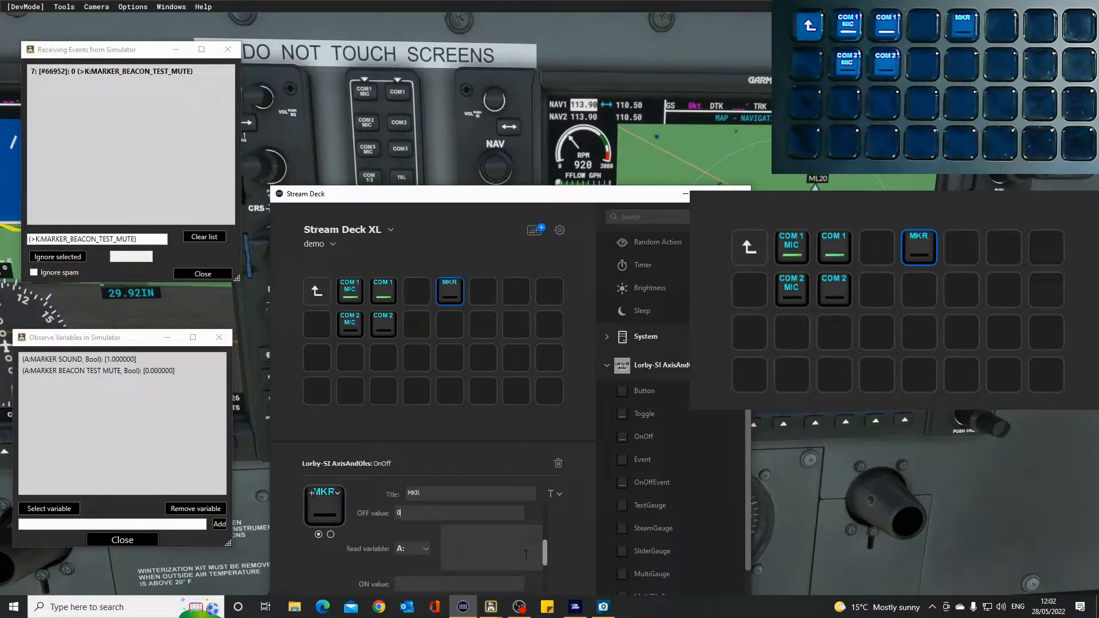
# Step: Filter the simulator variables by "marker" and copy MARKER BEACON TEST MUTE, Bool from the radio navigation group
pyautogui.click(49, 508)
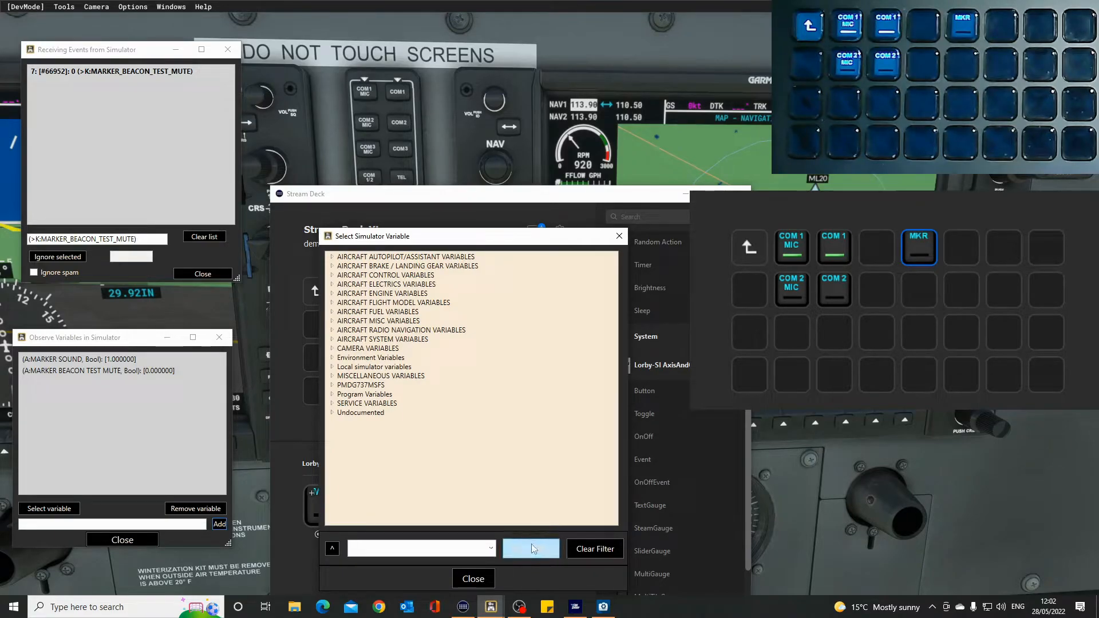
pyautogui.click(491, 548)
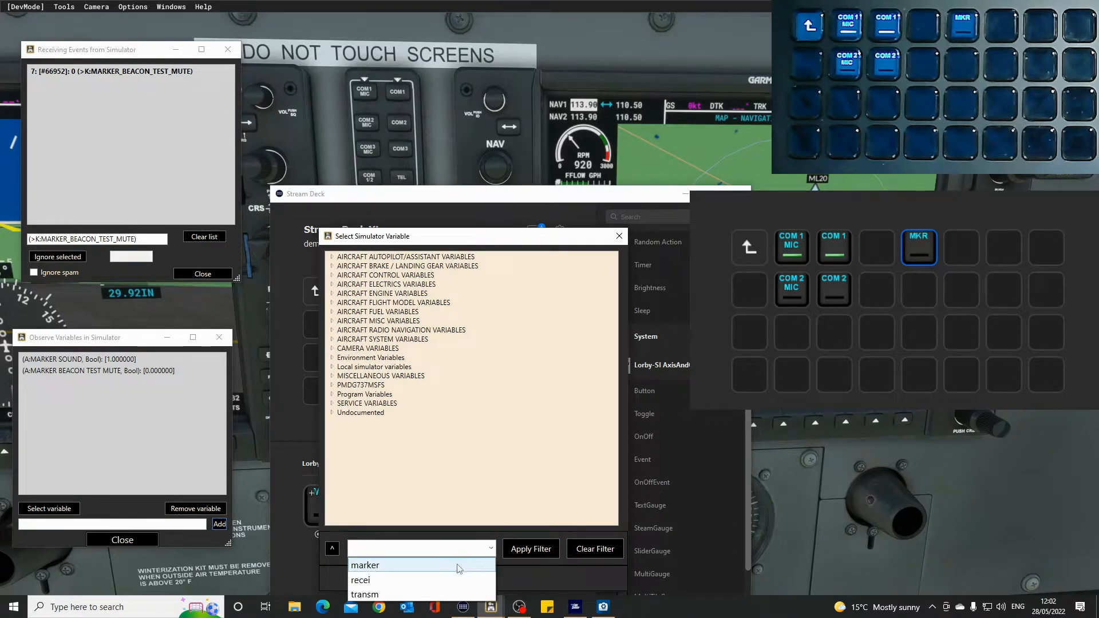
pyautogui.click(378, 559)
pyautogui.click(527, 548)
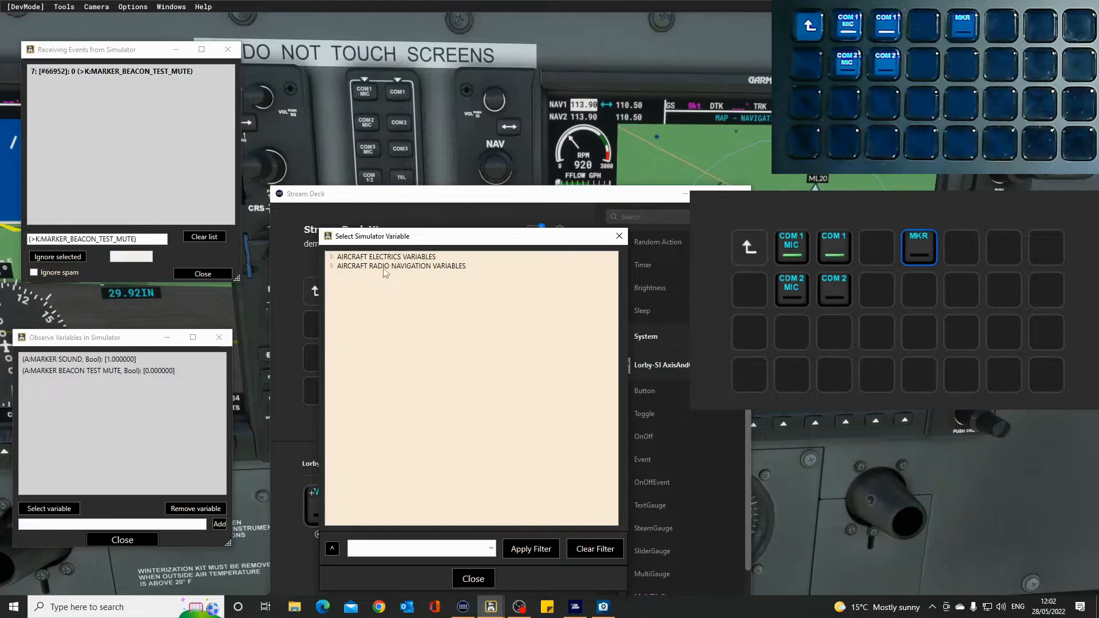
pyautogui.click(332, 266)
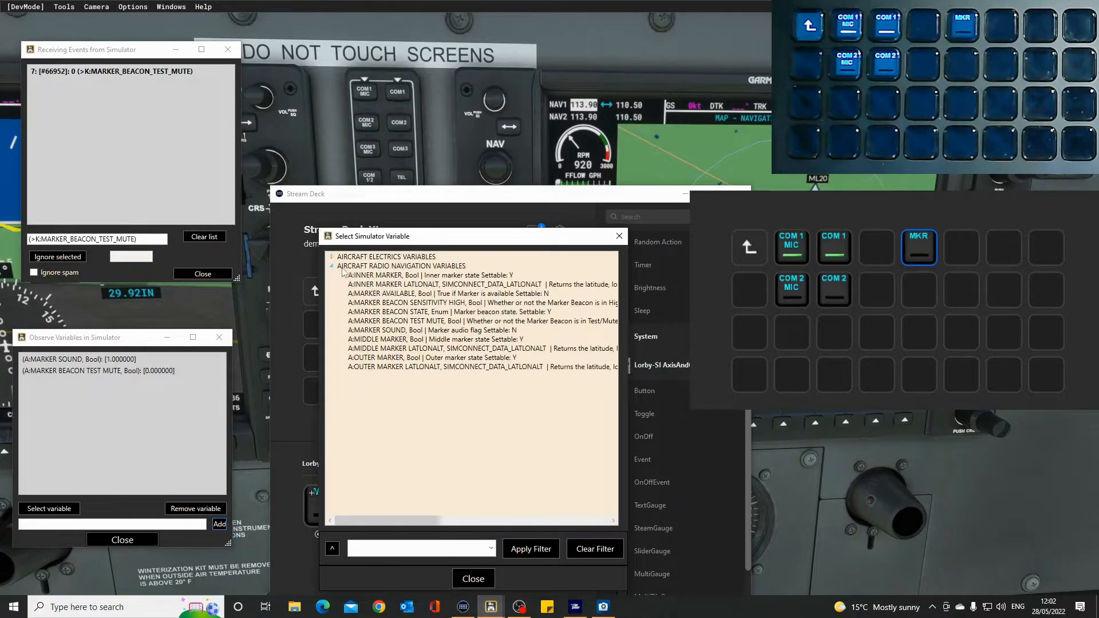
pyautogui.click(405, 322)
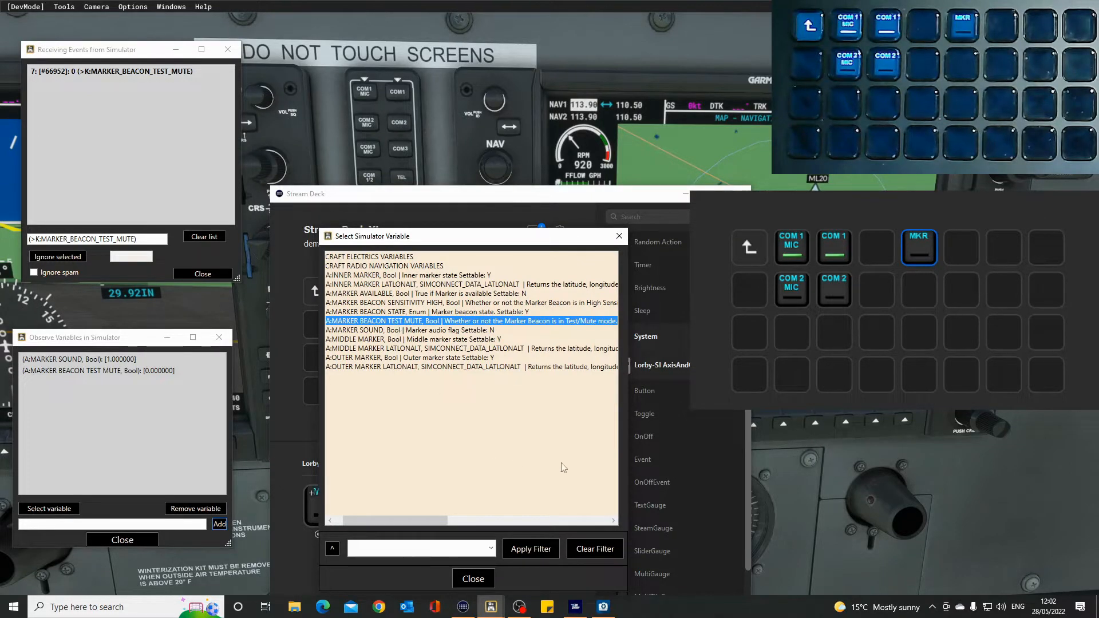
pyautogui.click(618, 236)
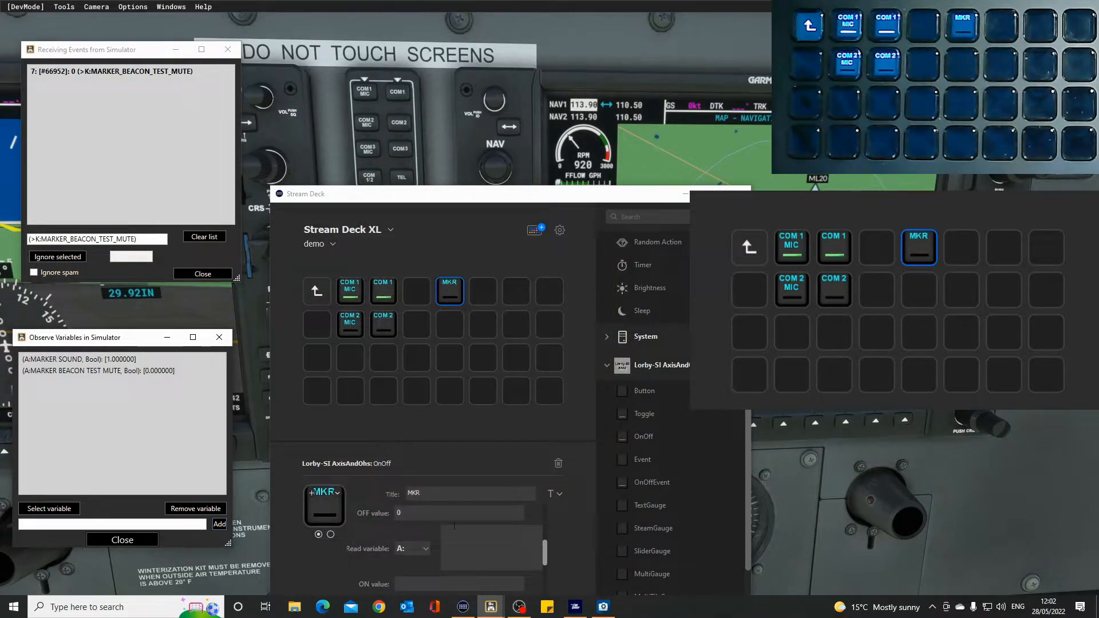
# Step: Set the MKR key's read variable to MARKER BEACON TEST MUTE, Bool with ON value 1, submit it, and uncover the audio panel buttons
pyautogui.click(460, 542)
pyautogui.write('MARKER BEACON TEST MUTE, Bool')
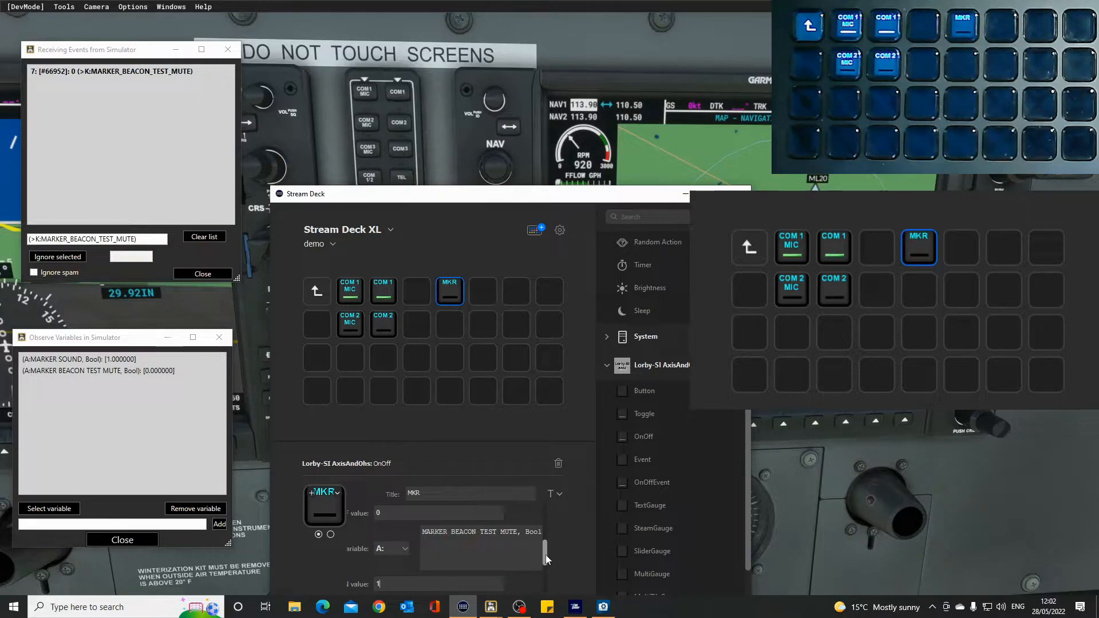
pyautogui.moveTo(546, 559); pyautogui.dragTo(547, 587)
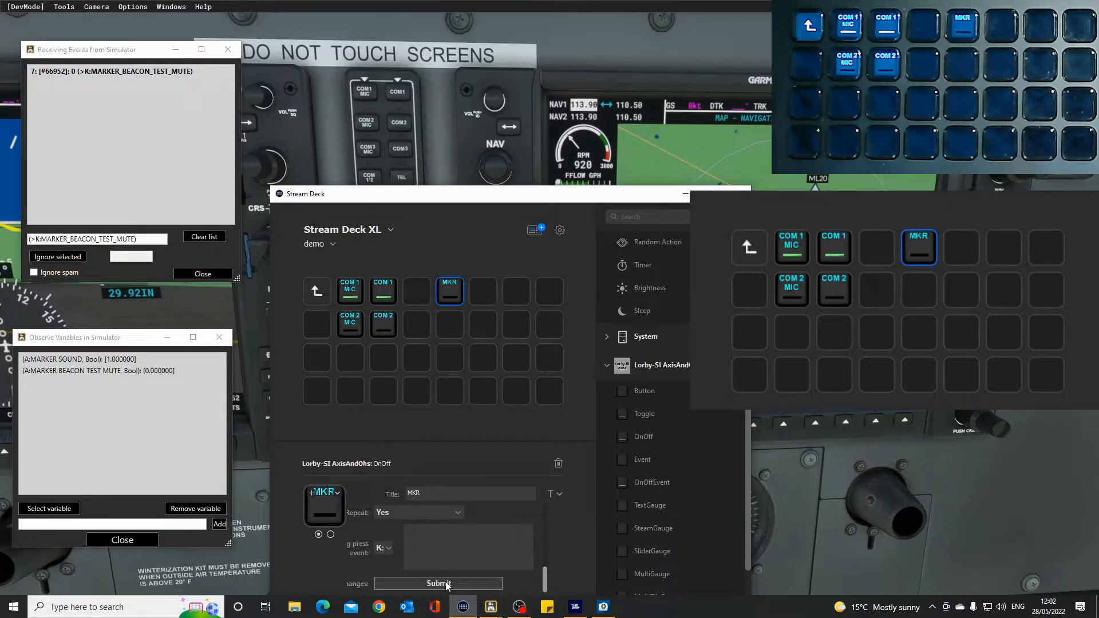
pyautogui.moveTo(425, 200); pyautogui.dragTo(363, 316)
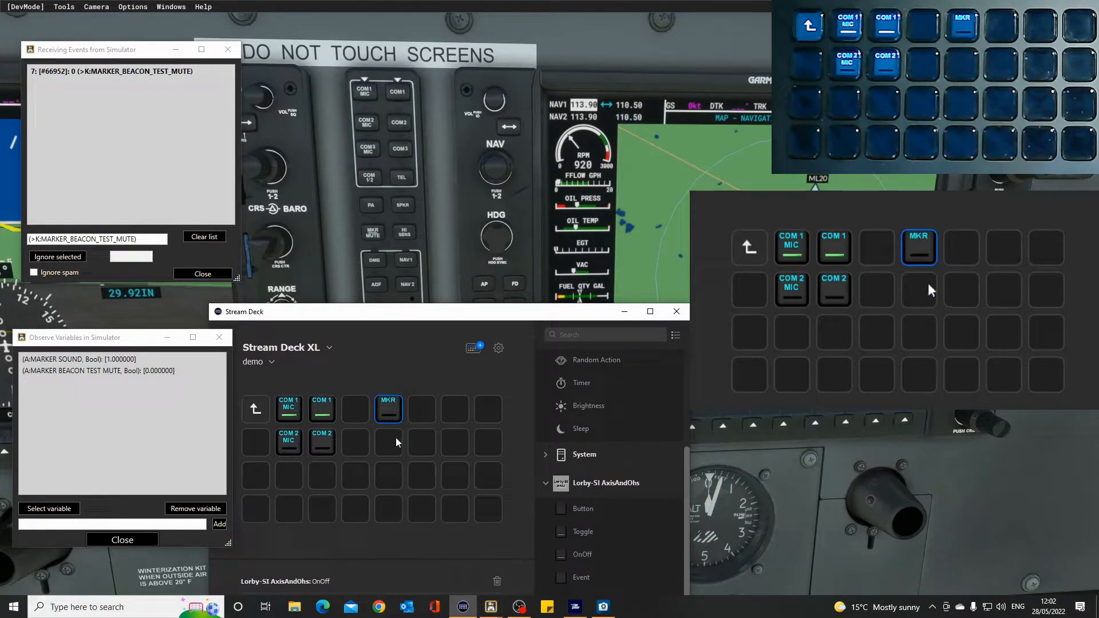
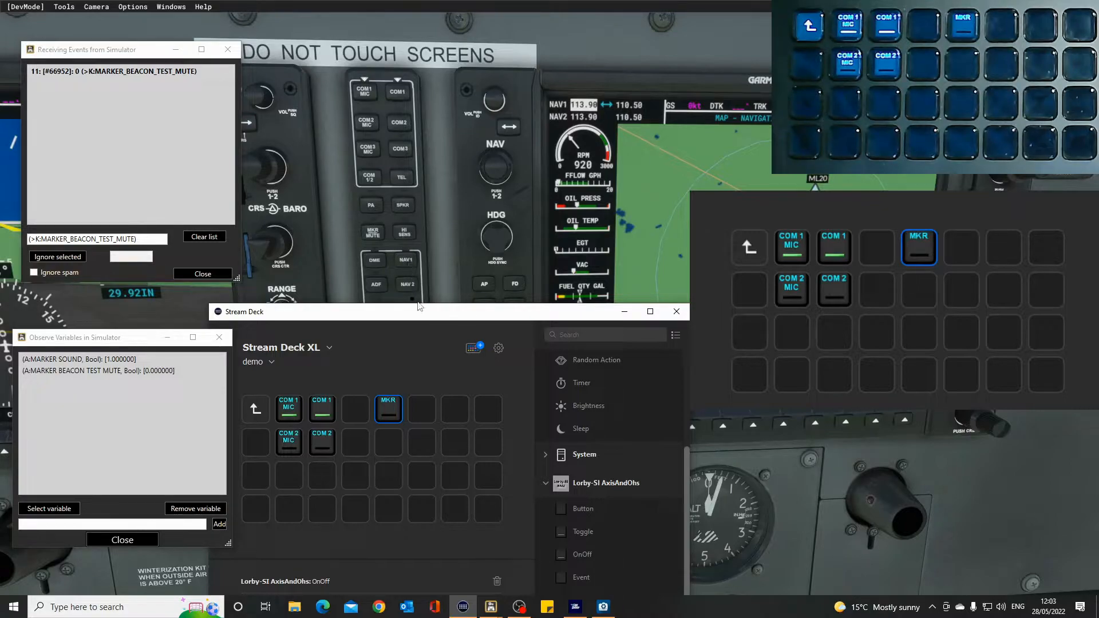
# Step: Clear the received events list and remove both marker variables from the observed variables
pyautogui.moveTo(421, 310); pyautogui.dragTo(484, 317)
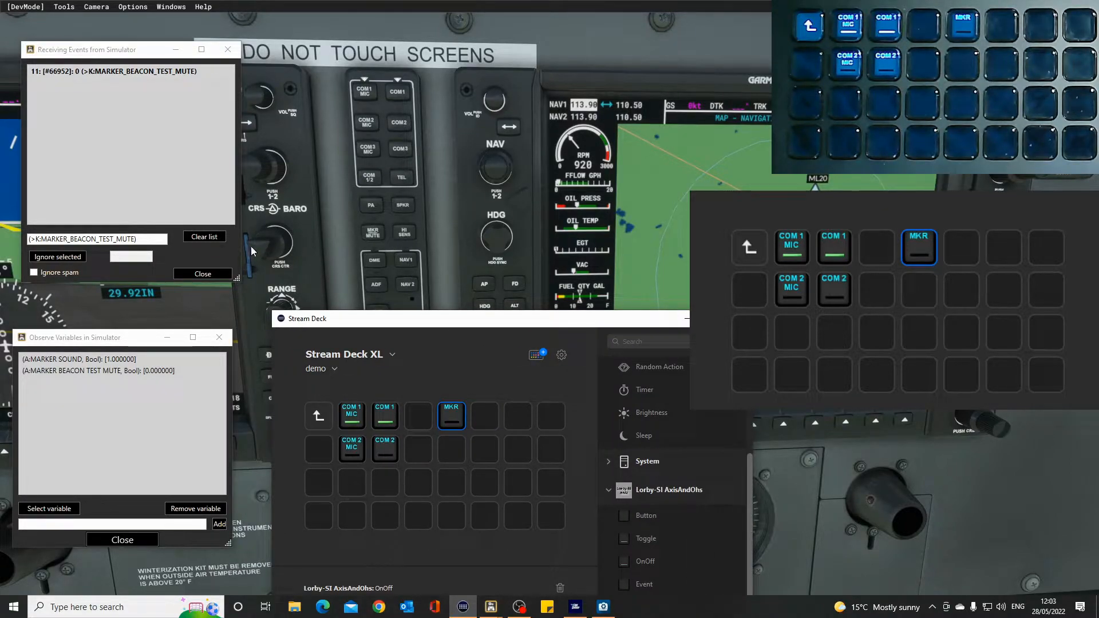
pyautogui.click(188, 236)
pyautogui.click(184, 371)
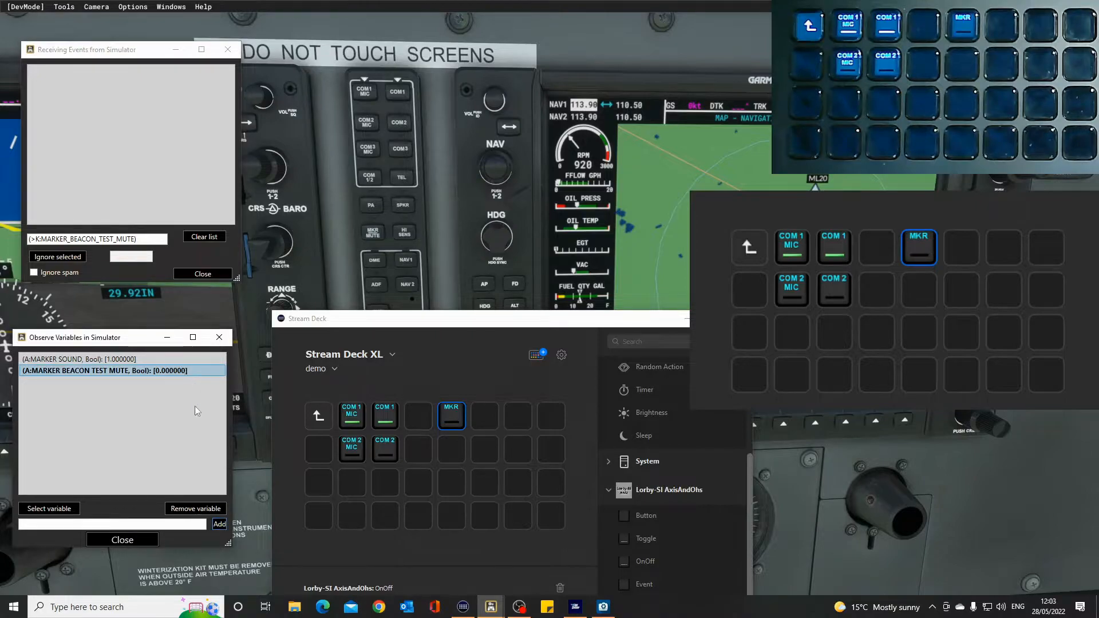
pyautogui.click(203, 509)
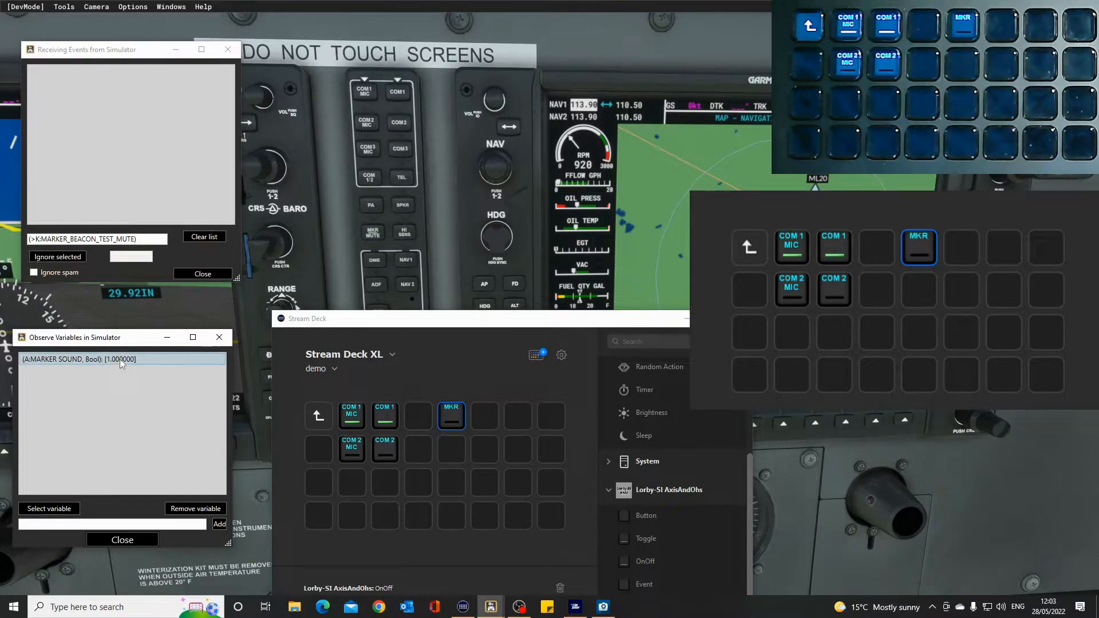
pyautogui.click(140, 361)
pyautogui.click(194, 508)
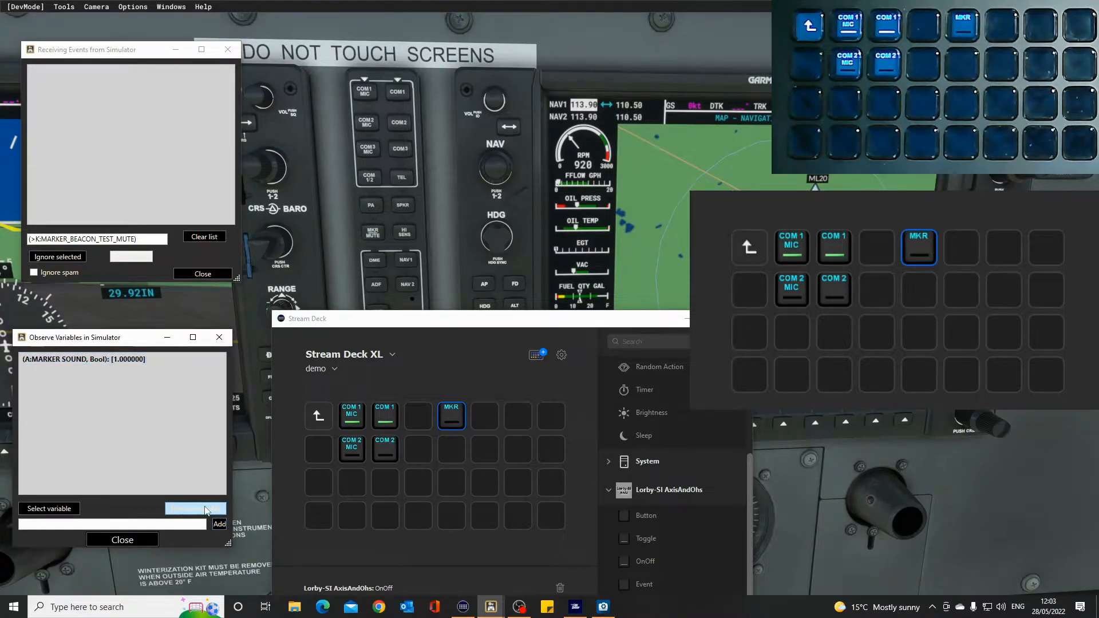
# Step: Toggle the audio panel's HI SENS button several times to capture the simulator event it sends
pyautogui.click(407, 231)
pyautogui.click(411, 235)
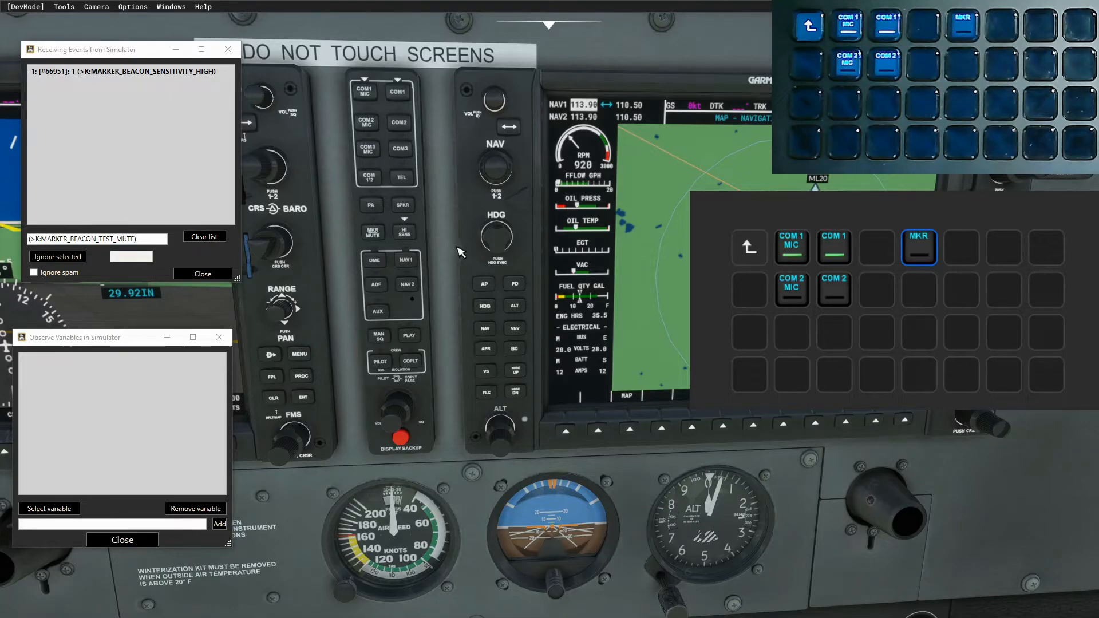
pyautogui.click(405, 234)
pyautogui.click(407, 236)
# Step: Filter the simulator variable list by "sens" to find the marker sensitivity variable
pyautogui.click(73, 511)
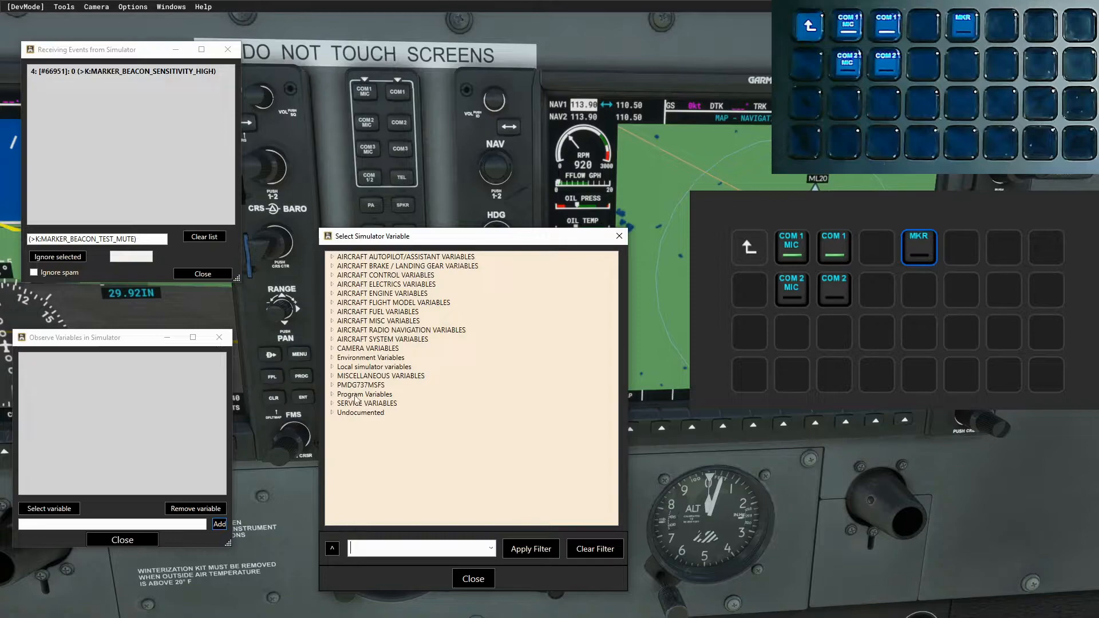
pyautogui.write('sens')
pyautogui.press('Return')
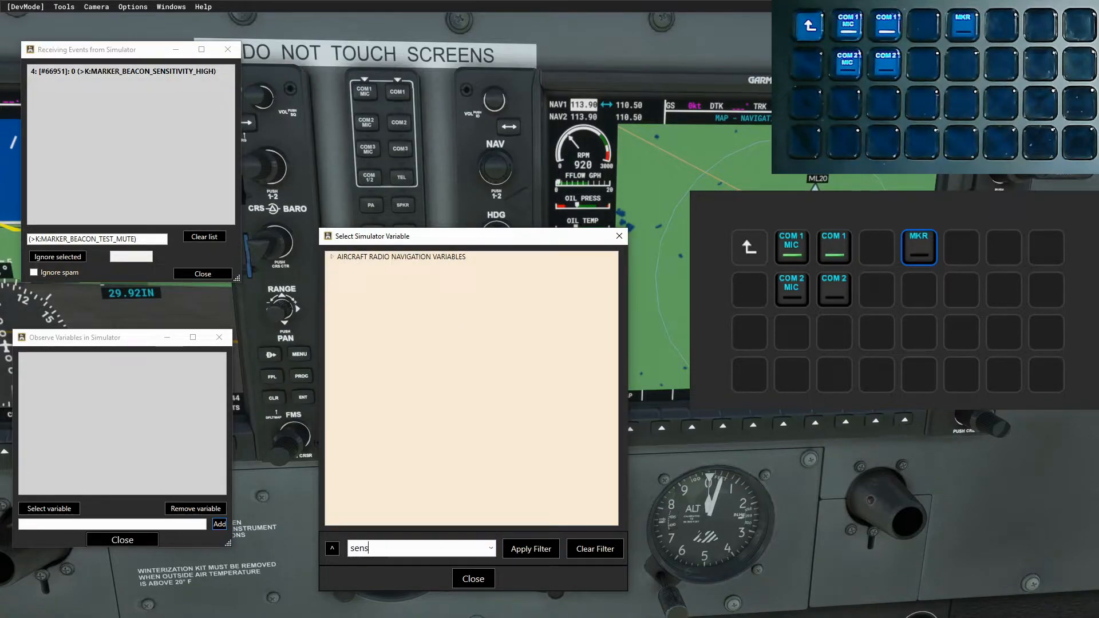
# Step: Add the MARKER BEACON SENSITIVITY HIGH, Bool variable to the observed variables, copy its expression, and toggle HI SENS on the cockpit audio panel
pyautogui.click(331, 258)
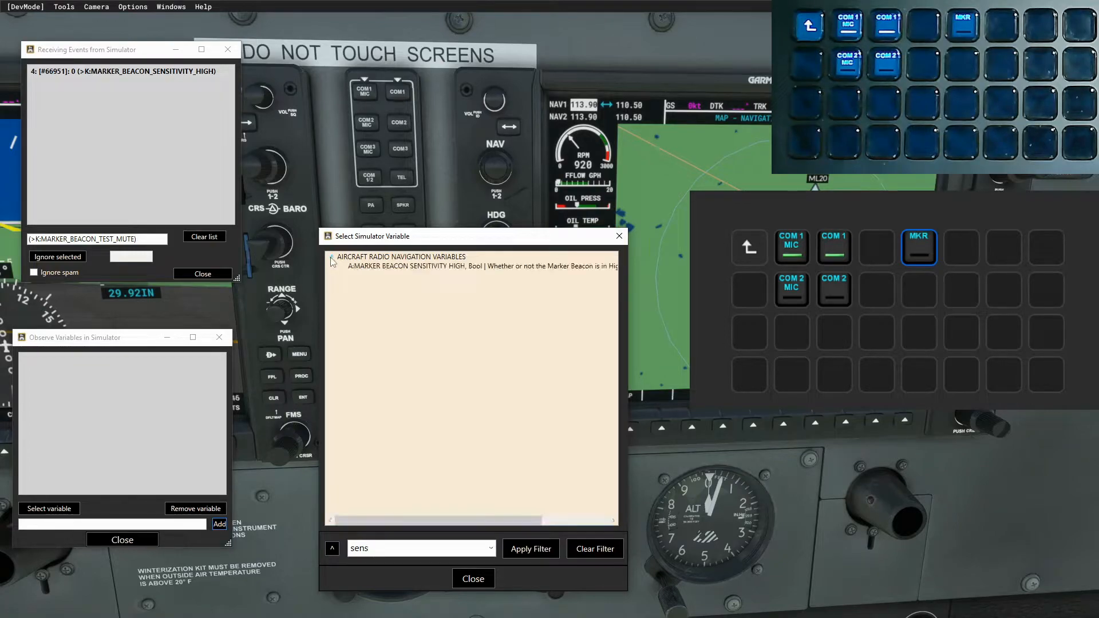
pyautogui.doubleClick(428, 268)
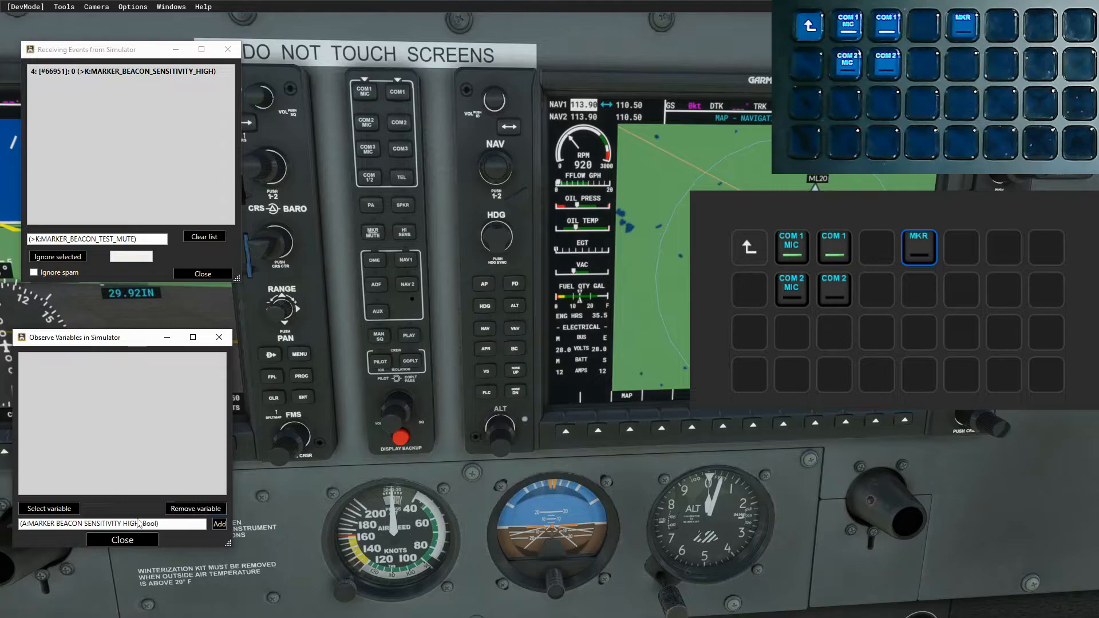
pyautogui.press('Tab')
pyautogui.hotkey('shift', 'Tab')
pyautogui.hotkey('ctrl', 'c')
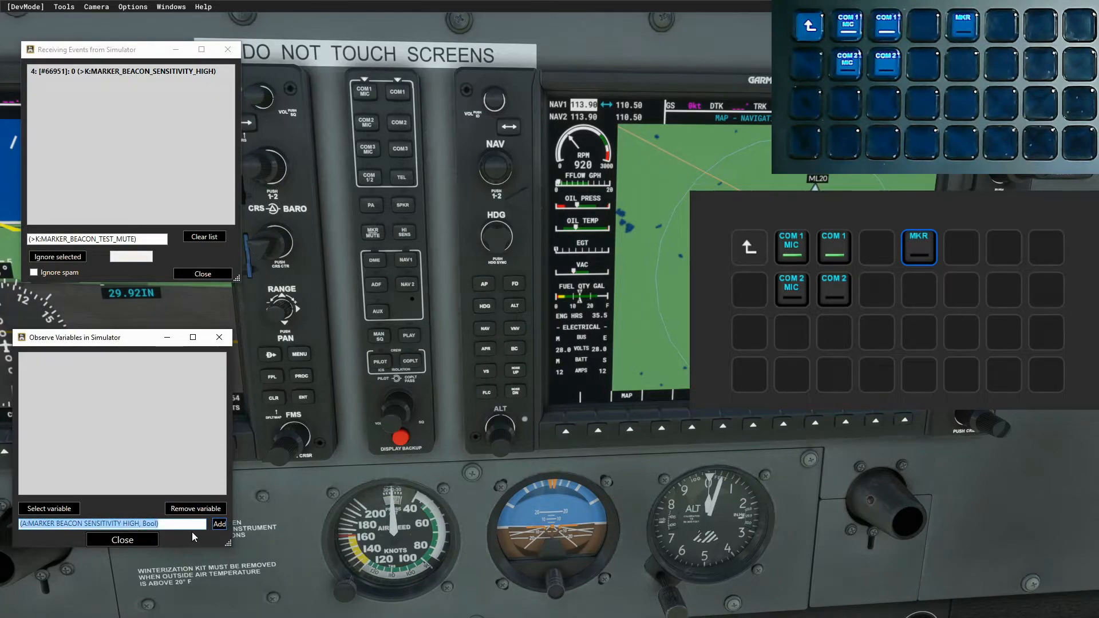
pyautogui.click(219, 525)
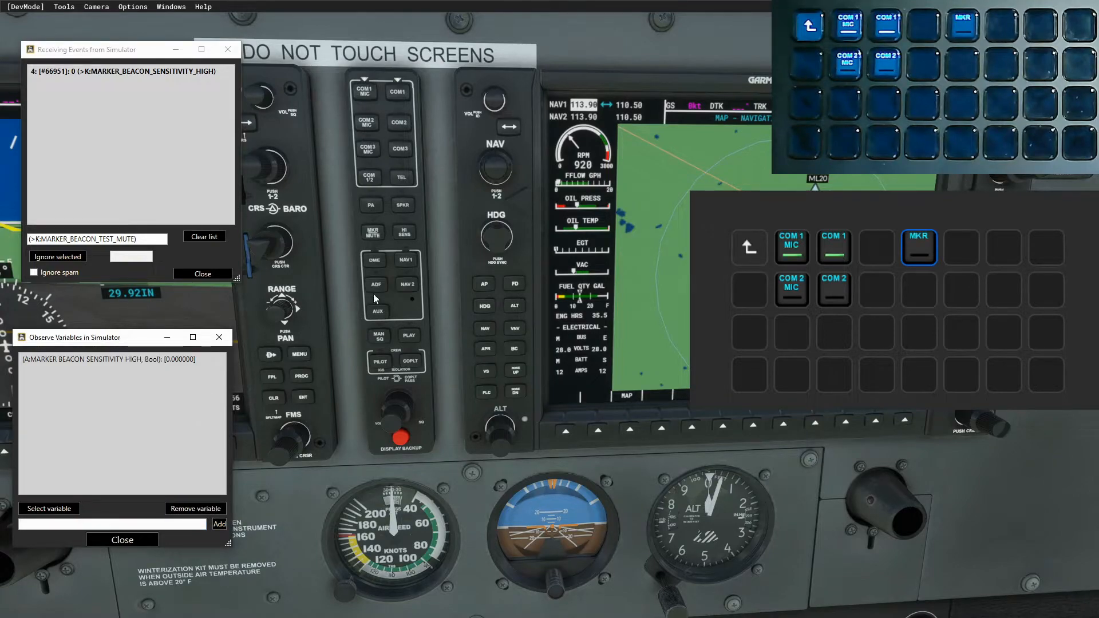
pyautogui.click(405, 233)
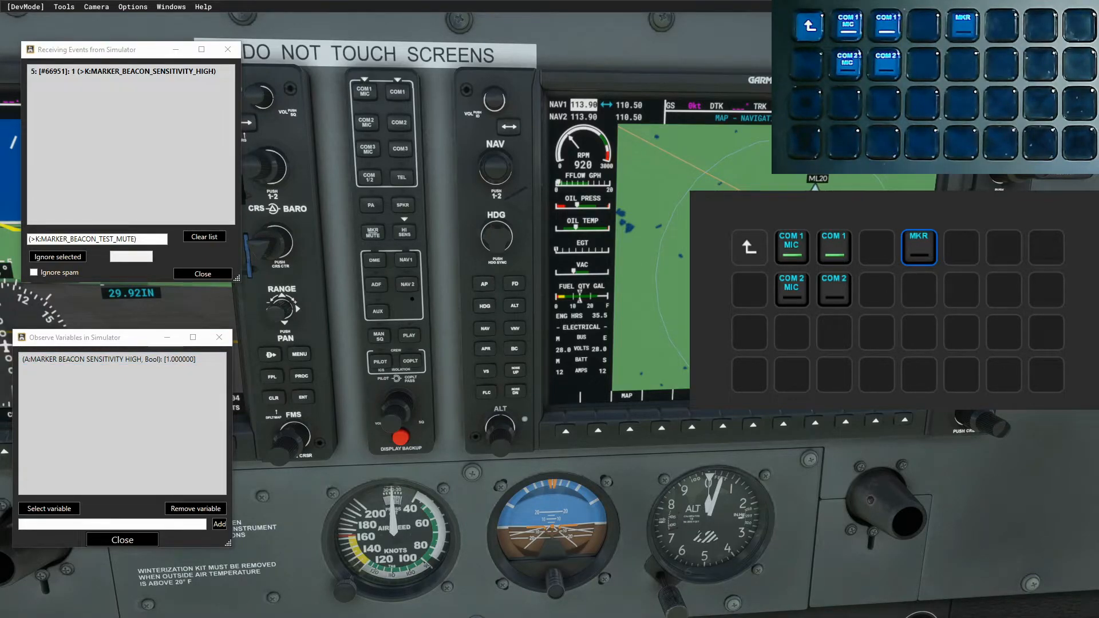
# Step: In Stream Deck, add an AxisAndOhs OnOff key directly below MKR and title it SENS
pyautogui.hotkey('alt', 'Tab')
pyautogui.moveTo(514, 326); pyautogui.dragTo(462, 258)
pyautogui.moveTo(574, 491); pyautogui.dragTo(401, 379)
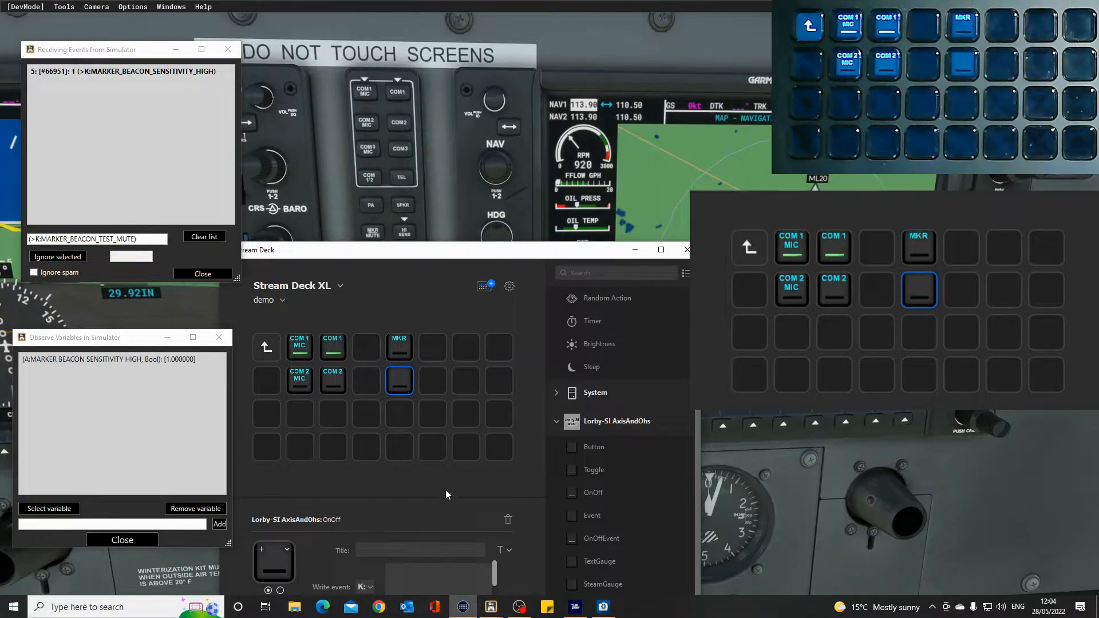
pyautogui.write('SENS')
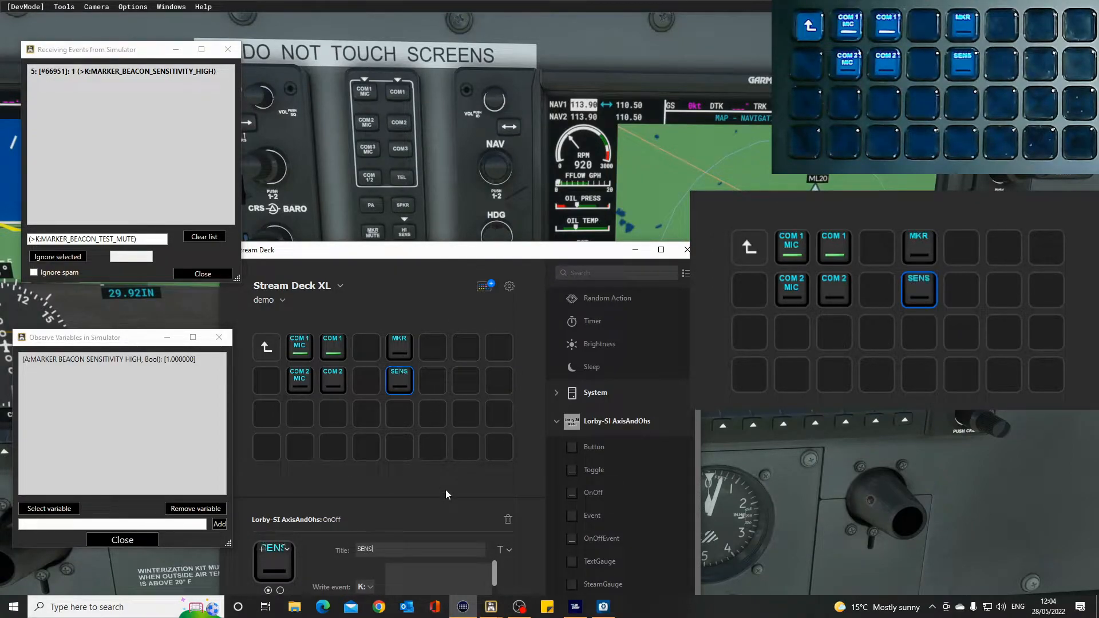
# Step: Set the SENS key's read variable to A: MARKER BEACON SENSITIVITY HIGH, Bool with an ON value of 1
pyautogui.moveTo(420, 250); pyautogui.dragTo(392, 116)
pyautogui.moveTo(466, 442); pyautogui.dragTo(472, 476)
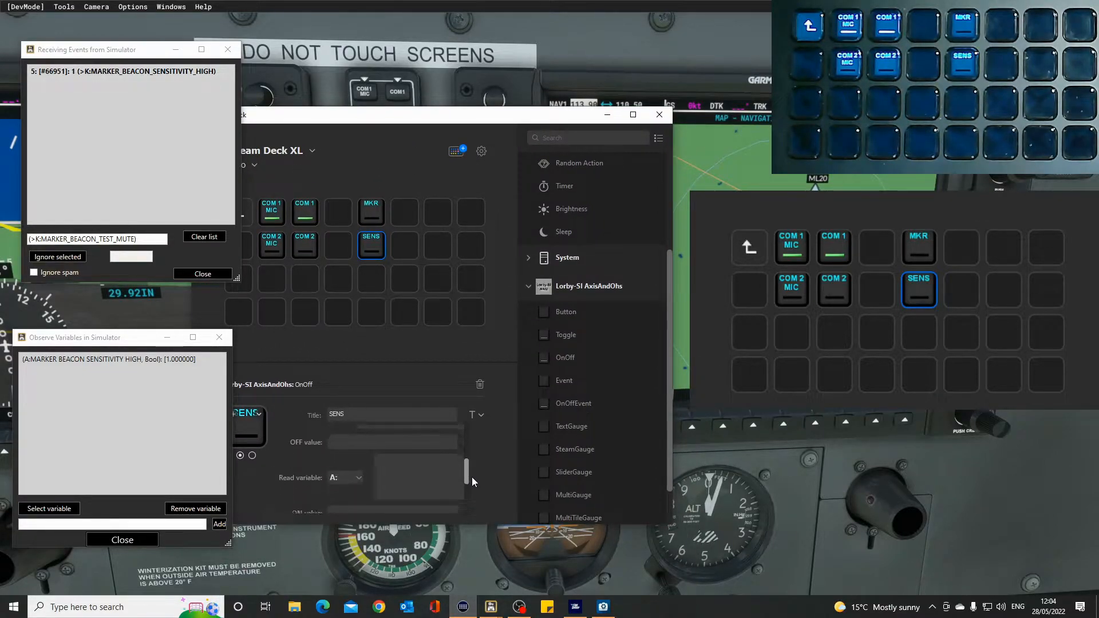
pyautogui.click(394, 456)
pyautogui.hotkey('ctrl', 'v')
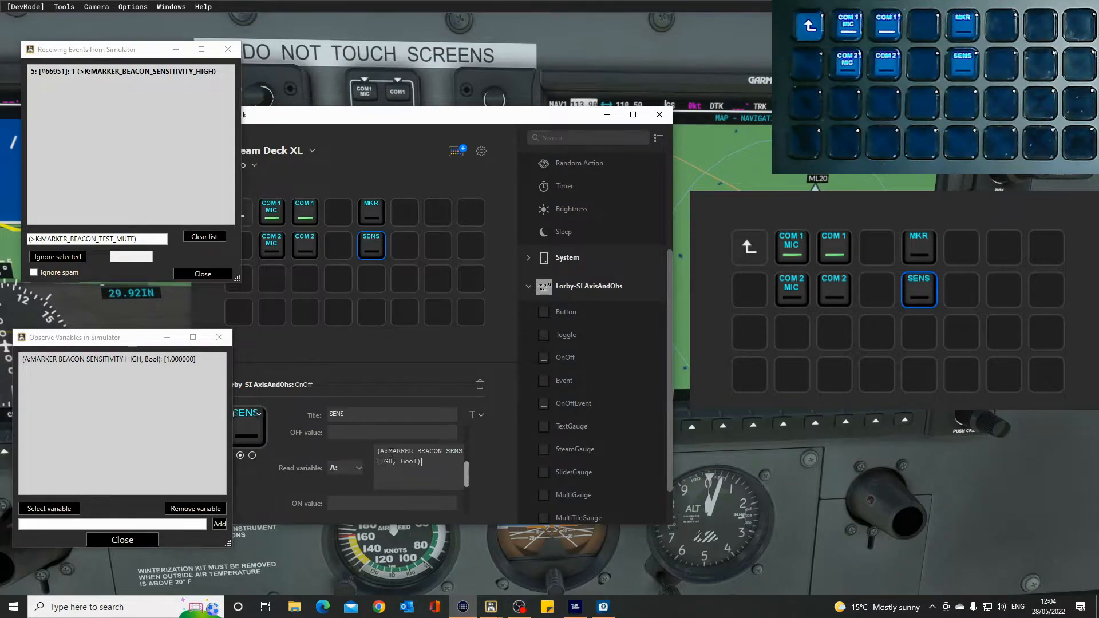
pyautogui.click(387, 450)
pyautogui.press('BackSpace')
pyautogui.press('BackSpace')
pyautogui.press('BackSpace')
pyautogui.scroll(1, 428, 475)
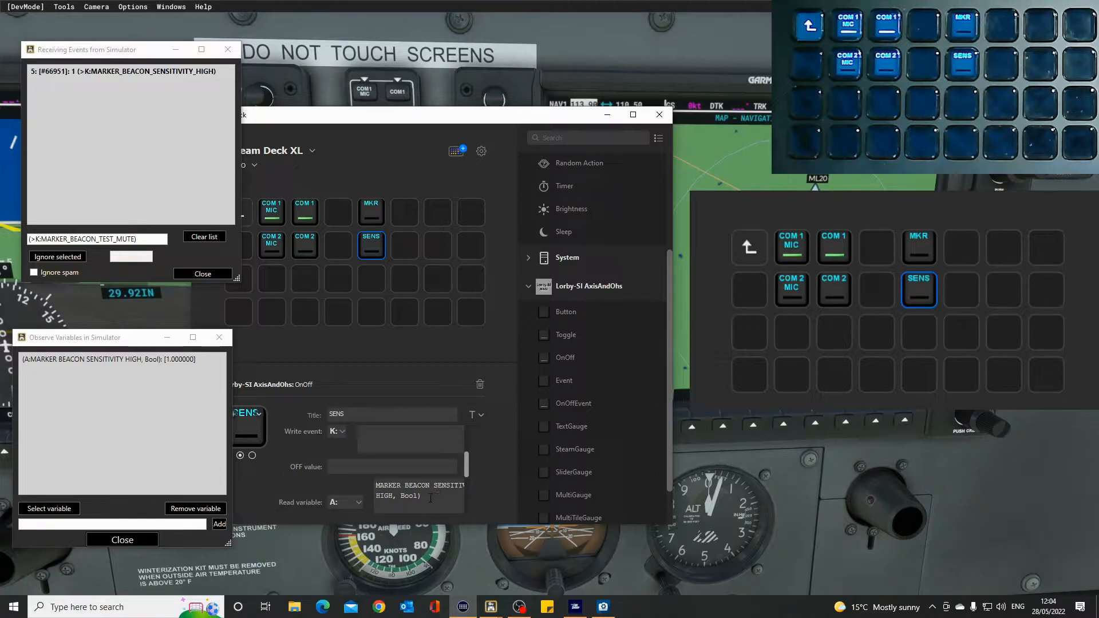
pyautogui.scroll(-2, 401, 486)
pyautogui.click(359, 469)
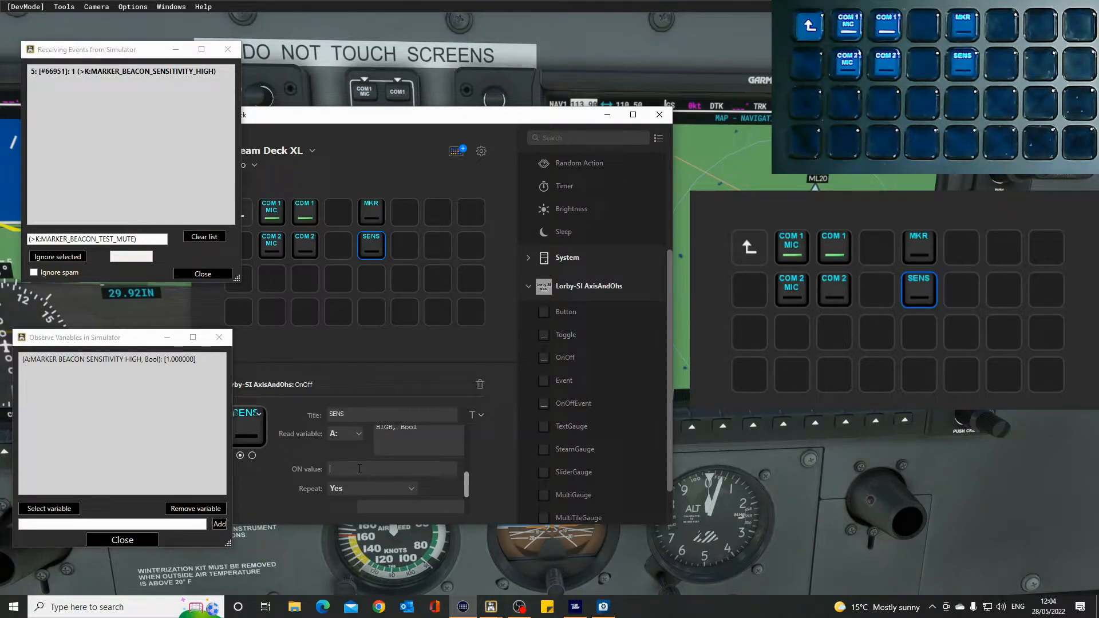
pyautogui.write('1')
# Step: Copy the received MARKER_BEACON_SENSITIVITY_HIGH event expression for use in the SENS key
pyautogui.moveTo(467, 482); pyautogui.dragTo(468, 435)
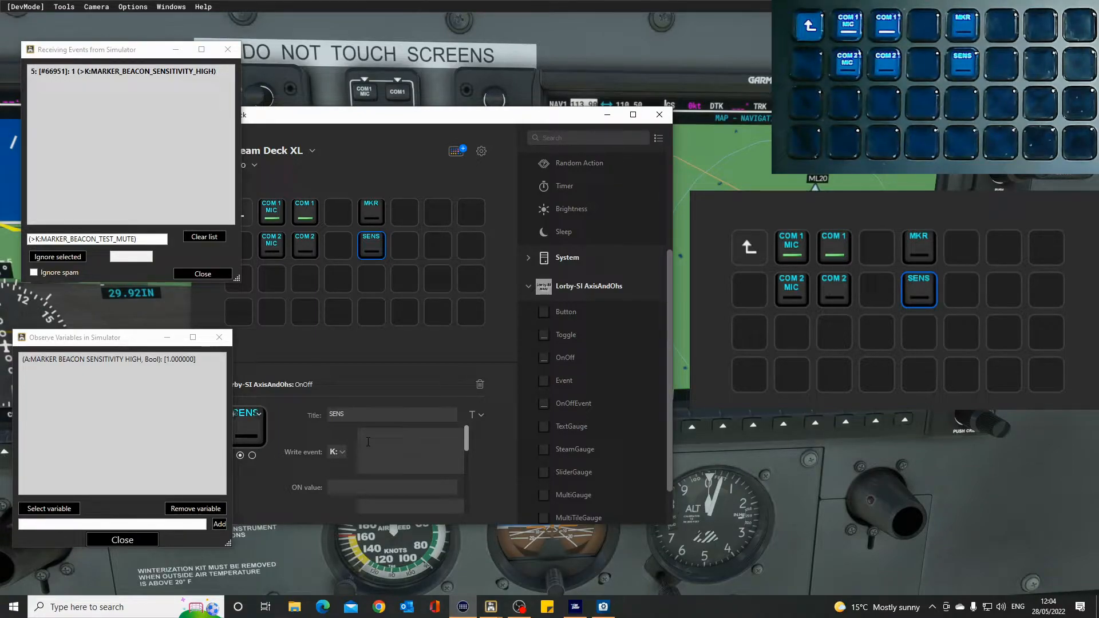
pyautogui.click(138, 71)
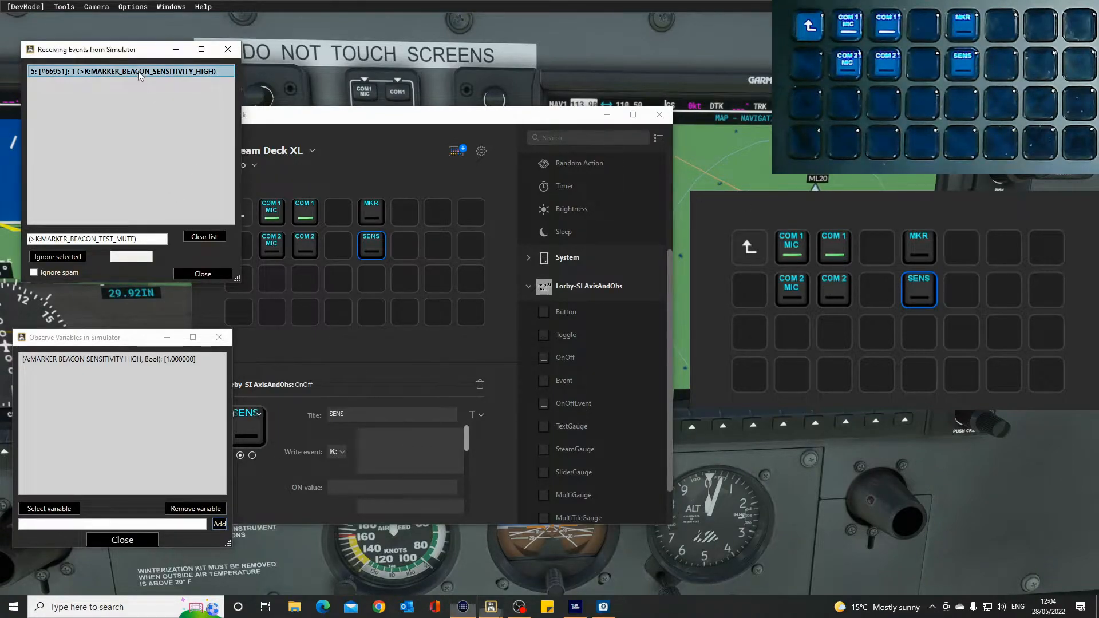
pyautogui.click(130, 239)
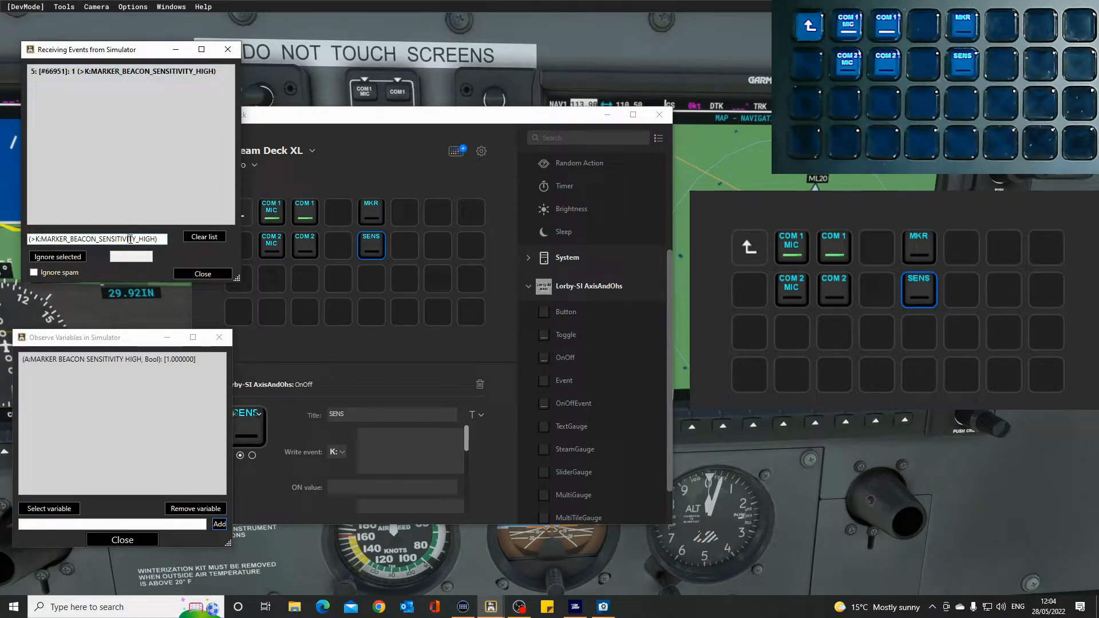
pyautogui.doubleClick(131, 239)
pyautogui.hotkey('ctrl', 'c')
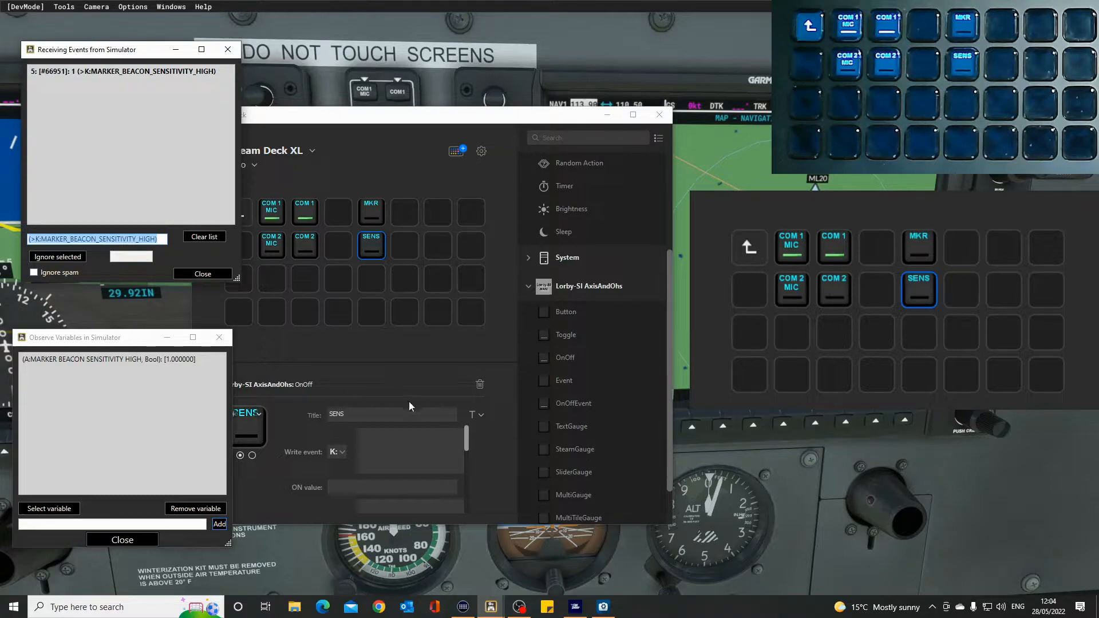
# Step: Set the SENS key's first K: write event to MARKER_BEACON_SENSITIVITY_HIGH with an ON value of 1
pyautogui.click(367, 438)
pyautogui.hotkey('ctrl', 'v')
pyautogui.moveTo(380, 435); pyautogui.dragTo(360, 435)
pyautogui.press('BackSpace')
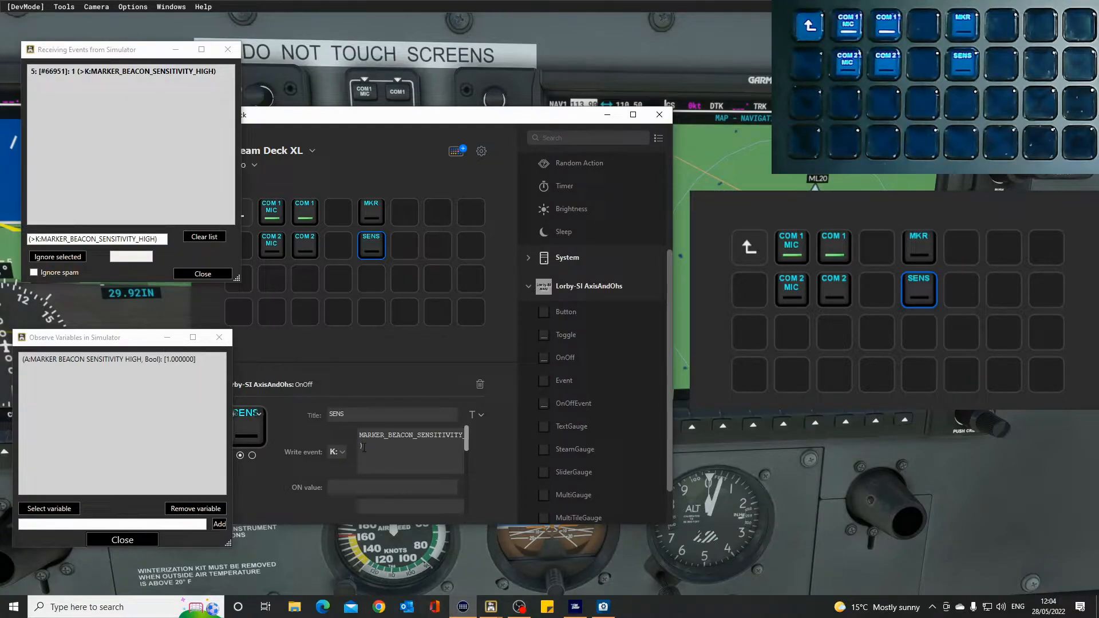
pyautogui.click(364, 448)
pyautogui.press('BackSpace')
pyautogui.write('1')
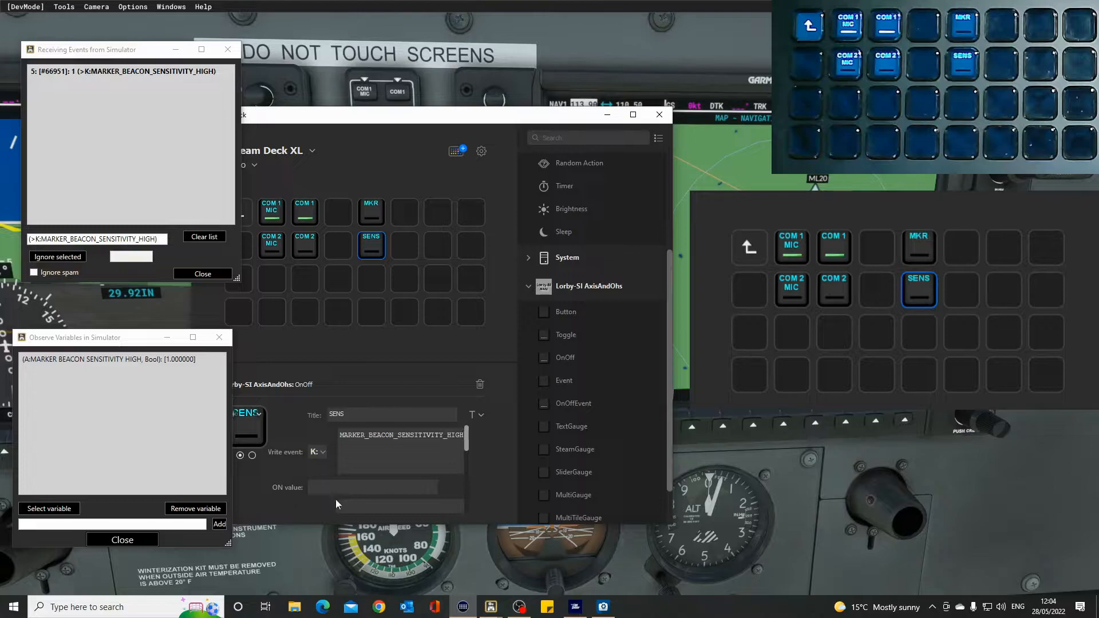
pyautogui.click(333, 487)
# Step: Set the second K: write event to MARKER_BEACON_SENSITIVITY_HIGH with OFF value 0 and submit the SENS key's settings
pyautogui.scroll(-1, 466, 442)
pyautogui.click(374, 476)
pyautogui.hotkey('ctrl', 'v')
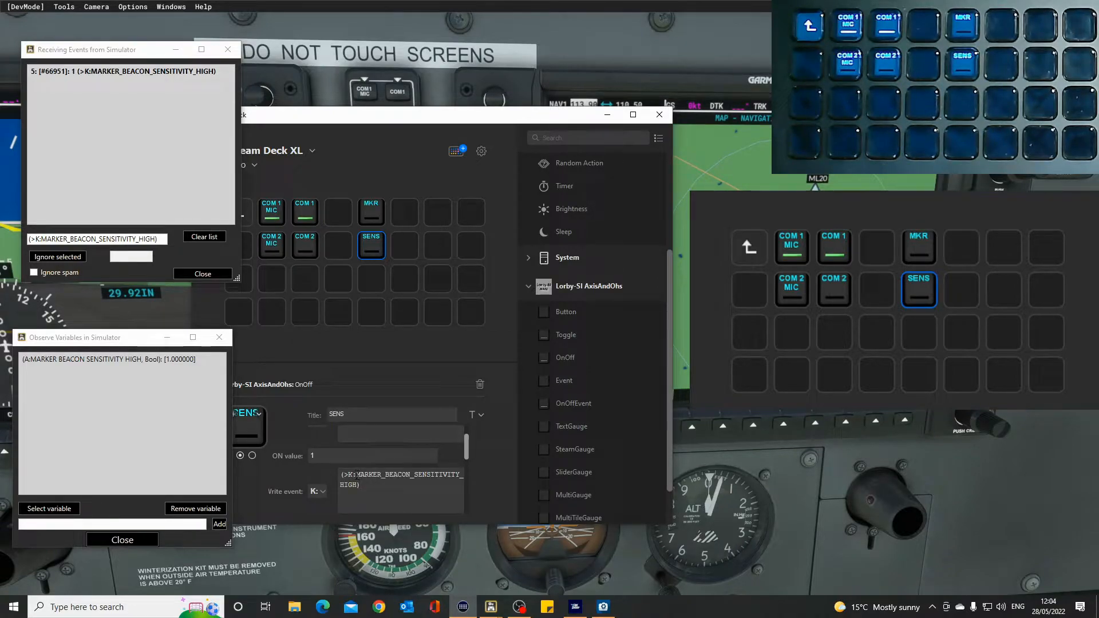
pyautogui.moveTo(356, 474); pyautogui.dragTo(341, 475)
pyautogui.press('BackSpace')
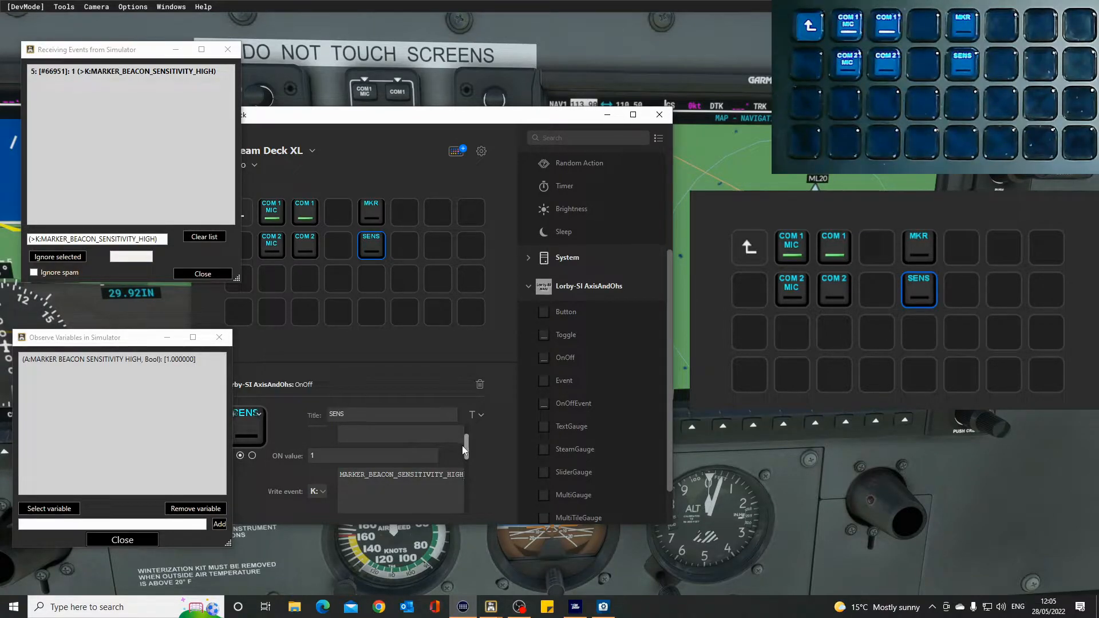
pyautogui.moveTo(465, 452); pyautogui.dragTo(466, 466)
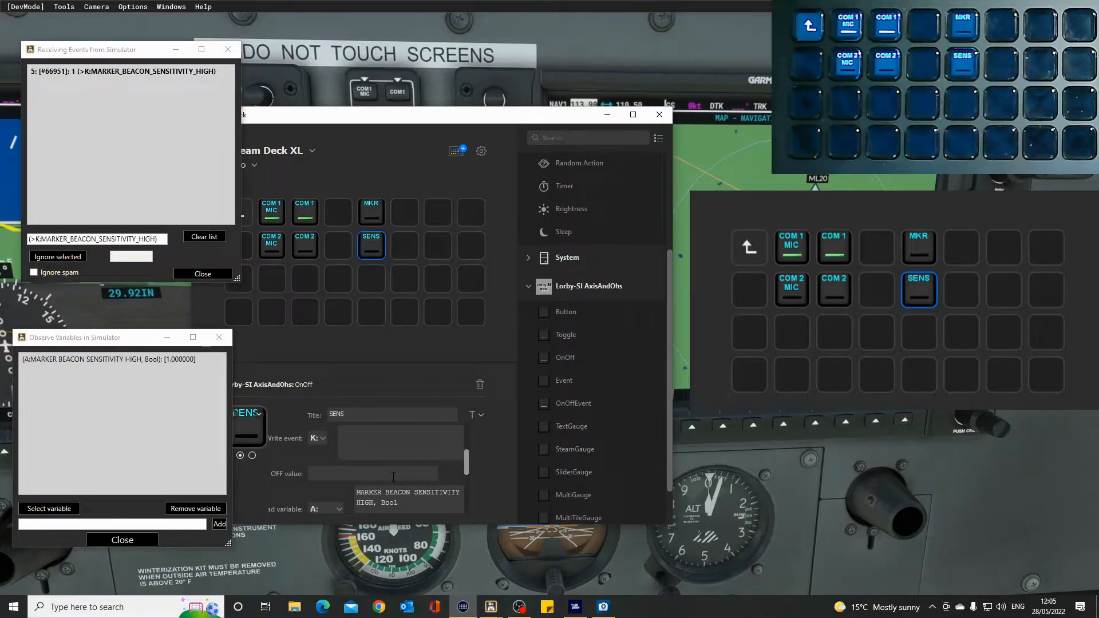
pyautogui.write('0')
pyautogui.moveTo(465, 464); pyautogui.dragTo(467, 510)
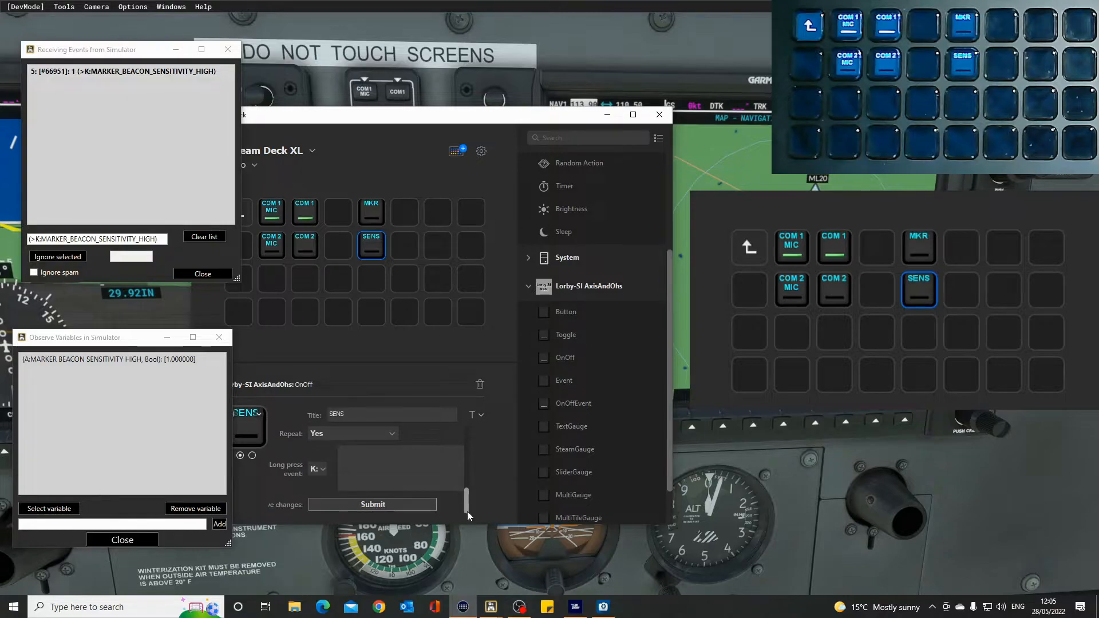
pyautogui.click(382, 504)
# Step: Uncover the cockpit audio panel and move the SENS key to the slot immediately after MKR in the same row
pyautogui.moveTo(369, 122); pyautogui.dragTo(397, 268)
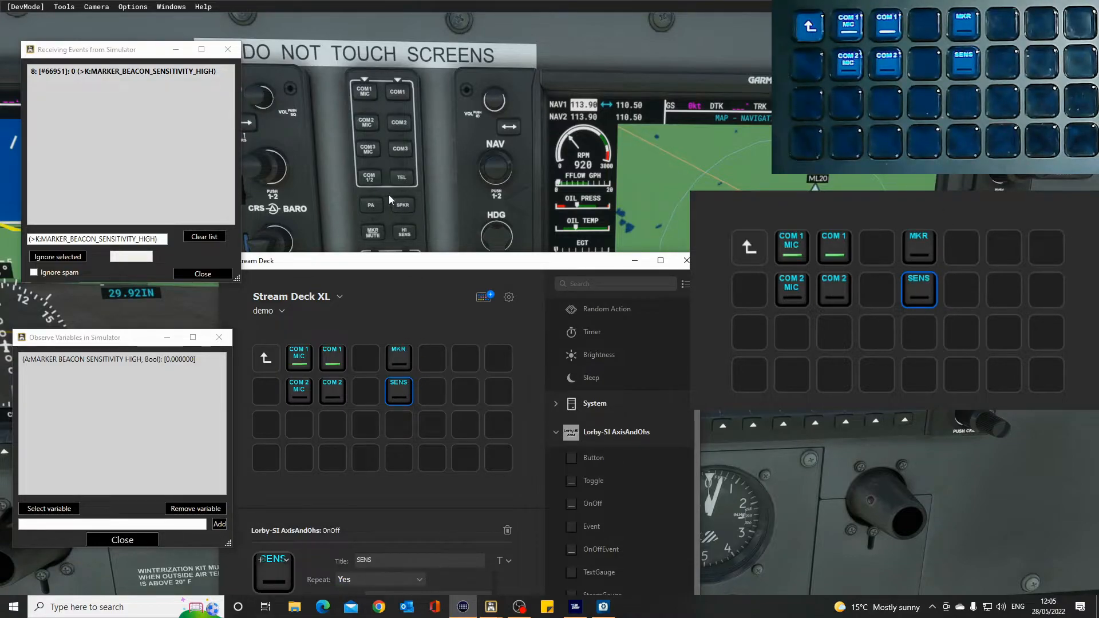
pyautogui.moveTo(412, 255); pyautogui.dragTo(413, 296)
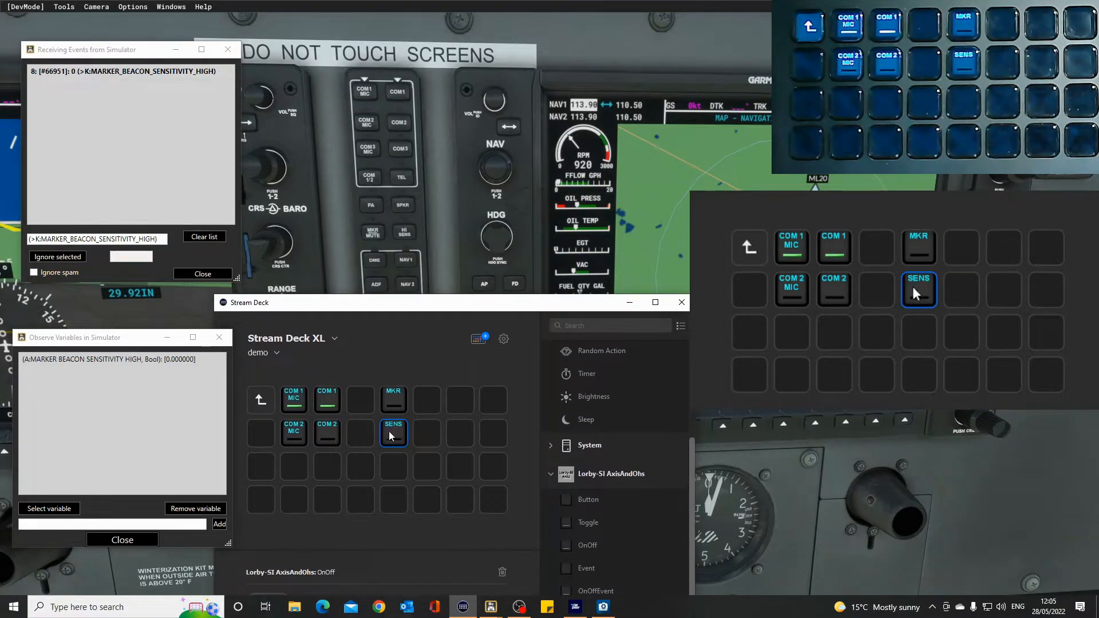
pyautogui.moveTo(395, 428); pyautogui.dragTo(428, 399)
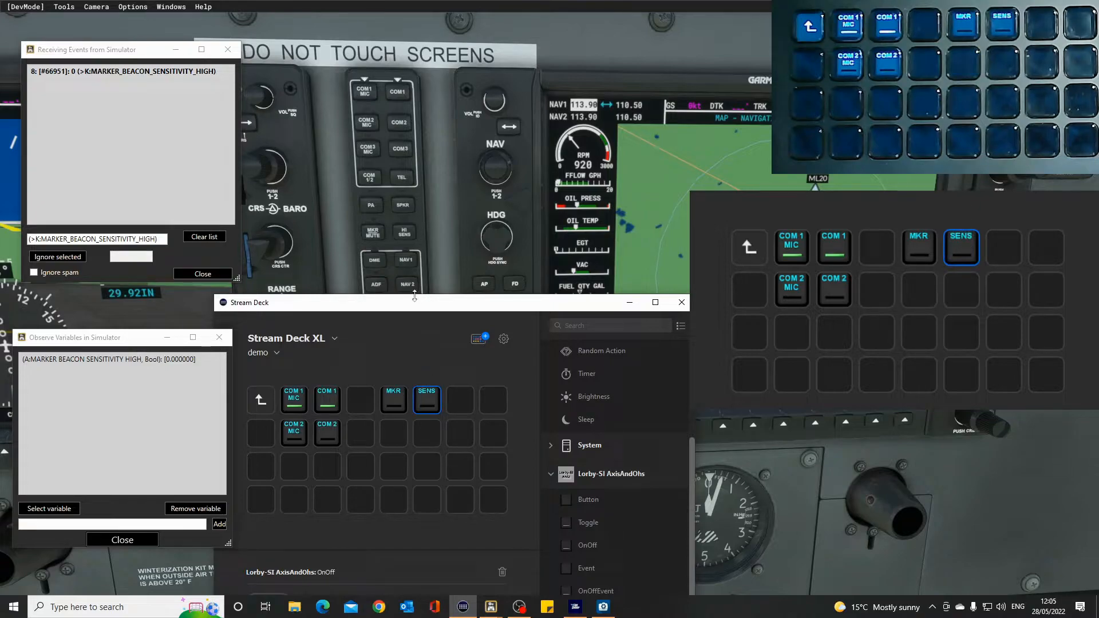
pyautogui.moveTo(408, 313)
pyautogui.mouseDown()
pyautogui.moveTo(395, 322)
pyautogui.moveTo(456, 293)
pyautogui.moveTo(411, 317)
pyautogui.mouseUp()
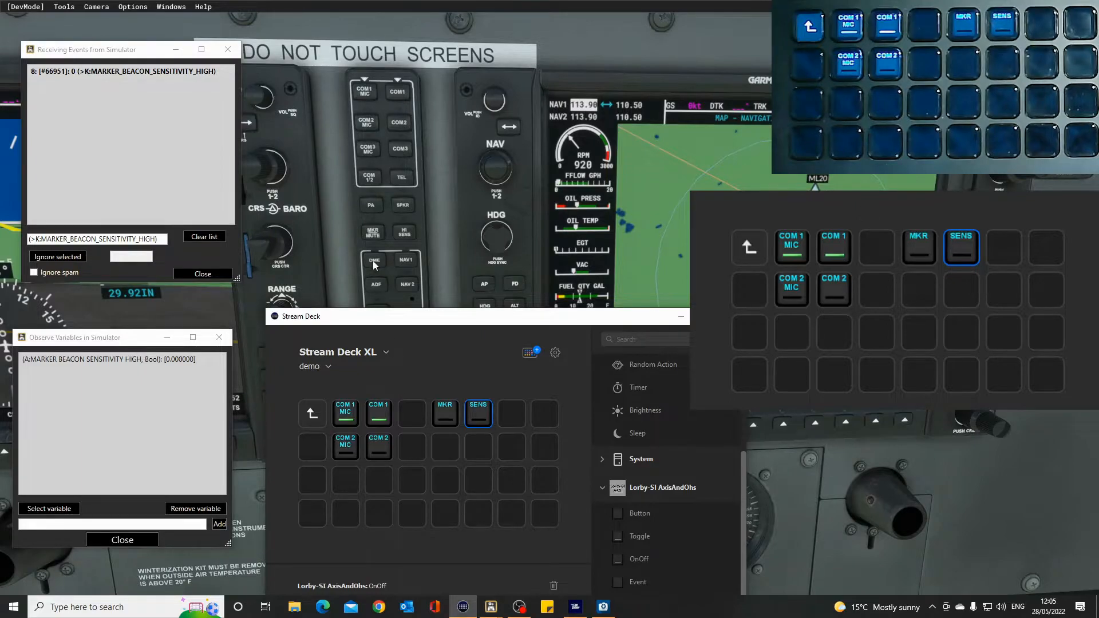
# Step: Clear the received events list and remove the MARKER BEACON SENSITIVITY HIGH variable from the observed variables
pyautogui.click(180, 71)
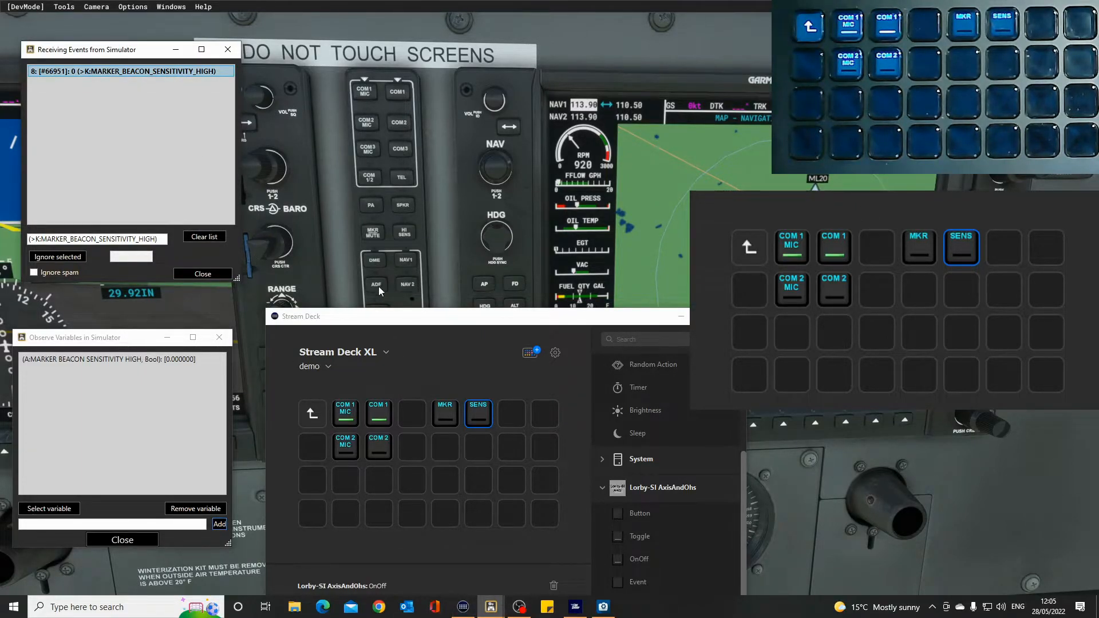
pyautogui.moveTo(389, 319); pyautogui.dragTo(394, 346)
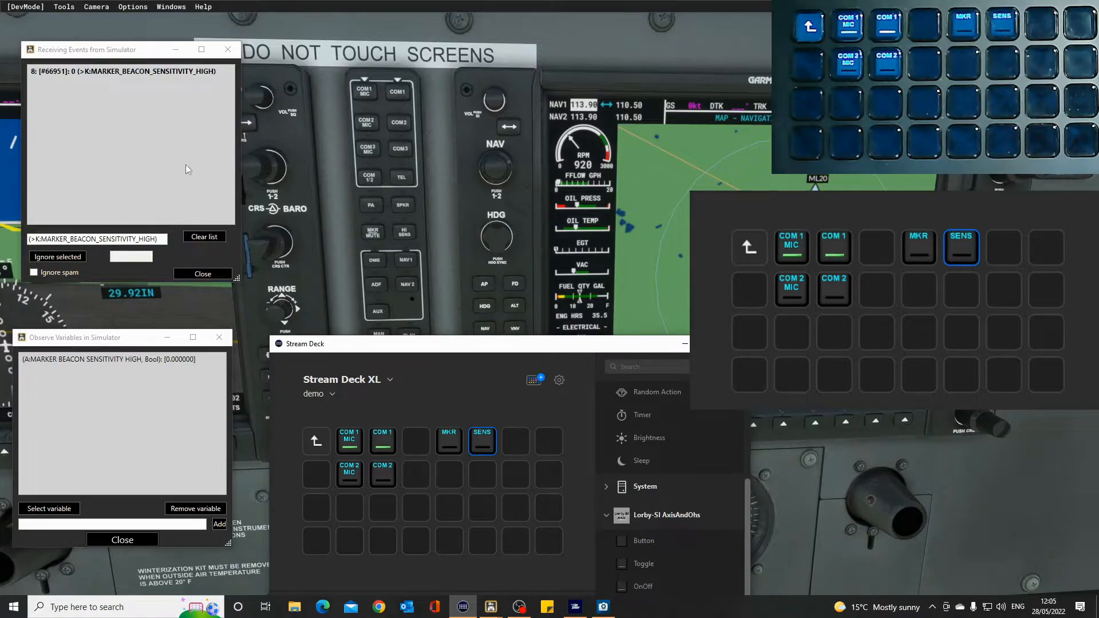
pyautogui.click(119, 71)
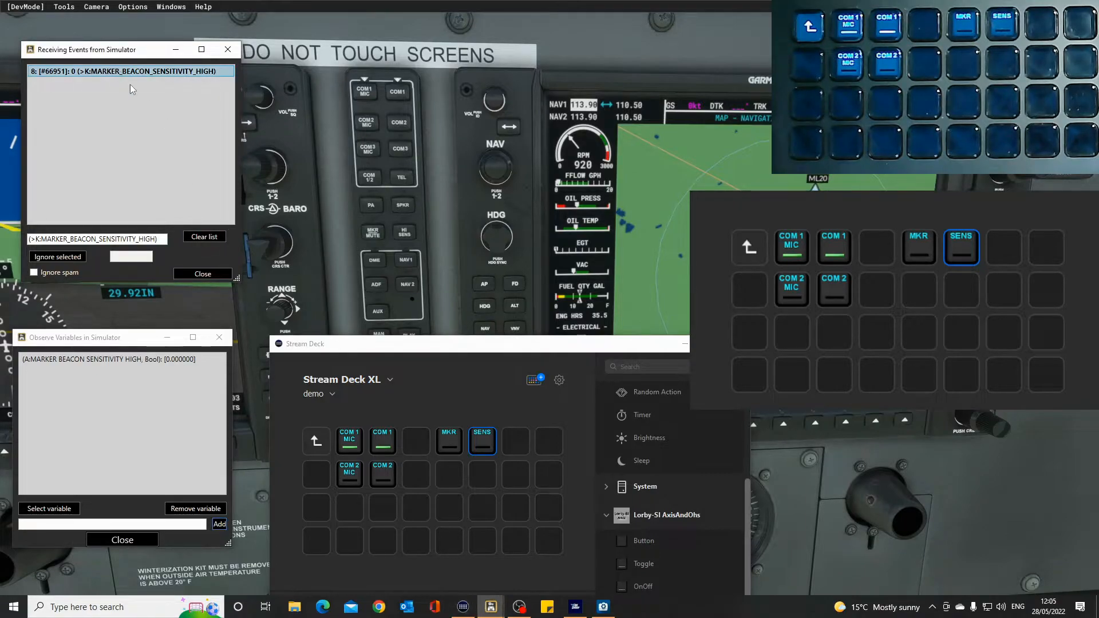
pyautogui.click(206, 245)
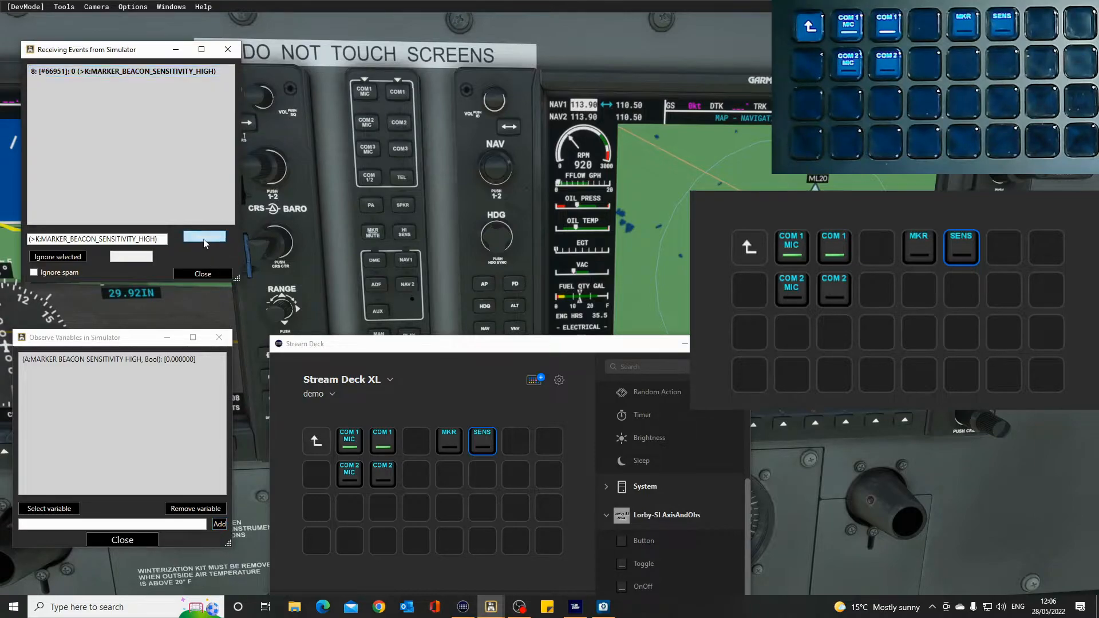
pyautogui.click(180, 361)
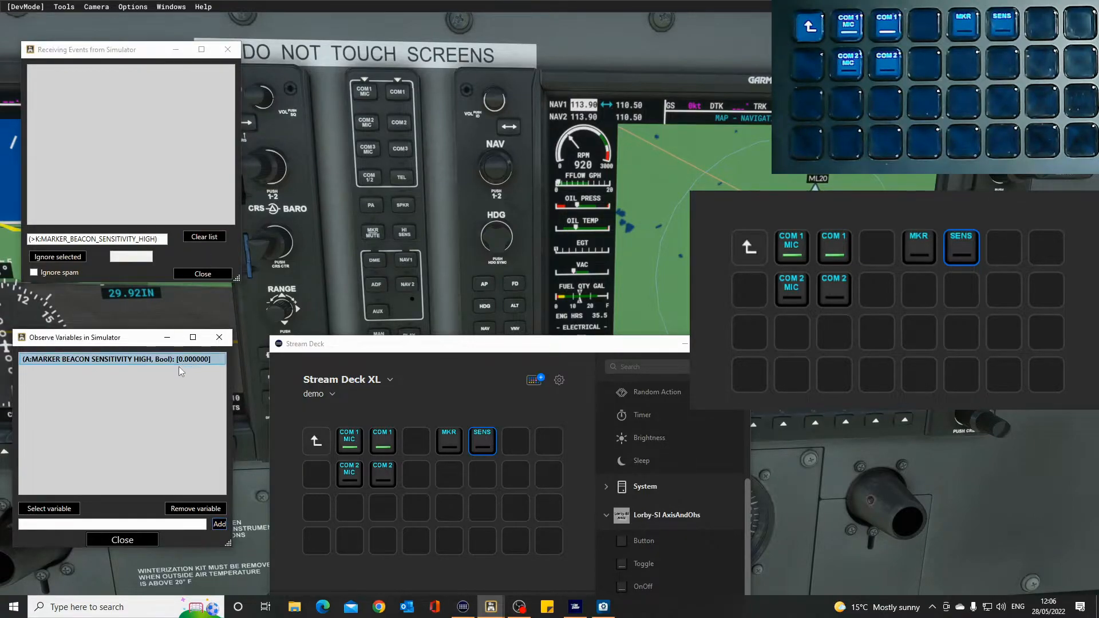
pyautogui.click(196, 509)
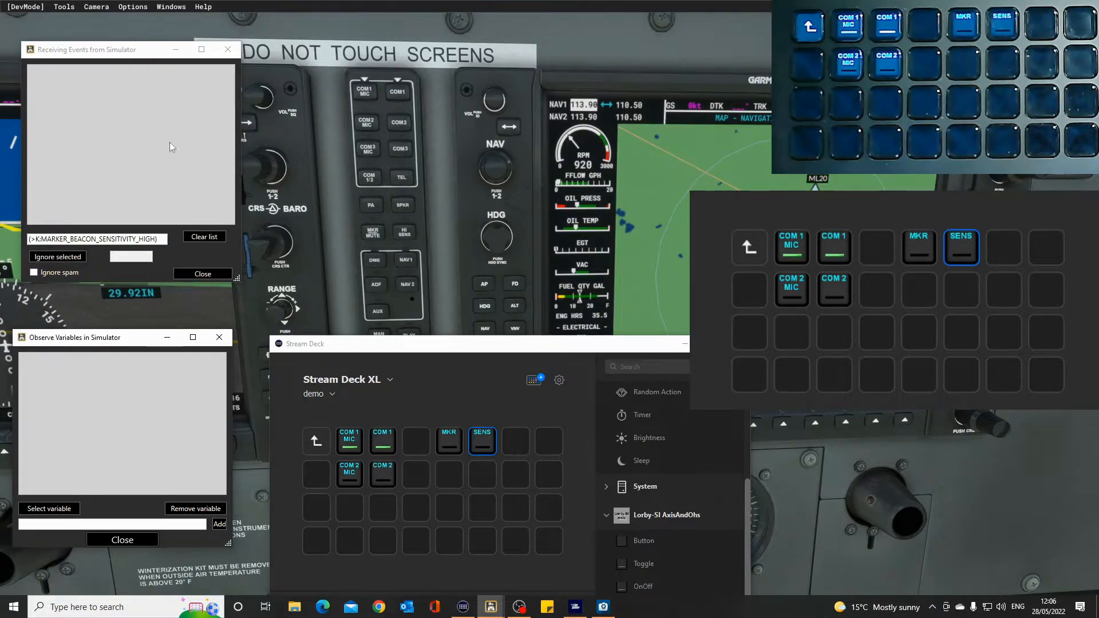
# Step: Toggle DME on the cockpit audio panel several times to capture its simulator event
pyautogui.click(372, 261)
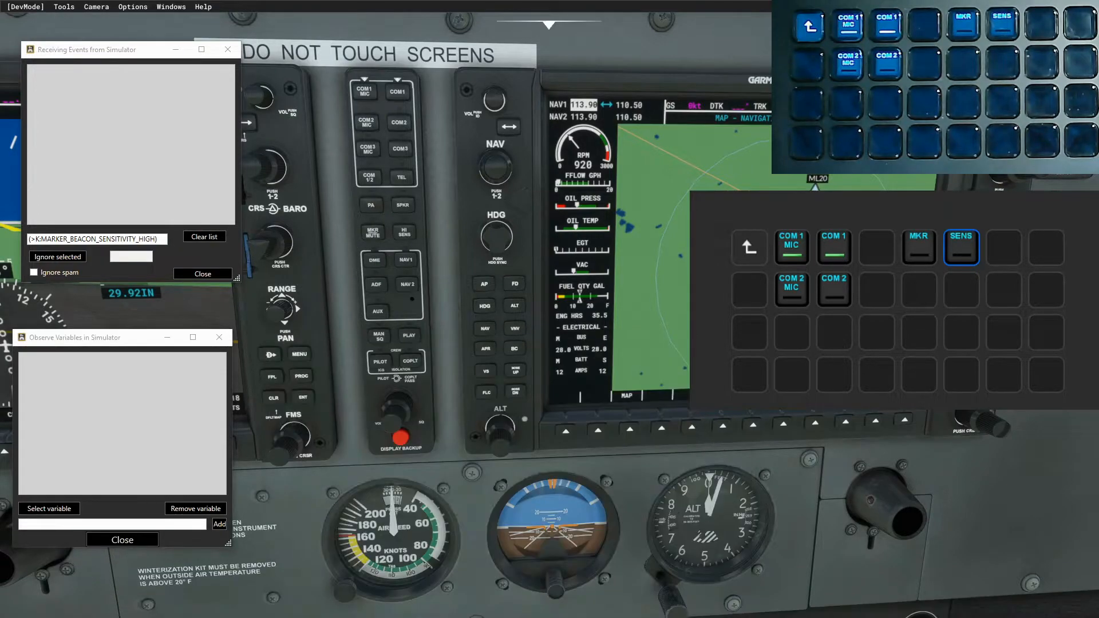
pyautogui.click(378, 261)
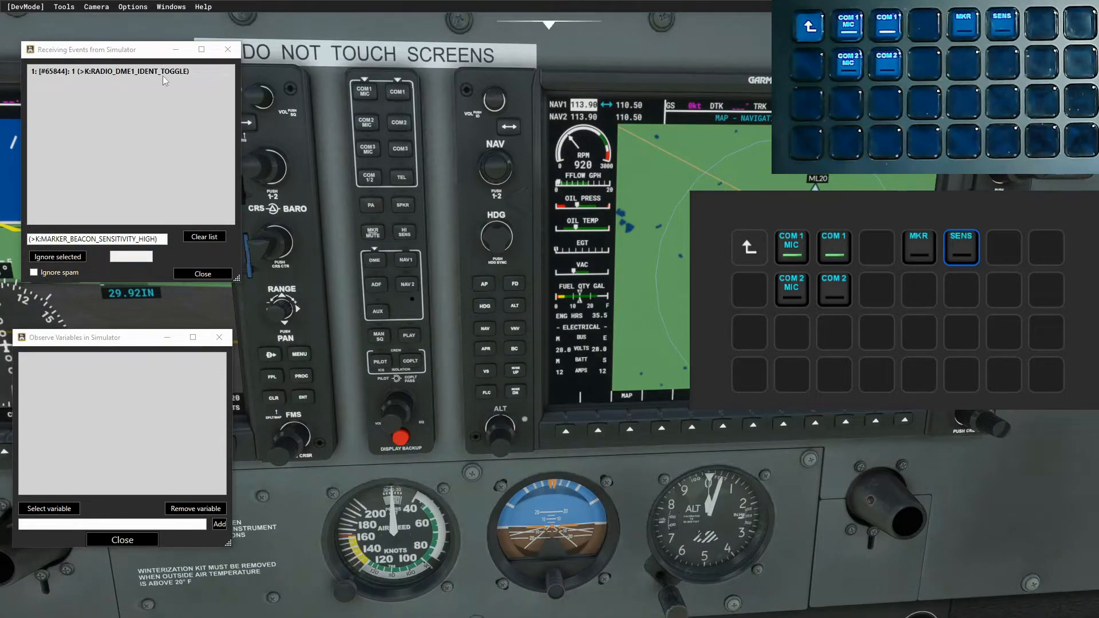
pyautogui.click(378, 262)
# Step: Filter the simulator variables by "dme" and add A:DME SOUND, Bool from Aircraft System Variables to the observed variables
pyautogui.click(69, 512)
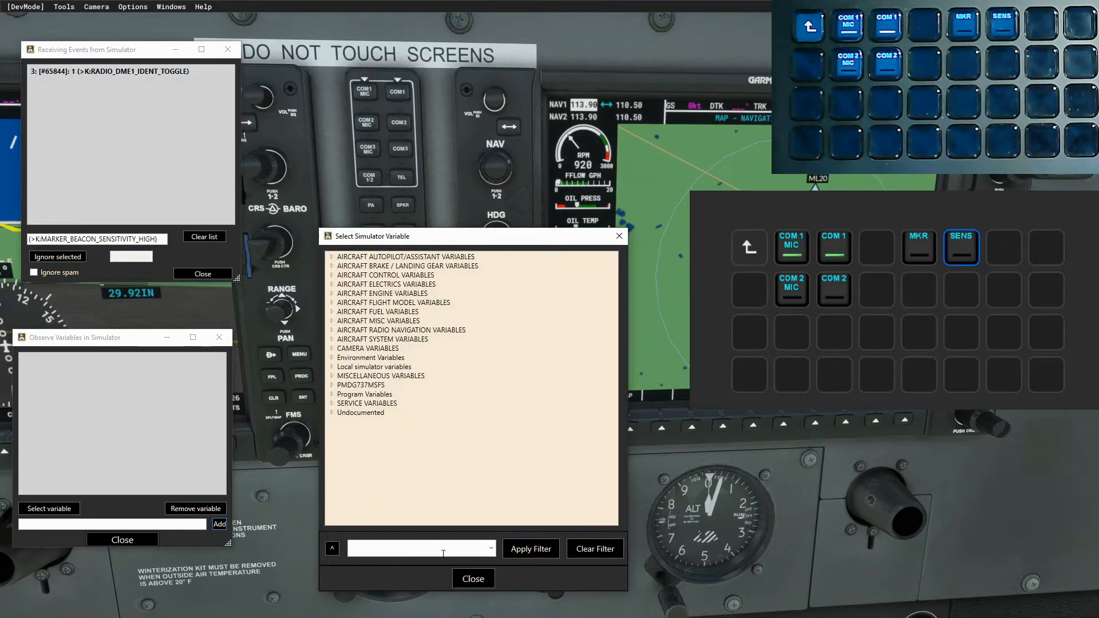
pyautogui.write('dme')
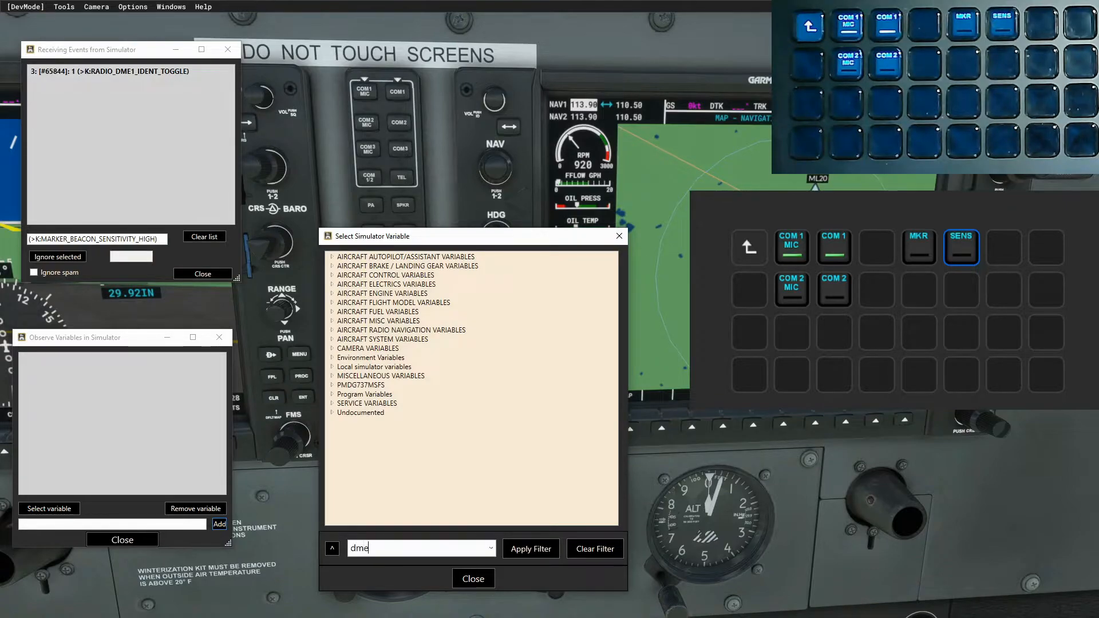
pyautogui.press('Return')
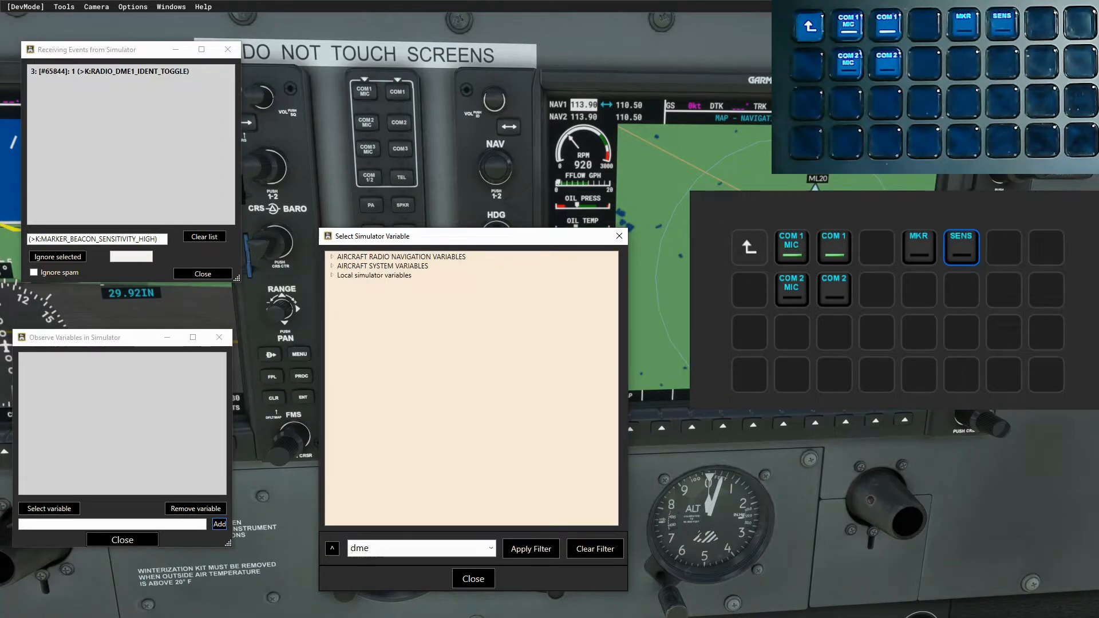
pyautogui.click(332, 258)
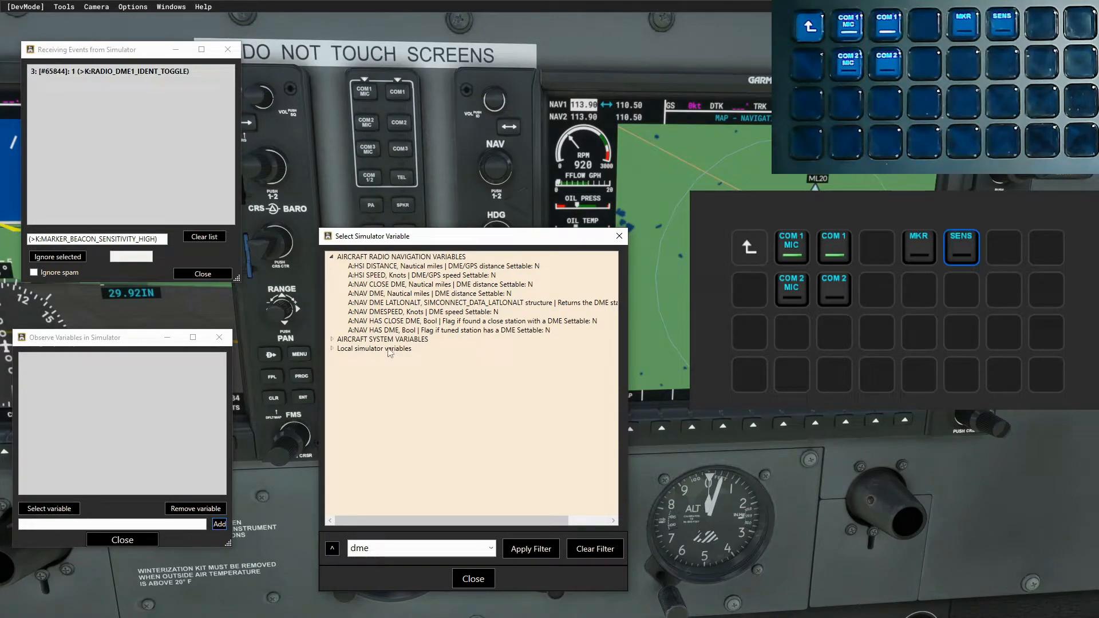
pyautogui.click(332, 340)
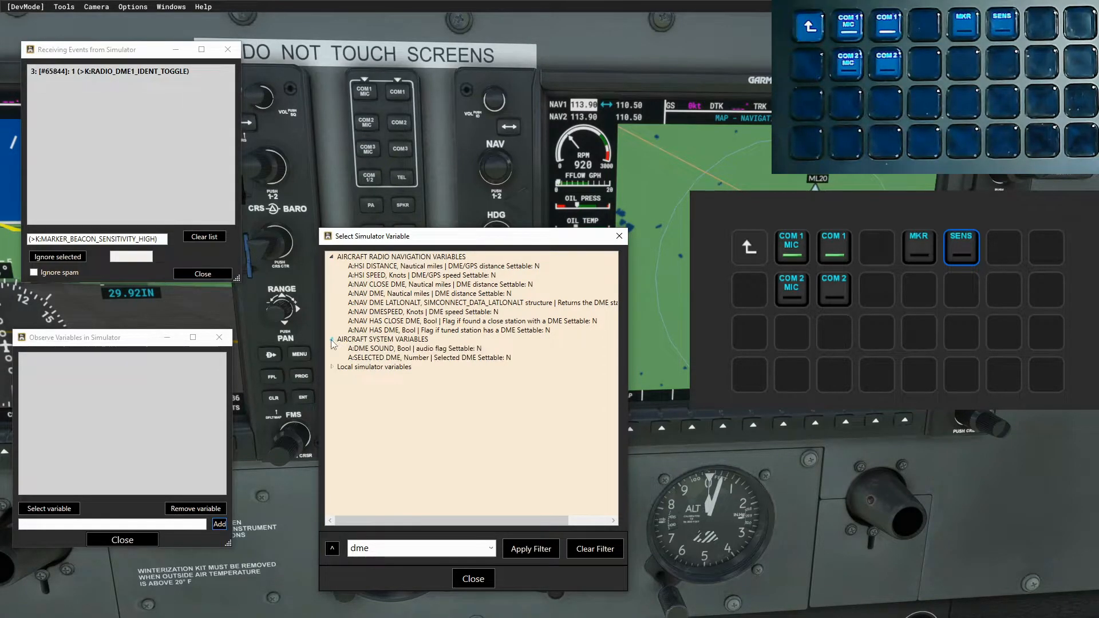
pyautogui.doubleClick(380, 350)
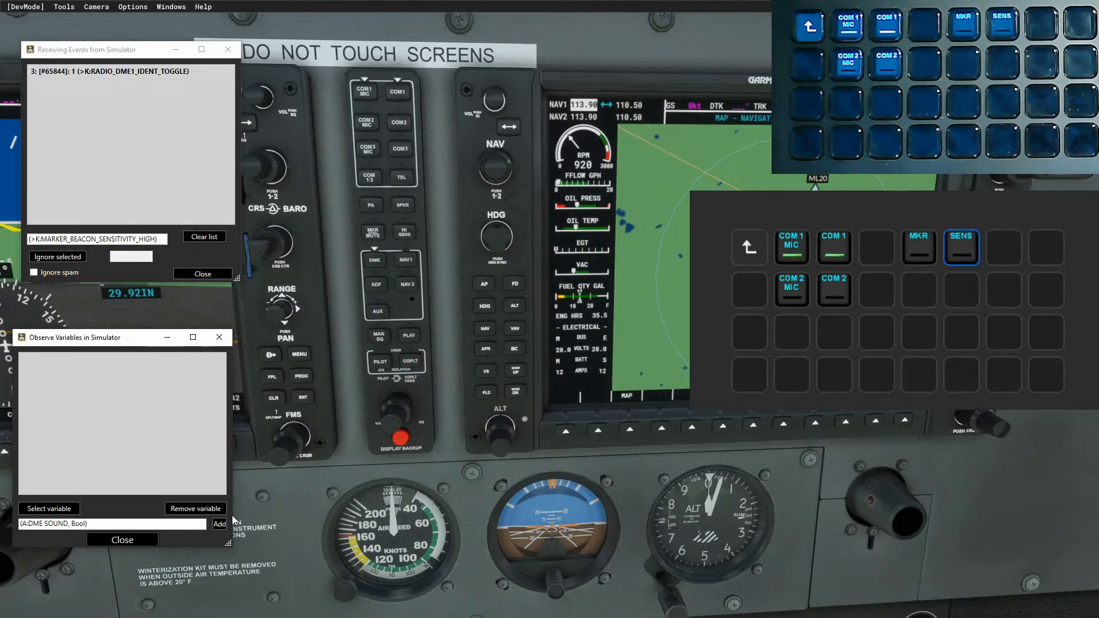
pyautogui.click(220, 524)
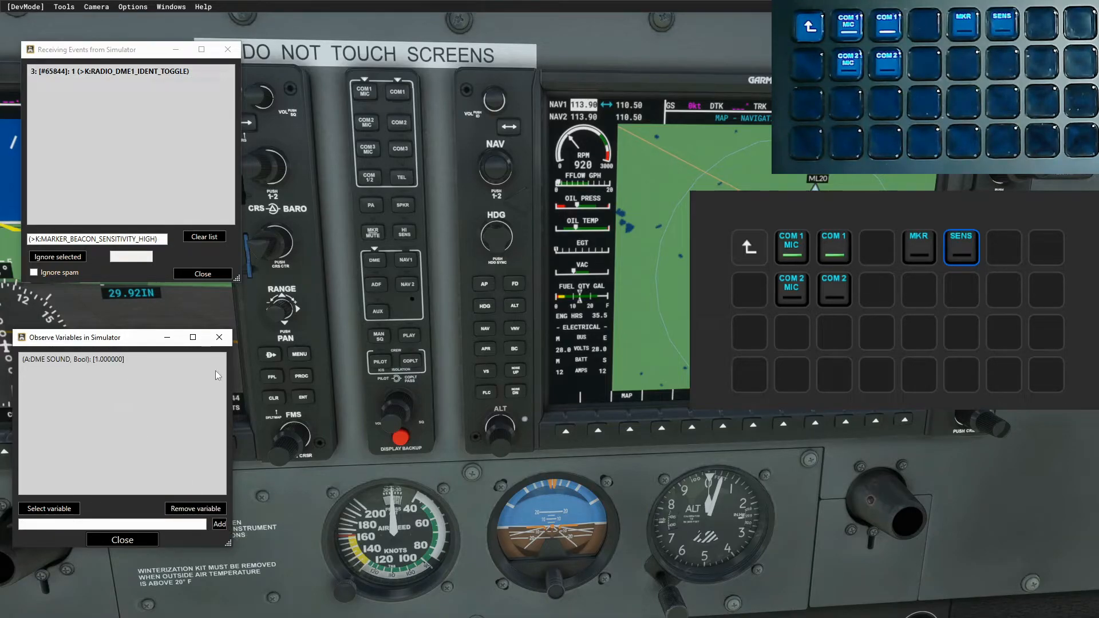
# Step: Toggle DME on the cockpit audio panel several times to check that the observed DME SOUND variable follows it
pyautogui.click(385, 263)
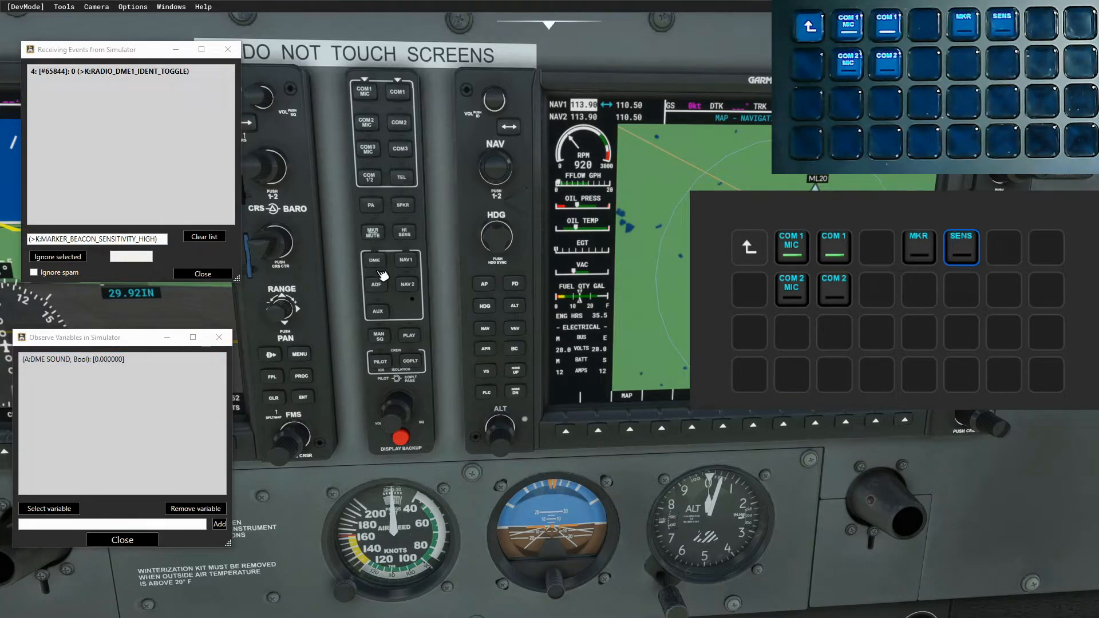
pyautogui.click(384, 265)
pyautogui.click(378, 263)
pyautogui.click(379, 263)
# Step: Switch to Stream Deck, place an AxisAndOhs Toggle action in the slot directly below MKR and title it DME
pyautogui.hotkey('alt', 'Tab')
pyautogui.moveTo(443, 353); pyautogui.dragTo(424, 219)
pyautogui.moveTo(602, 435); pyautogui.dragTo(430, 340)
pyautogui.click(422, 505)
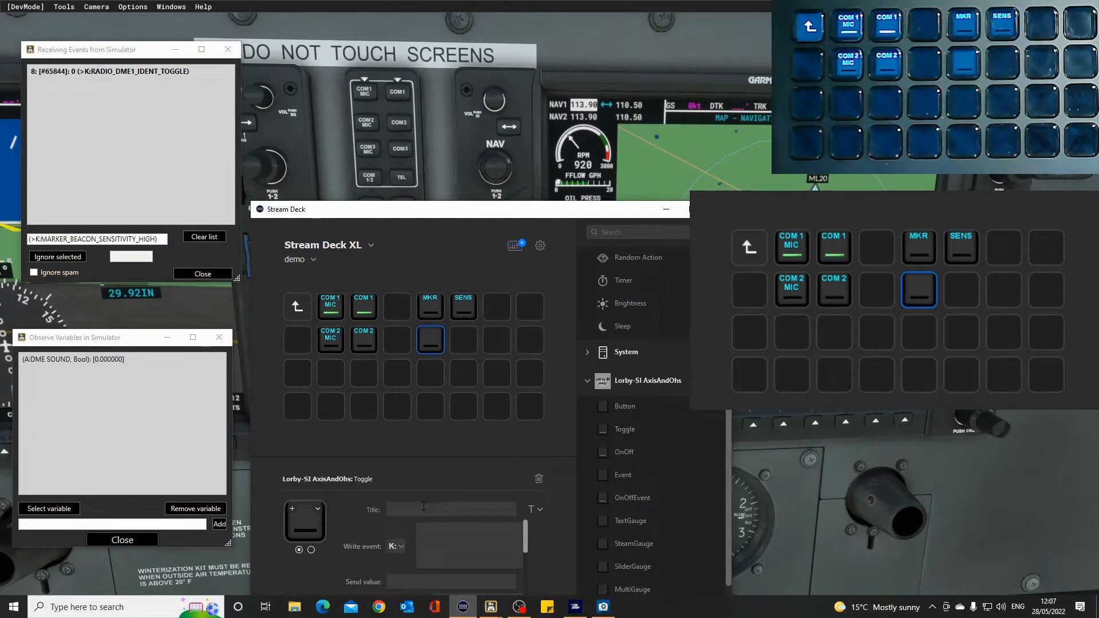
pyautogui.write('DME')
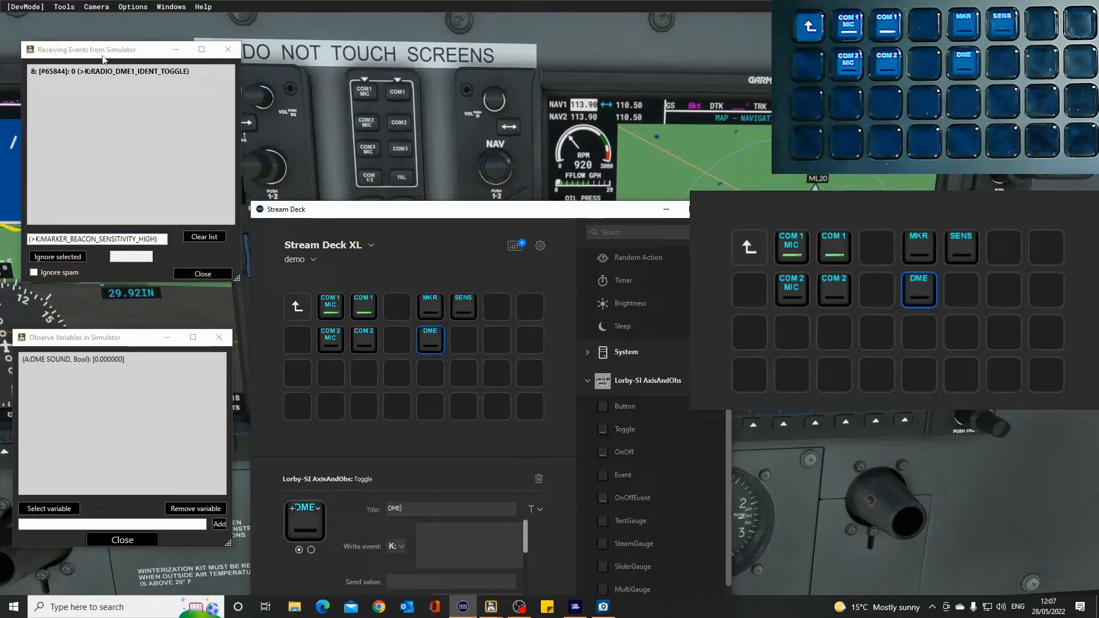
# Step: Set the DME key's K: write event to RADIO_DME1_IDENT_TOGGLE, copied from the received events, with send value 1
pyautogui.click(139, 71)
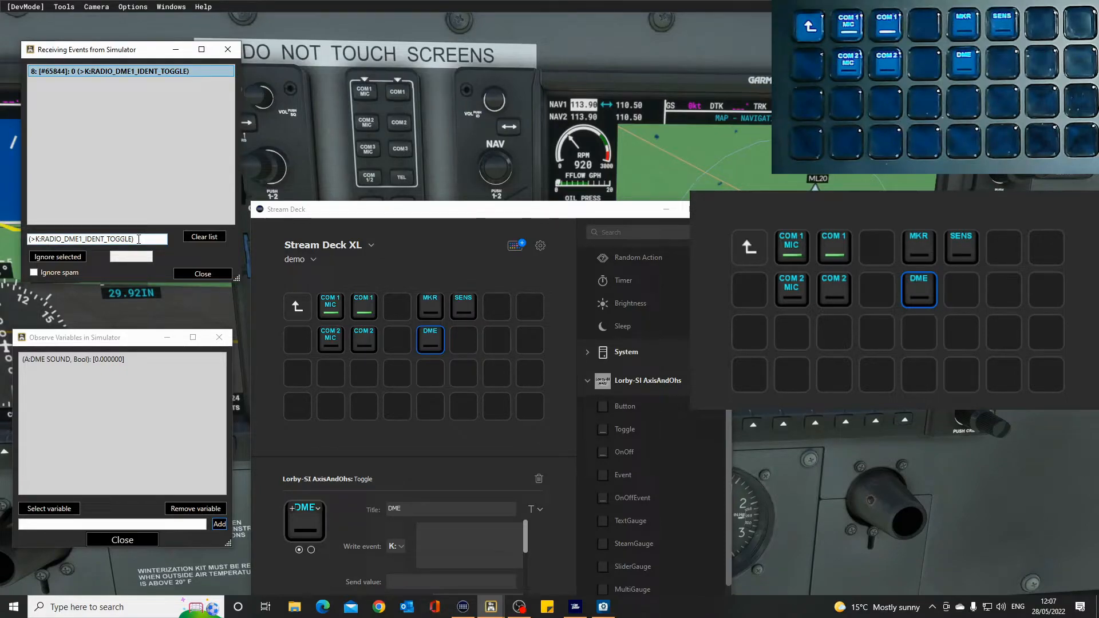
pyautogui.click(118, 241)
pyautogui.hotkey('ctrl', 'a')
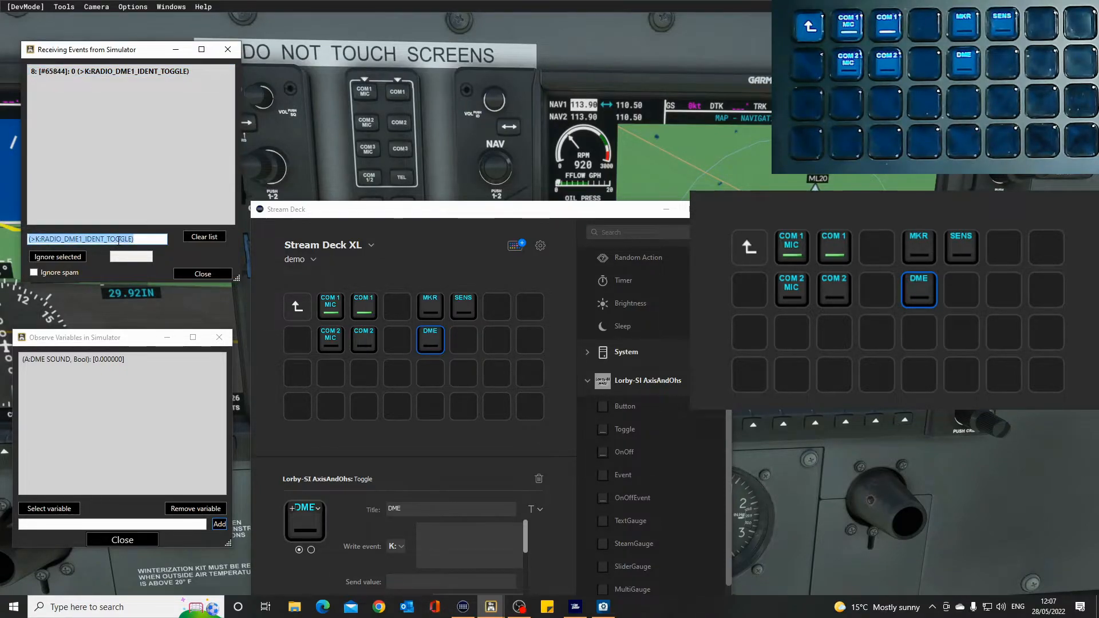
pyautogui.click(429, 526)
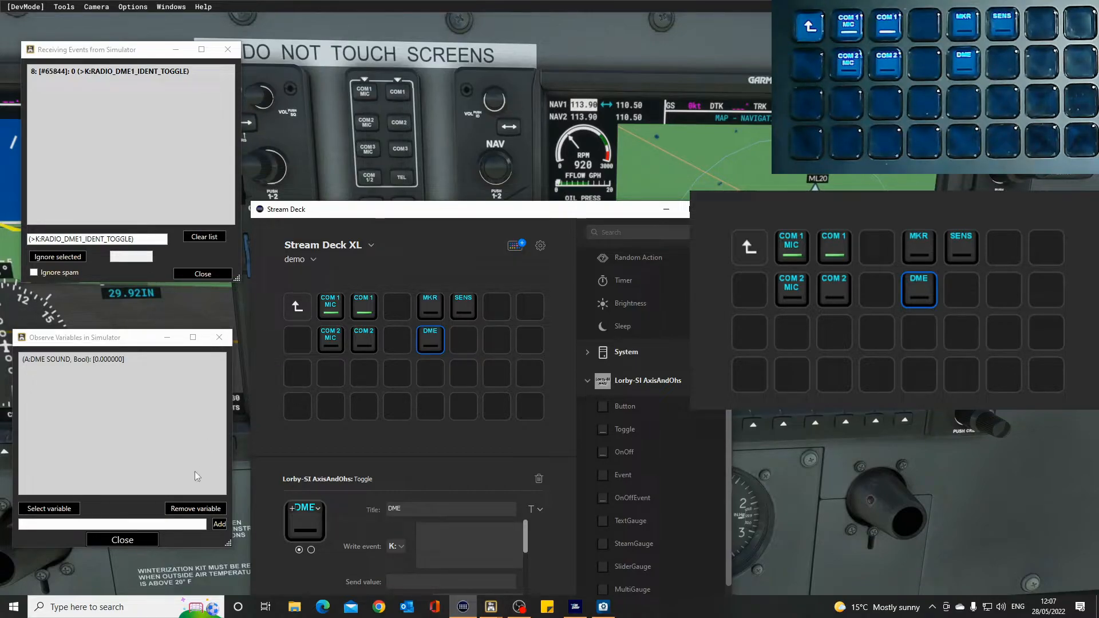
pyautogui.click(106, 238)
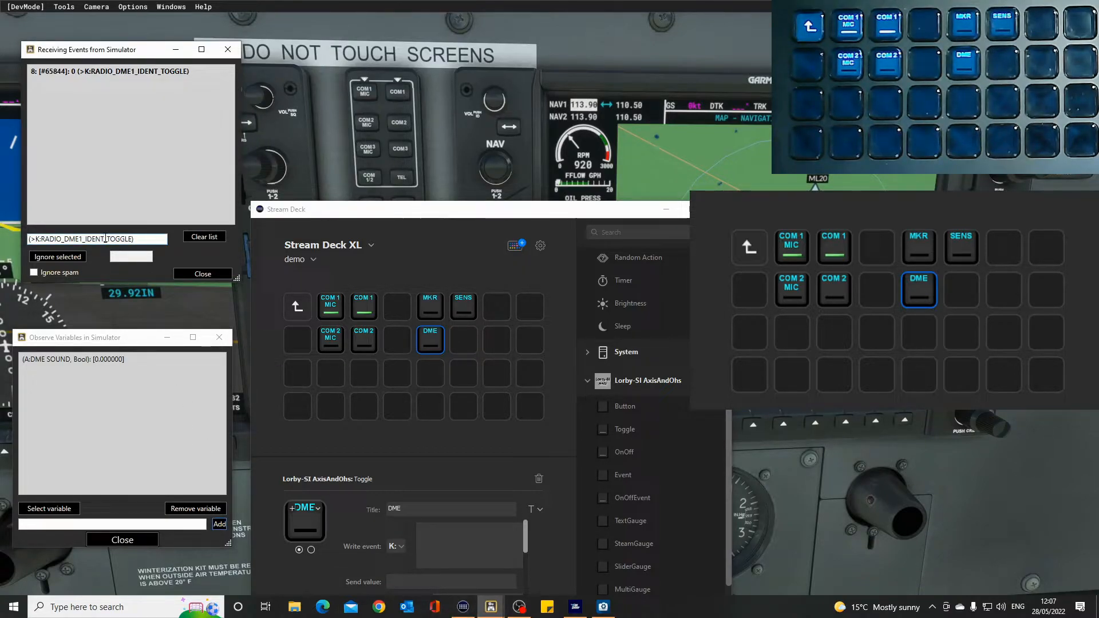
pyautogui.doubleClick(105, 239)
pyautogui.hotkey('ctrl', 'c')
pyautogui.click(431, 535)
pyautogui.hotkey('ctrl', 'v')
pyautogui.moveTo(424, 531); pyautogui.dragTo(403, 532)
pyautogui.press('BackSpace')
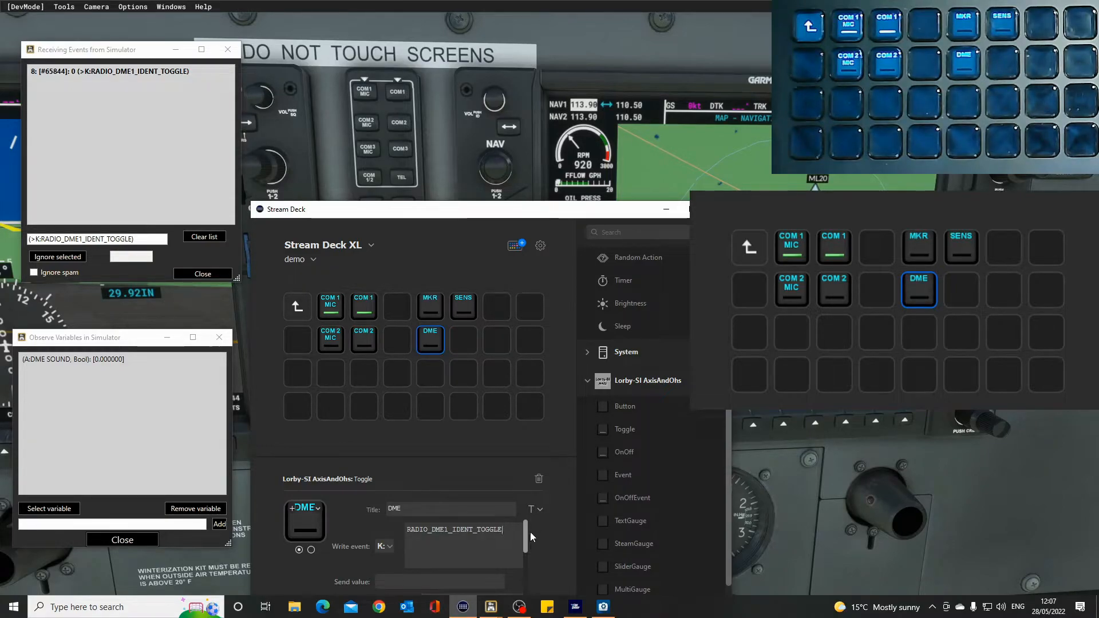
pyautogui.moveTo(524, 536); pyautogui.dragTo(526, 547)
pyautogui.click(479, 539)
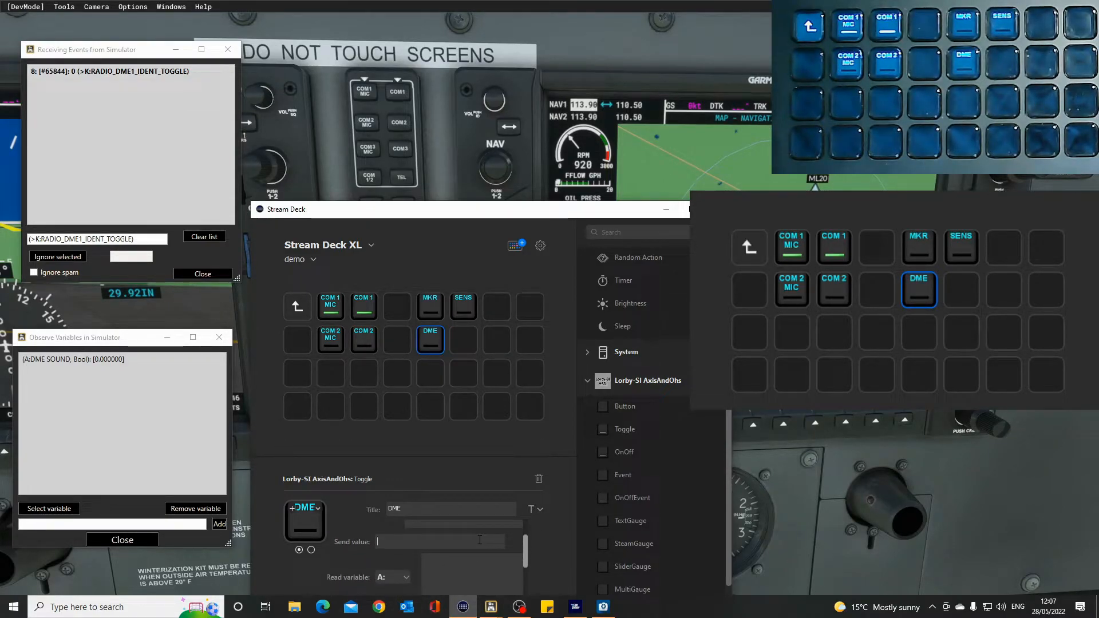
pyautogui.write('1')
# Step: Look up the DME sound variable in the simulator variables and set the DME key's A: read variable to DME SOUND, Bool
pyautogui.moveTo(524, 554)
pyautogui.mouseDown()
pyautogui.moveTo(524, 537)
pyautogui.moveTo(527, 562)
pyautogui.mouseUp()
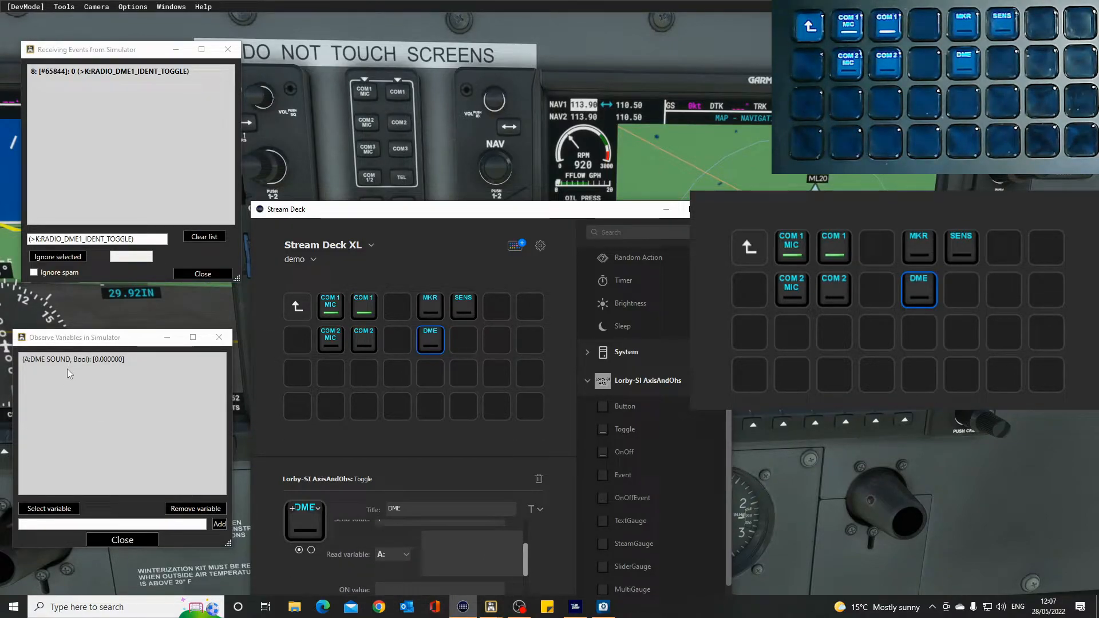
pyautogui.click(52, 509)
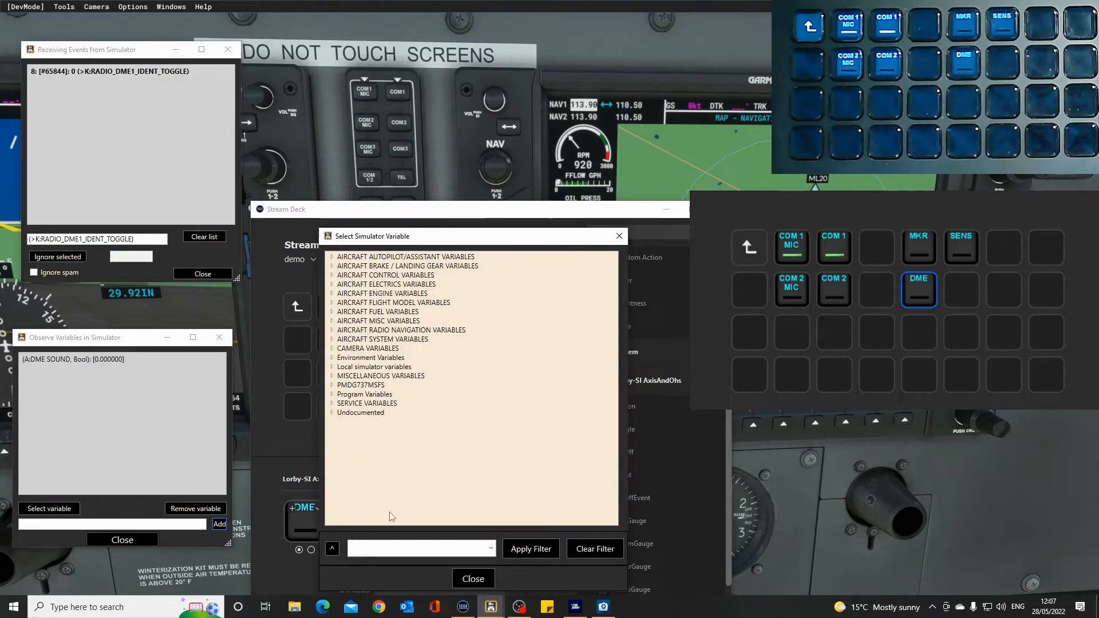
pyautogui.click(440, 553)
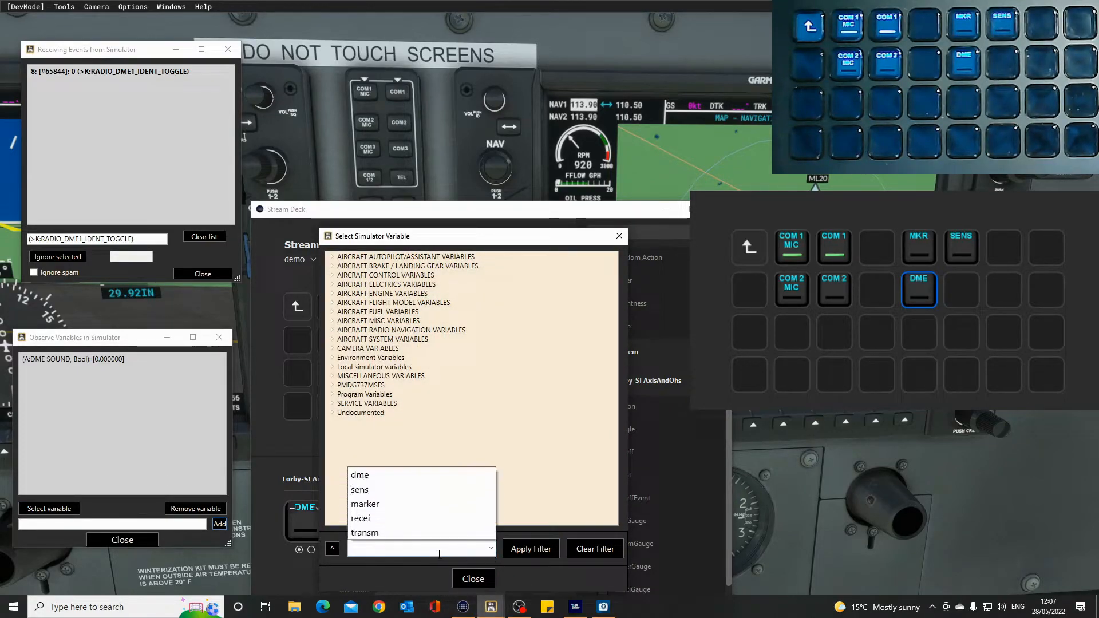
pyautogui.click(366, 475)
pyautogui.click(538, 554)
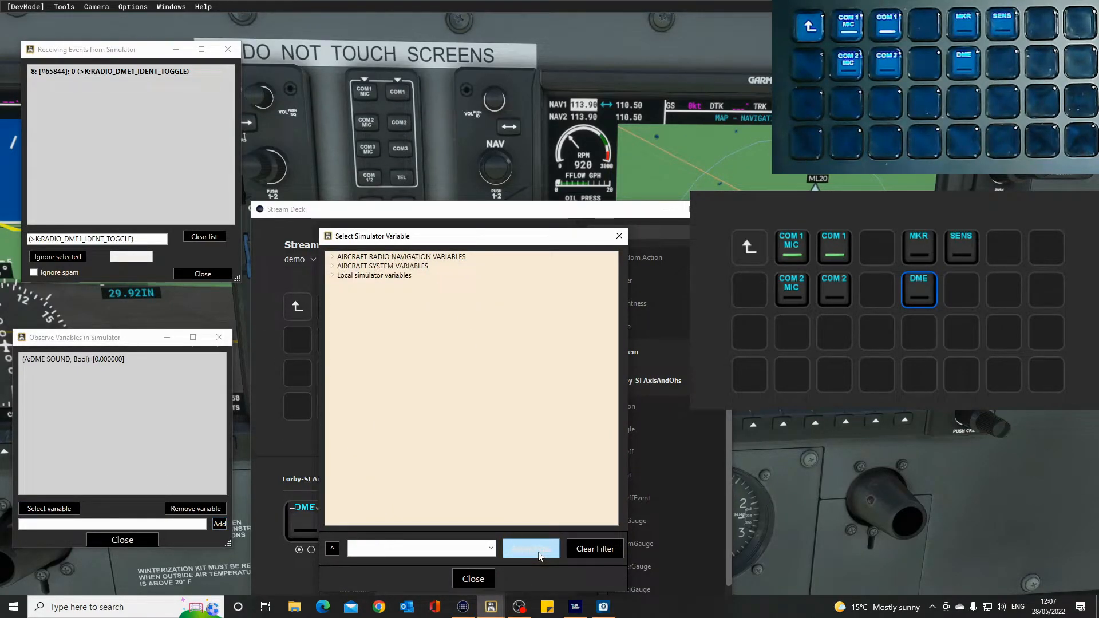
pyautogui.click(332, 266)
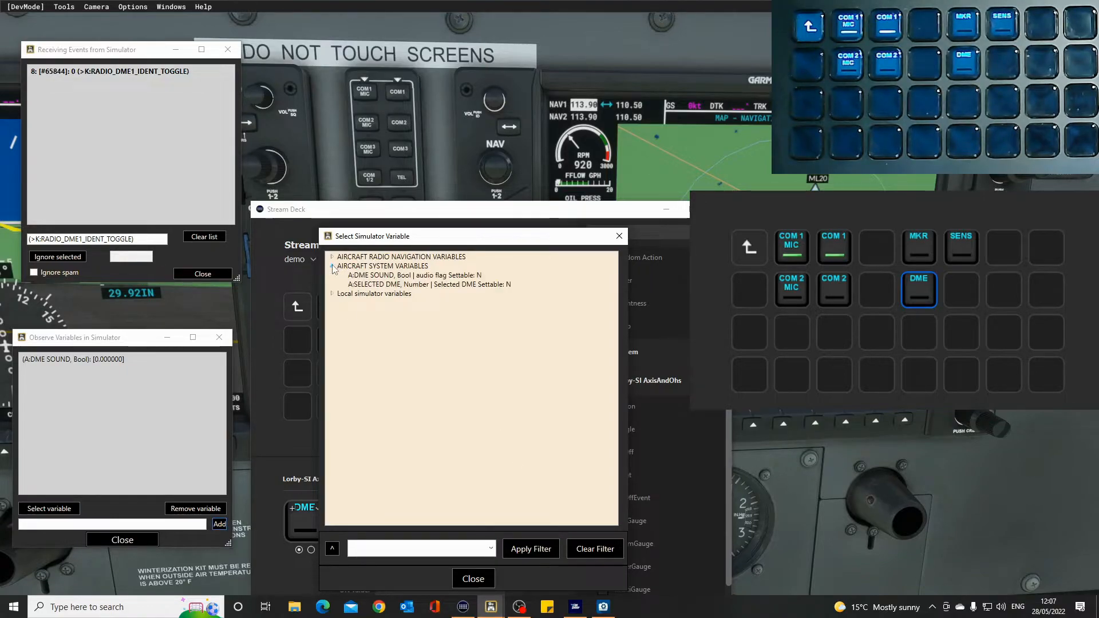
pyautogui.click(370, 276)
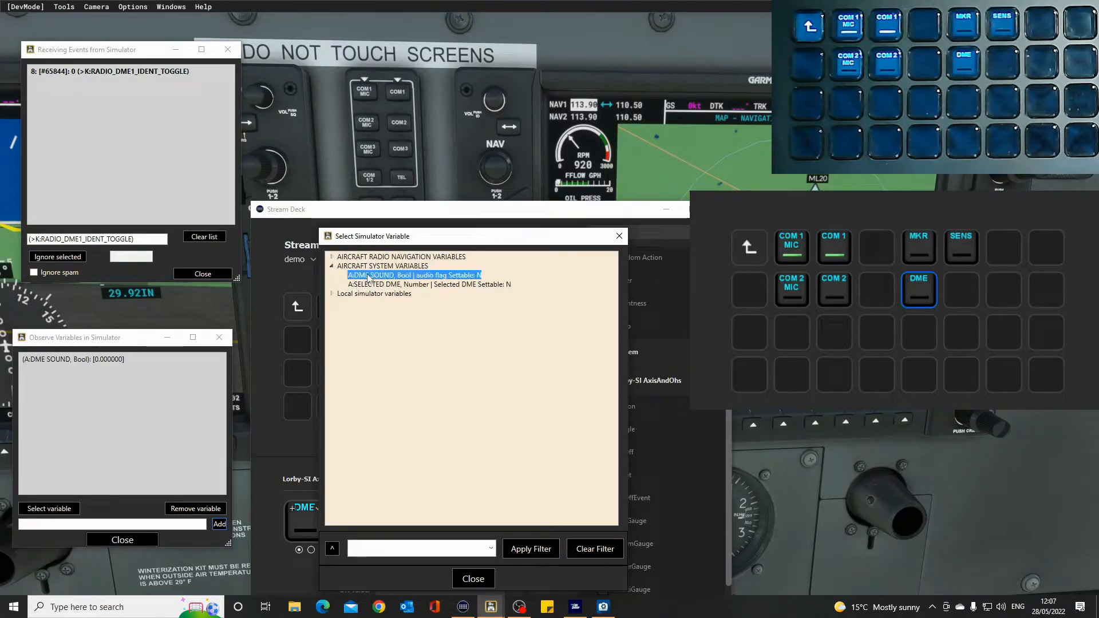
pyautogui.click(619, 236)
pyautogui.click(436, 551)
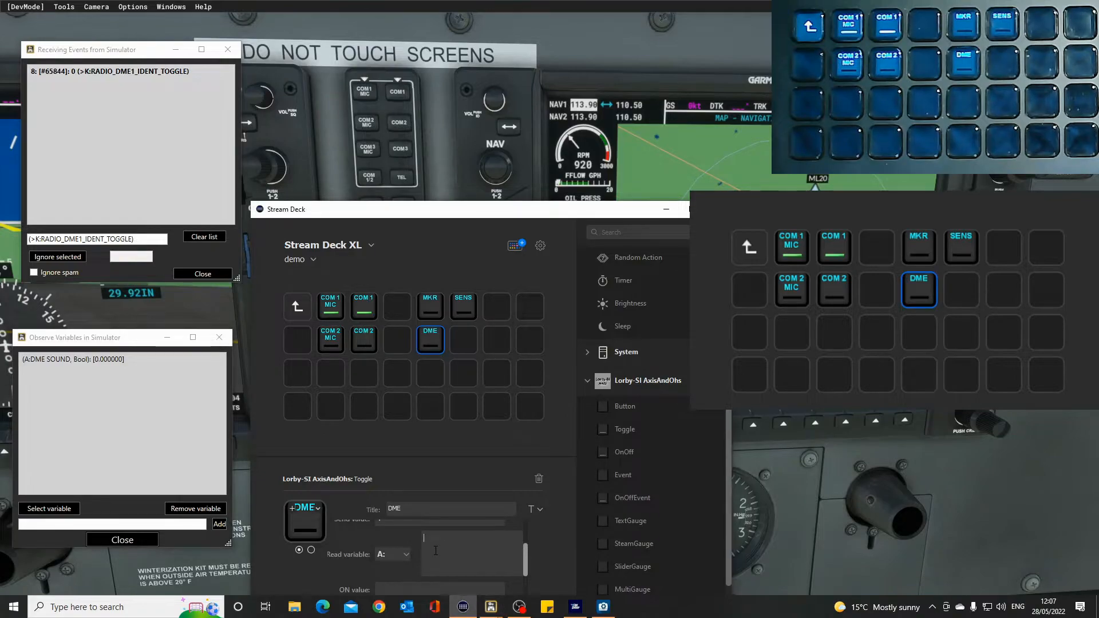
pyautogui.write('DME SOUND, Bool')
# Step: Set the DME key's ON value to 1, submit its settings and uncover the cockpit audio panel
pyautogui.moveTo(527, 558); pyautogui.dragTo(513, 566)
pyautogui.click(503, 565)
pyautogui.write('1')
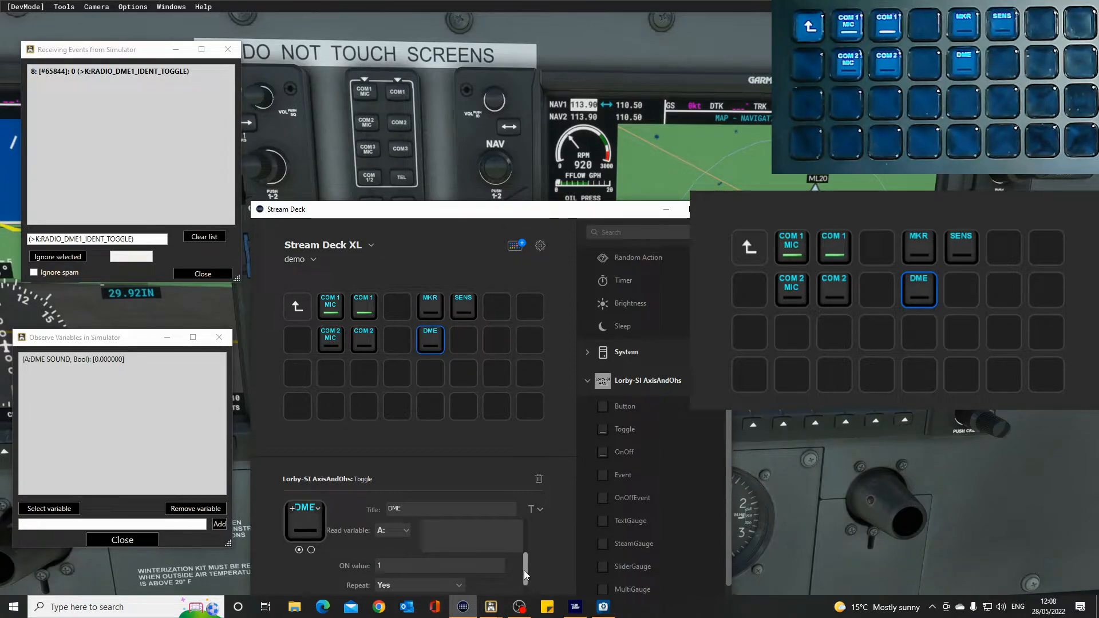
pyautogui.moveTo(523, 570); pyautogui.dragTo(526, 595)
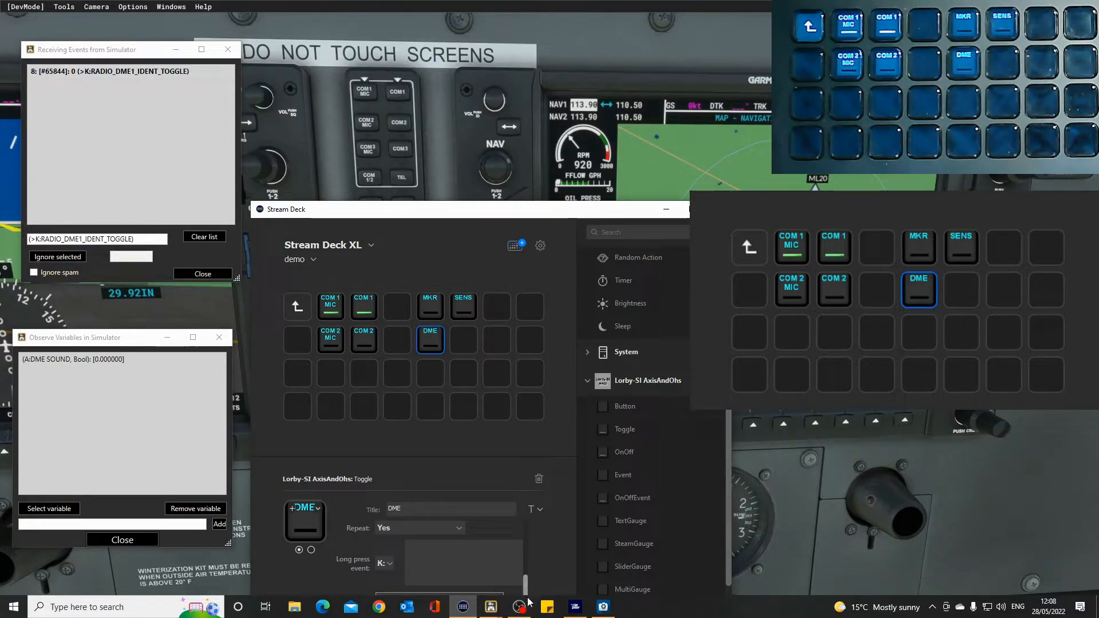
pyautogui.moveTo(422, 213); pyautogui.dragTo(417, 196)
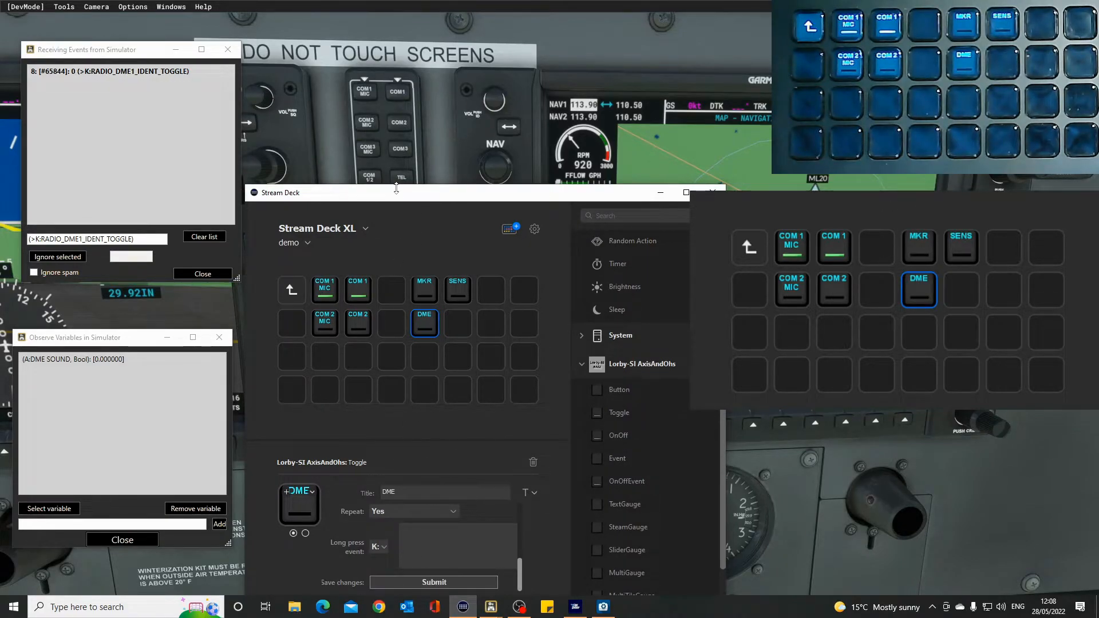
pyautogui.moveTo(396, 188); pyautogui.dragTo(391, 335)
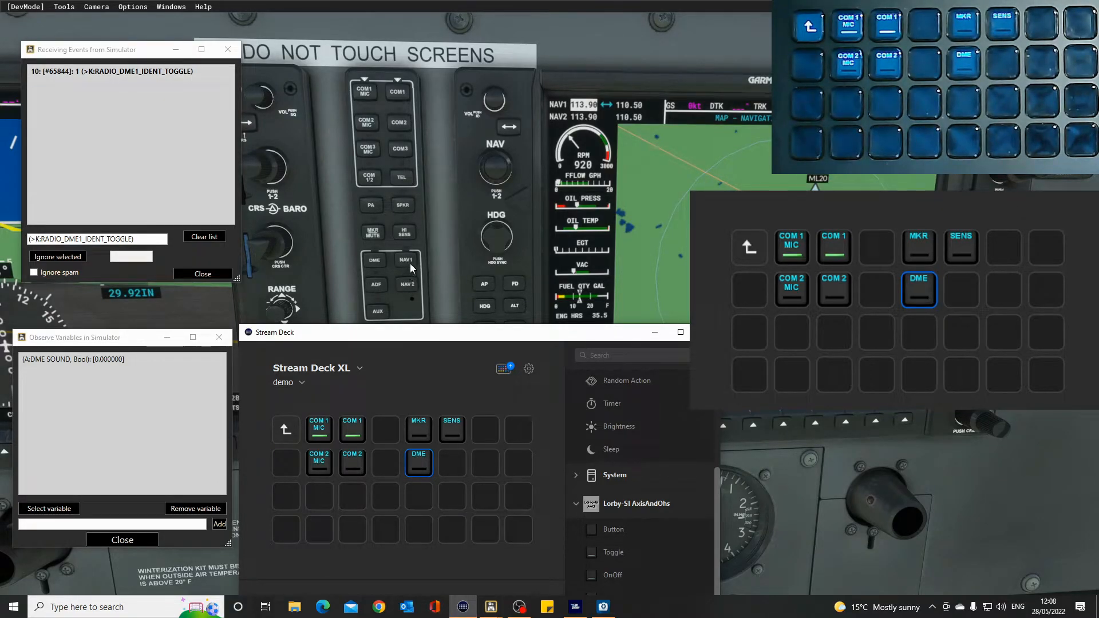
# Step: Clear the received events list and remove the DME SOUND variable from the observed variables
pyautogui.click(205, 237)
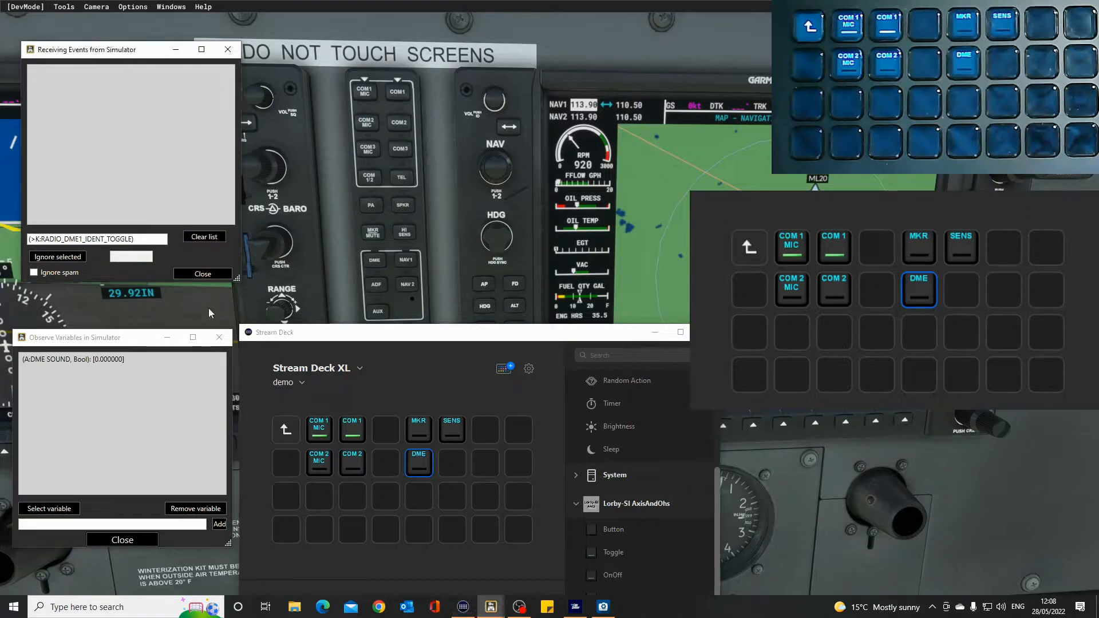
pyautogui.click(82, 360)
pyautogui.click(186, 510)
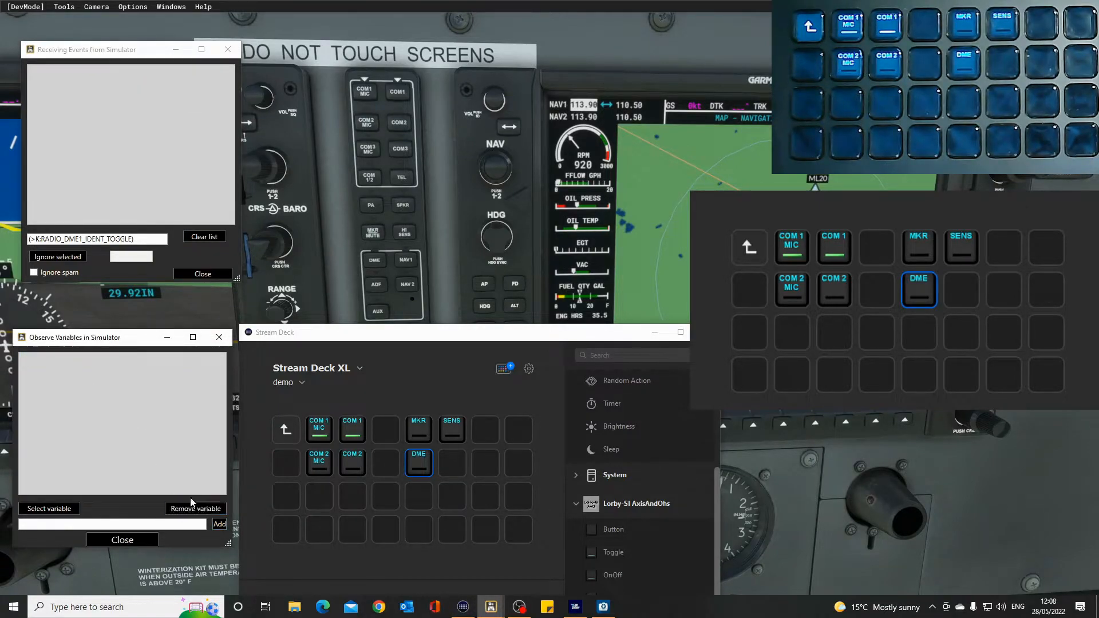
# Step: Toggle NAV1 on the cockpit audio panel several times to capture its simulator event
pyautogui.click(407, 258)
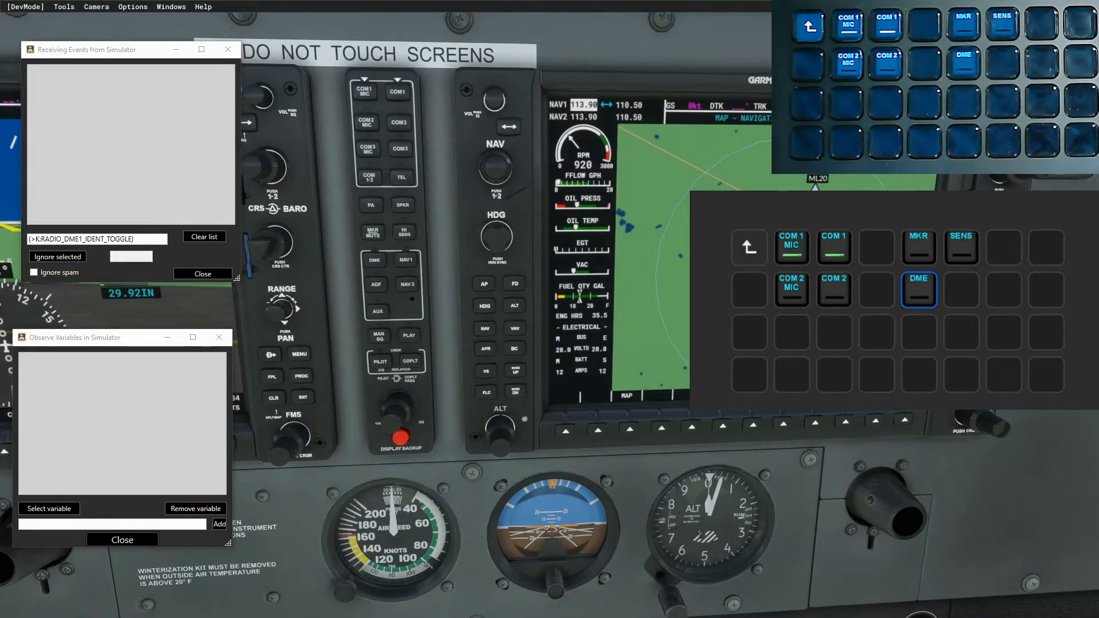
pyautogui.click(410, 262)
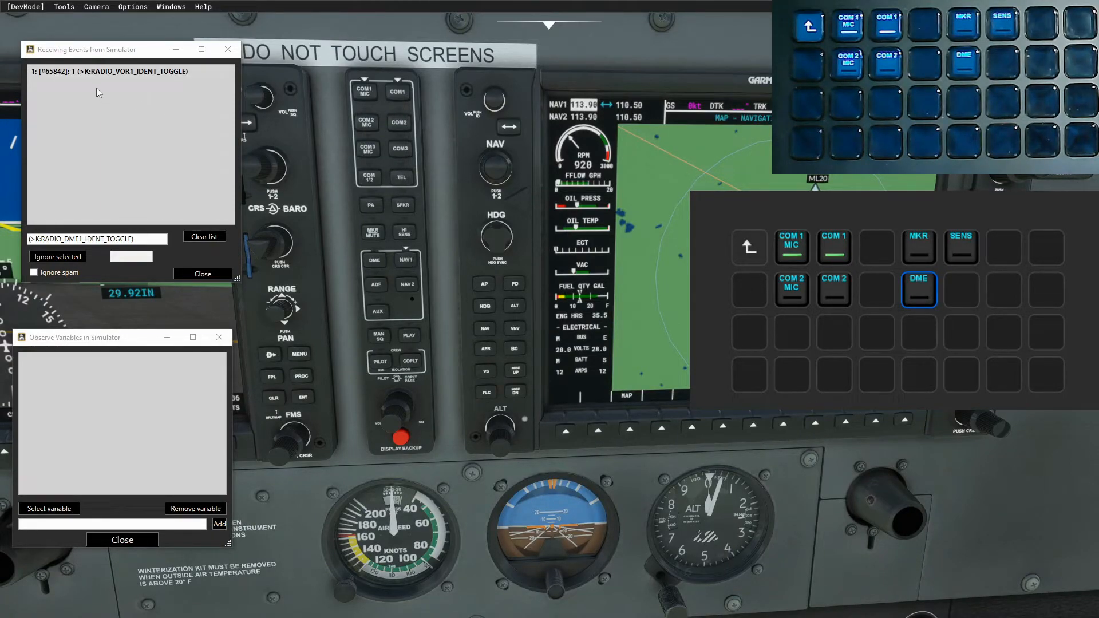
pyautogui.click(406, 261)
pyautogui.click(414, 267)
pyautogui.click(413, 267)
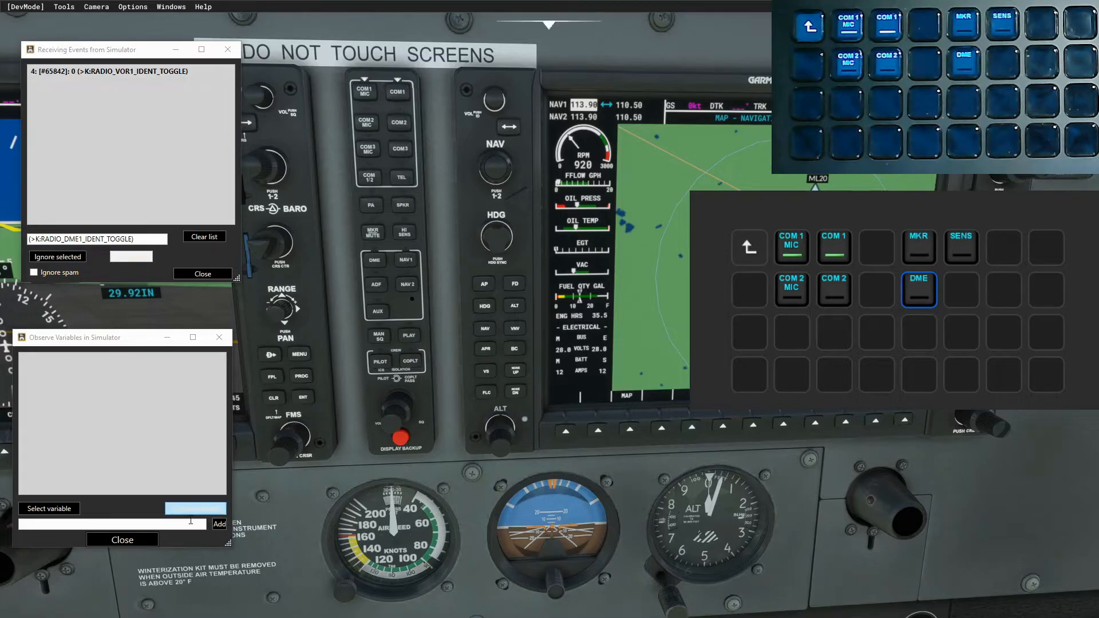
# Step: Filter the simulator variables by "sound" and pick NAV SOUND, Bool from the aircraft radio navigation variables
pyautogui.click(63, 511)
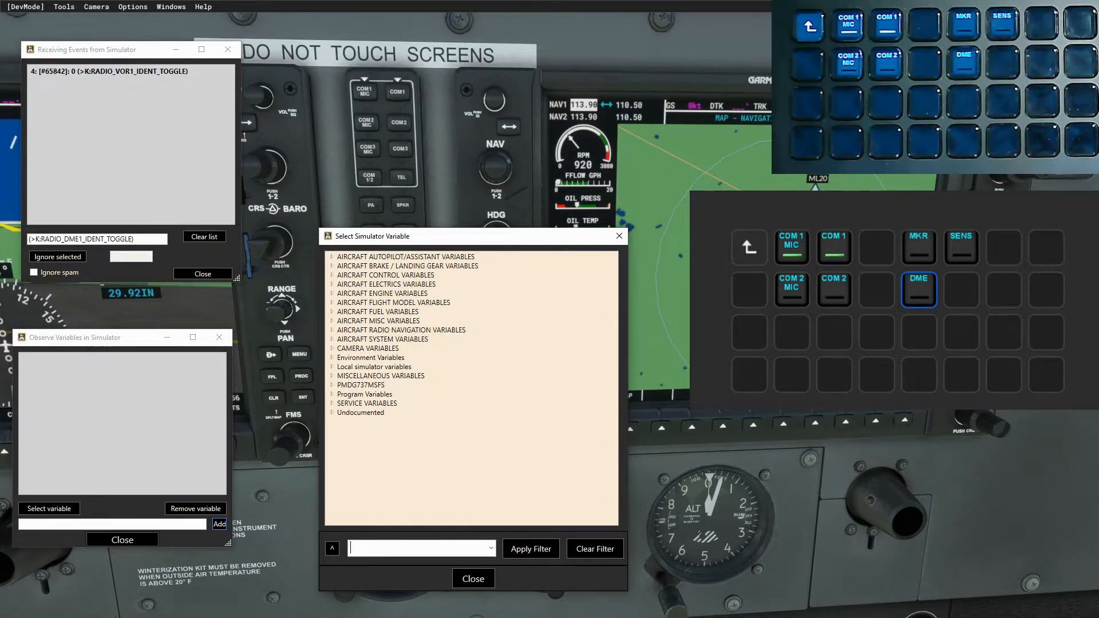
pyautogui.click(68, 510)
pyautogui.write('sound')
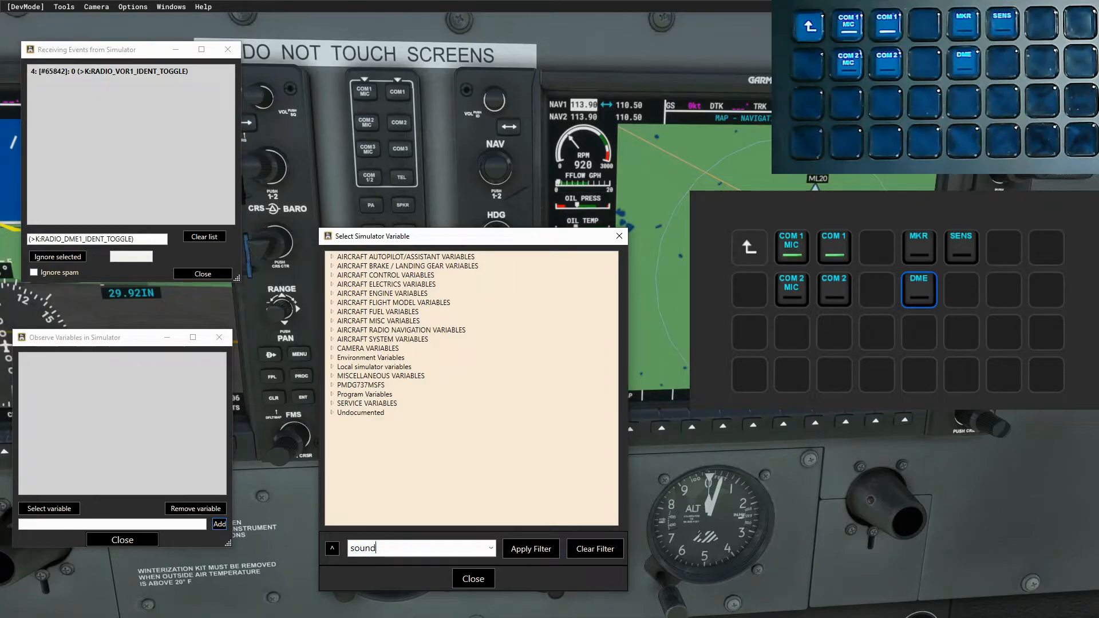
pyautogui.press('Return')
pyautogui.click(332, 276)
pyautogui.click(332, 276)
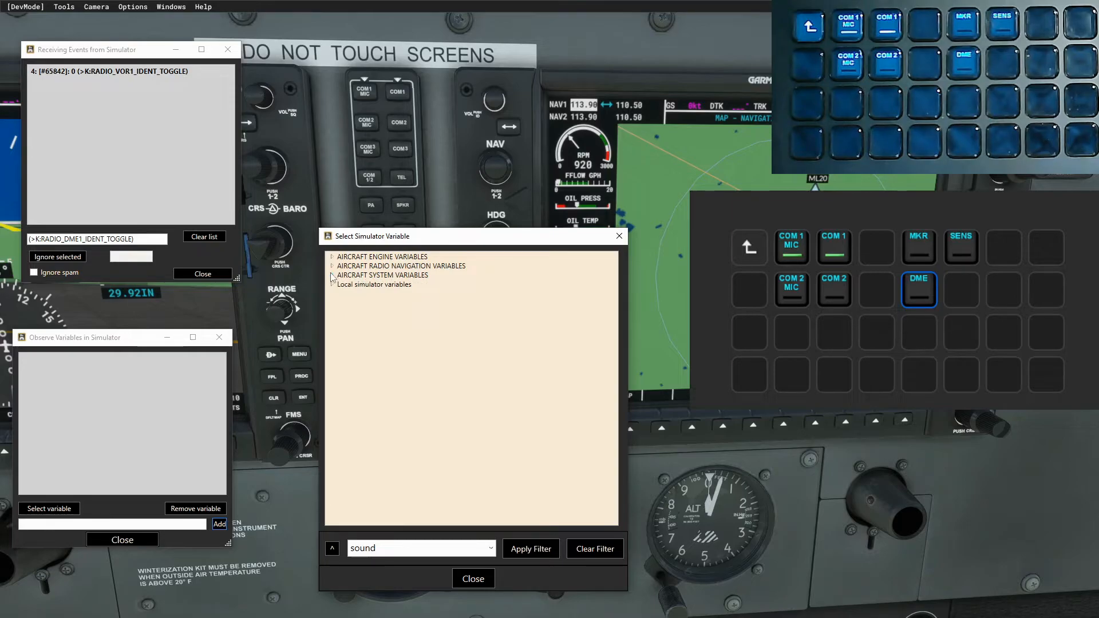
pyautogui.click(332, 267)
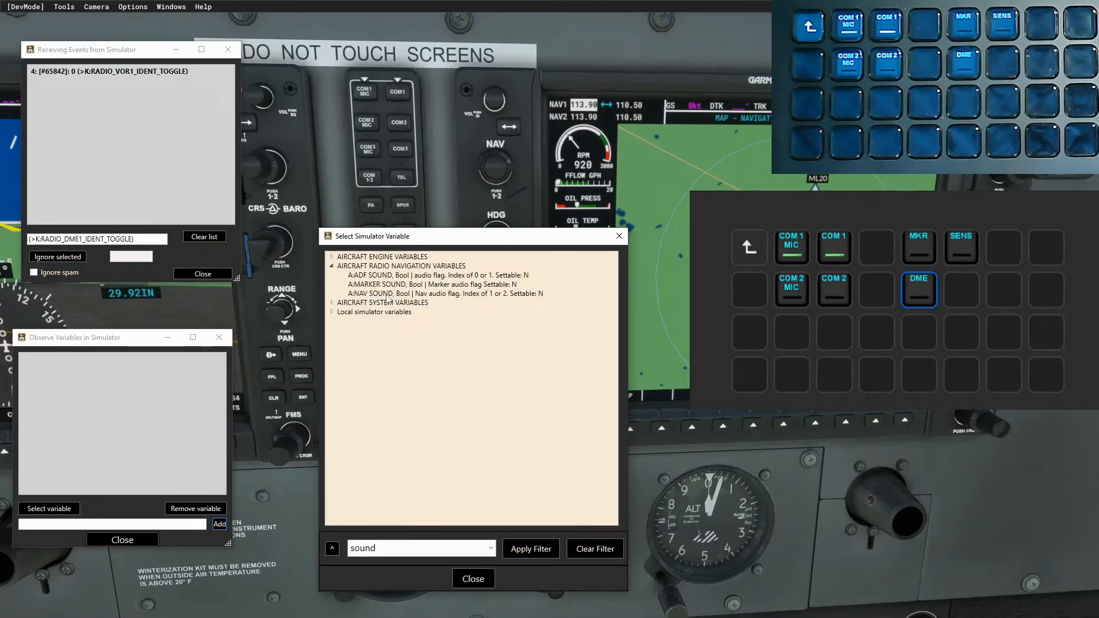
pyautogui.doubleClick(385, 294)
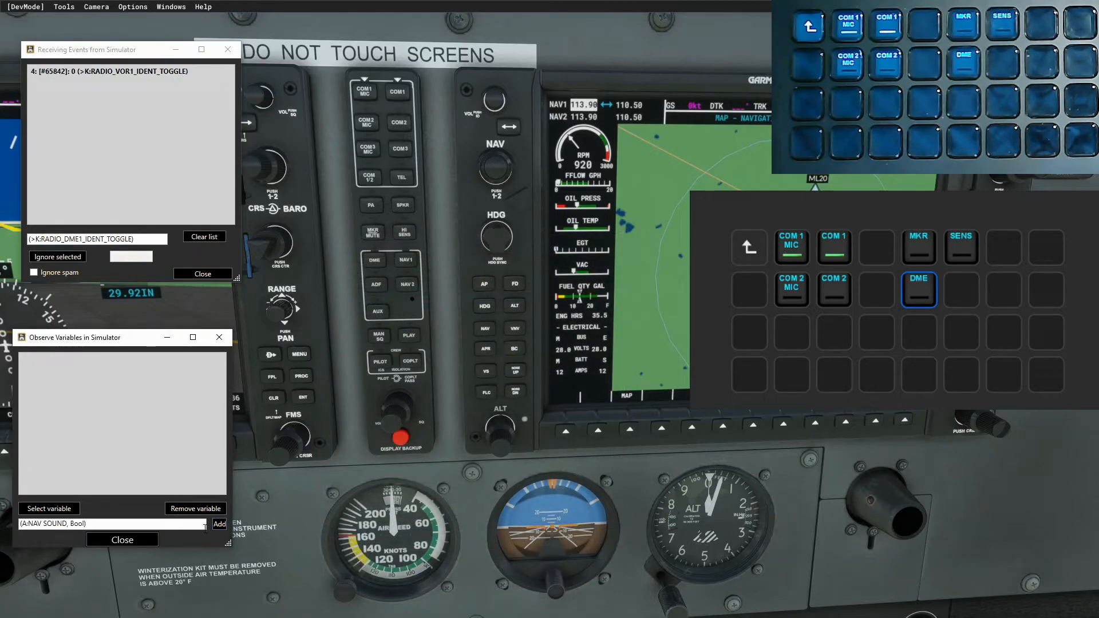
# Step: Index the variable as (A:NAV SOUND:1, Bool), copy it and add it to the observed variables
pyautogui.click(68, 524)
pyautogui.write(':1')
pyautogui.write(',')
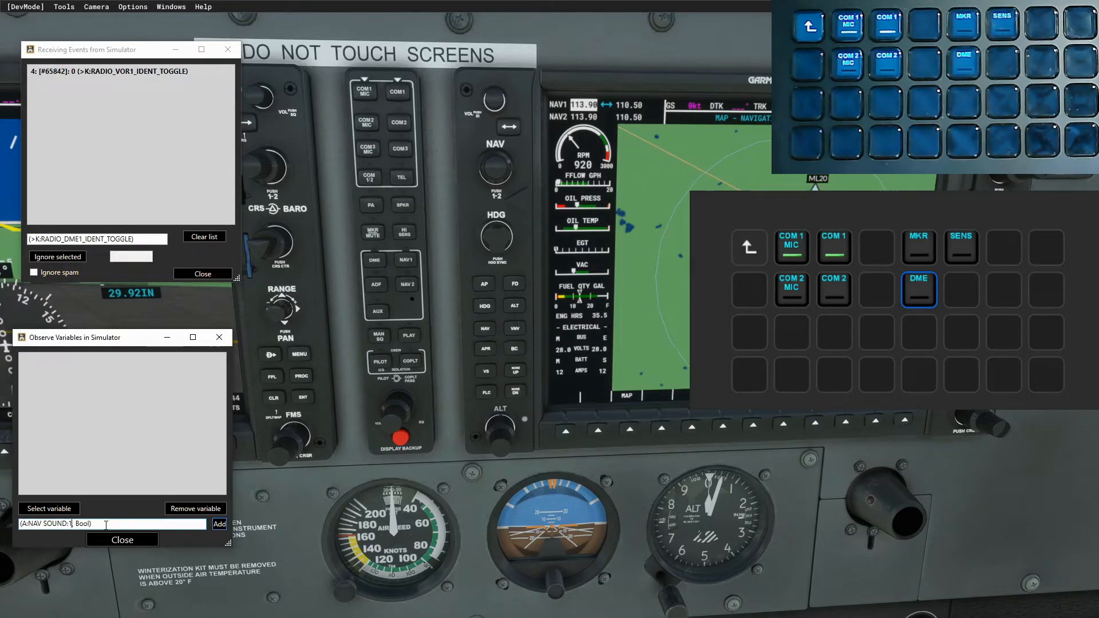
pyautogui.hotkey('ctrl', 'a')
pyautogui.hotkey('ctrl', 'c')
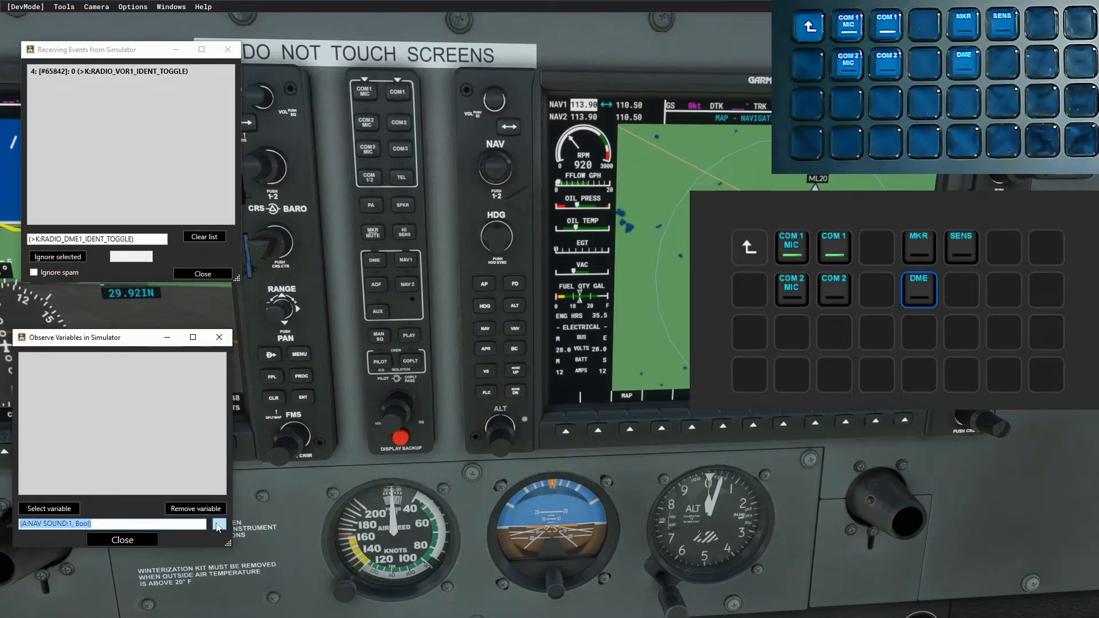
pyautogui.click(218, 527)
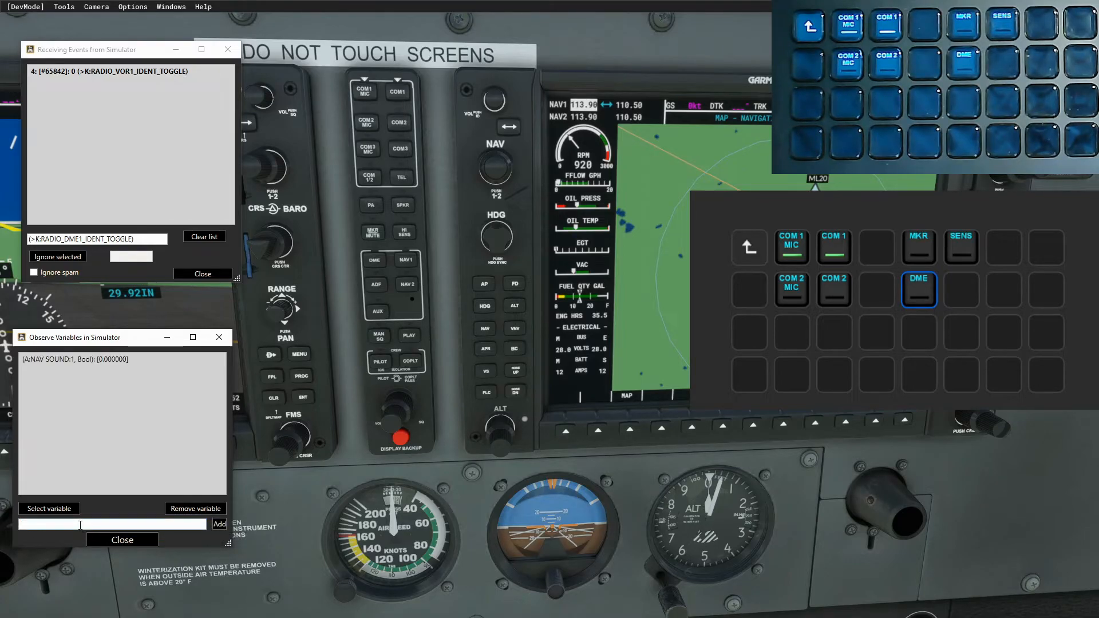
# Step: Add a second observed variable, (A:NAV SOUND:2, Bool), based on the copied text
pyautogui.hotkey('ctrl', 'v')
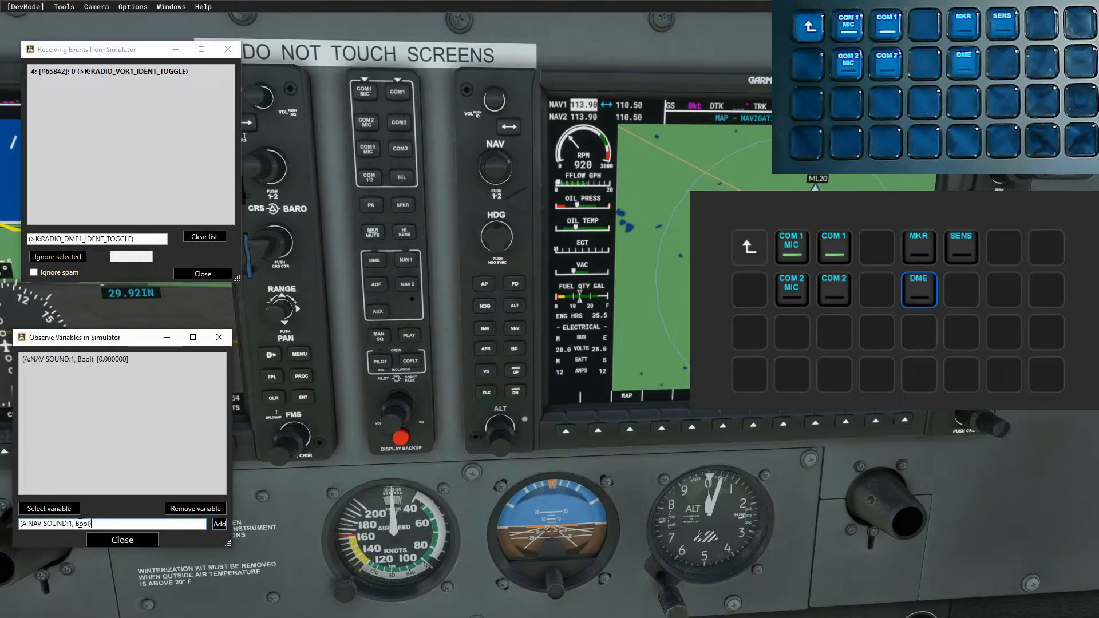
pyautogui.click(73, 522)
pyautogui.press('BackSpace')
pyautogui.write('2')
pyautogui.click(220, 524)
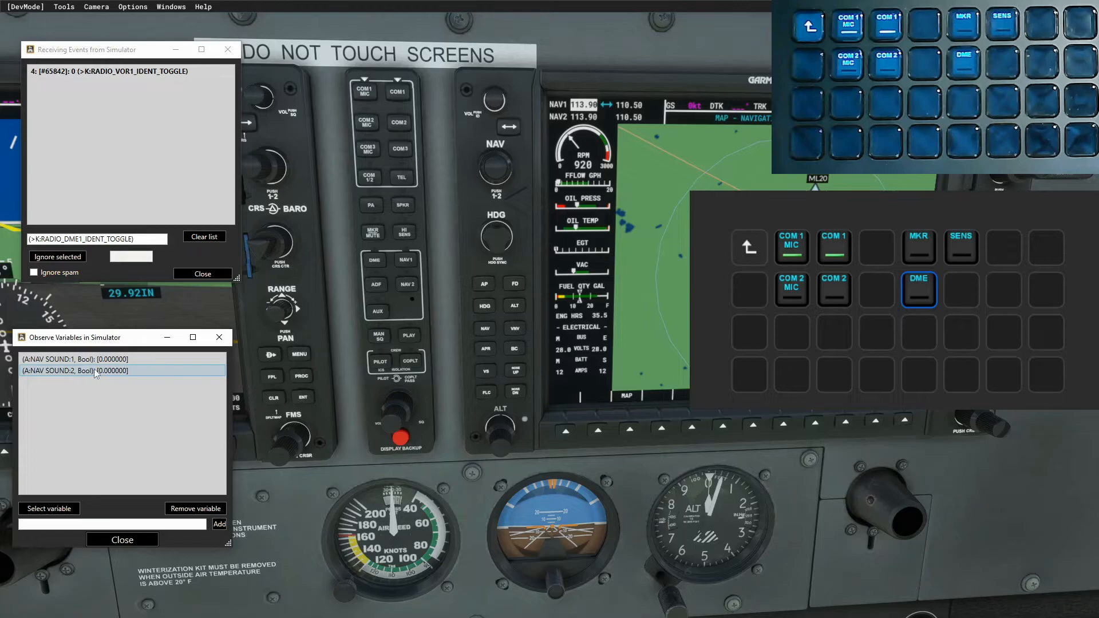
# Step: Toggle NAV1 and NAV2 on the cockpit audio panel to check their variables and events
pyautogui.click(399, 269)
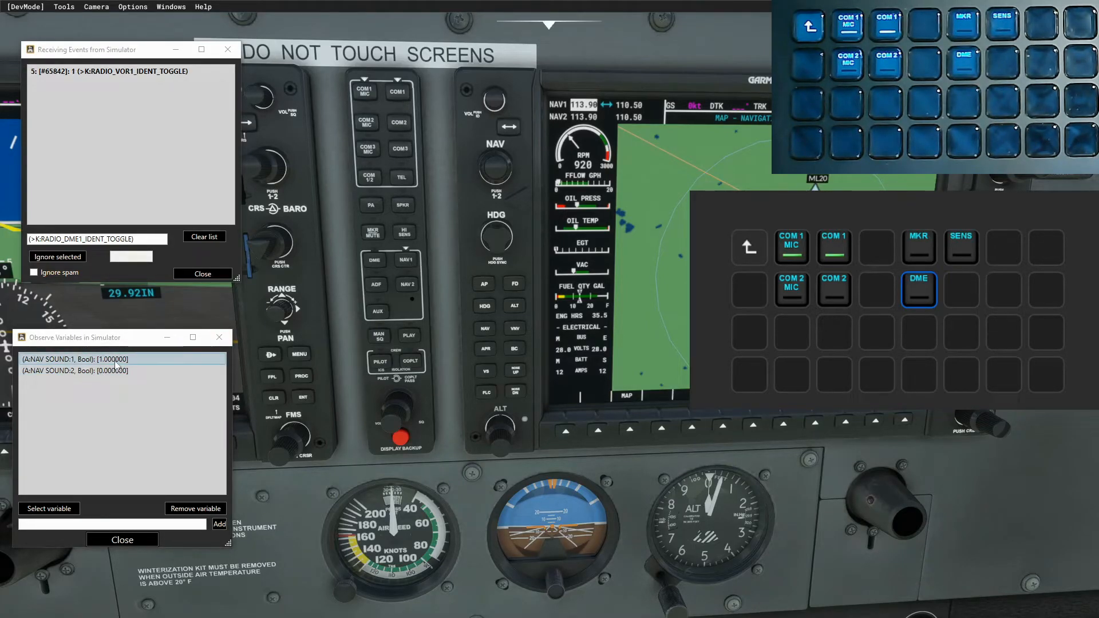
pyautogui.click(407, 264)
pyautogui.click(407, 289)
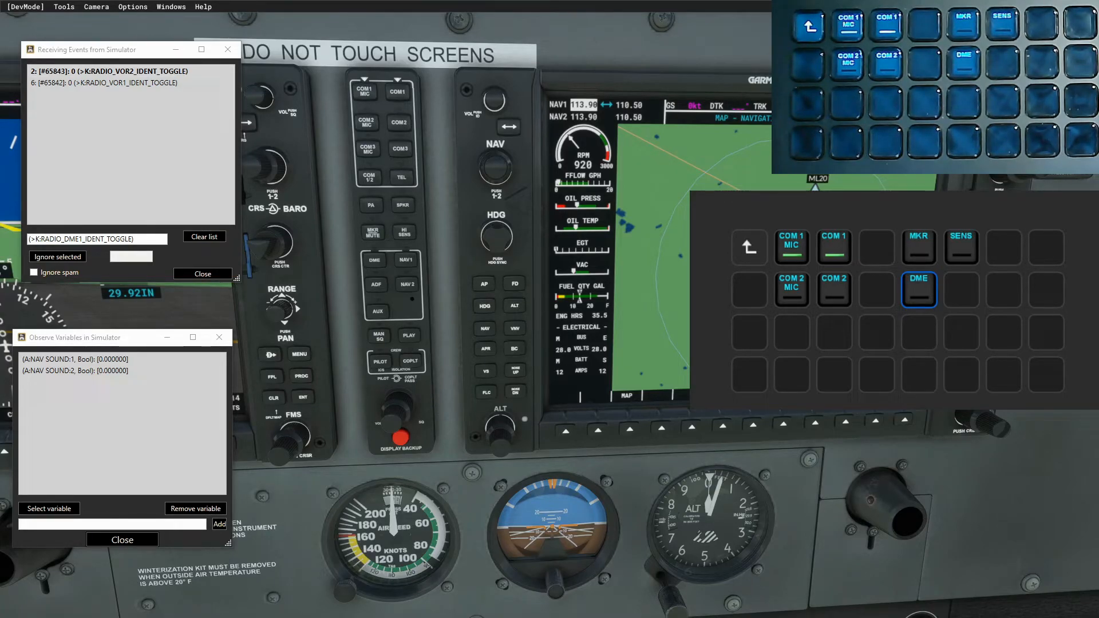
# Step: Switch to Stream Deck, place two AxisAndOhs Toggle keys below SENS and title the lower one NAV 1
pyautogui.hotkey('alt', 'Tab')
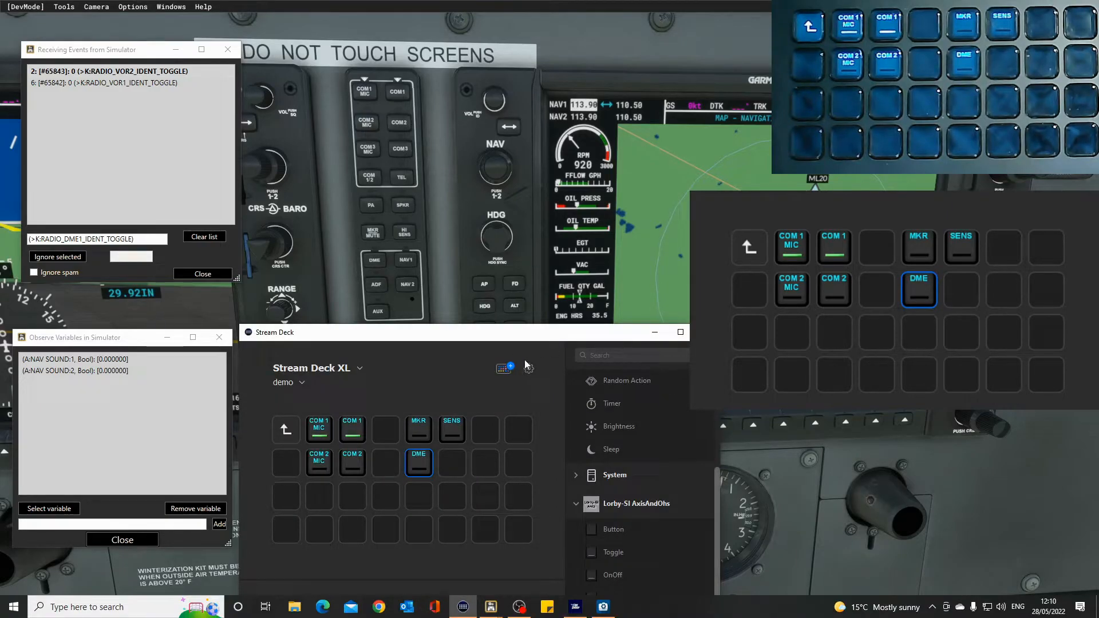
pyautogui.moveTo(462, 335); pyautogui.dragTo(465, 175)
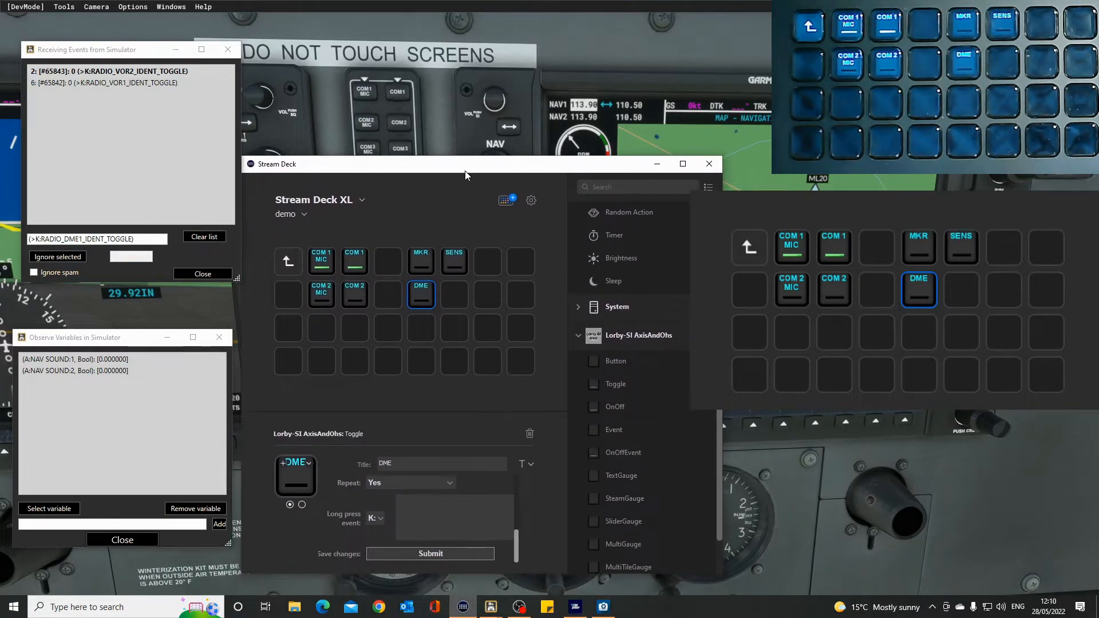
pyautogui.moveTo(595, 385); pyautogui.dragTo(464, 304)
pyautogui.moveTo(599, 384); pyautogui.dragTo(465, 335)
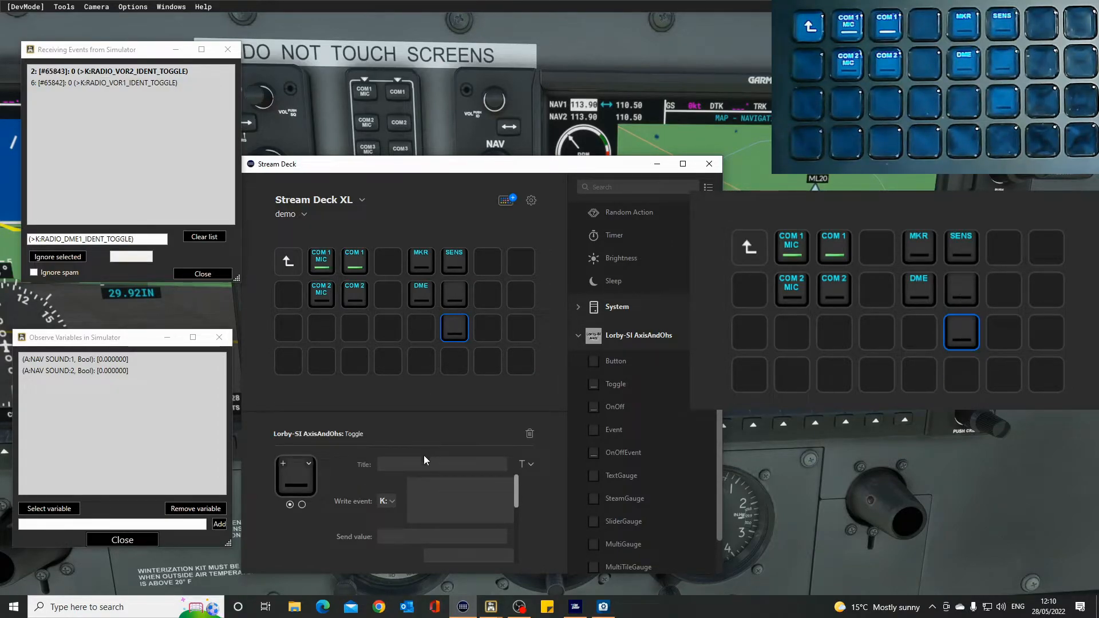
pyautogui.write('NA')
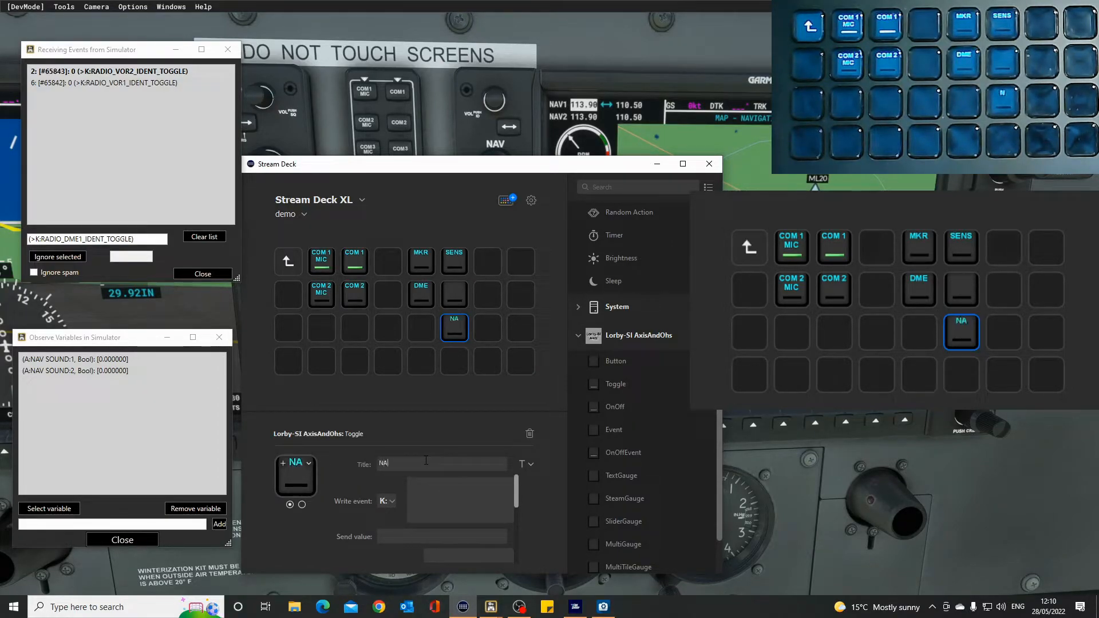
pyautogui.write('V 1')
# Step: Set the NAV 1 key's A: read variable to NAV SOUND:1, Bool, without the prefix and brackets
pyautogui.moveTo(516, 491); pyautogui.dragTo(527, 529)
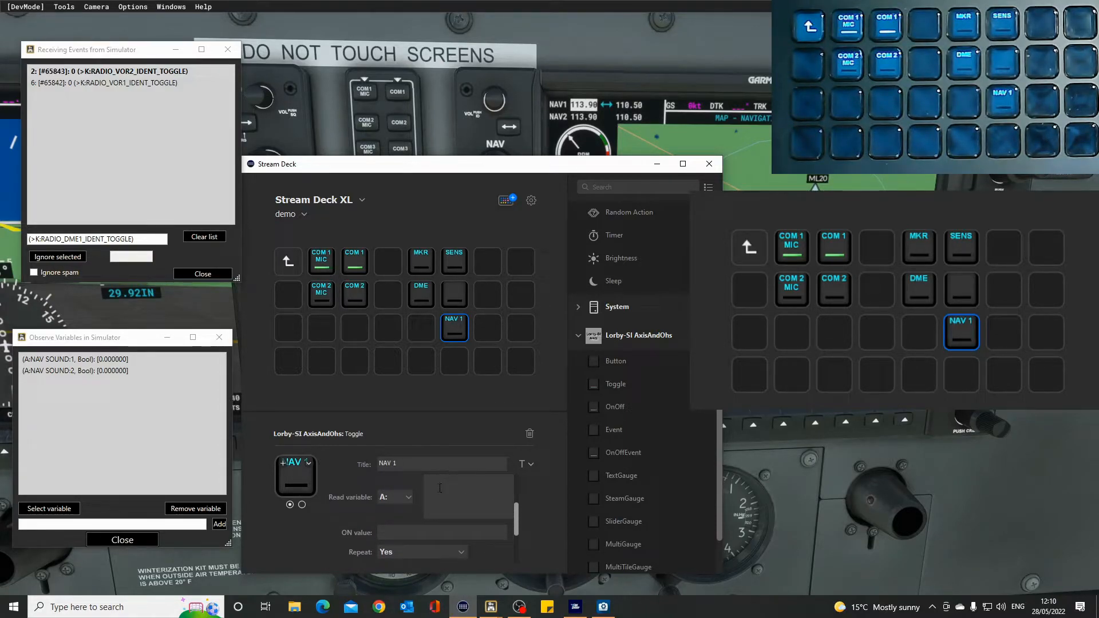
pyautogui.hotkey('ctrl', 'v')
pyautogui.scroll(2, 438, 481)
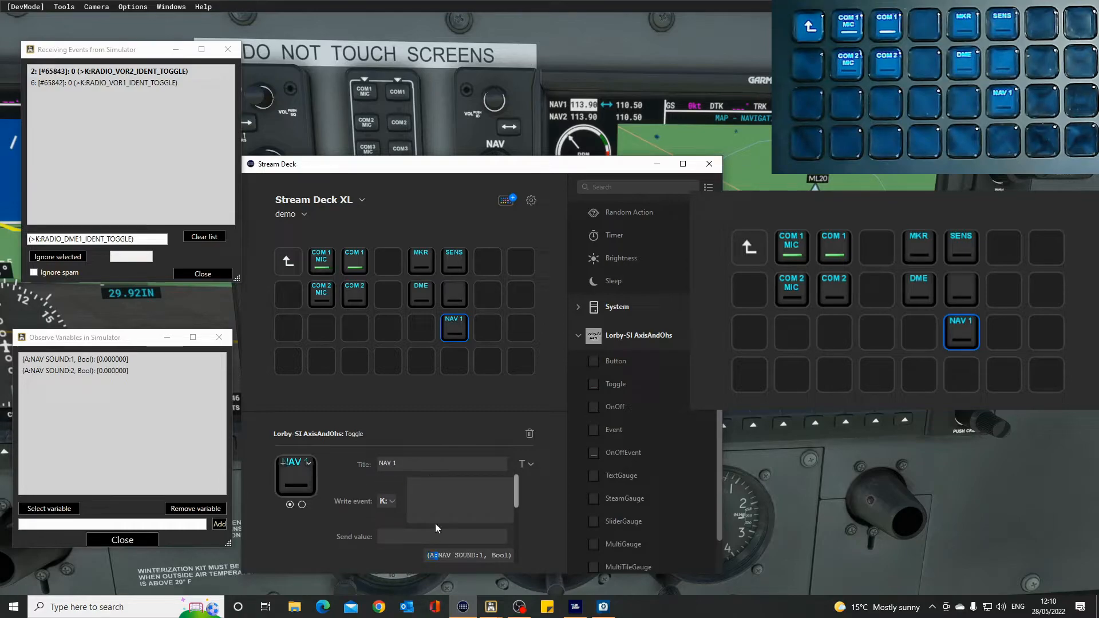
pyautogui.press('BackSpace')
pyautogui.press('BackSpace')
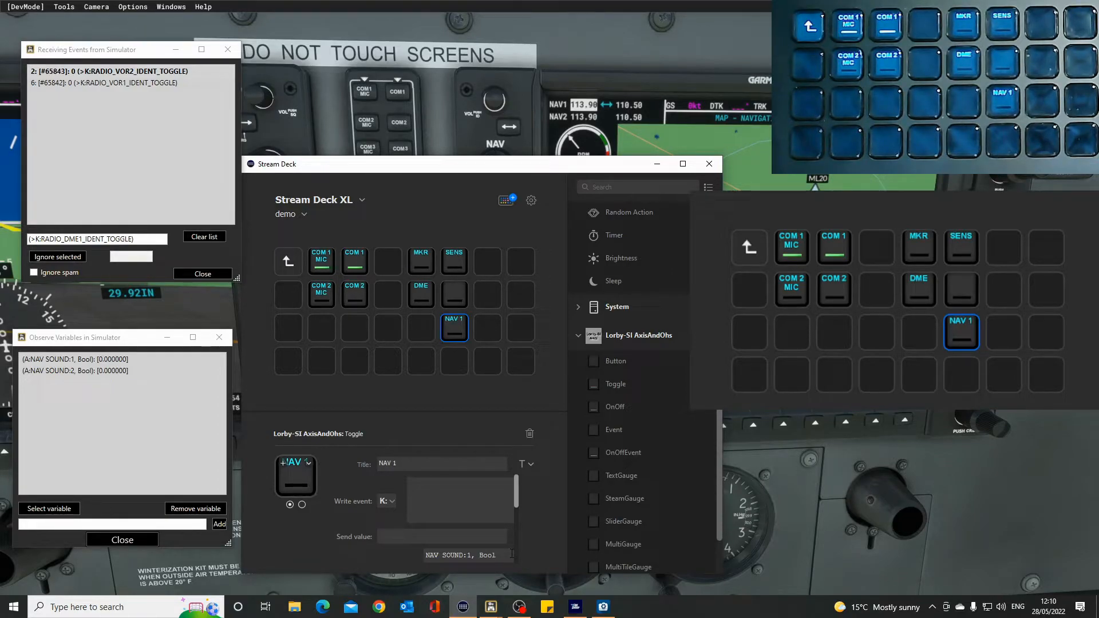
pyautogui.moveTo(514, 498); pyautogui.dragTo(516, 530)
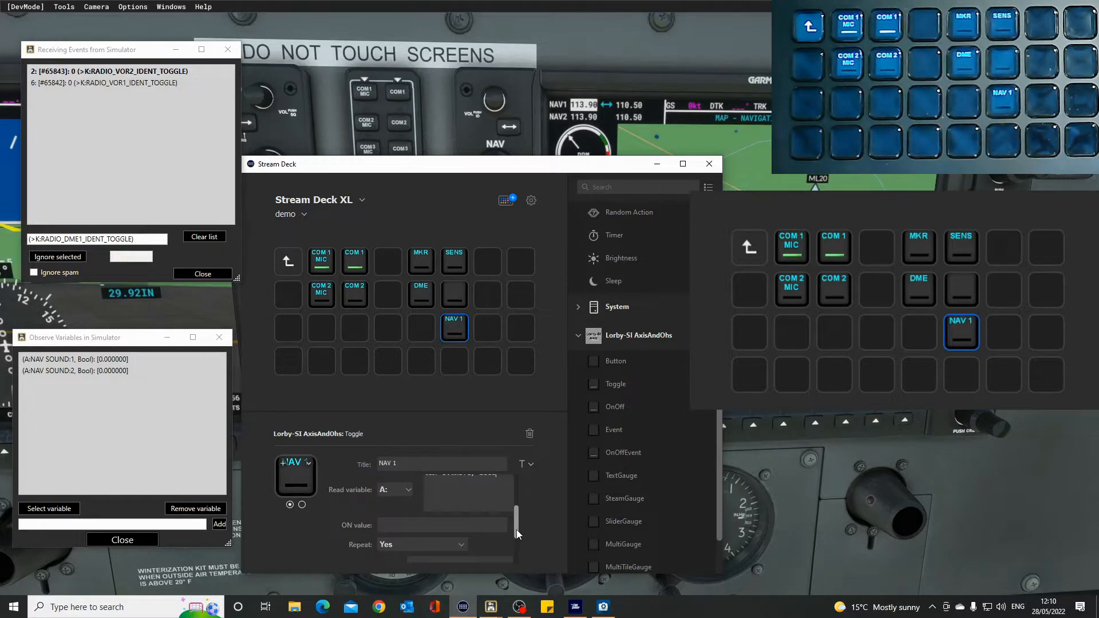
pyautogui.click(474, 527)
pyautogui.moveTo(516, 530); pyautogui.dragTo(521, 481)
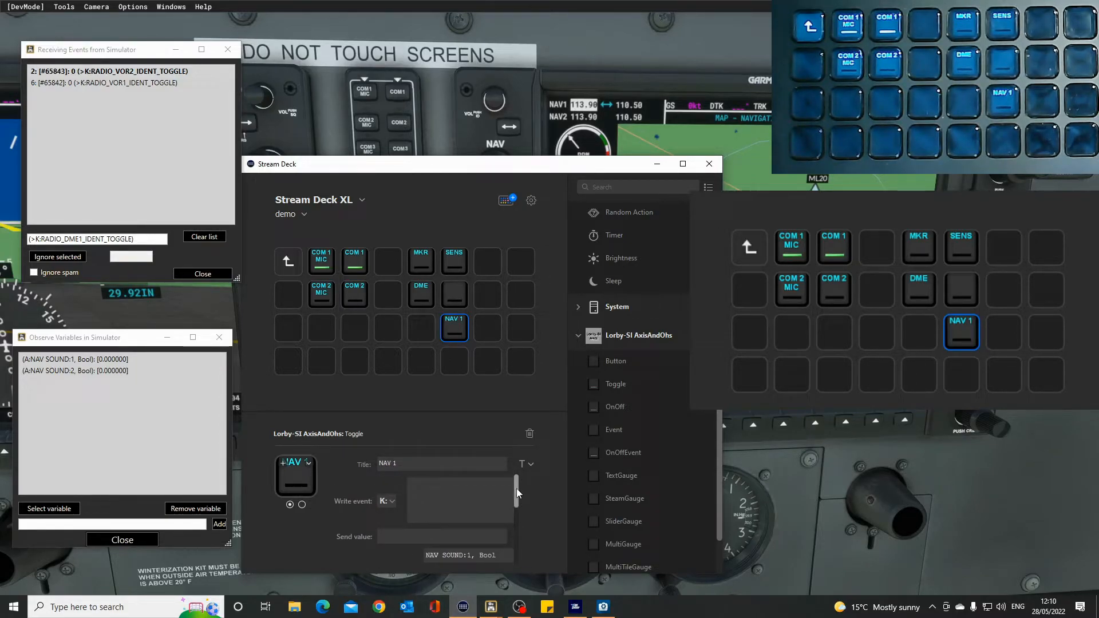
# Step: Select the RADIO_VOR1_IDENT_TOGGLE event among the received simulator events and copy its full text
pyautogui.click(80, 85)
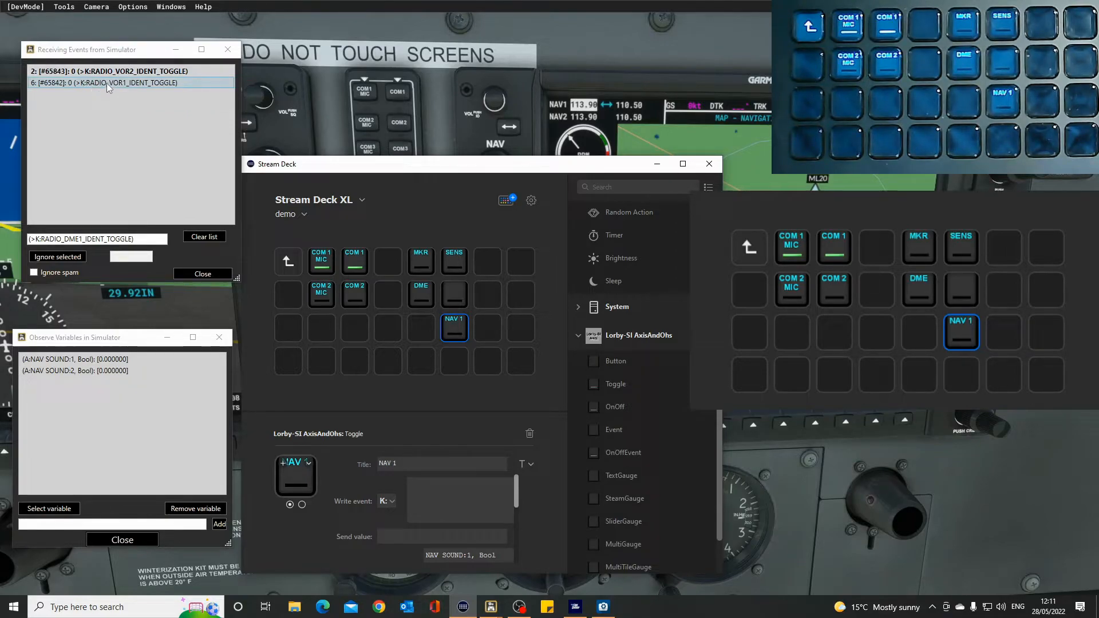
pyautogui.click(110, 83)
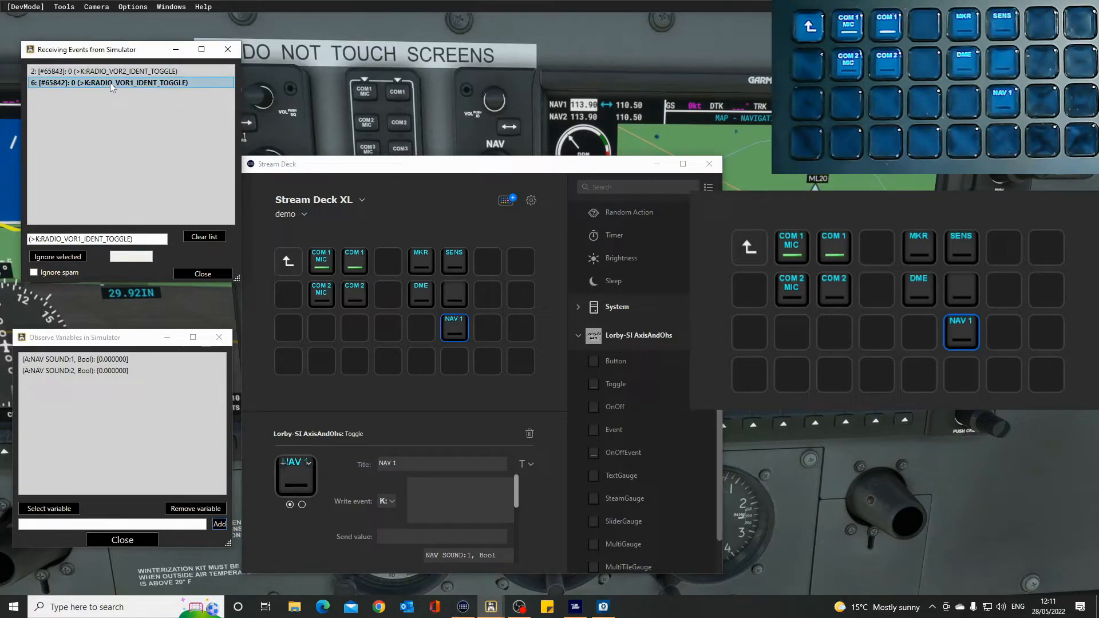
pyautogui.click(95, 237)
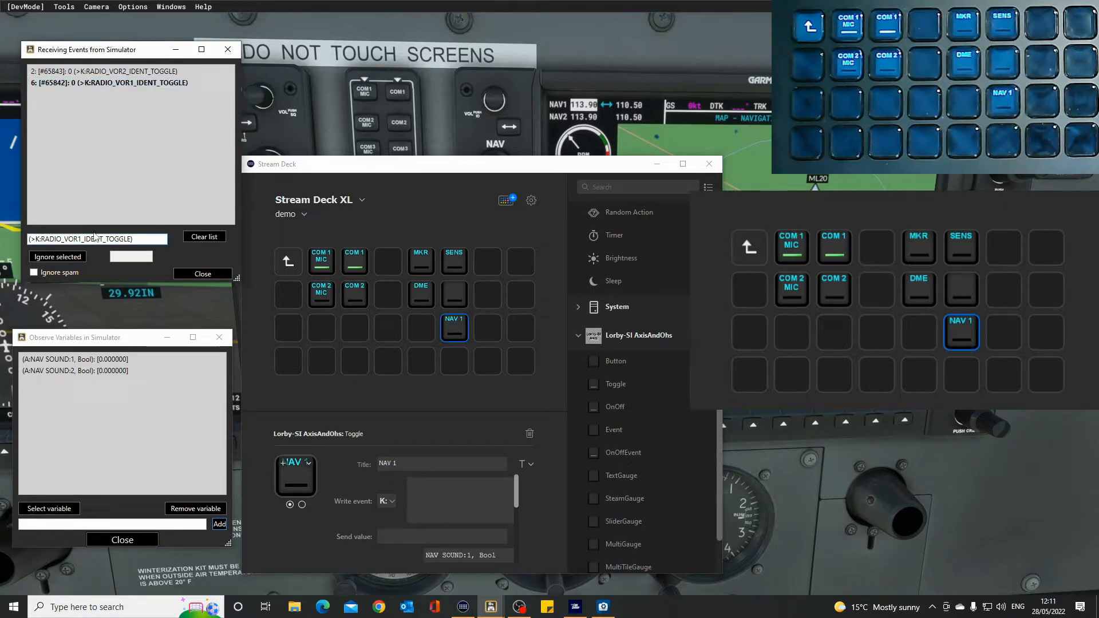
pyautogui.doubleClick(95, 237)
pyautogui.hotkey('ctrl', 'c')
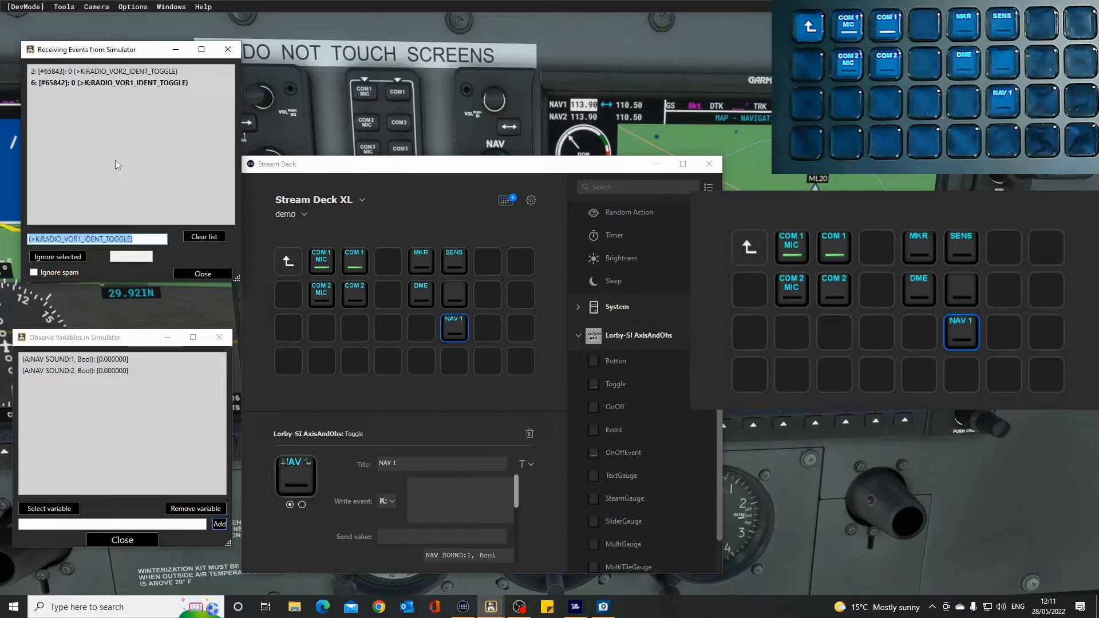
# Step: Set the NAV 1 key's K: write event to RADIO_VOR1_IDENT_TOGGLE, without the prefix and brackets
pyautogui.click(517, 497)
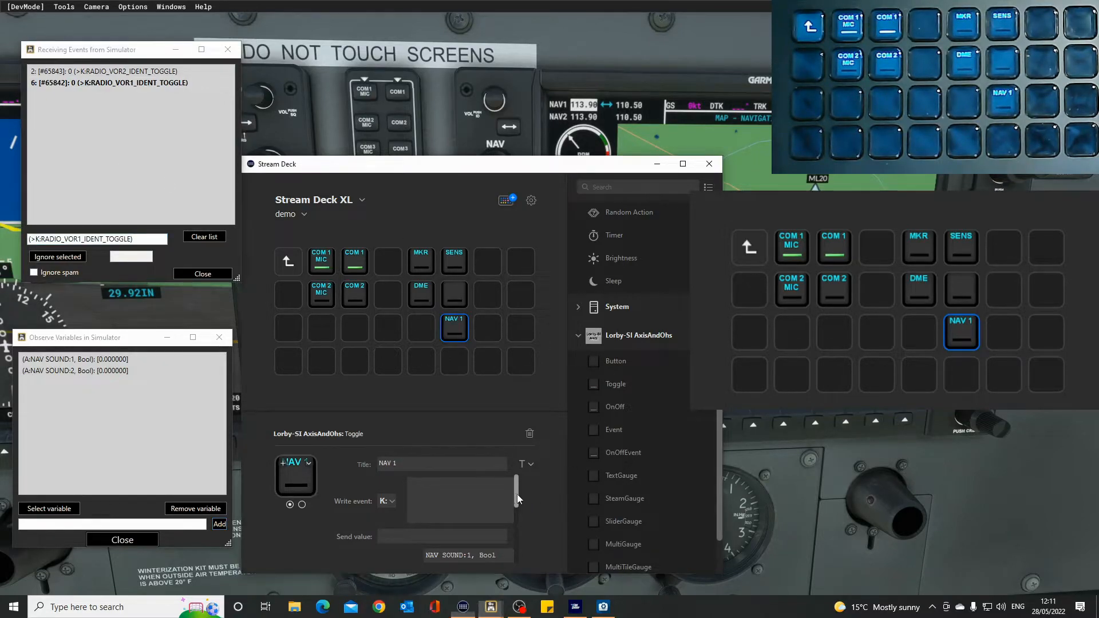
pyautogui.moveTo(516, 488); pyautogui.dragTo(516, 507)
pyautogui.scroll(1, 487, 480)
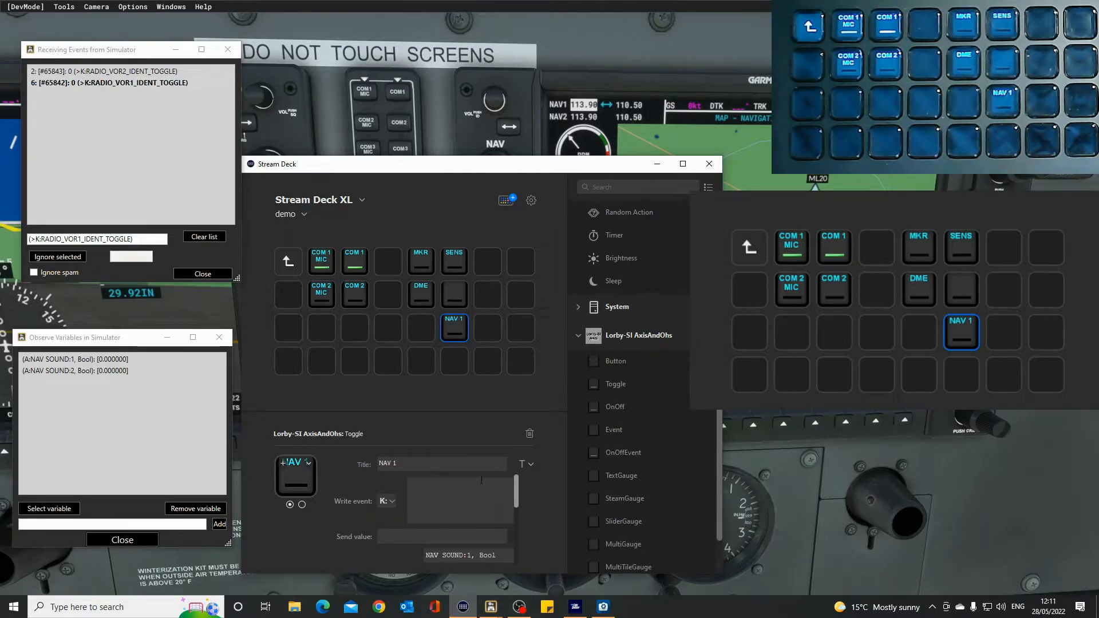
pyautogui.hotkey('ctrl', 'v')
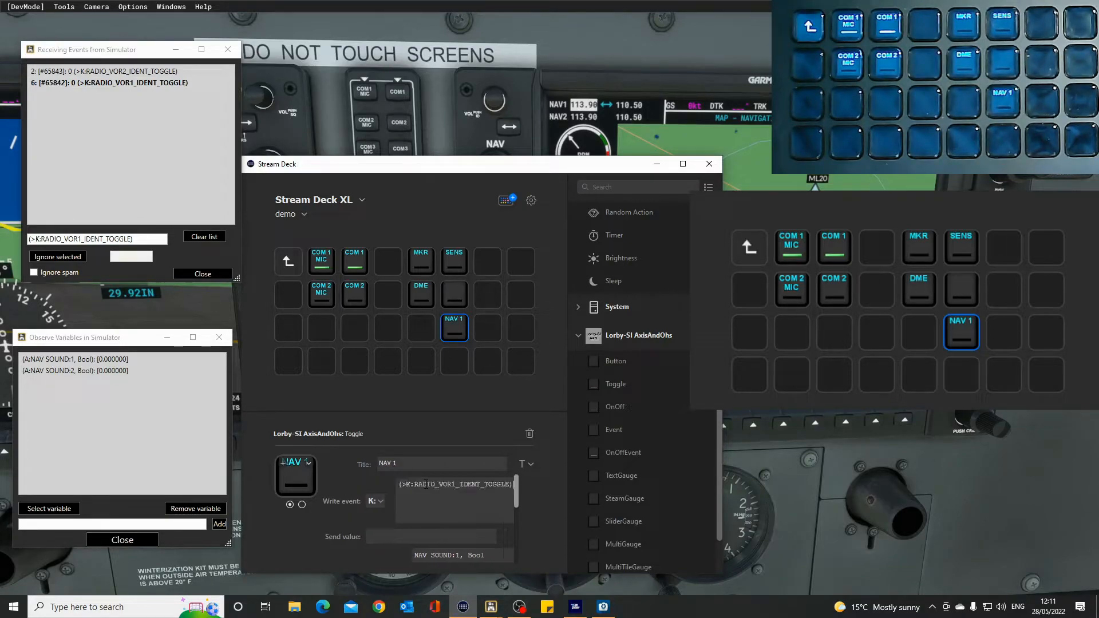
pyautogui.moveTo(415, 484); pyautogui.dragTo(399, 484)
pyautogui.press('BackSpace')
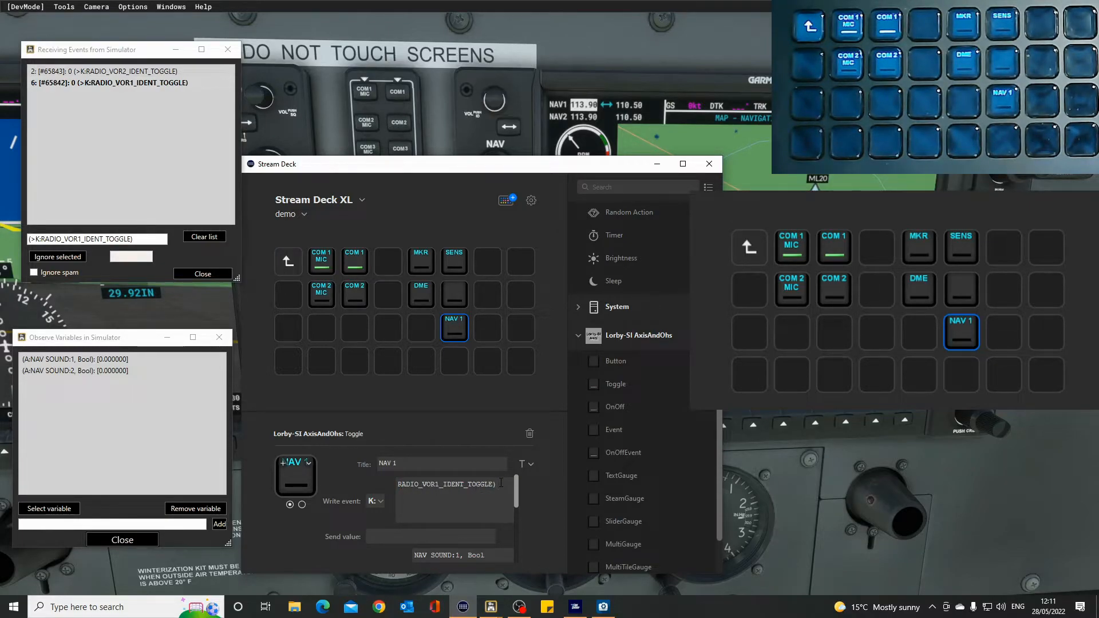
pyautogui.press('BackSpace')
# Step: Set the NAV 1 key's send value to 1 and submit its settings
pyautogui.click(472, 536)
pyautogui.write('1')
pyautogui.moveTo(516, 496); pyautogui.dragTo(518, 558)
pyautogui.click(469, 555)
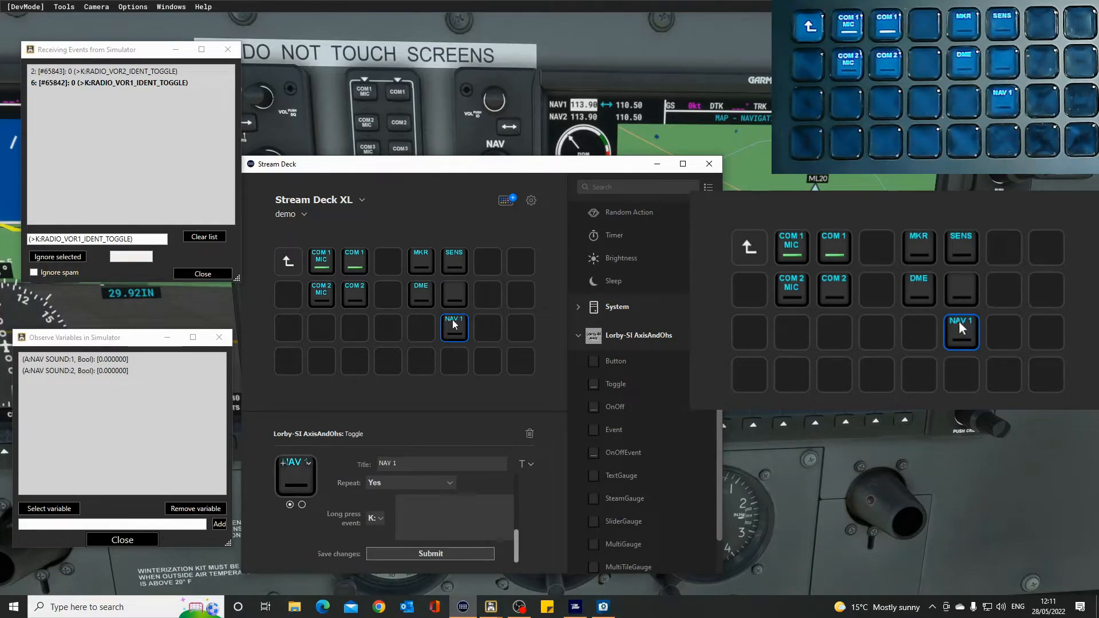
# Step: Swap the NAV 1 key with the blank toggle above it and reposition the Stream Deck window around the cockpit audio panel
pyautogui.moveTo(458, 330)
pyautogui.mouseDown()
pyautogui.moveTo(458, 300)
pyautogui.moveTo(503, 293)
pyautogui.moveTo(453, 297)
pyautogui.moveTo(483, 297)
pyautogui.moveTo(454, 326)
pyautogui.mouseUp()
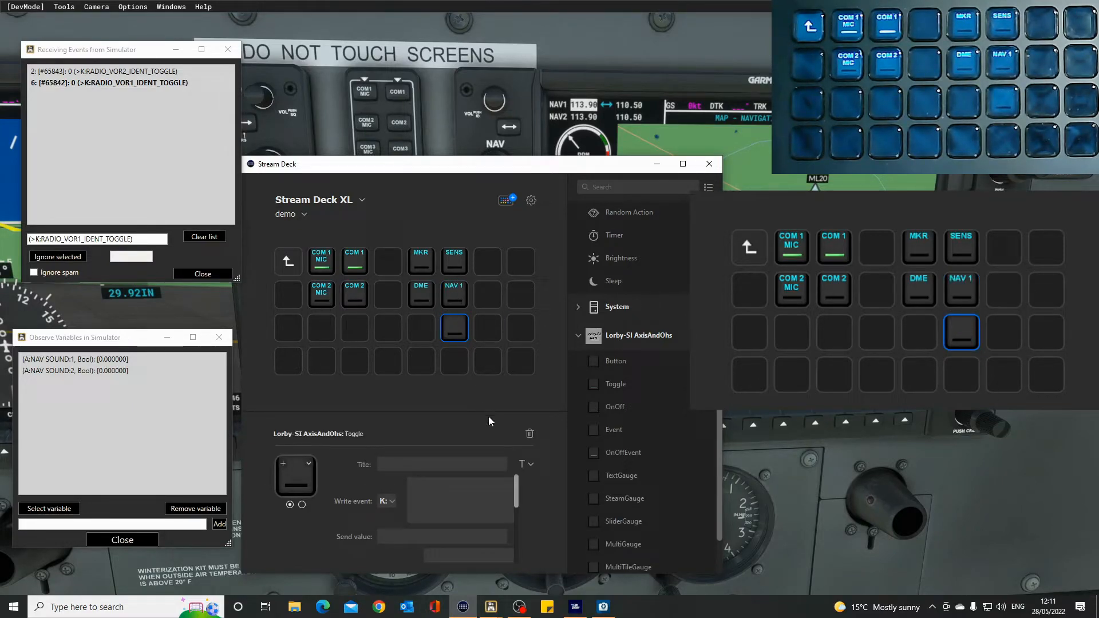
pyautogui.moveTo(424, 167); pyautogui.dragTo(432, 293)
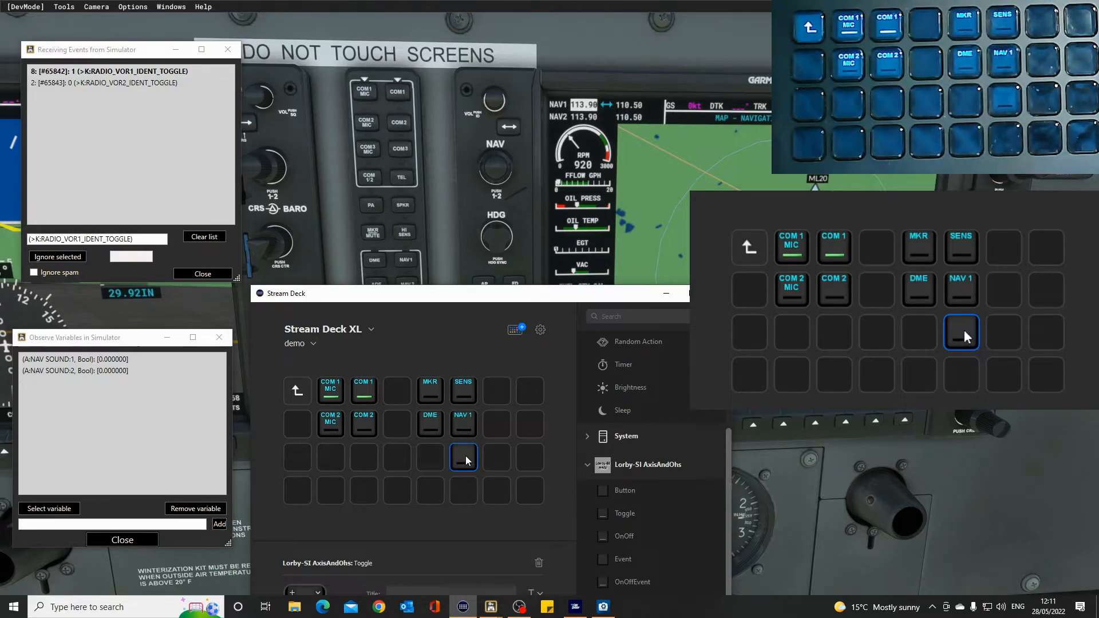
pyautogui.moveTo(478, 293); pyautogui.dragTo(436, 228)
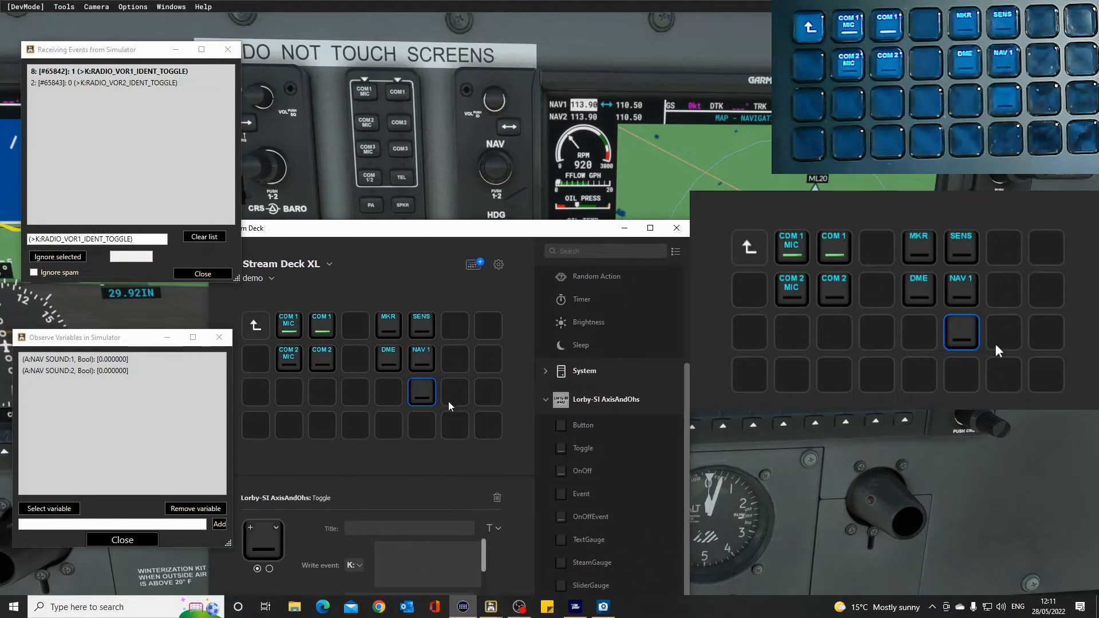
# Step: Move the blank toggle key to the slot directly beneath DME
pyautogui.rightClick(422, 393)
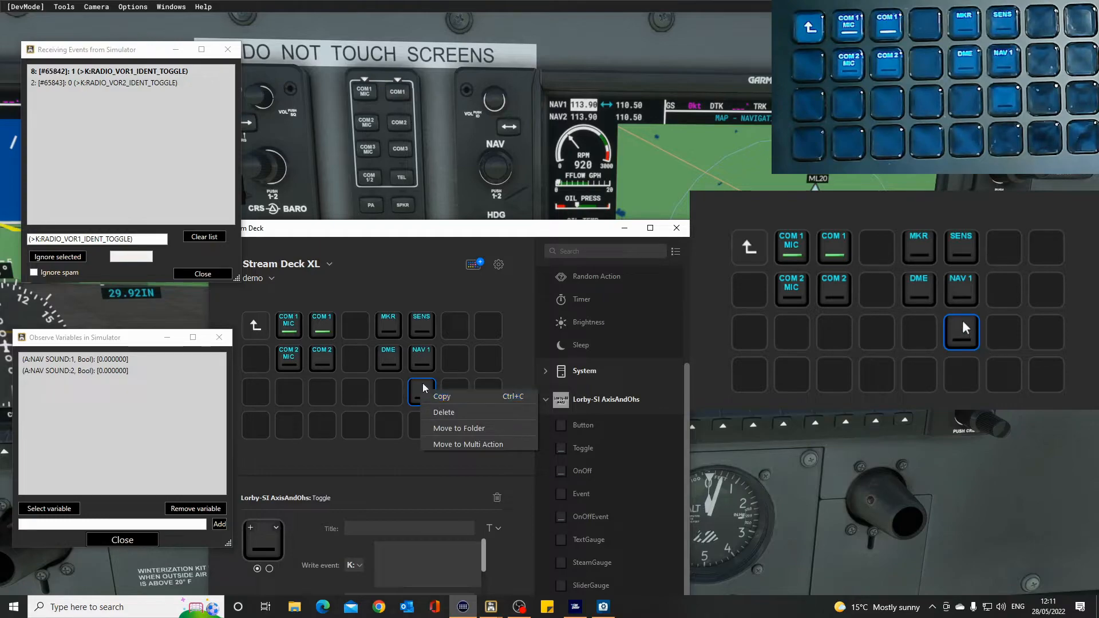
pyautogui.click(423, 388)
pyautogui.moveTo(424, 388); pyautogui.dragTo(388, 389)
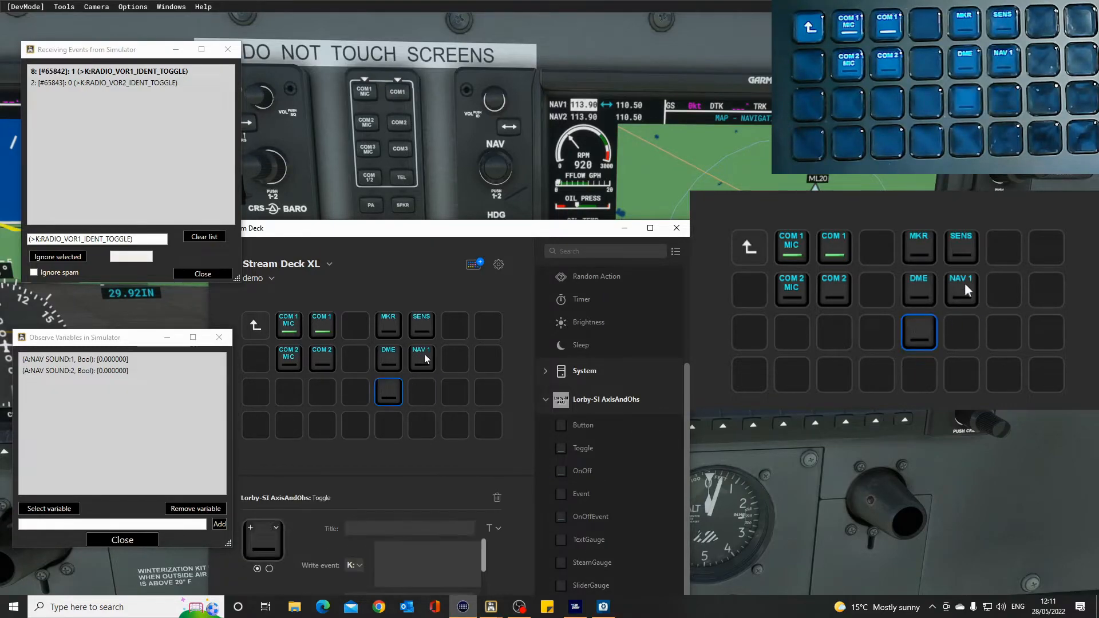
# Step: Copy the NAV 1 key into the slot directly beneath it and title the copy NAV 2
pyautogui.rightClick(425, 359)
pyautogui.click(446, 363)
pyautogui.rightClick(425, 397)
pyautogui.click(443, 400)
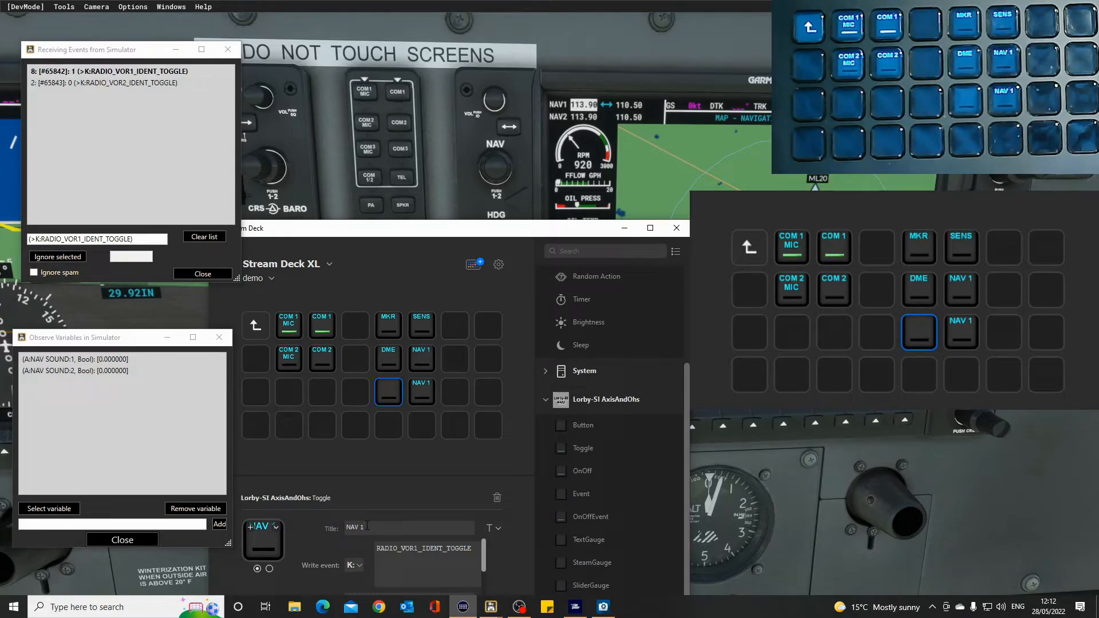
pyautogui.press('BackSpace')
pyautogui.write('2')
# Step: Change the NAV 2 key's write event to RADIO_VOR2_IDENT_TOGGLE and submit its settings
pyautogui.click(256, 569)
pyautogui.click(257, 569)
pyautogui.press('BackSpace')
pyautogui.write('2')
pyautogui.moveTo(485, 559); pyautogui.dragTo(485, 577)
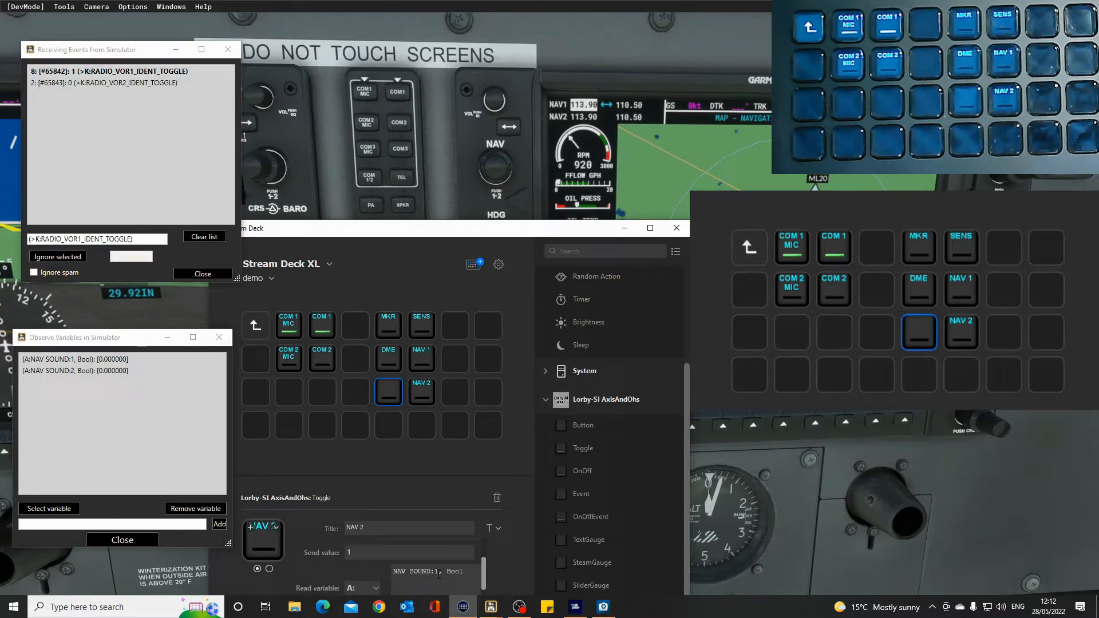
pyautogui.moveTo(485, 579); pyautogui.dragTo(485, 614)
# Step: Move the Stream Deck window clear of the cockpit audio panel and remove both NAV SOUND variables from the observed variables
pyautogui.moveTo(435, 228); pyautogui.dragTo(385, 327)
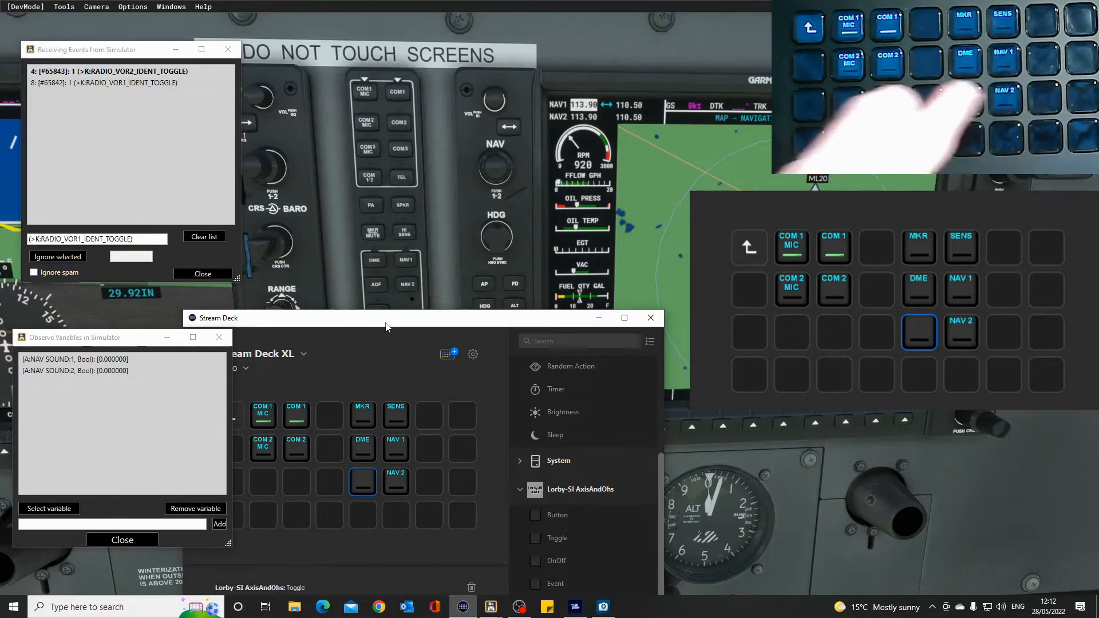
pyautogui.moveTo(428, 324); pyautogui.dragTo(666, 274)
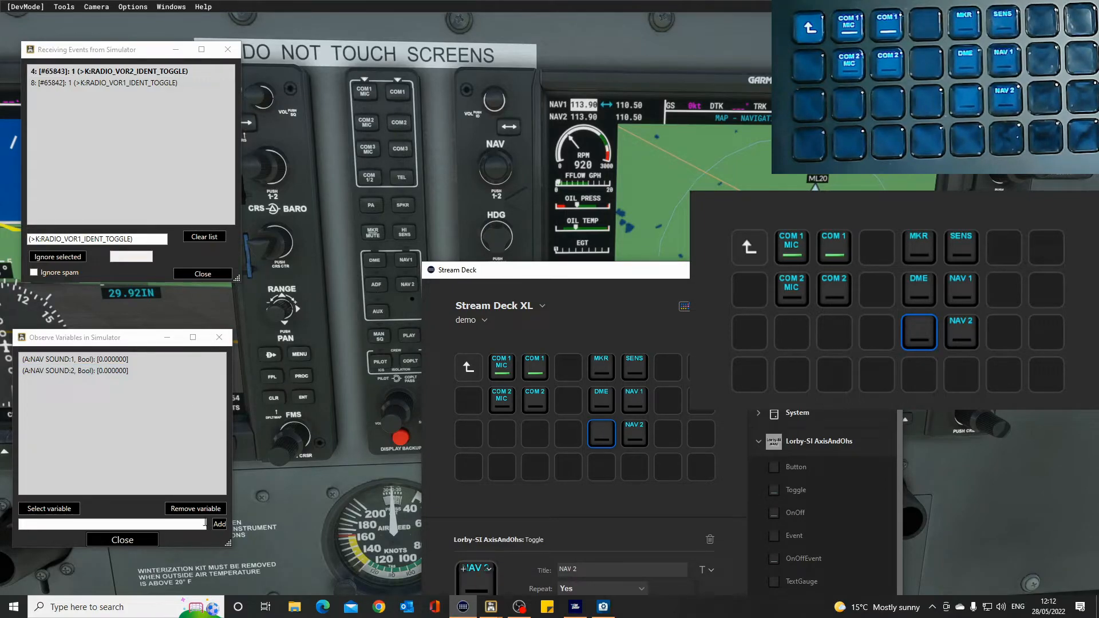
pyautogui.click(111, 372)
pyautogui.click(196, 508)
pyautogui.click(89, 360)
pyautogui.click(198, 509)
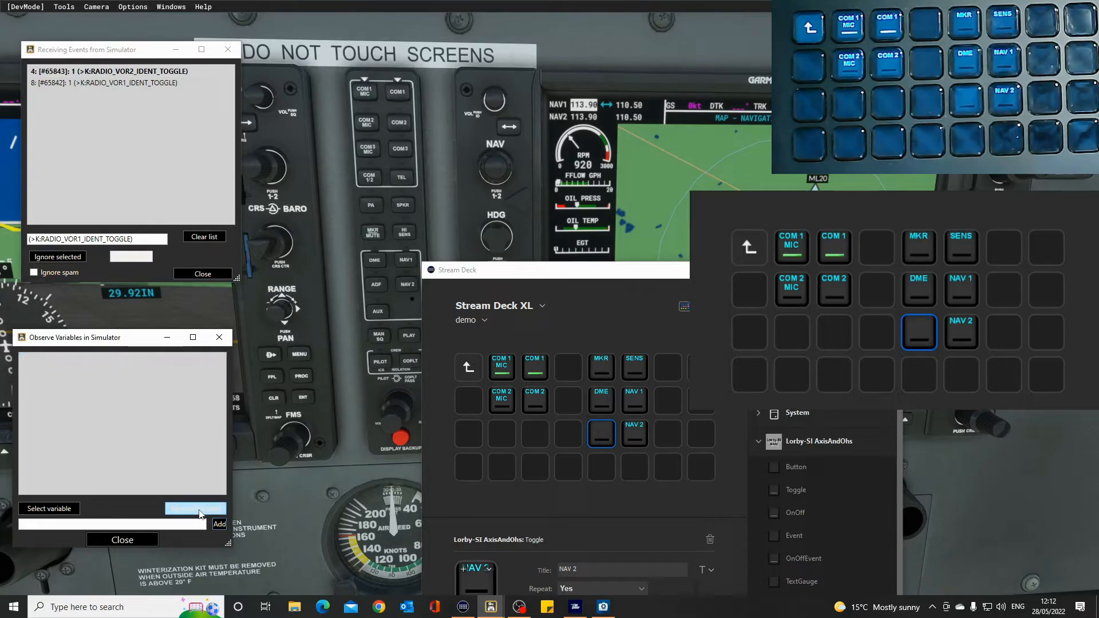
# Step: Clear the received events and toggle the cockpit's ADF button to capture its event
pyautogui.click(204, 237)
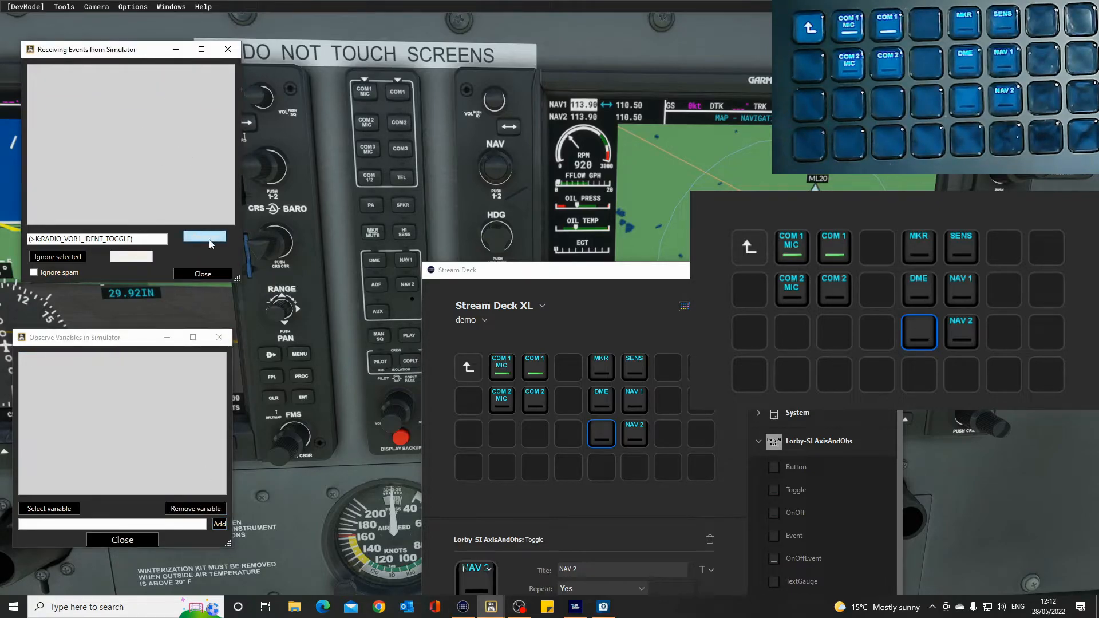
pyautogui.click(376, 286)
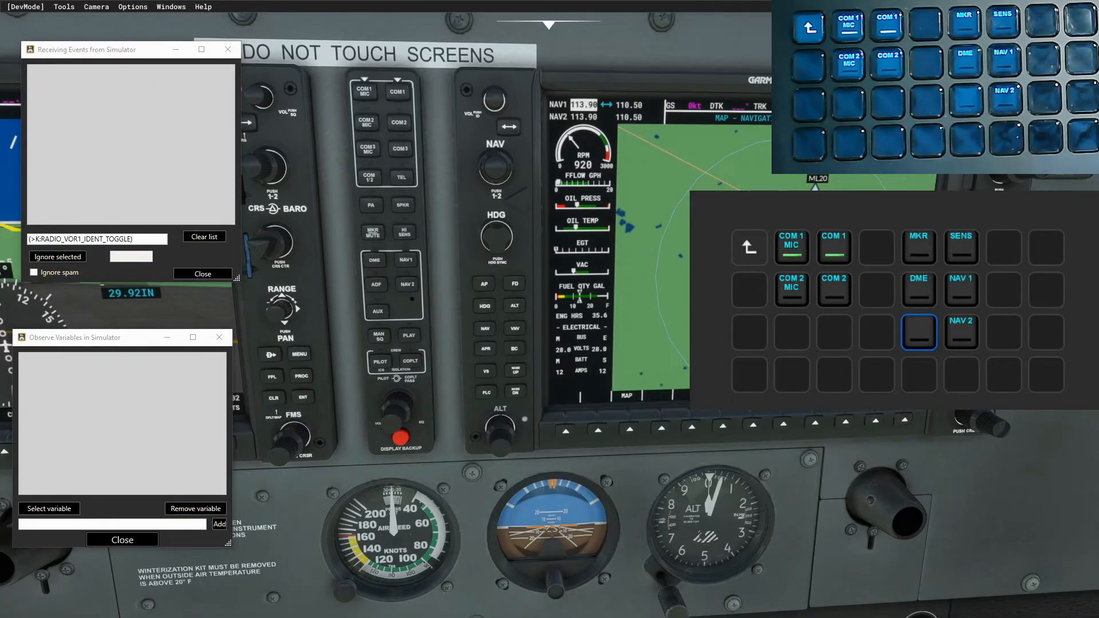
pyautogui.click(380, 287)
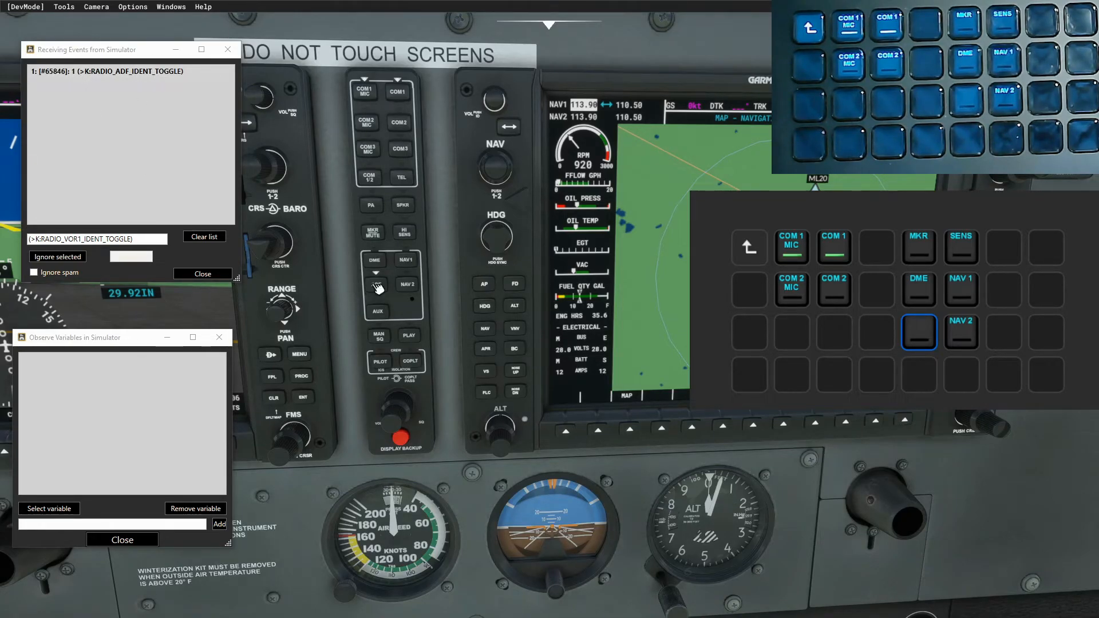
# Step: Filter the simulator variables by "sound" and select A:ADF SOUND, Bool from the aircraft radio navigation variables
pyautogui.click(50, 508)
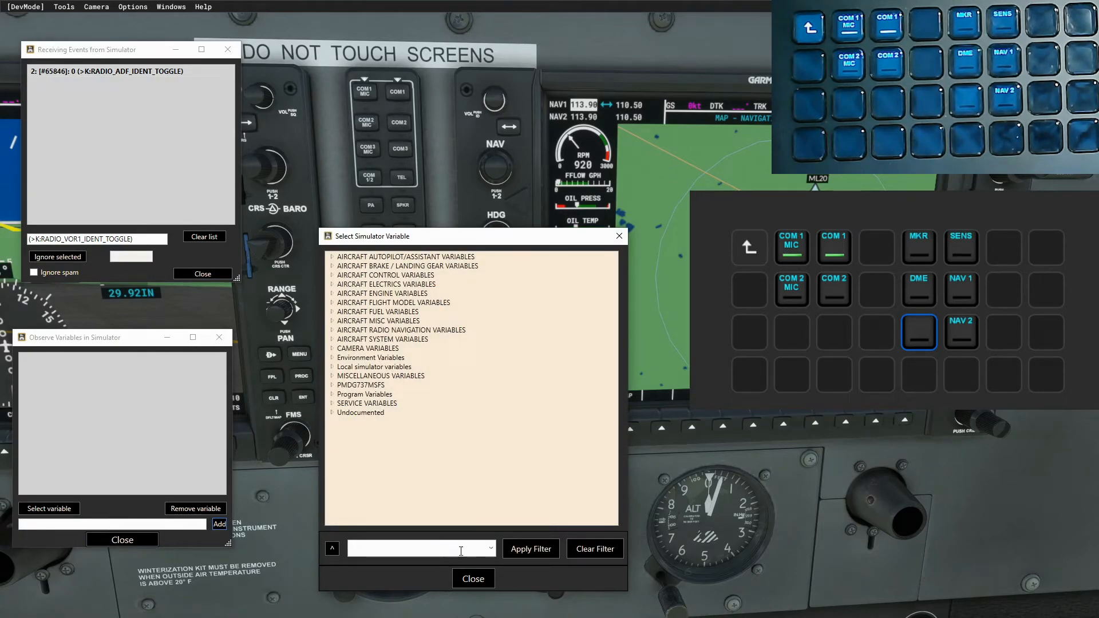
pyautogui.click(491, 548)
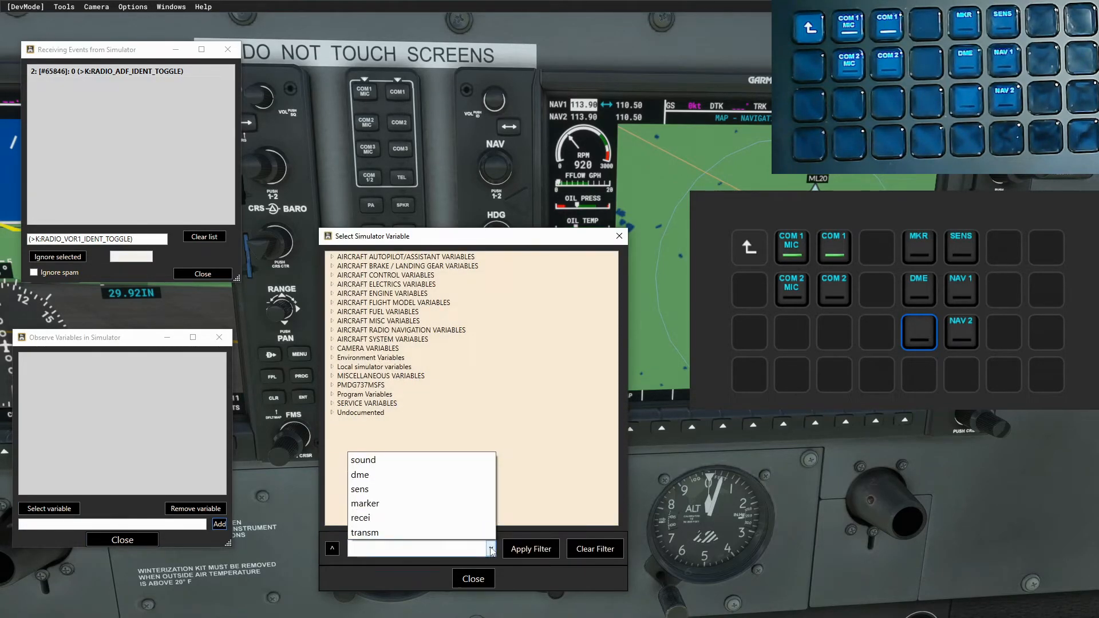
pyautogui.click(373, 462)
pyautogui.click(531, 550)
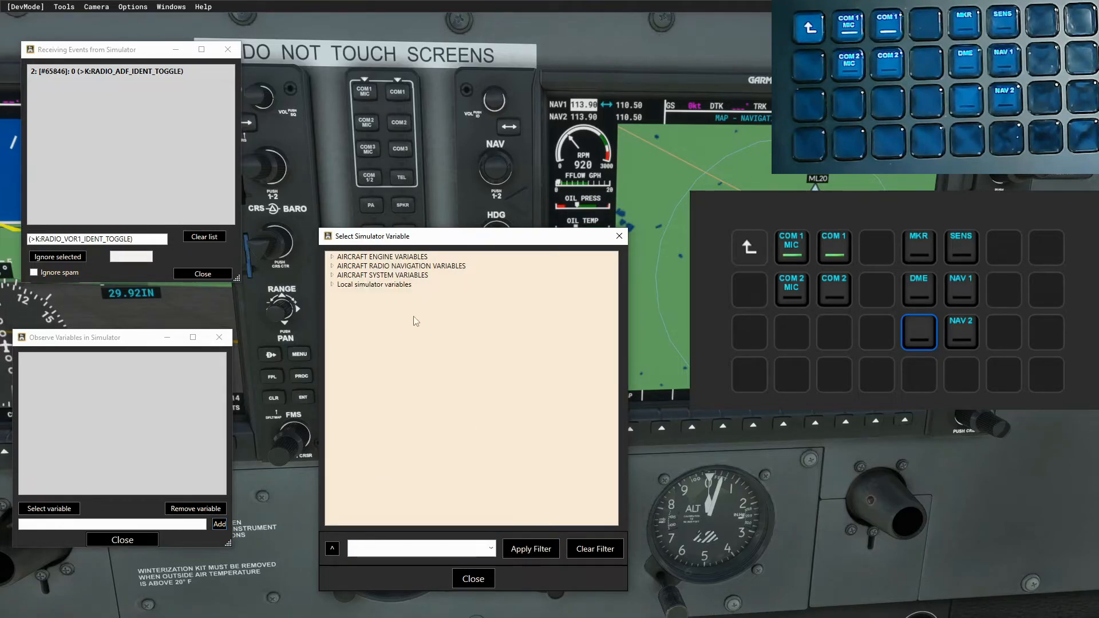
pyautogui.click(332, 275)
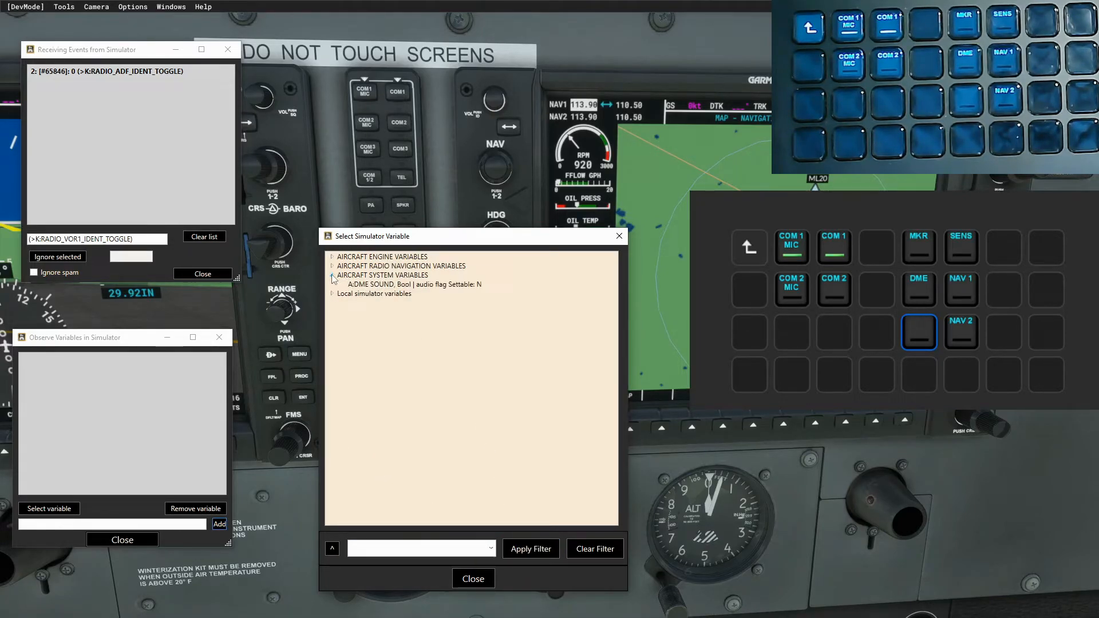
pyautogui.click(332, 267)
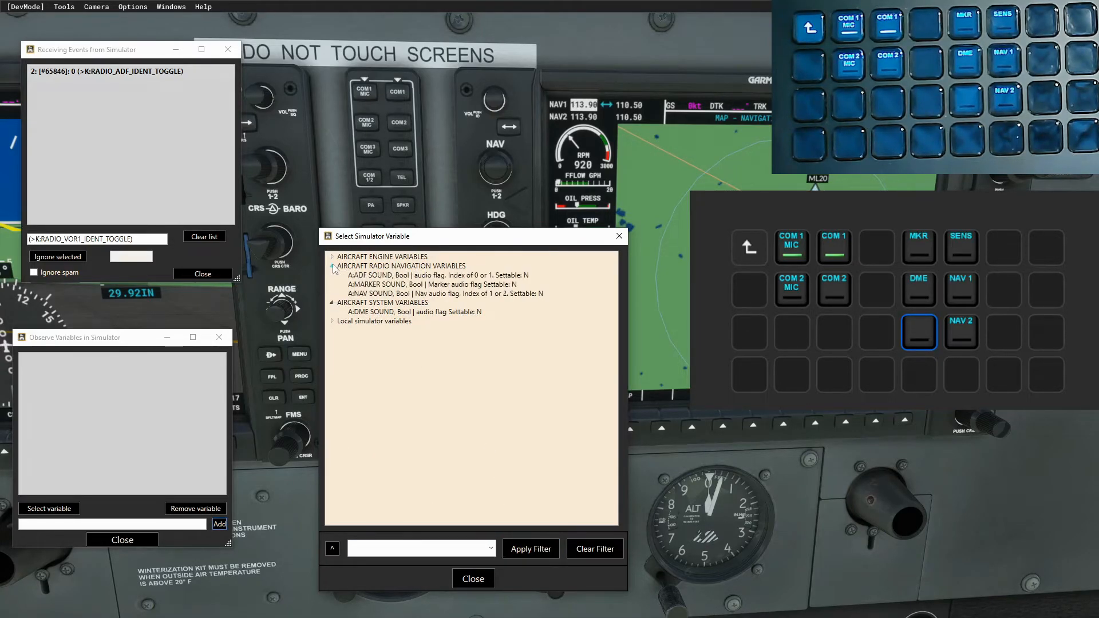
pyautogui.click(370, 277)
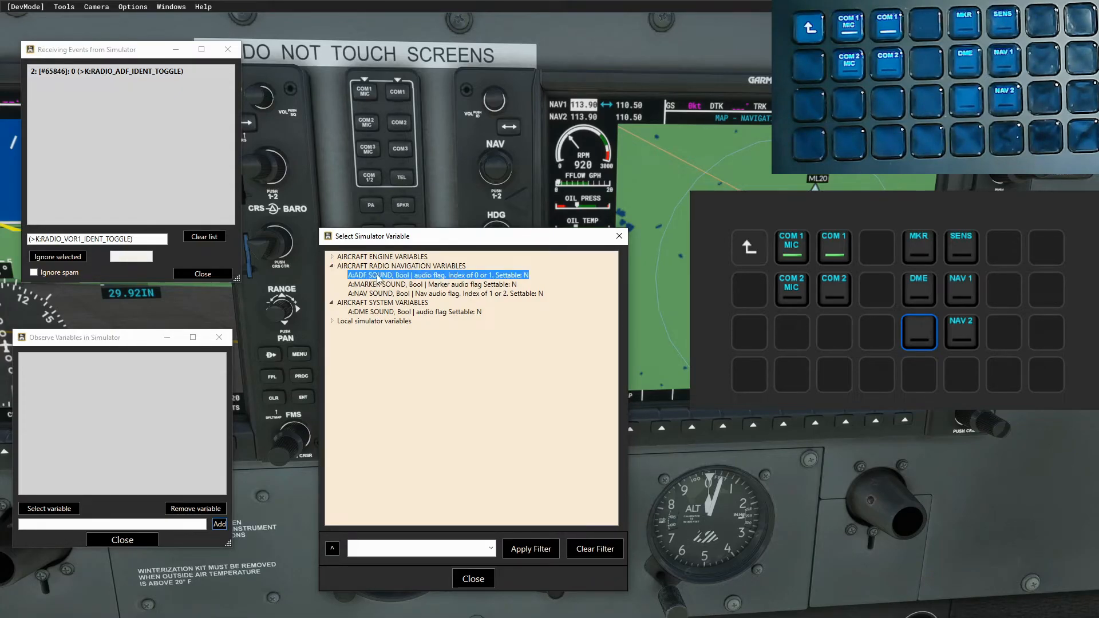
pyautogui.doubleClick(377, 276)
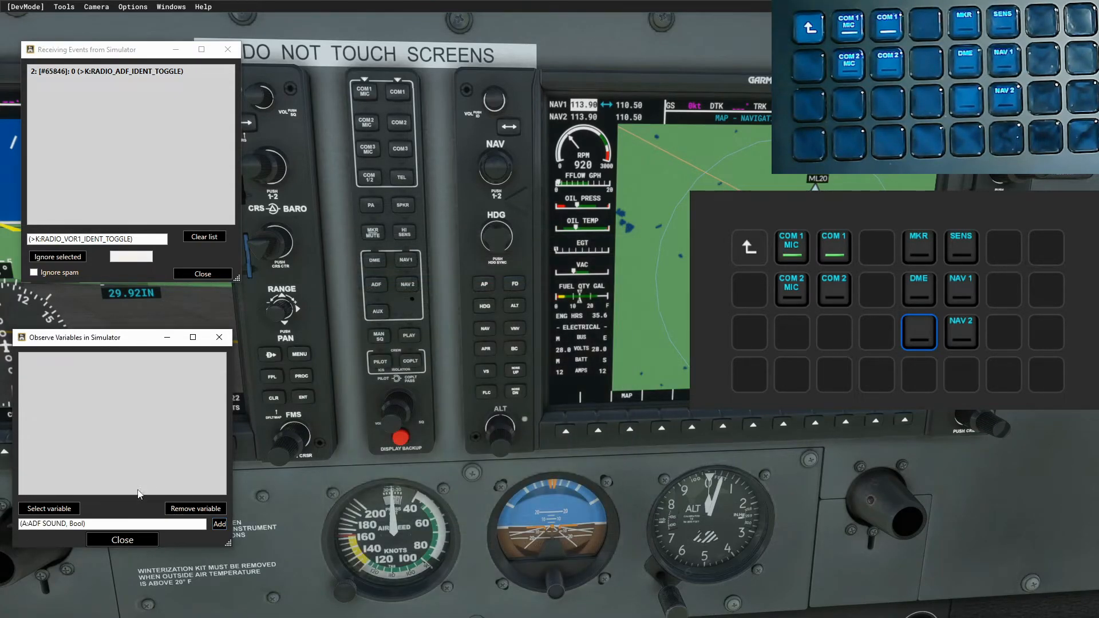
# Step: Copy the expression (A:ADF SOUND, Bool), add it to the observed variables and test it with the cockpit's ADF button
pyautogui.tripleClick(75, 522)
pyautogui.hotkey('ctrl', 'c')
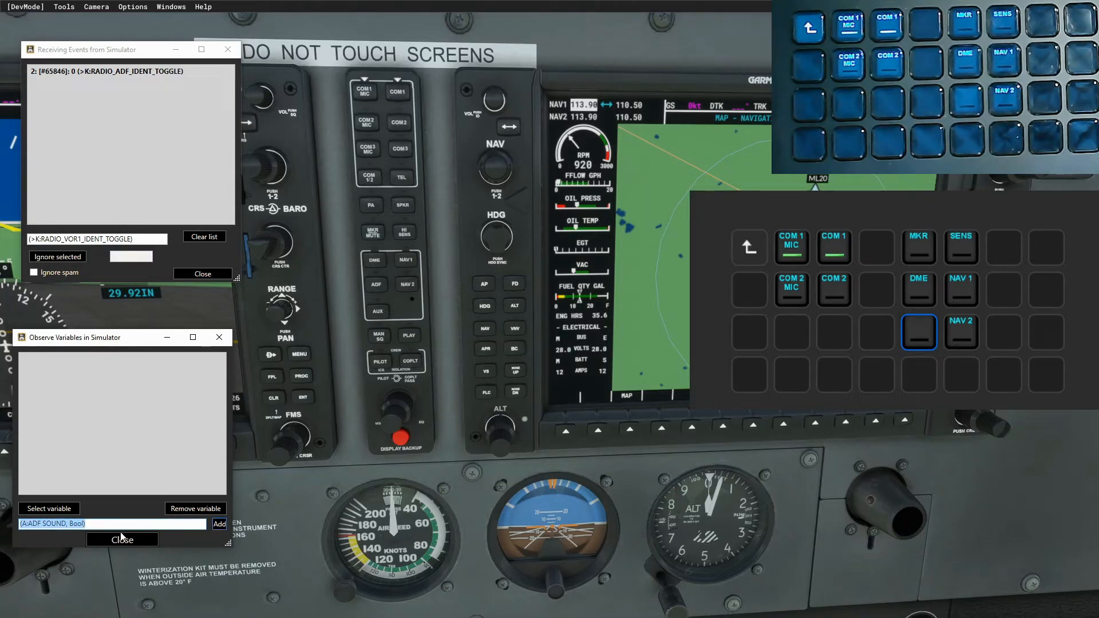
pyautogui.click(224, 526)
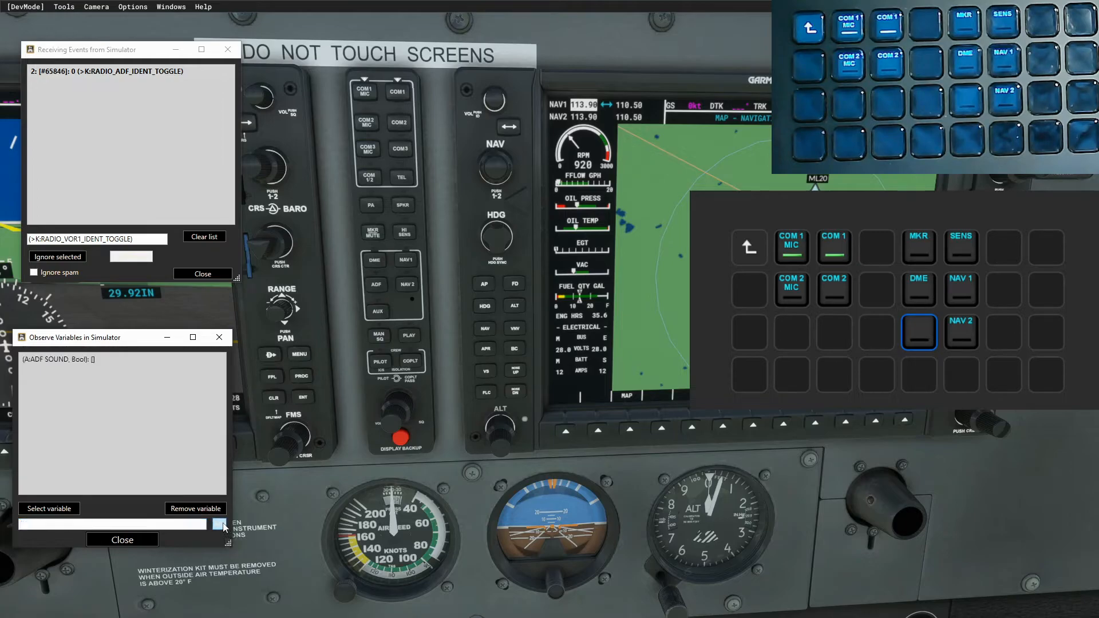
pyautogui.click(380, 288)
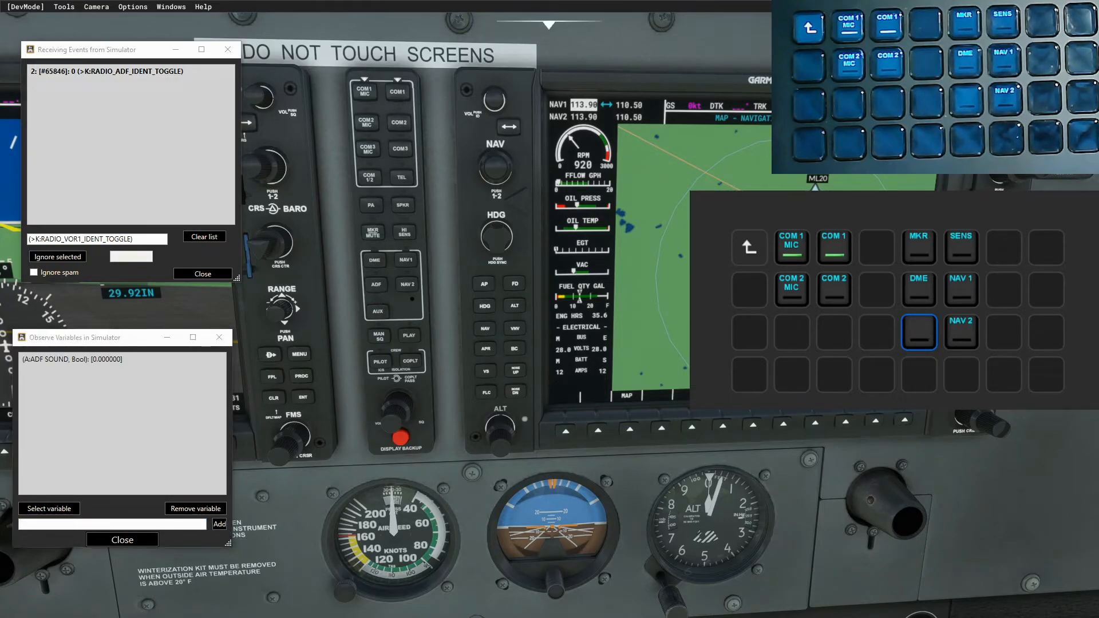
pyautogui.click(380, 286)
# Step: Switch to Stream Deck, reposition its window and title the blank toggle key beneath DME as ADF
pyautogui.hotkey('alt', 'Tab')
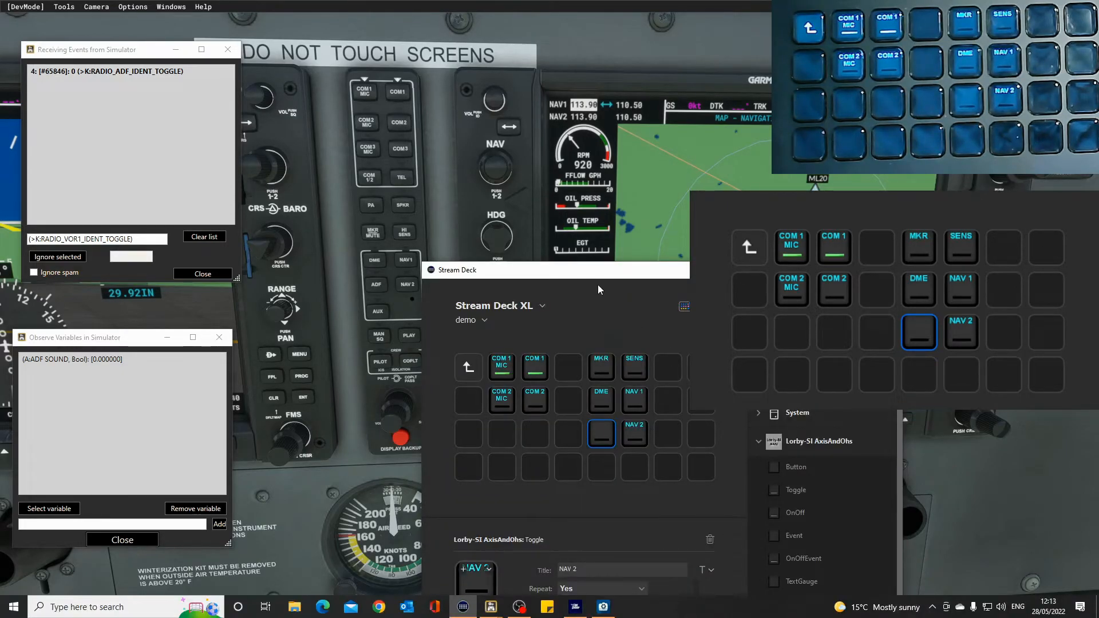
pyautogui.moveTo(579, 269); pyautogui.dragTo(398, 171)
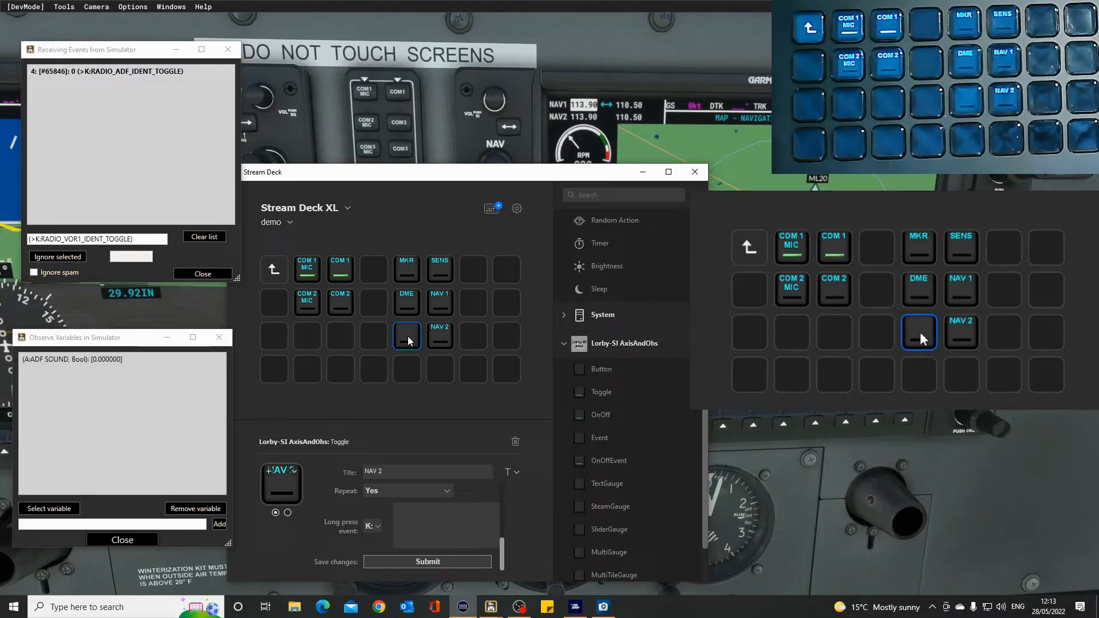
pyautogui.click(444, 335)
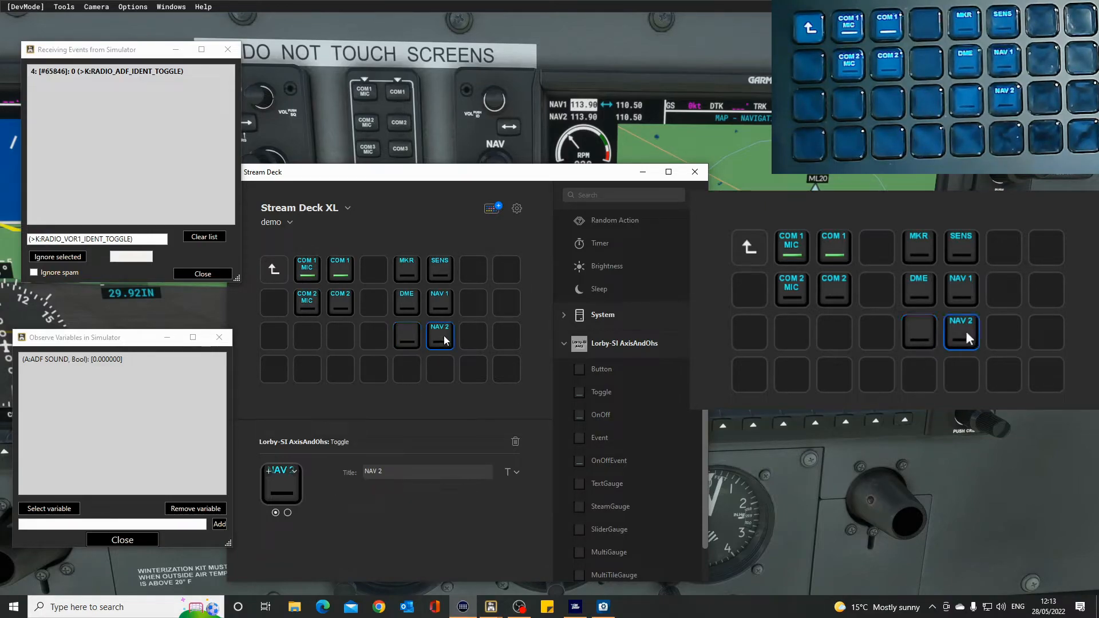
pyautogui.click(411, 340)
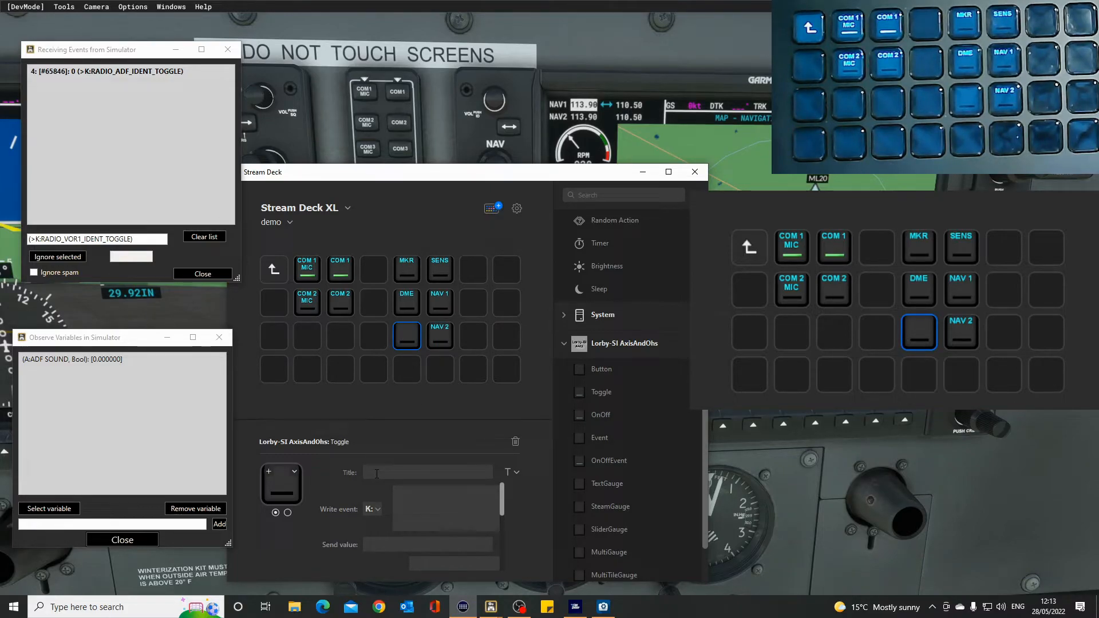
pyautogui.write('ADF')
# Step: Set the ADF key's A: read variable to ADF SOUND, Bool, without the prefix and brackets
pyautogui.moveTo(503, 504); pyautogui.dragTo(504, 525)
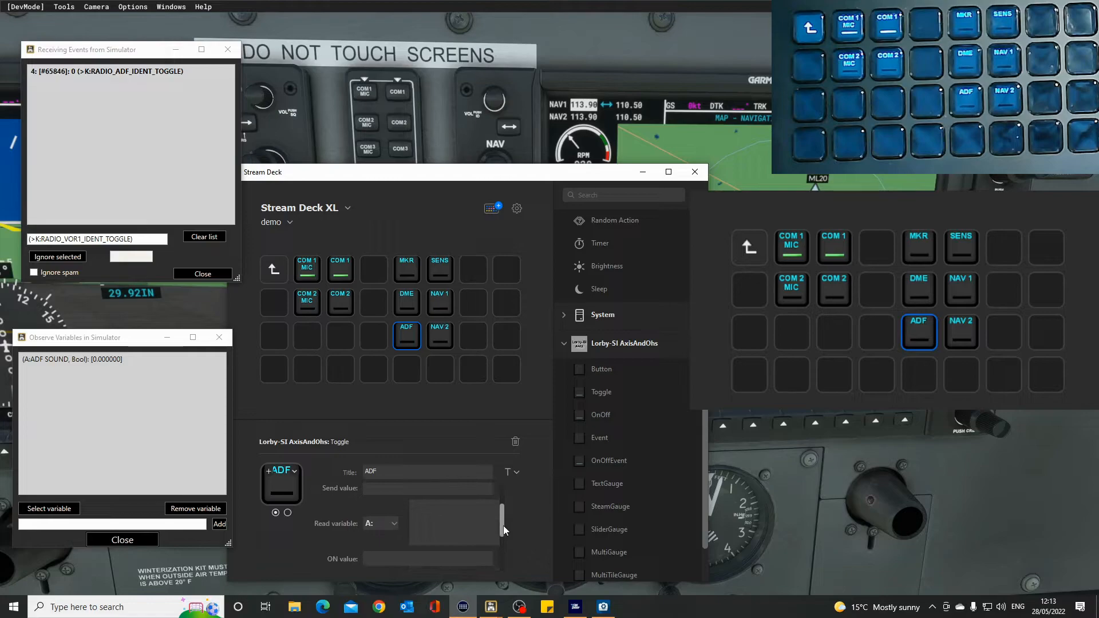
pyautogui.hotkey('ctrl', 'v')
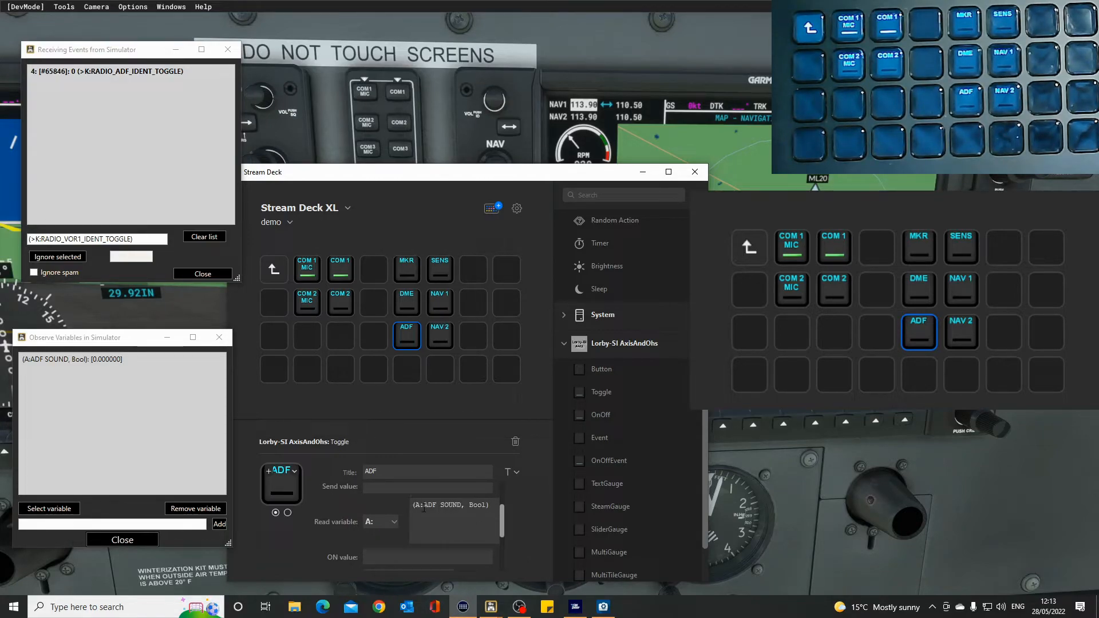
pyautogui.moveTo(424, 507); pyautogui.dragTo(412, 506)
pyautogui.press('BackSpace')
pyautogui.moveTo(502, 517); pyautogui.dragTo(501, 527)
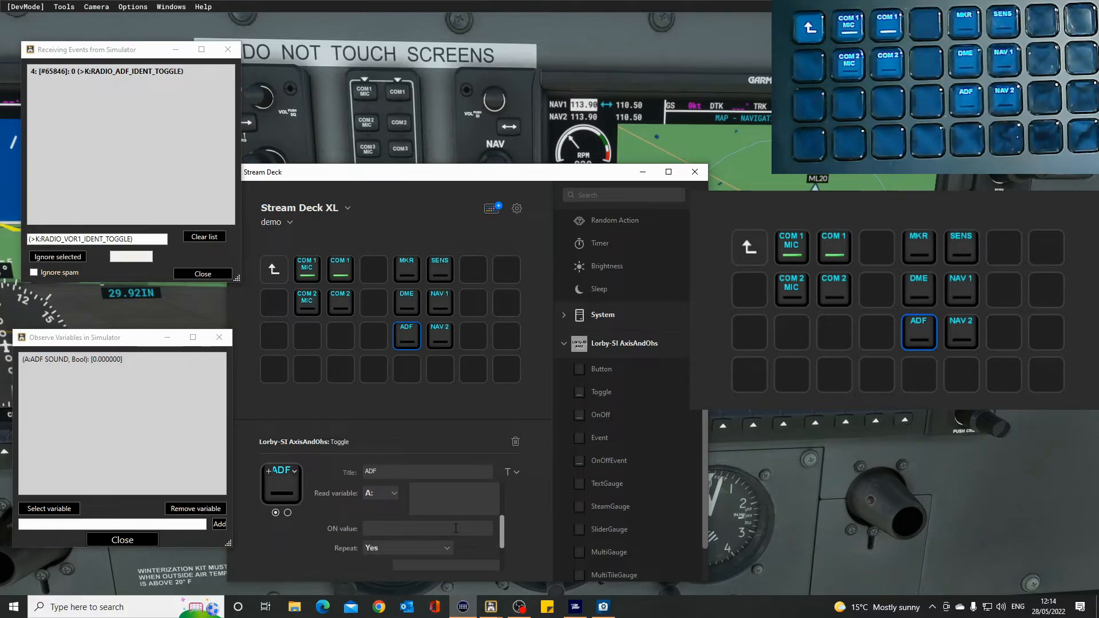
# Step: Copy the captured ADF event and set the ADF key's K: write event to RADIO_ADF_IDENT_TOGGLE, without the prefix and brackets
pyautogui.moveTo(501, 538); pyautogui.dragTo(501, 504)
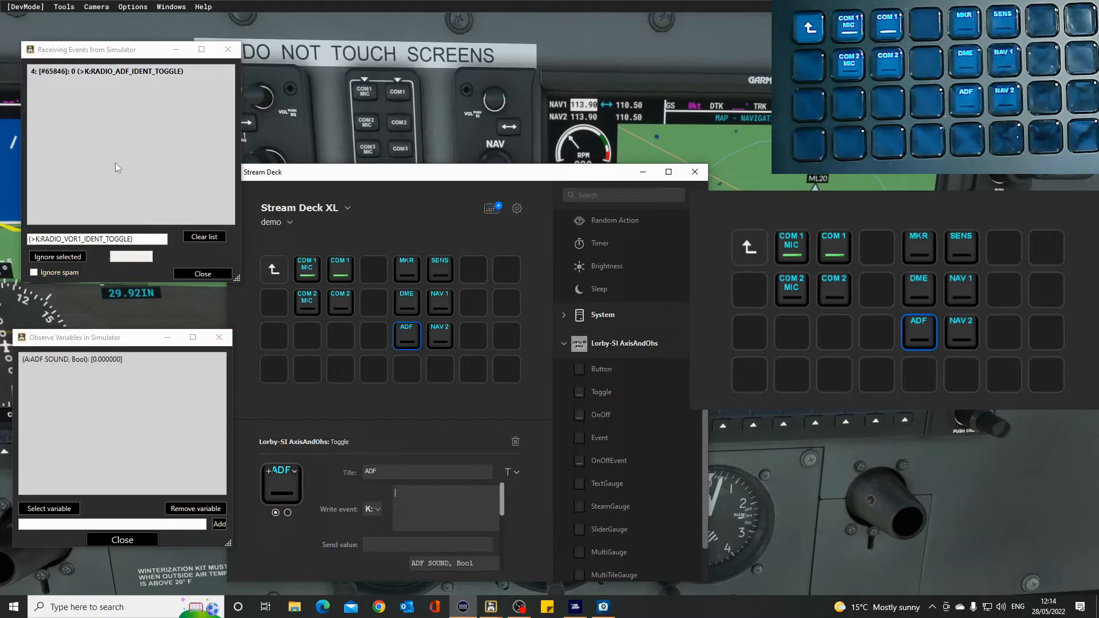
pyautogui.click(104, 72)
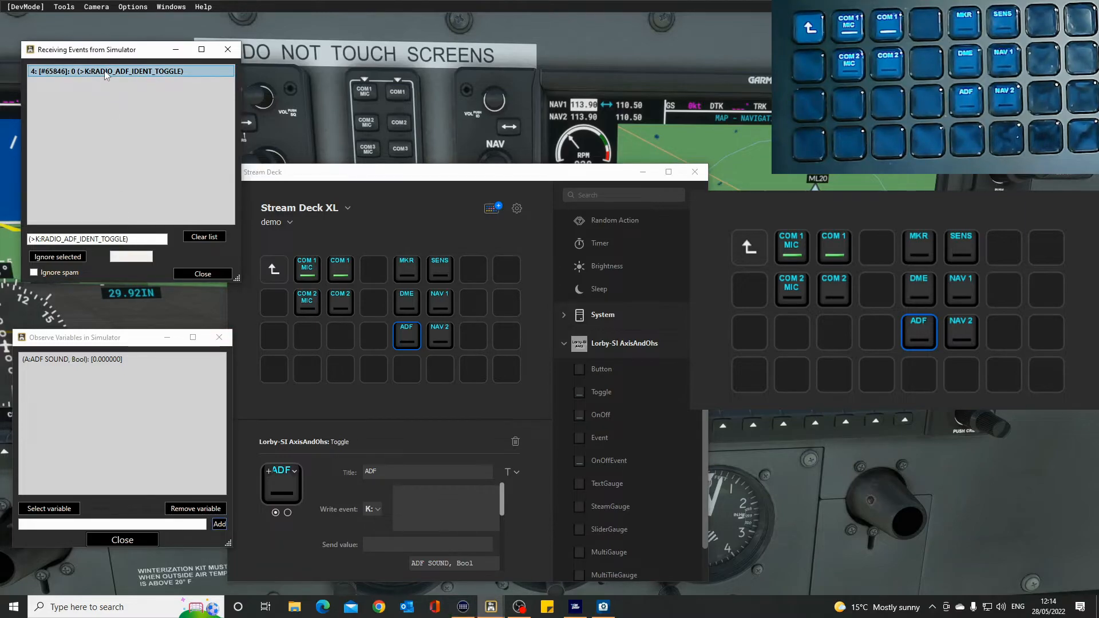
pyautogui.click(97, 240)
pyautogui.doubleClick(97, 239)
pyautogui.hotkey('ctrl', 'c')
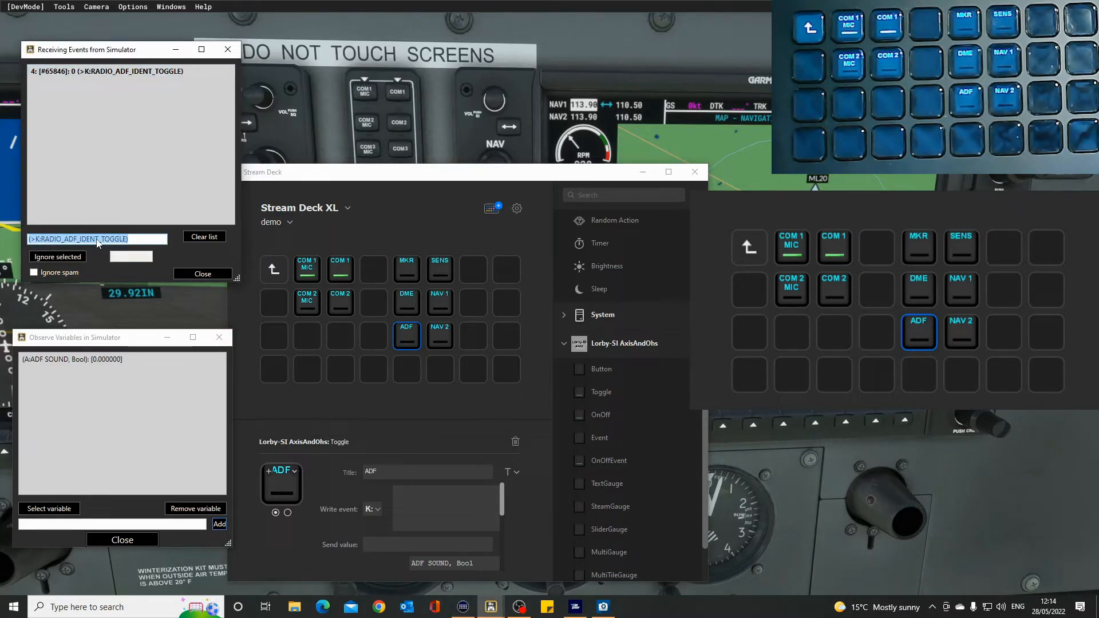
pyautogui.click(413, 495)
pyautogui.hotkey('ctrl', 'v')
pyautogui.moveTo(405, 494); pyautogui.dragTo(385, 493)
pyautogui.press('BackSpace')
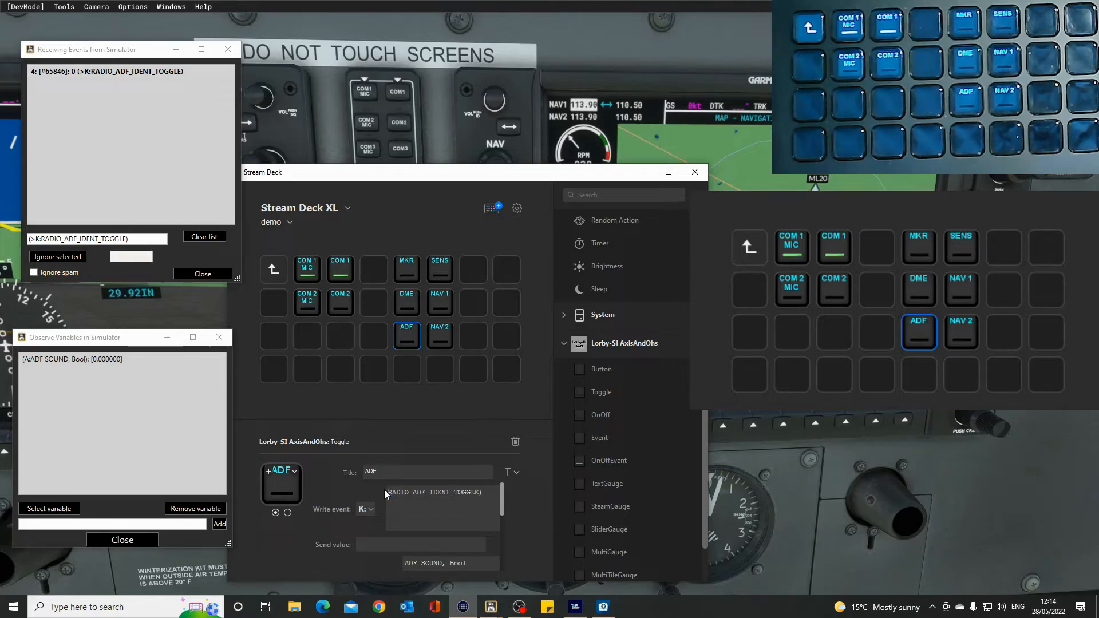
pyautogui.click(483, 493)
pyautogui.press('BackSpace')
# Step: Set the ADF key's send value to 1 and submit its settings
pyautogui.click(459, 541)
pyautogui.write('1')
pyautogui.moveTo(501, 495); pyautogui.dragTo(497, 562)
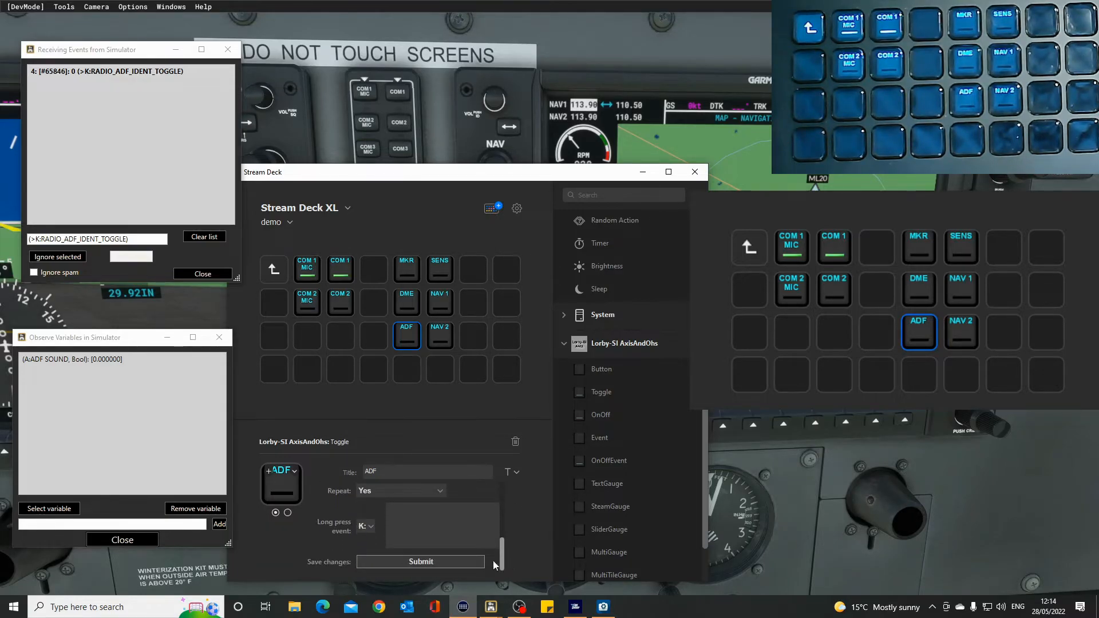
# Step: Uncover the cockpit audio panel, clear the received events and operate the MAN SQ button and volume knob to check which events they send
pyautogui.moveTo(412, 175); pyautogui.dragTo(404, 345)
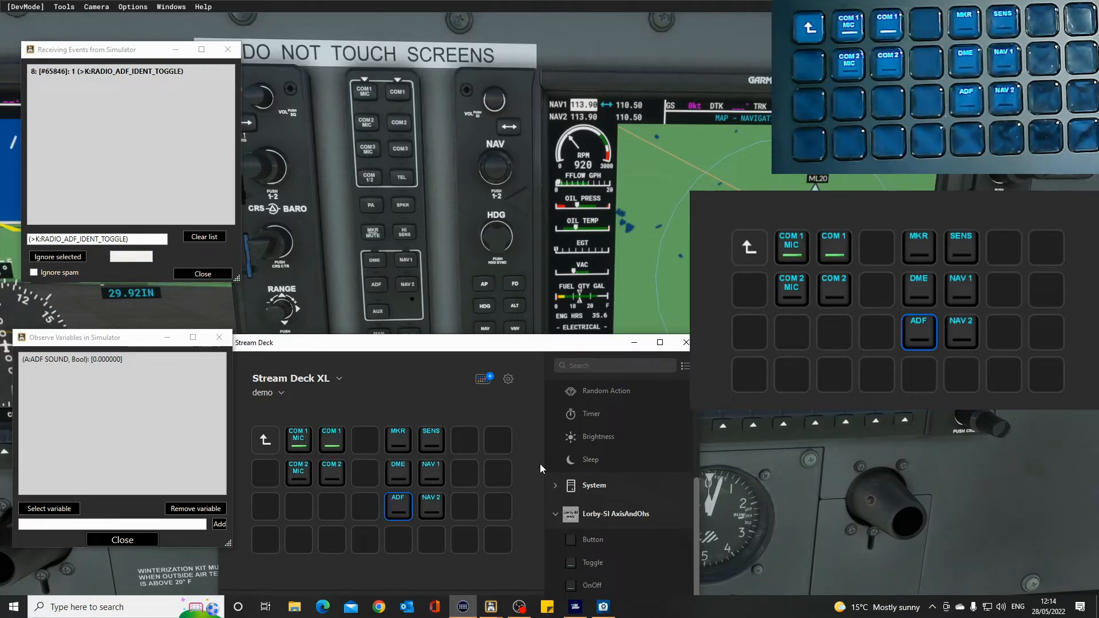
pyautogui.moveTo(457, 350); pyautogui.dragTo(740, 460)
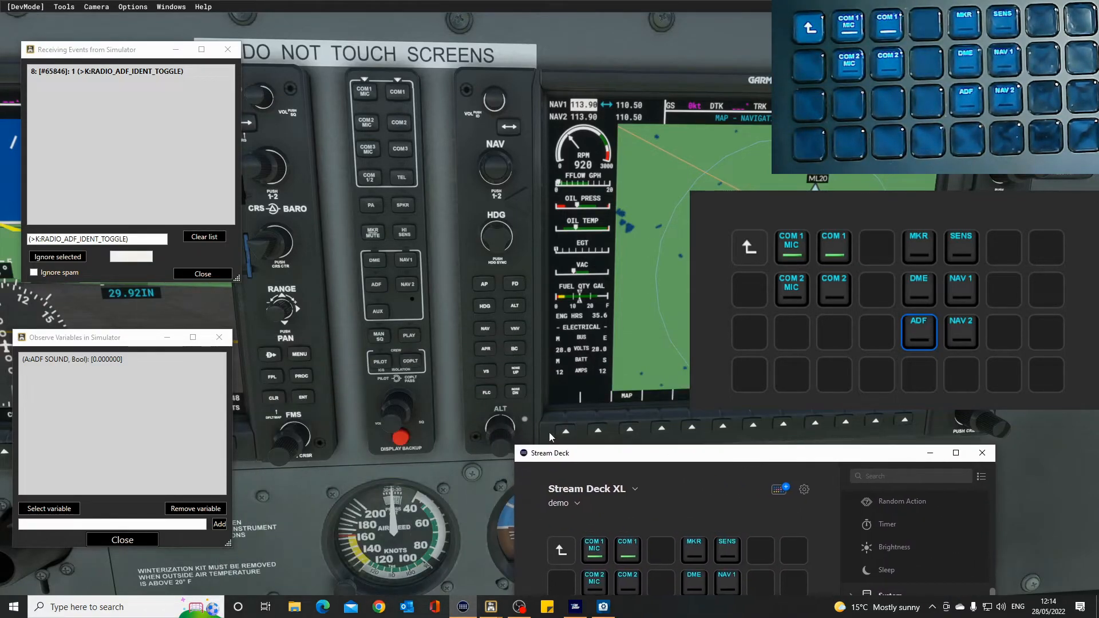
pyautogui.click(385, 339)
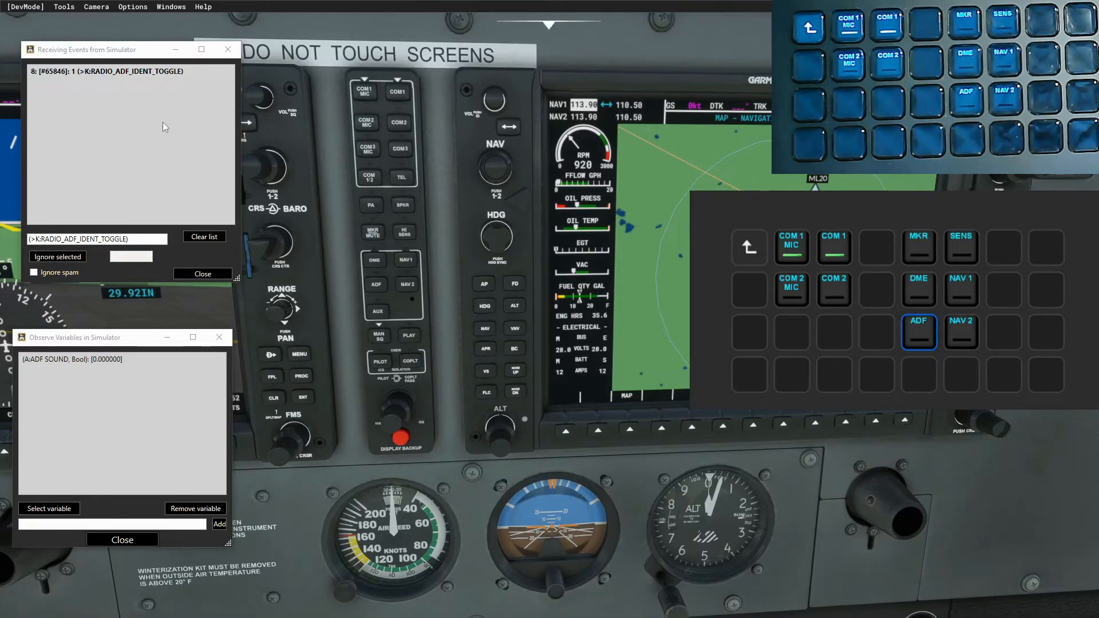
pyautogui.click(204, 237)
pyautogui.click(383, 339)
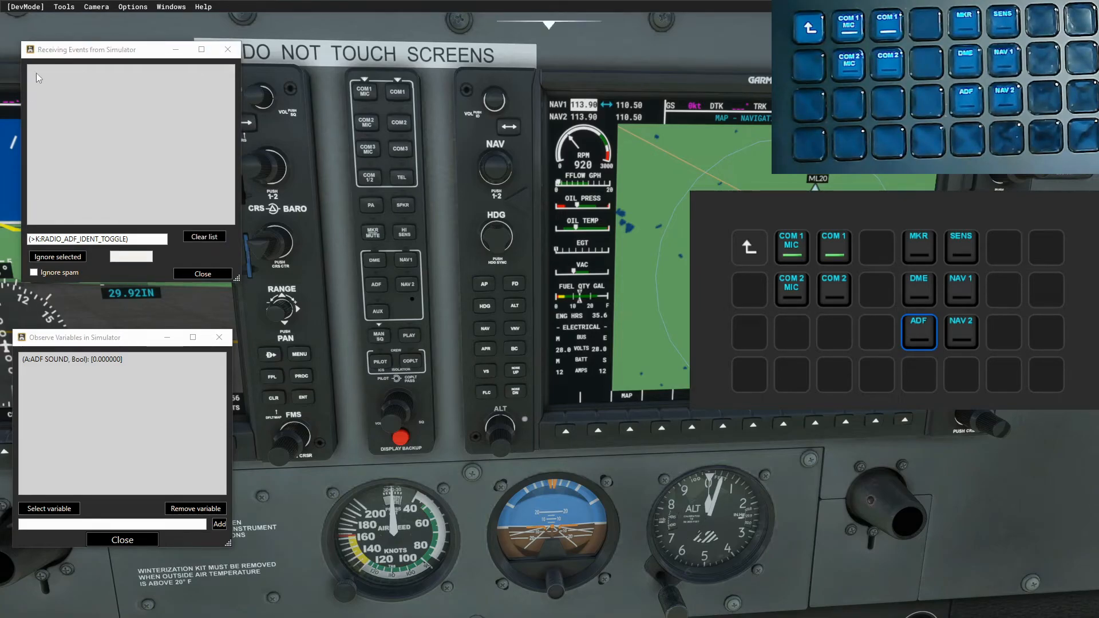
pyautogui.click(399, 428)
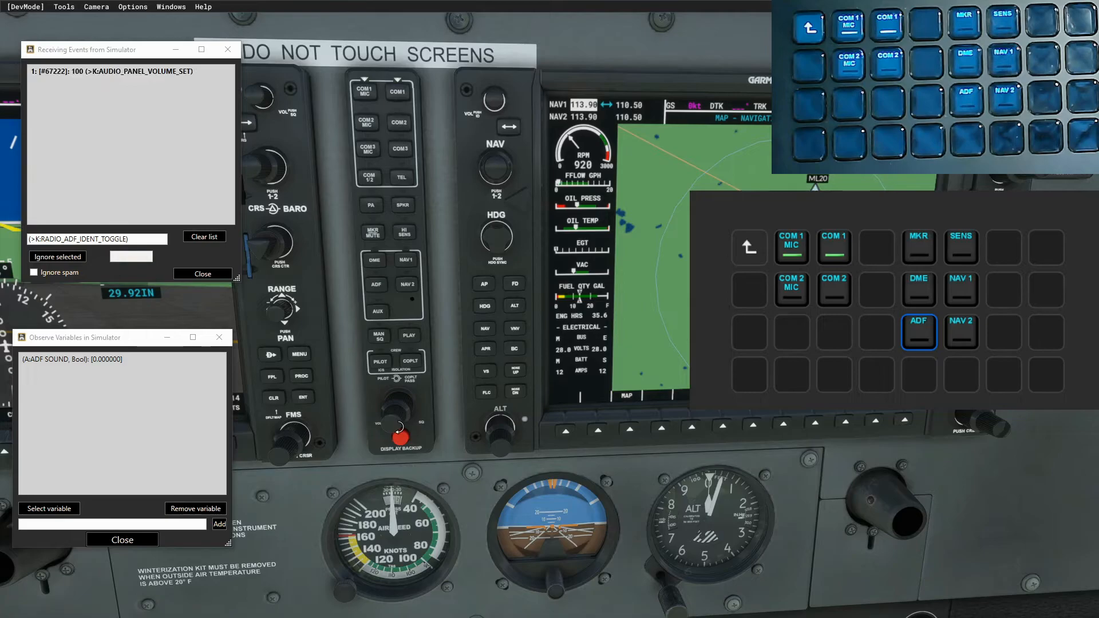
# Step: Turn the audio panel volume knob down and up to examine the event it sends to the simulator
pyautogui.scroll(-1, 399, 428)
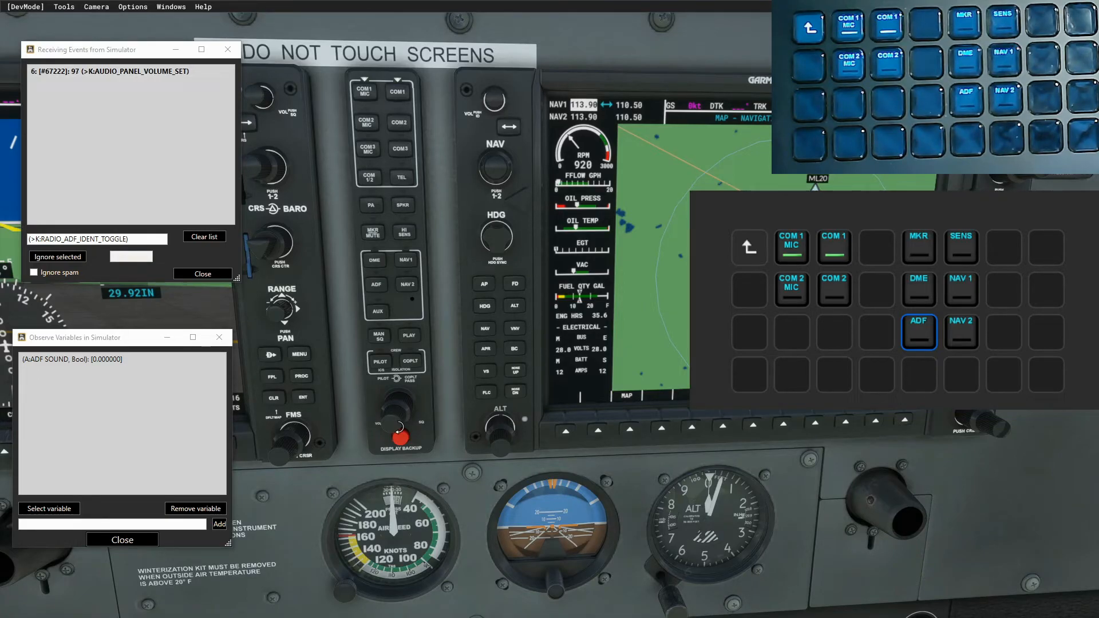
pyautogui.scroll(2, 399, 428)
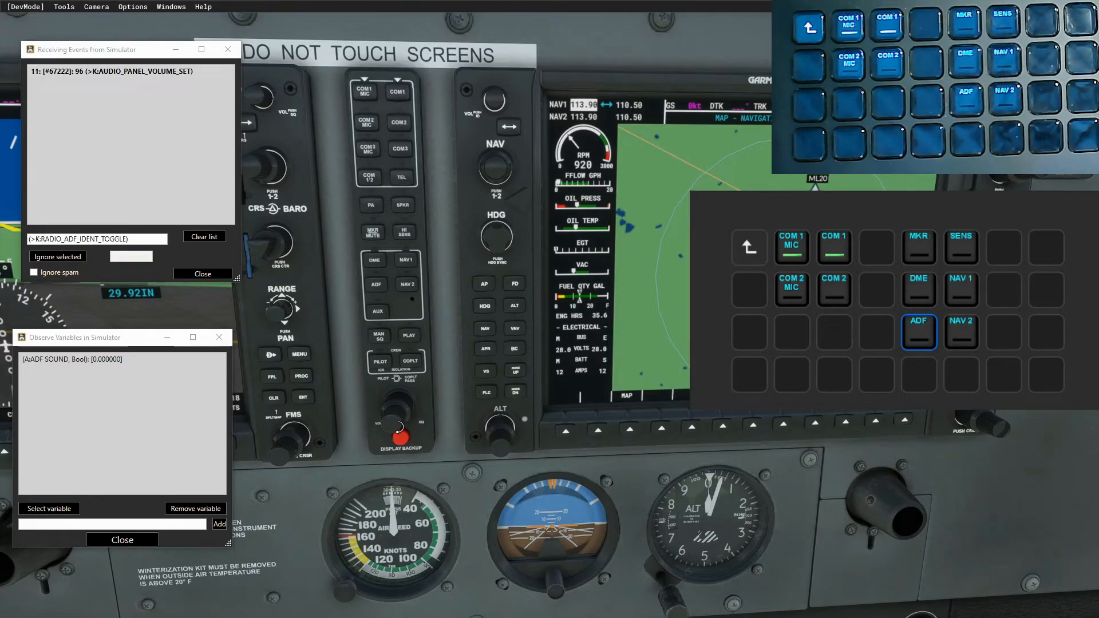
pyautogui.scroll(2, 396, 424)
pyautogui.scroll(2, 397, 425)
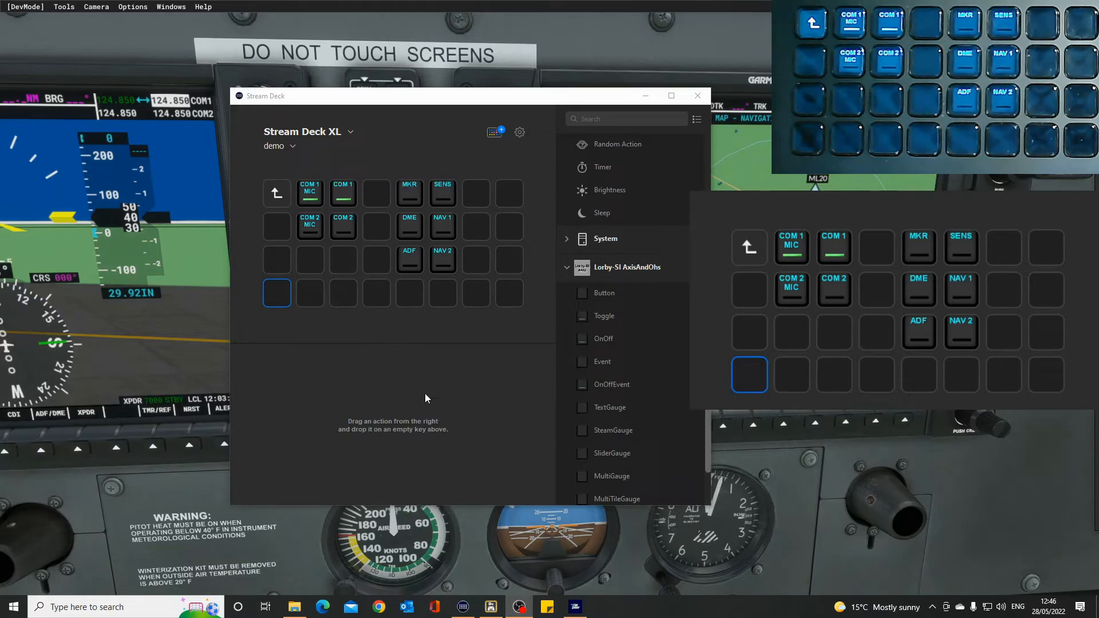
# Step: Open the ATC window in the simulator and return to the Stream Deck software
pyautogui.click(509, 528)
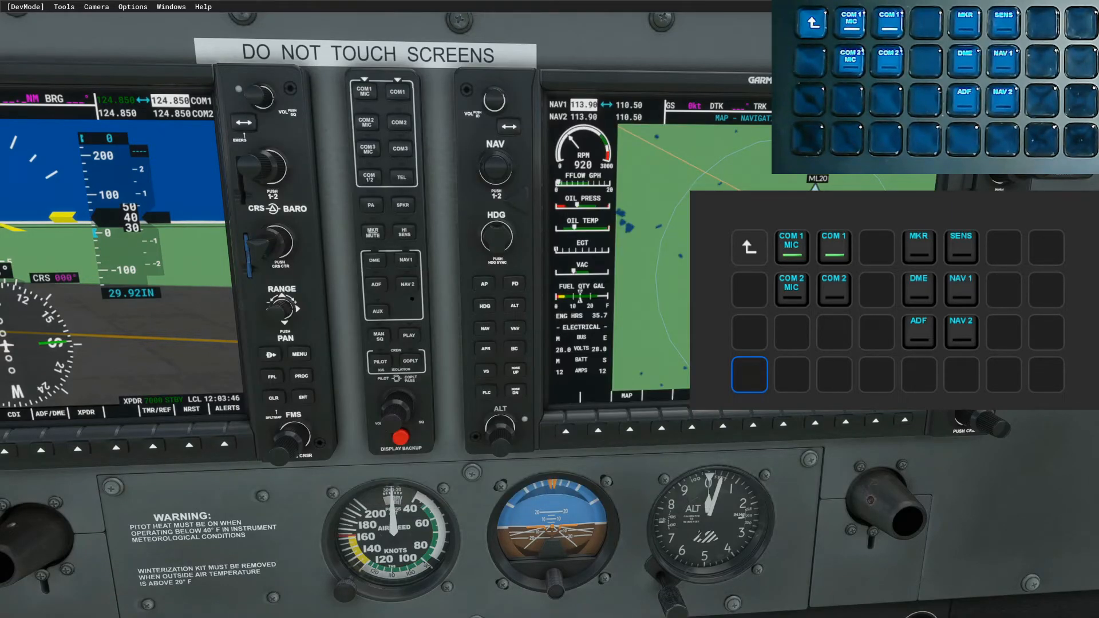
pyautogui.press('Scroll_Lock')
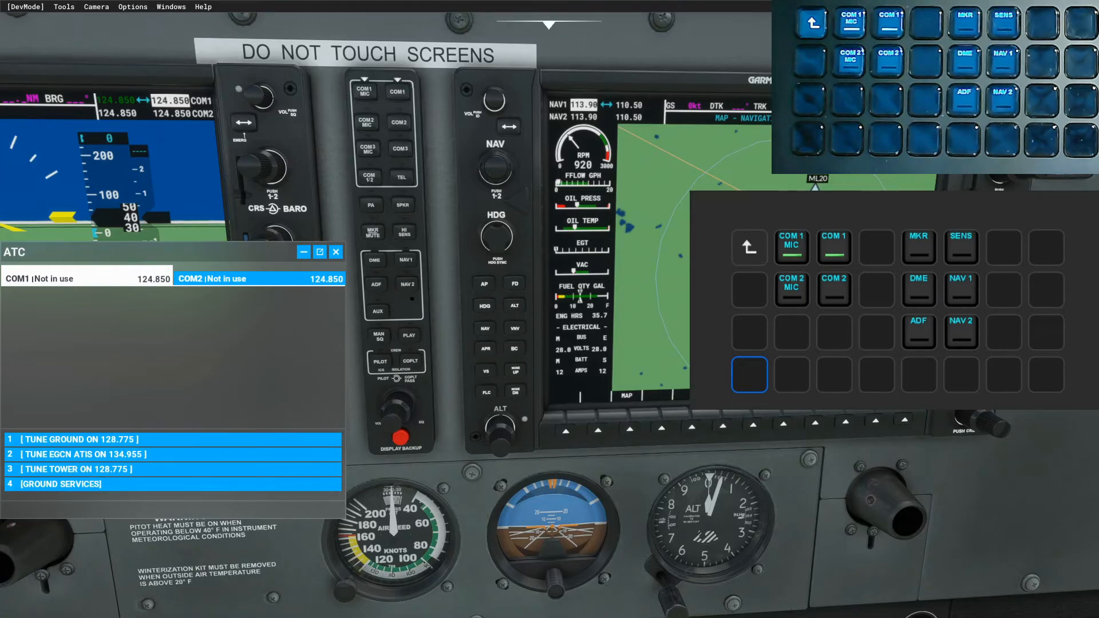
pyautogui.hotkey('alt', 'Tab')
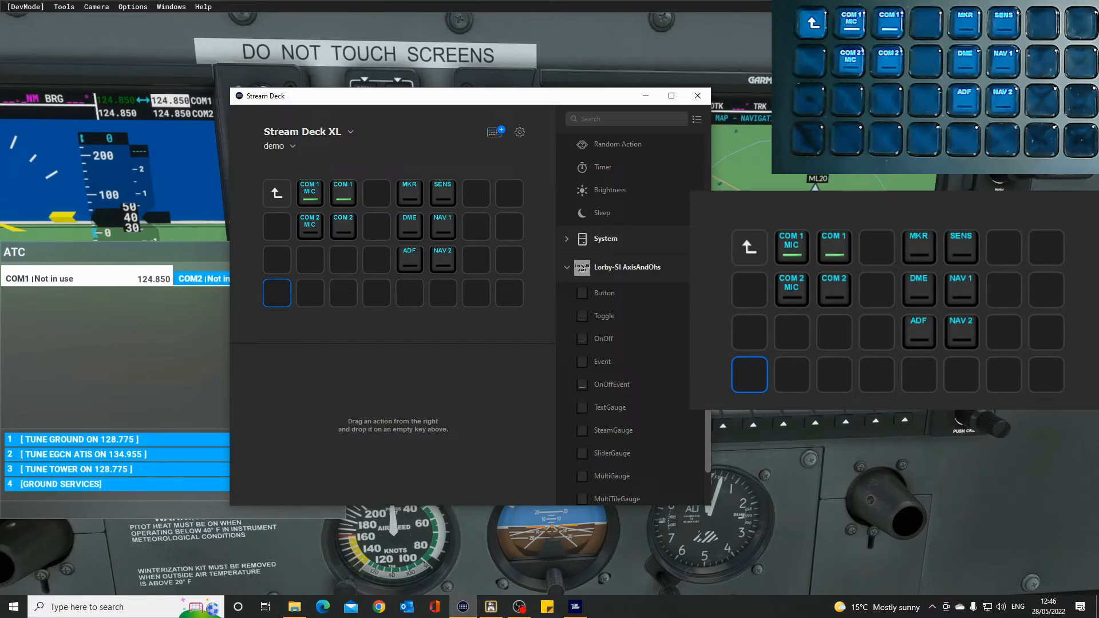
# Step: Switch to AxisAndOhs, start a new button assignment and open the event selection for its Key Down Event
pyautogui.moveTo(610, 190); pyautogui.dragTo(630, 178)
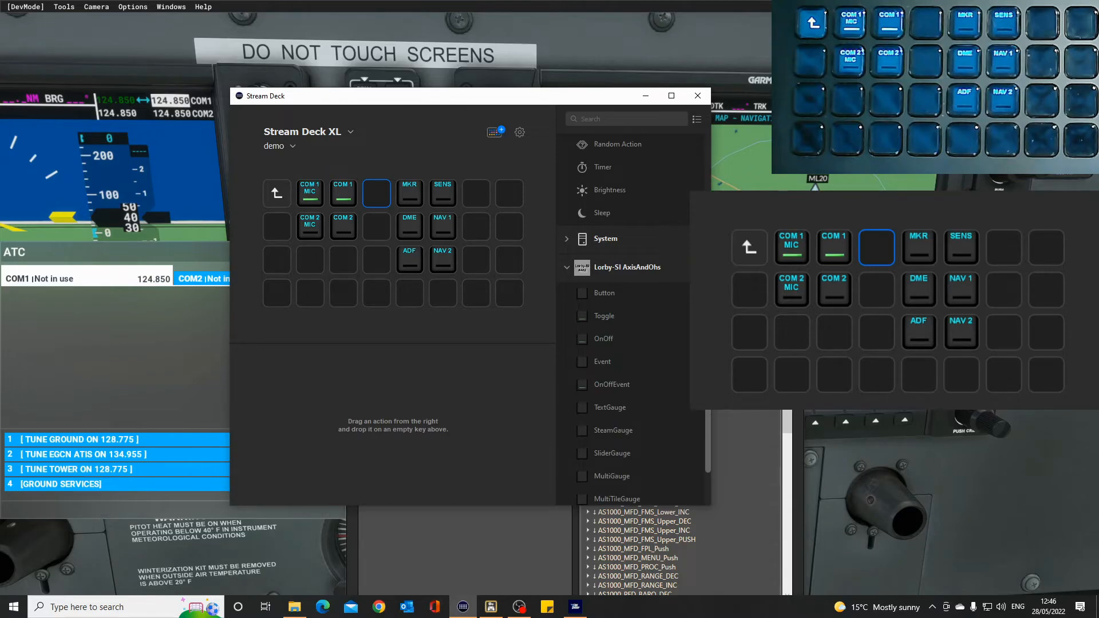
pyautogui.click(630, 549)
pyautogui.moveTo(727, 205); pyautogui.dragTo(446, 98)
pyautogui.click(354, 512)
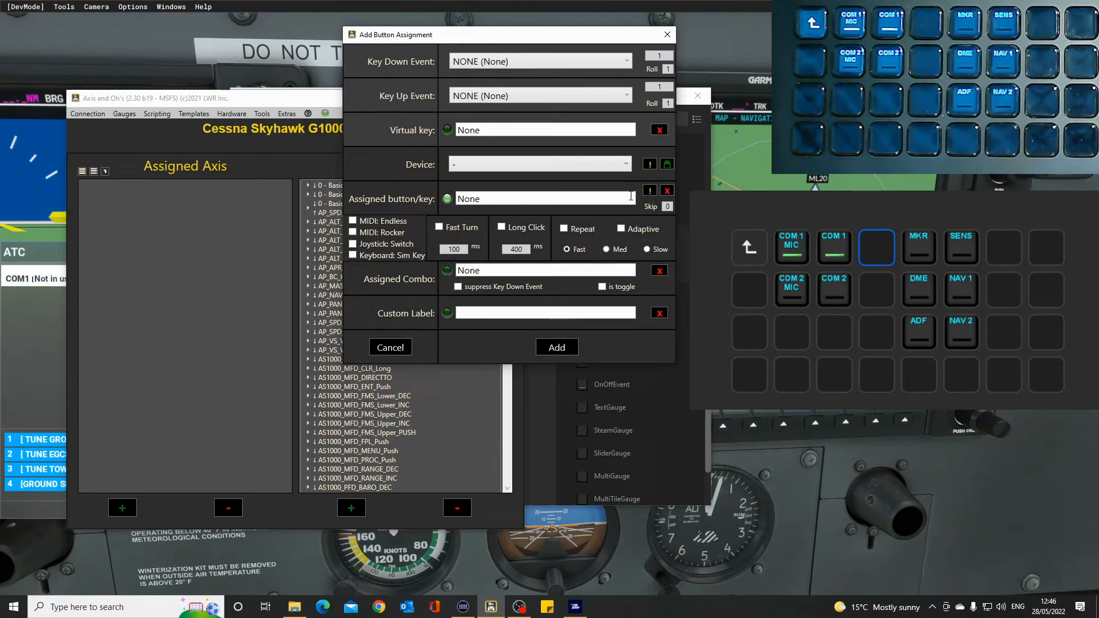
pyautogui.click(627, 62)
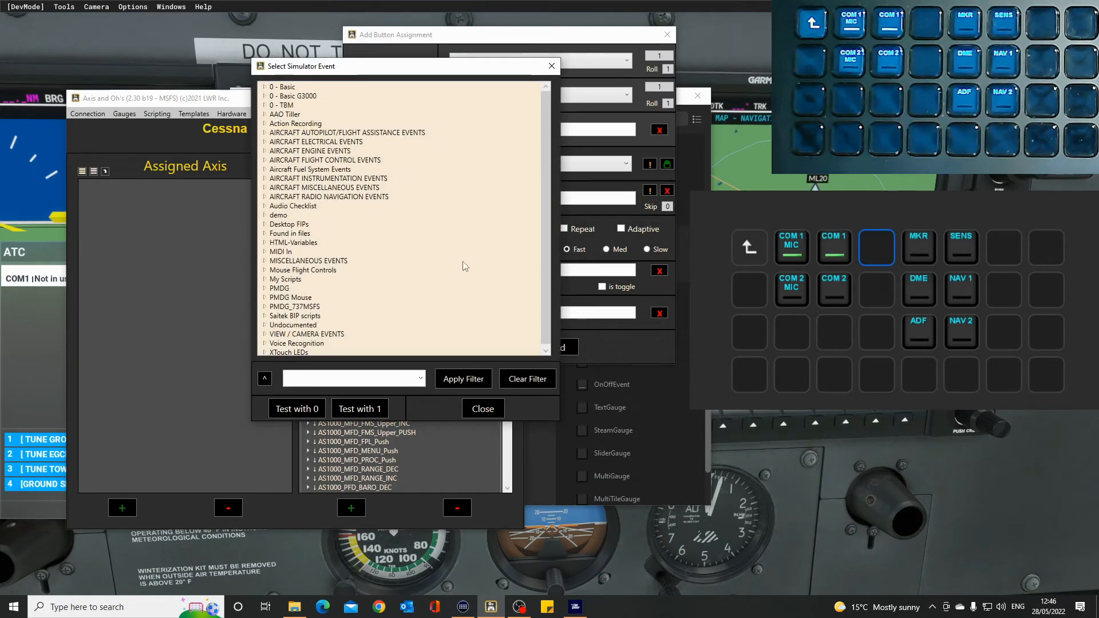
# Step: Filter the simulator events by atc, examine the ATC_MENU_1 entry under the instrumentation events, and close the selection and assignment without adding anything
pyautogui.click(398, 381)
pyautogui.write('atc')
pyautogui.press('Return')
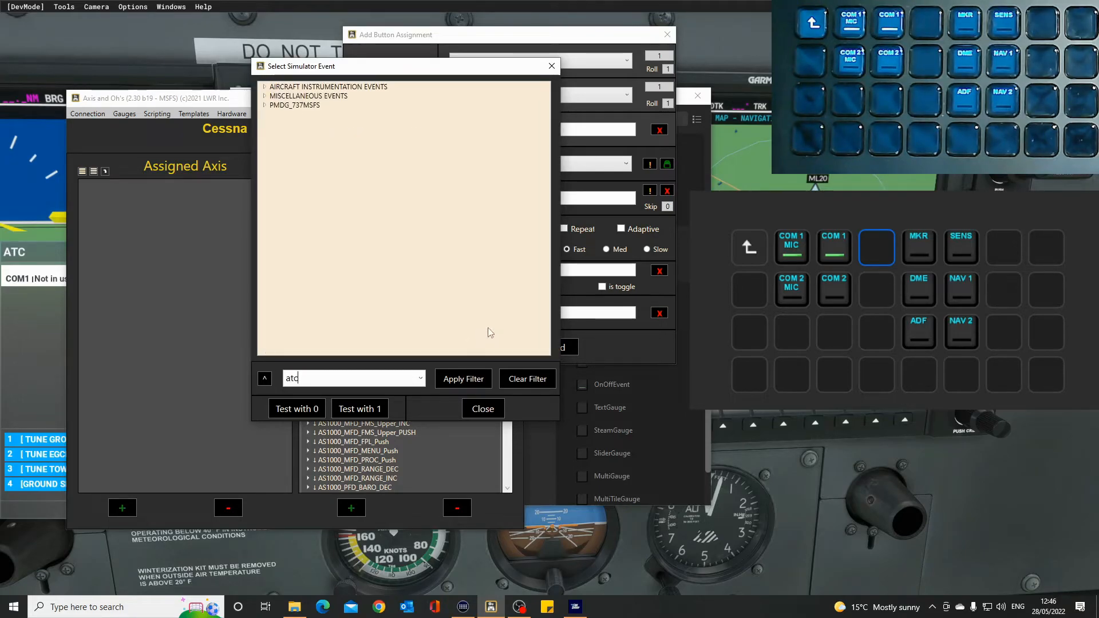
pyautogui.click(264, 87)
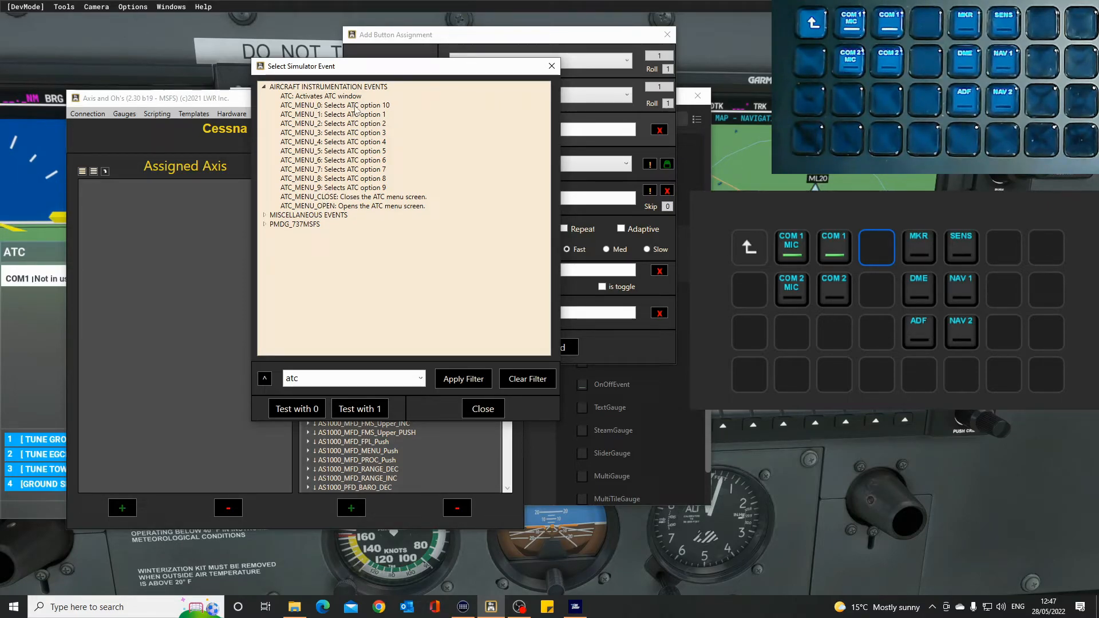
pyautogui.click(315, 116)
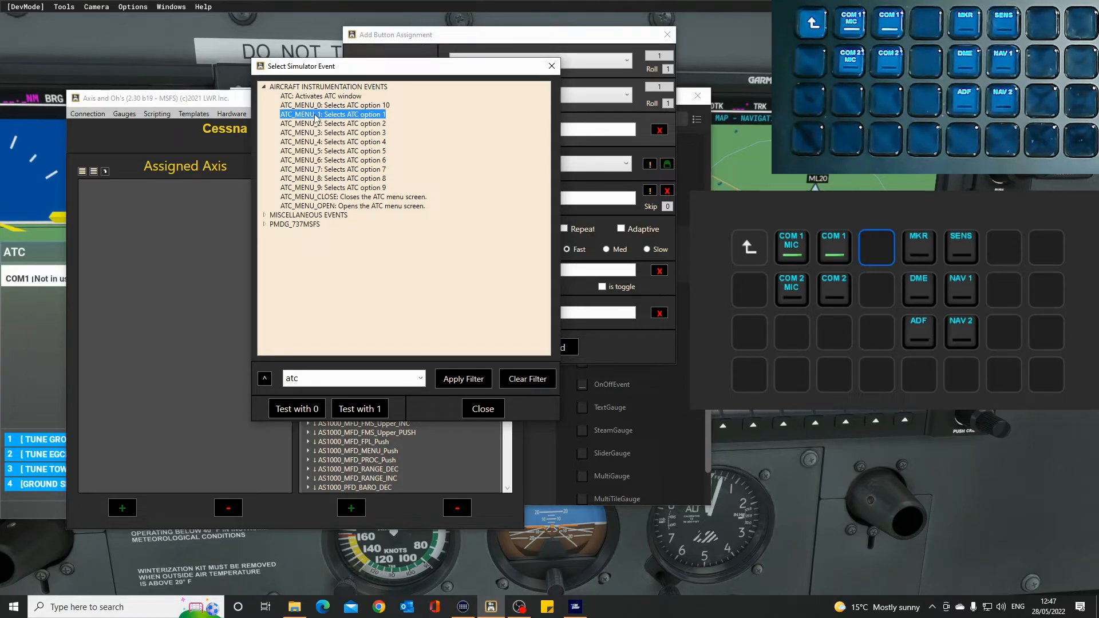
pyautogui.click(551, 66)
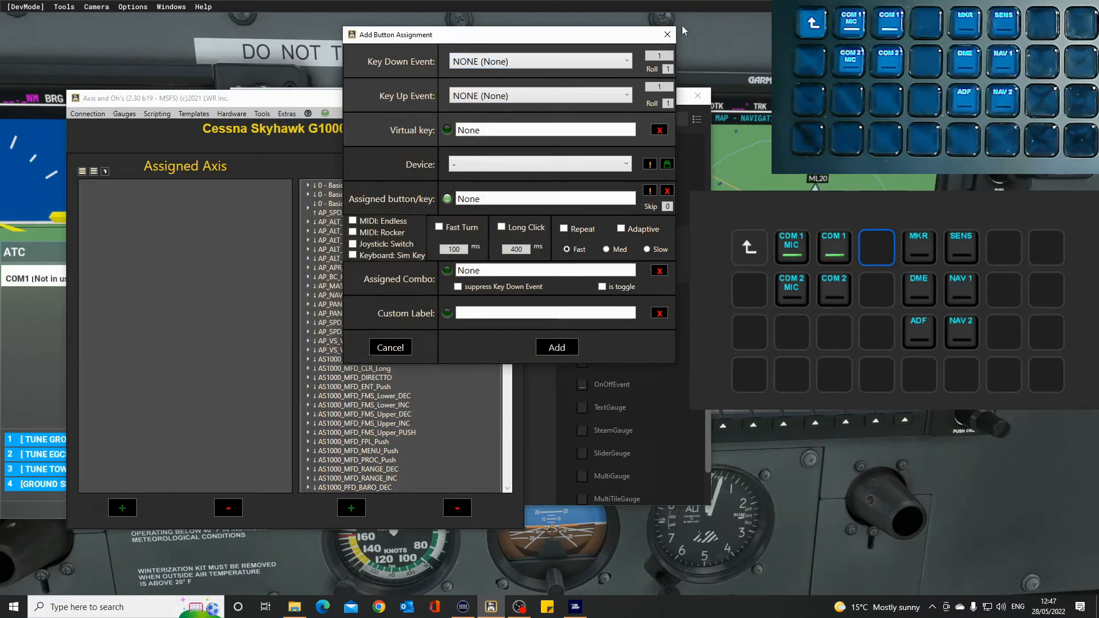
pyautogui.click(666, 35)
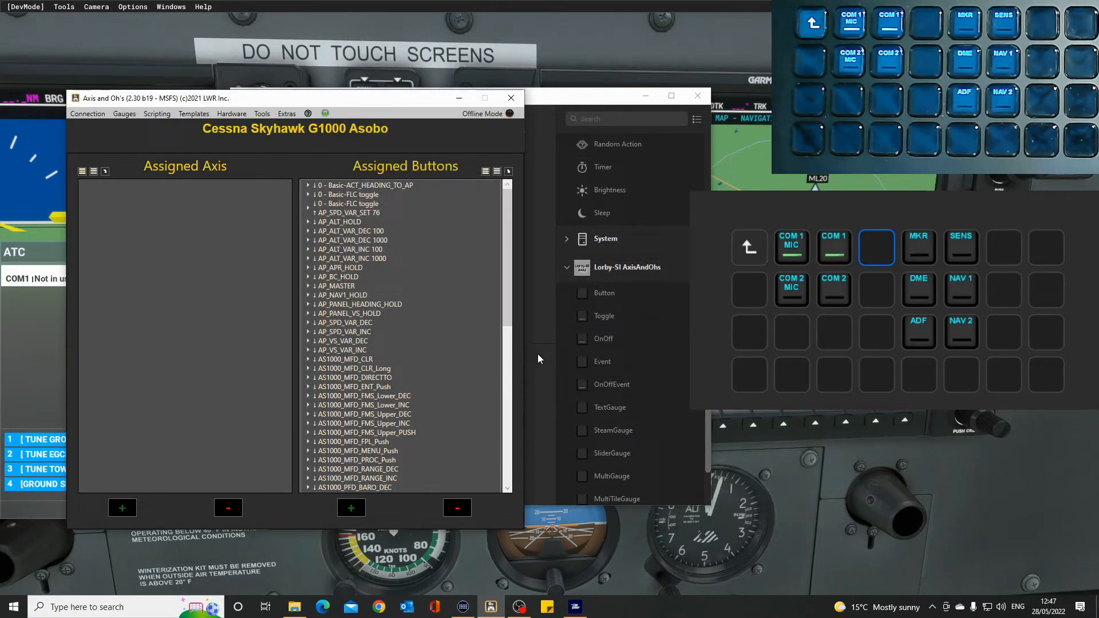
# Step: Return to Stream Deck, add an AxisAndOhs Event action to the first key of the bottom row and title it ATC 1
pyautogui.click(537, 355)
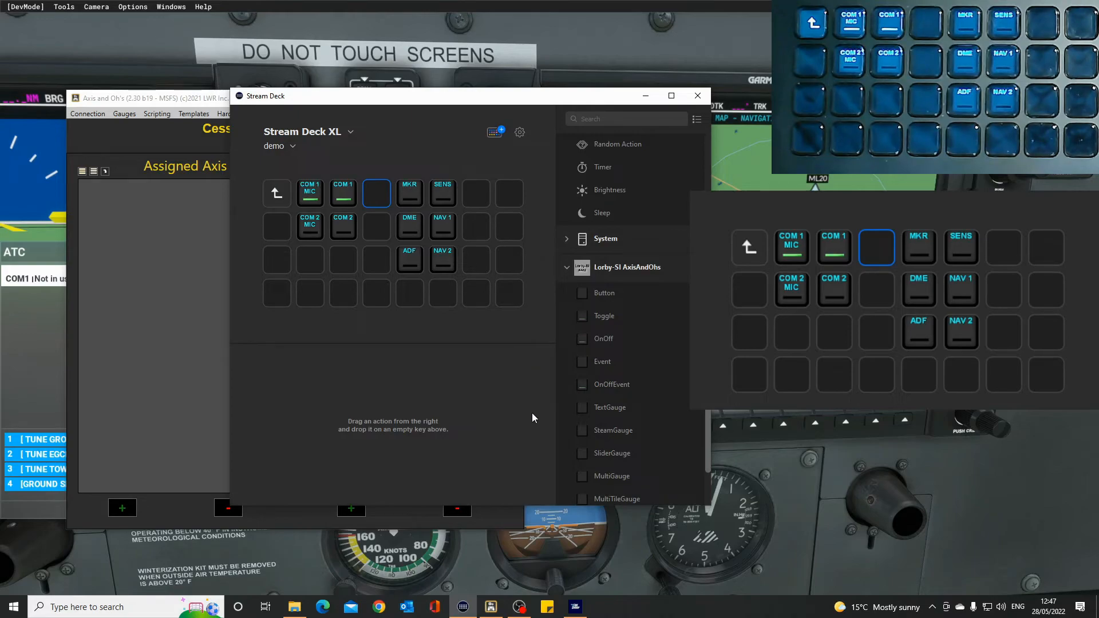
pyautogui.moveTo(583, 361); pyautogui.dragTo(277, 293)
pyautogui.click(387, 396)
pyautogui.write('ATC 1')
# Step: Set the ATC 1 key's K: write event to ATC_MENU_1 and submit its settings
pyautogui.click(381, 434)
pyautogui.click(375, 453)
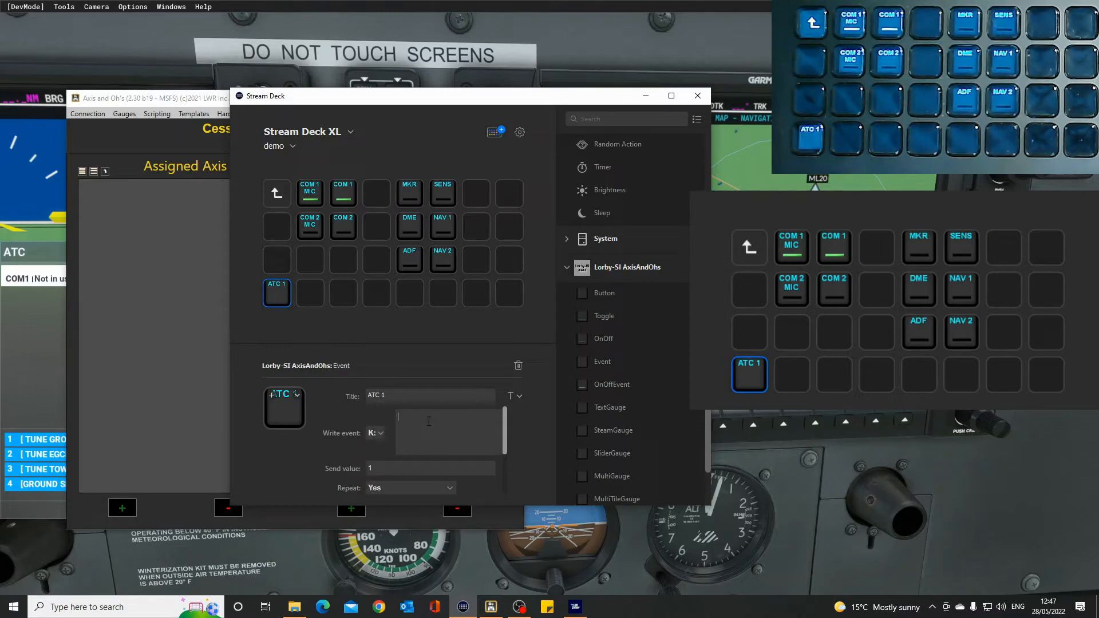
pyautogui.click(429, 421)
pyautogui.write('ATC_MENU_1')
pyautogui.scroll(-2, 506, 437)
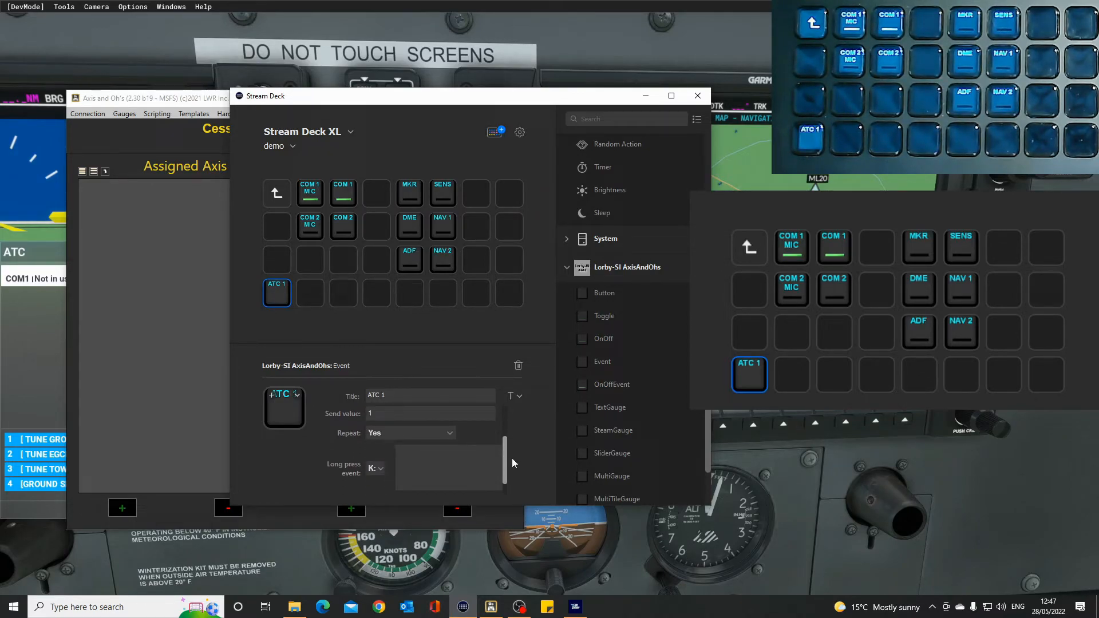
pyautogui.scroll(-1, 508, 471)
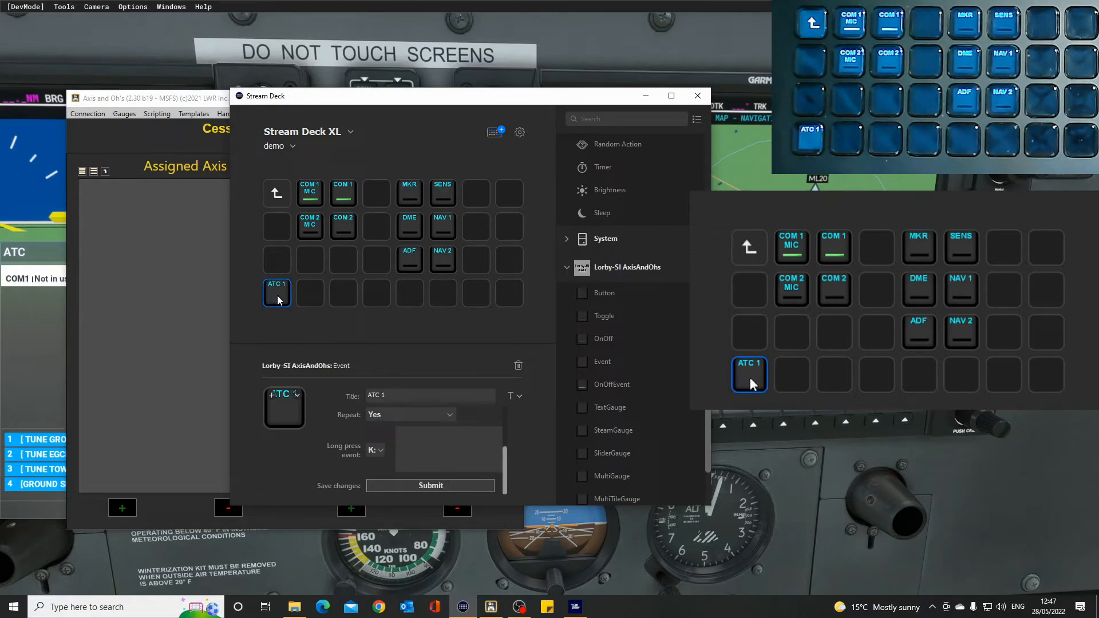
# Step: Copy the ATC 1 key and paste it onto the next three keys of the bottom row
pyautogui.hotkey('ctrl', 'c')
pyautogui.press('Right')
pyautogui.hotkey('ctrl', 'v')
pyautogui.press('Right')
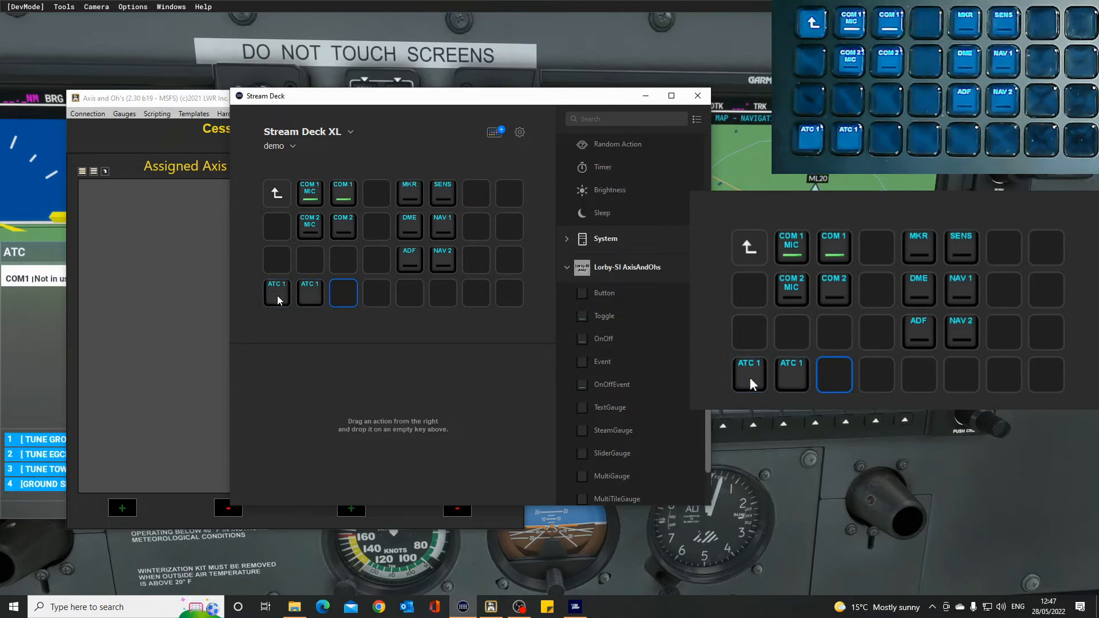
pyautogui.hotkey('ctrl', 'v')
pyautogui.press('Right')
pyautogui.press('Right')
pyautogui.hotkey('ctrl', 'v')
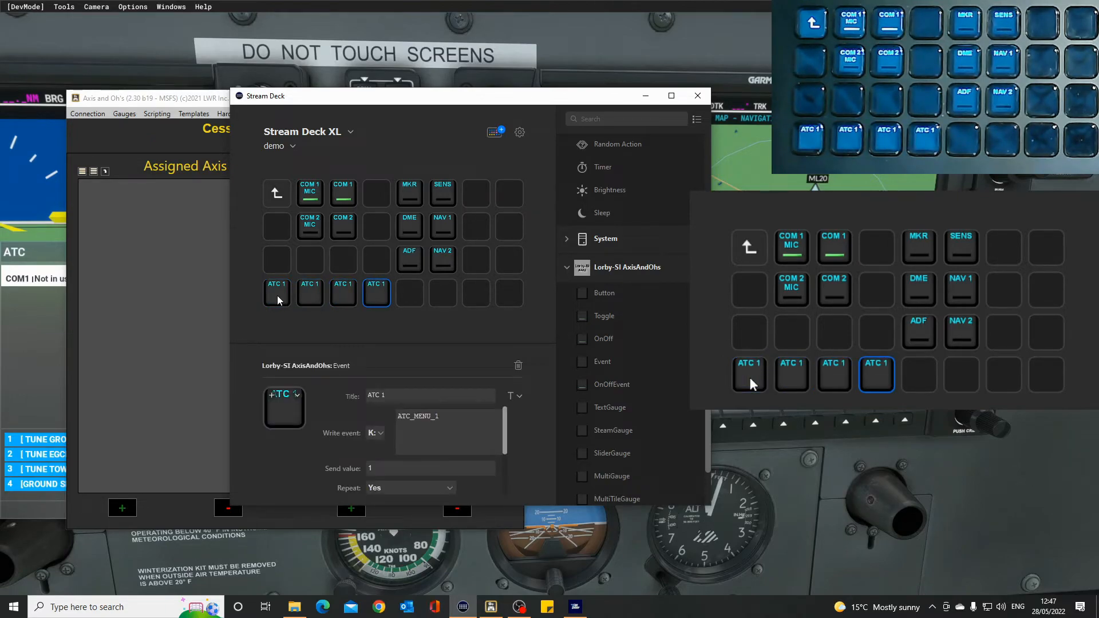
# Step: Fill the remaining four empty keys of the bottom row with copies of the ATC 1 key
pyautogui.press('Right')
pyautogui.hotkey('ctrl', 'v')
pyautogui.press('Right')
pyautogui.hotkey('ctrl', 'v')
pyautogui.press('Right')
pyautogui.hotkey('ctrl', 'v')
pyautogui.press('Right')
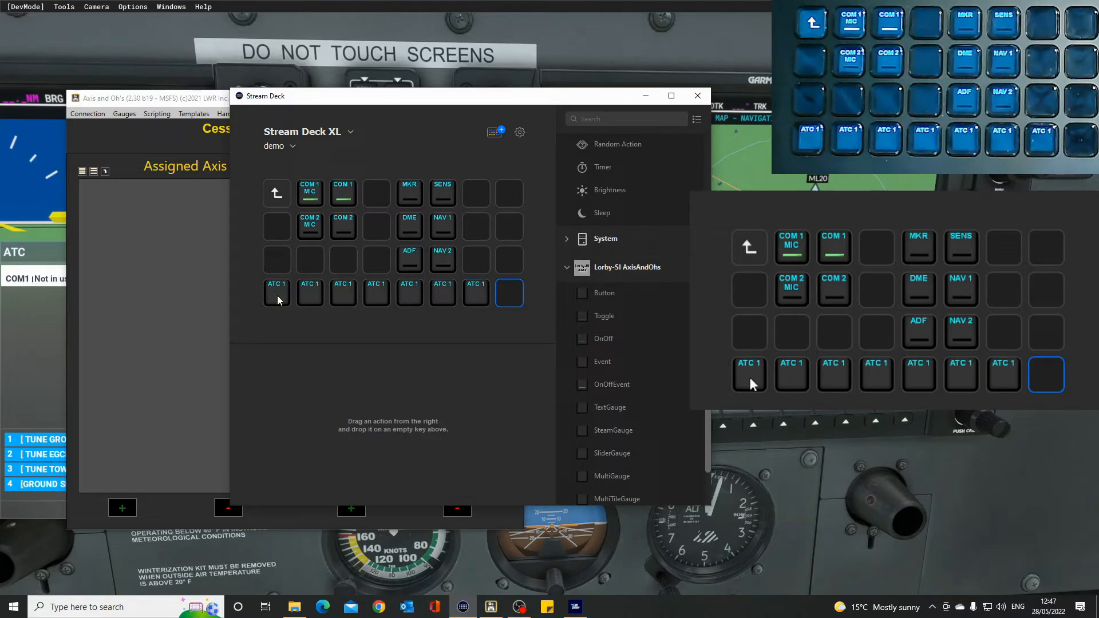
pyautogui.hotkey('ctrl', 'v')
# Step: Paste the ATC 1 key onto the two empty keys after NAV 2 in the third row
pyautogui.press('Left')
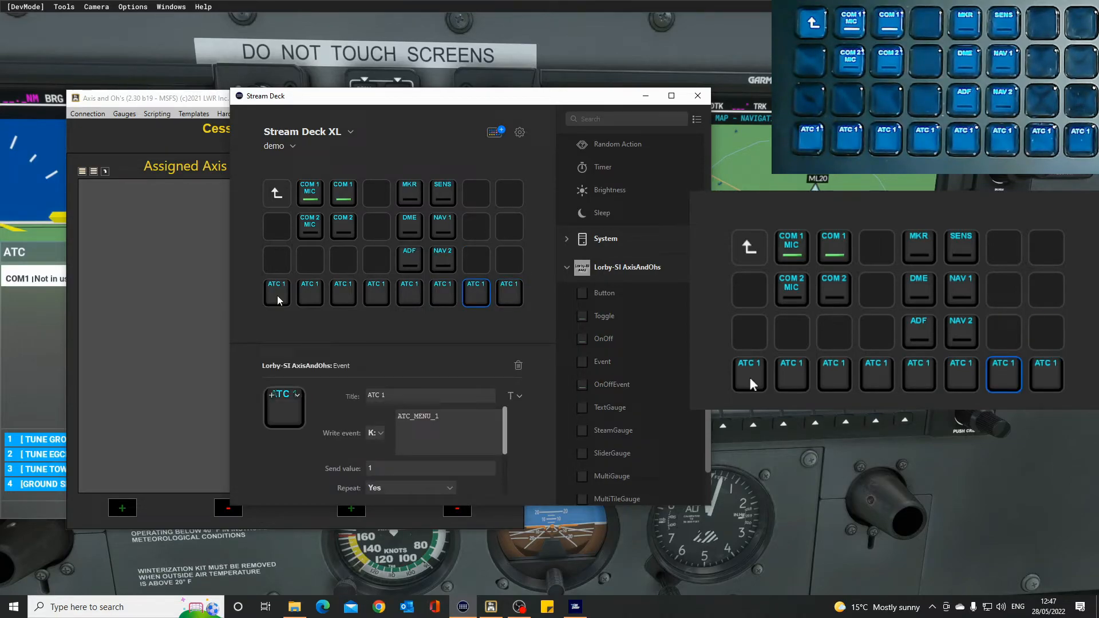
pyautogui.press('Up')
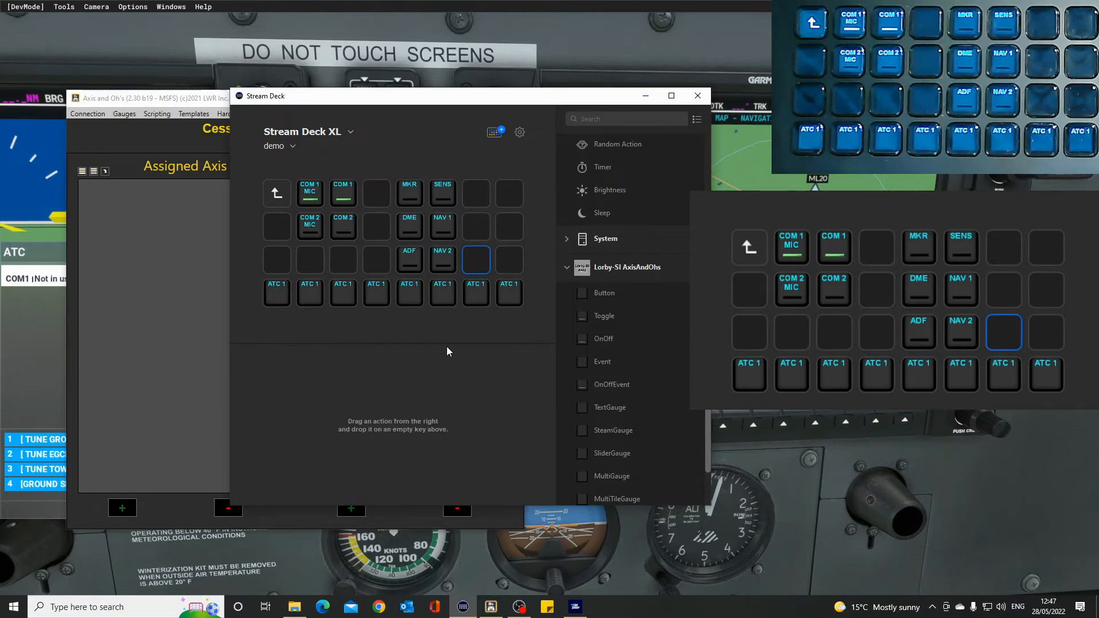
pyautogui.hotkey('ctrl', 'v')
pyautogui.press('Right')
pyautogui.hotkey('ctrl', 'v')
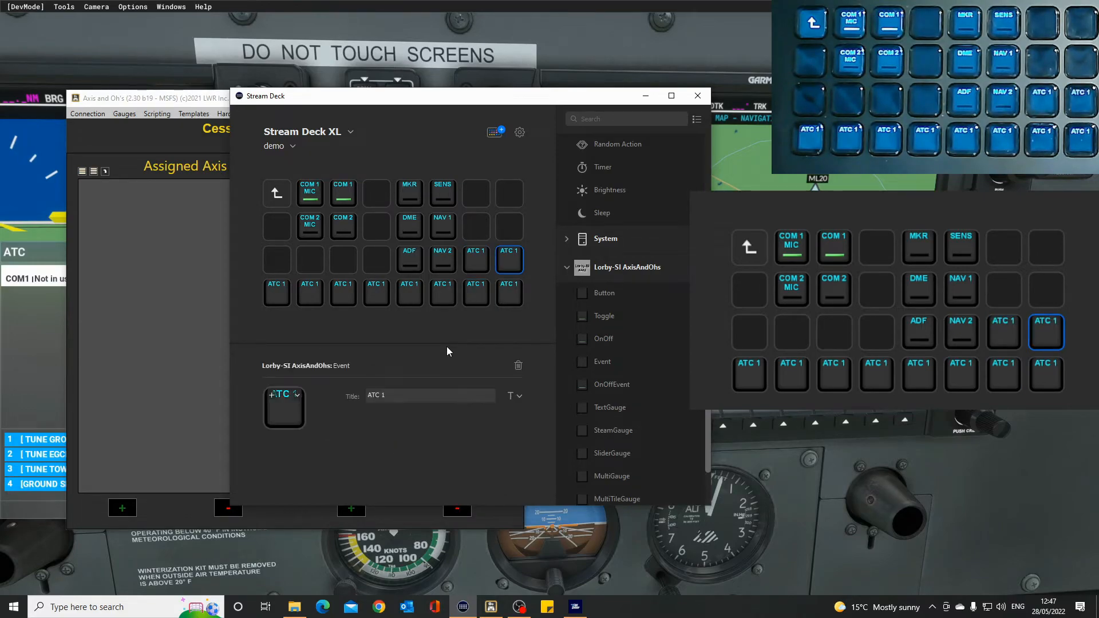
# Step: Retitle the second key of the bottom row ATC 2, change its write event to ATC menu option 2 and submit it
pyautogui.press('Right')
pyautogui.press('Right')
pyautogui.click(392, 395)
pyautogui.press('BackSpace')
pyautogui.write('2')
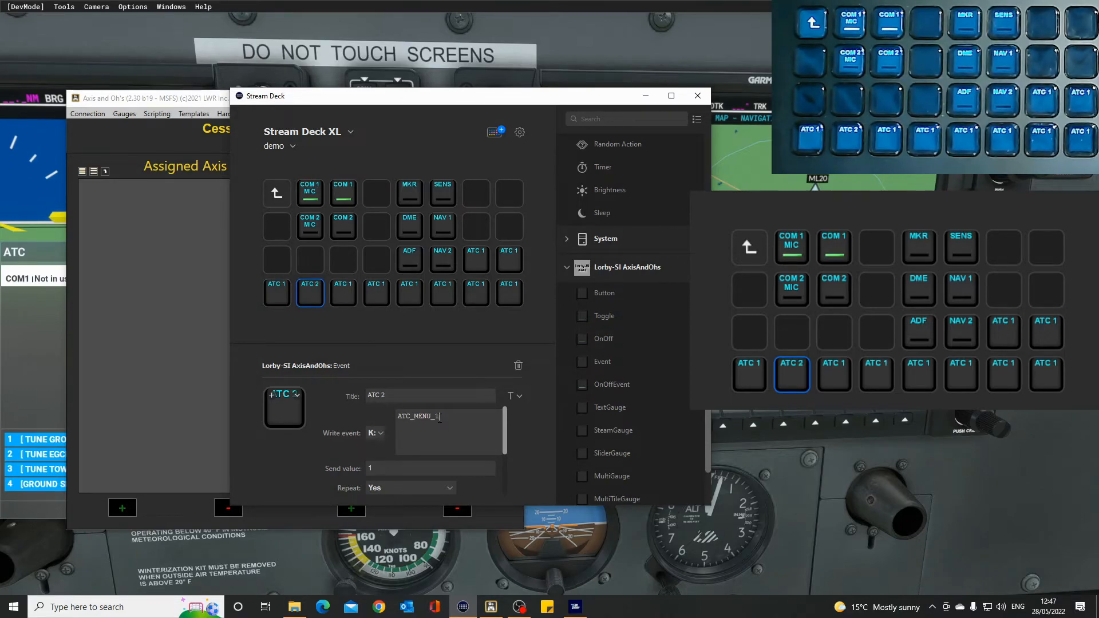
pyautogui.click(483, 431)
pyautogui.scroll(-3, 505, 434)
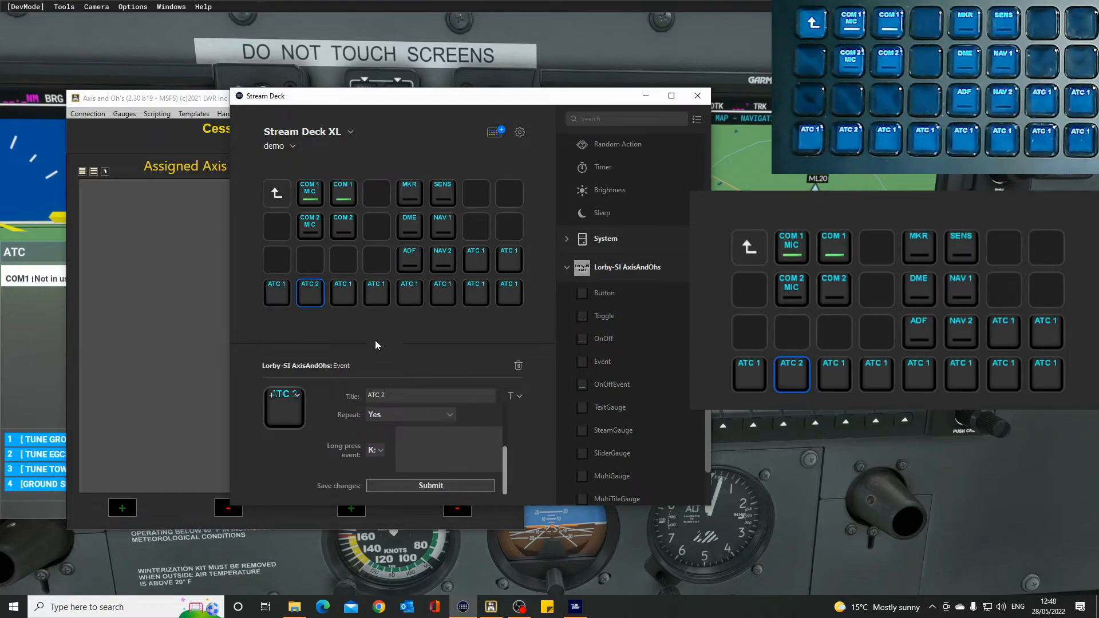
# Step: Retitle the third key of the bottom row ATC 3, change its write event to ATC menu option 3 and submit it
pyautogui.click(345, 295)
pyautogui.press('BackSpace')
pyautogui.write('3')
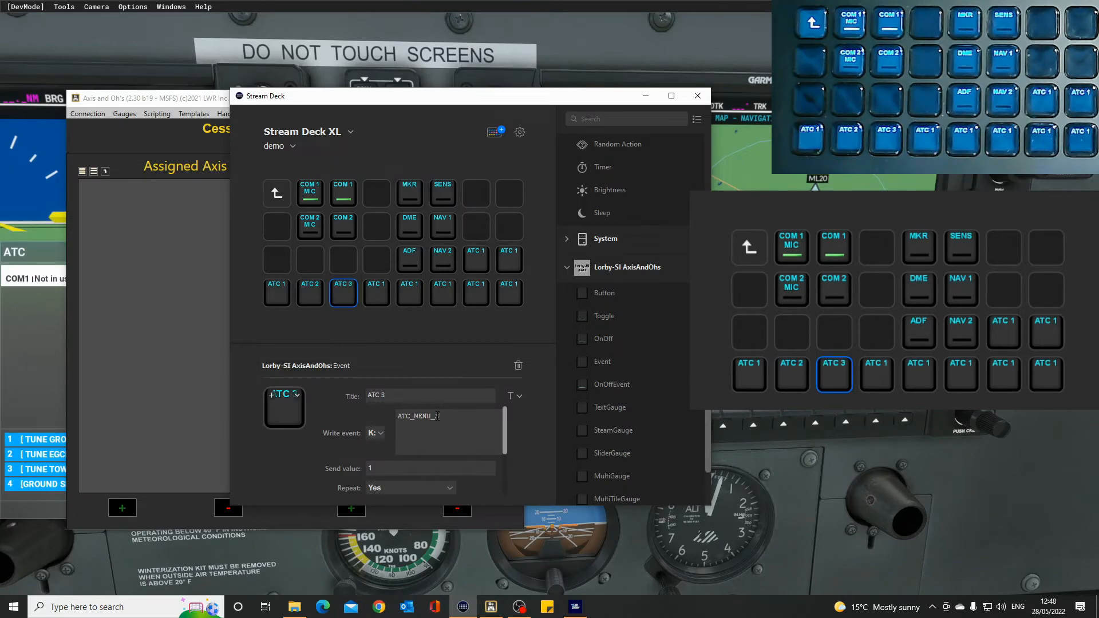
pyautogui.scroll(-3, 515, 434)
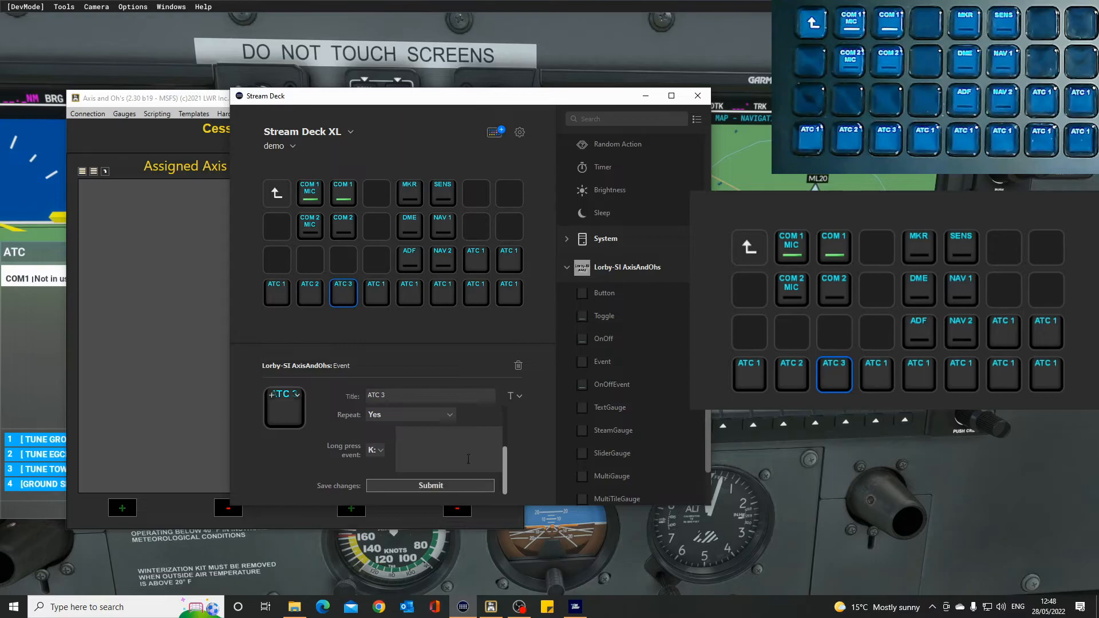
# Step: Retitle the fourth key of the bottom row ATC 4, set its write event to ATC_MENU_4 and submit it
pyautogui.click(381, 291)
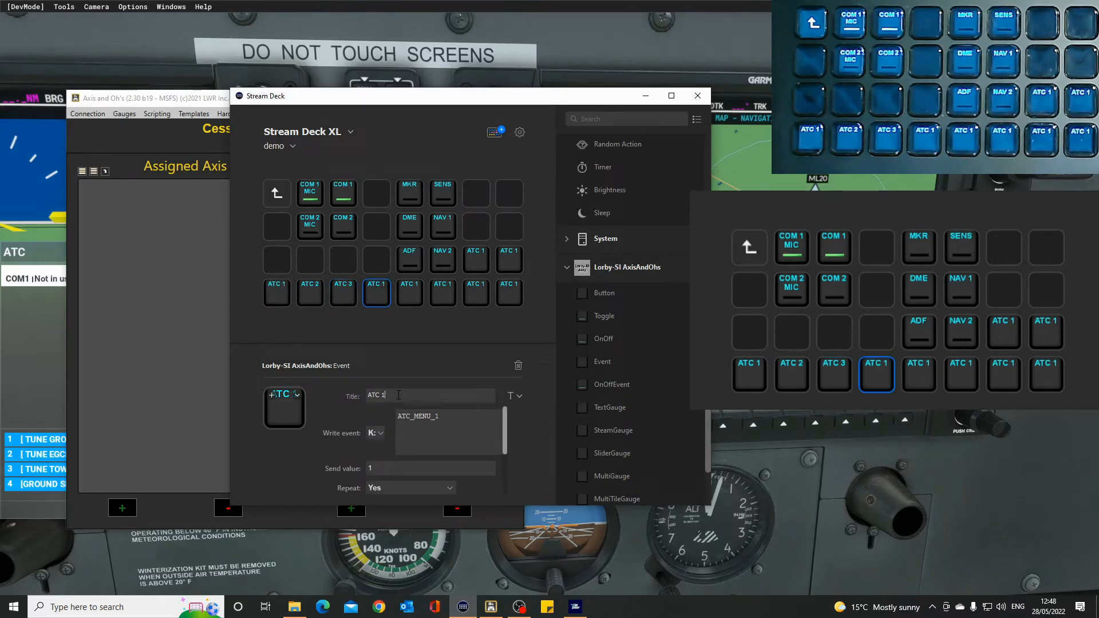
pyautogui.press('BackSpace')
pyautogui.write('4')
pyautogui.scroll(-3, 495, 452)
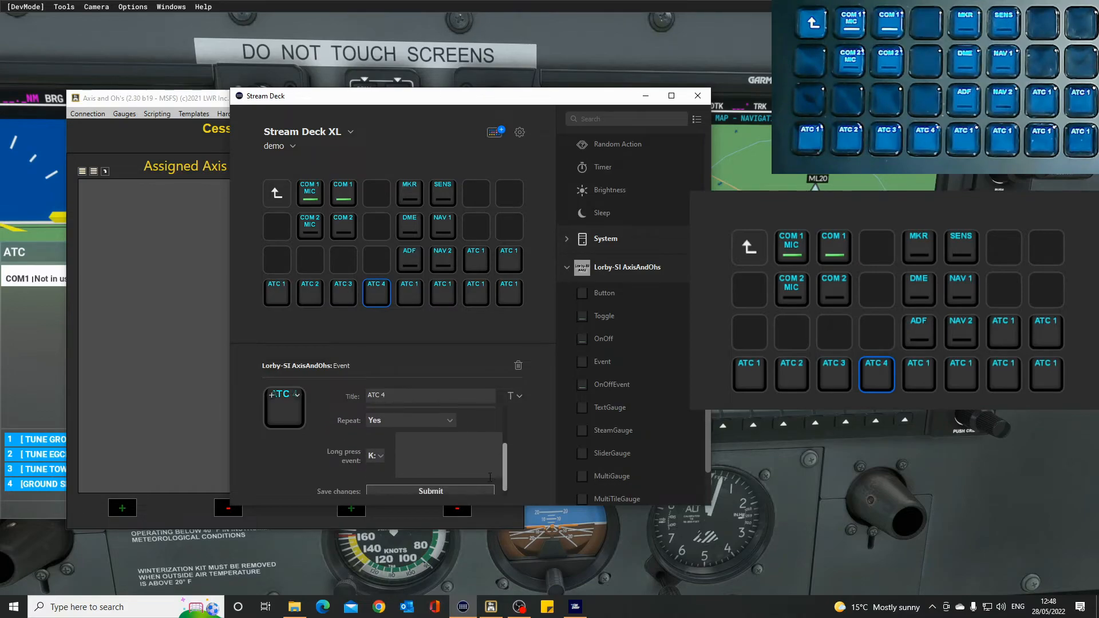
pyautogui.scroll(-1, 509, 475)
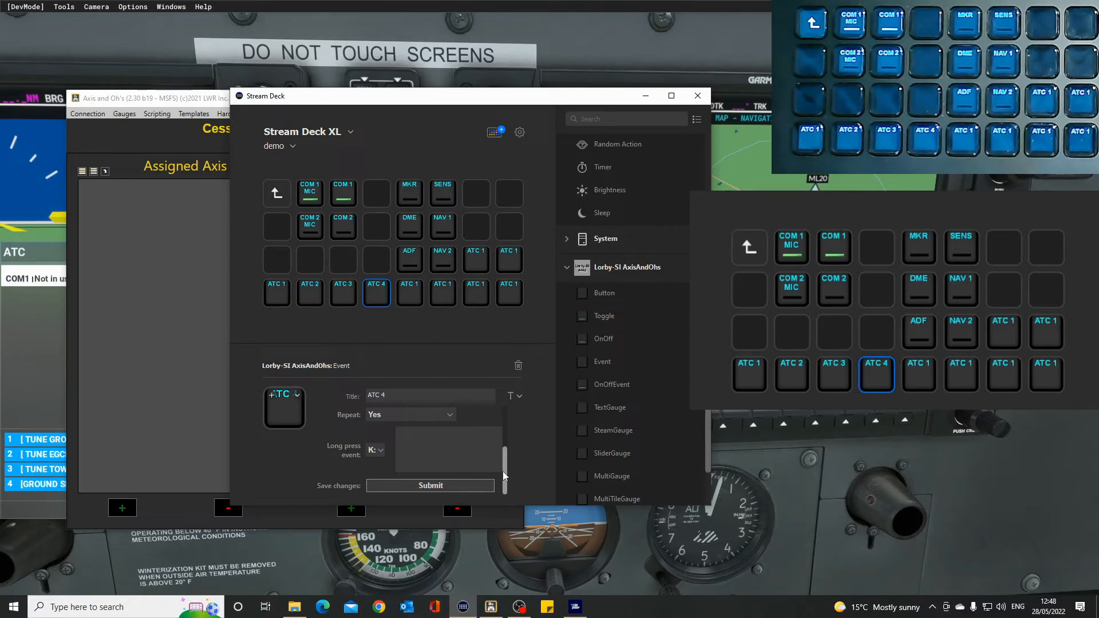
pyautogui.scroll(3, 507, 478)
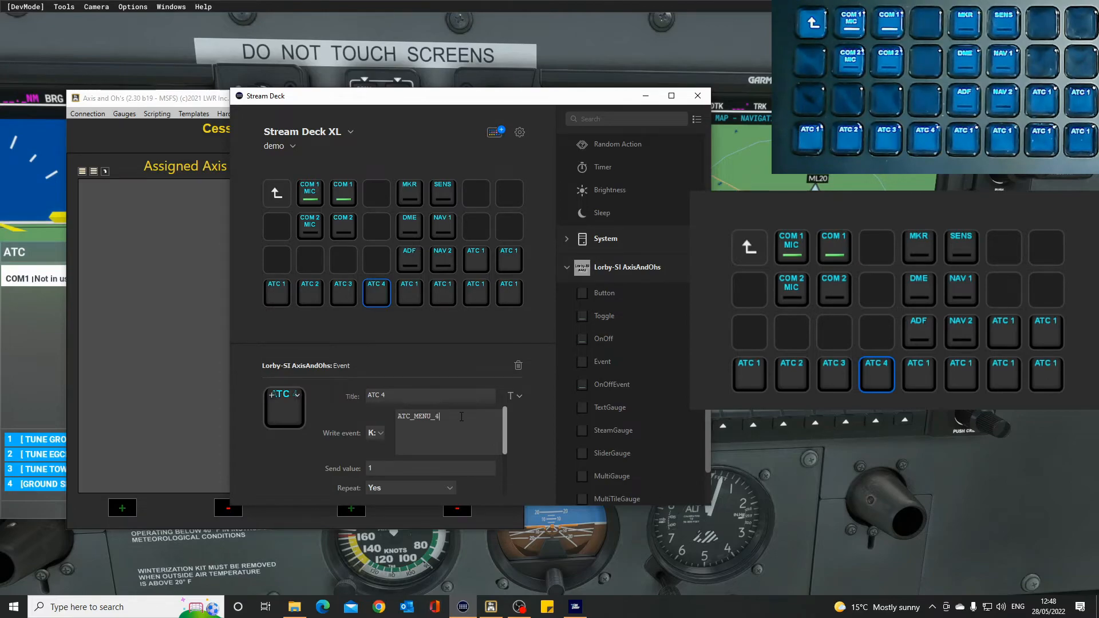
pyautogui.scroll(-3, 487, 452)
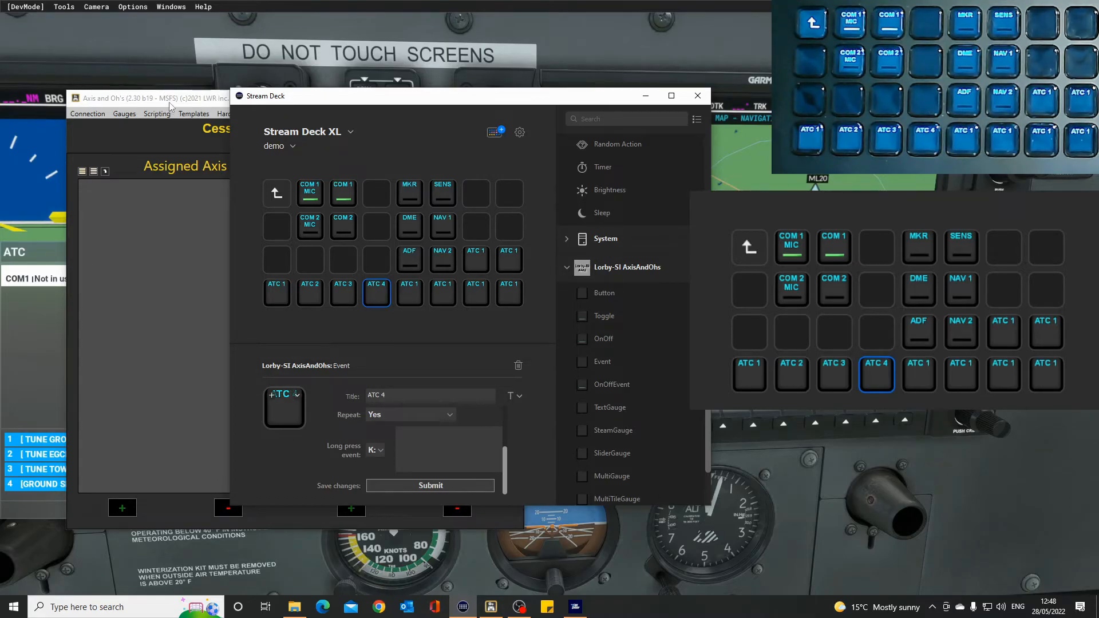
# Step: Switch to the simulator and test the ATC 2 key by choosing option 2, tuning EGCN ATIS on 134.955
pyautogui.click(152, 70)
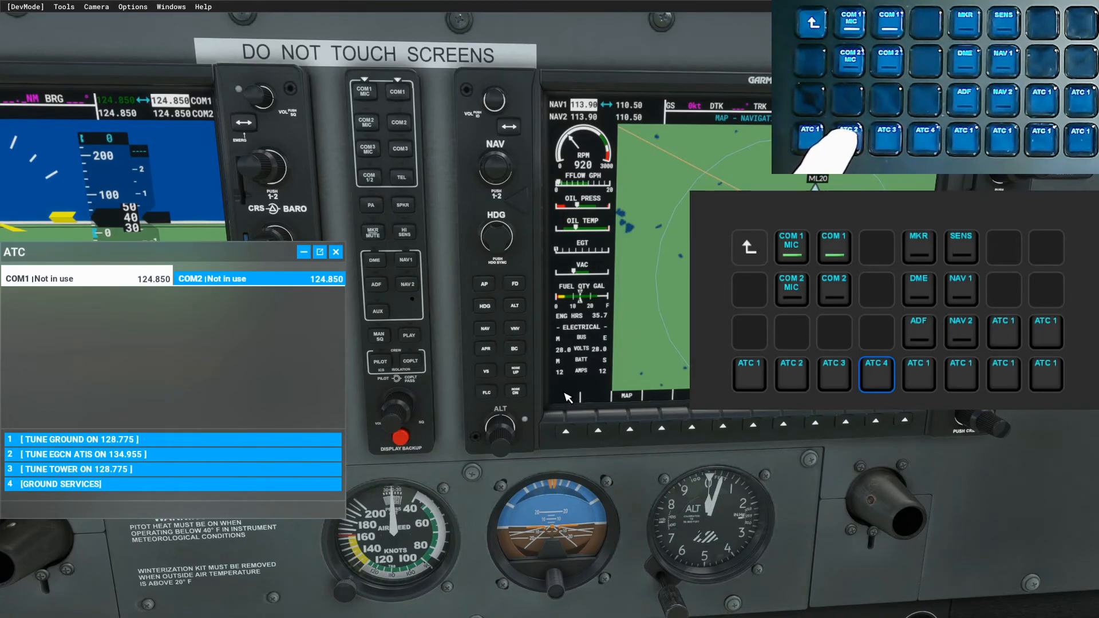
pyautogui.press('2')
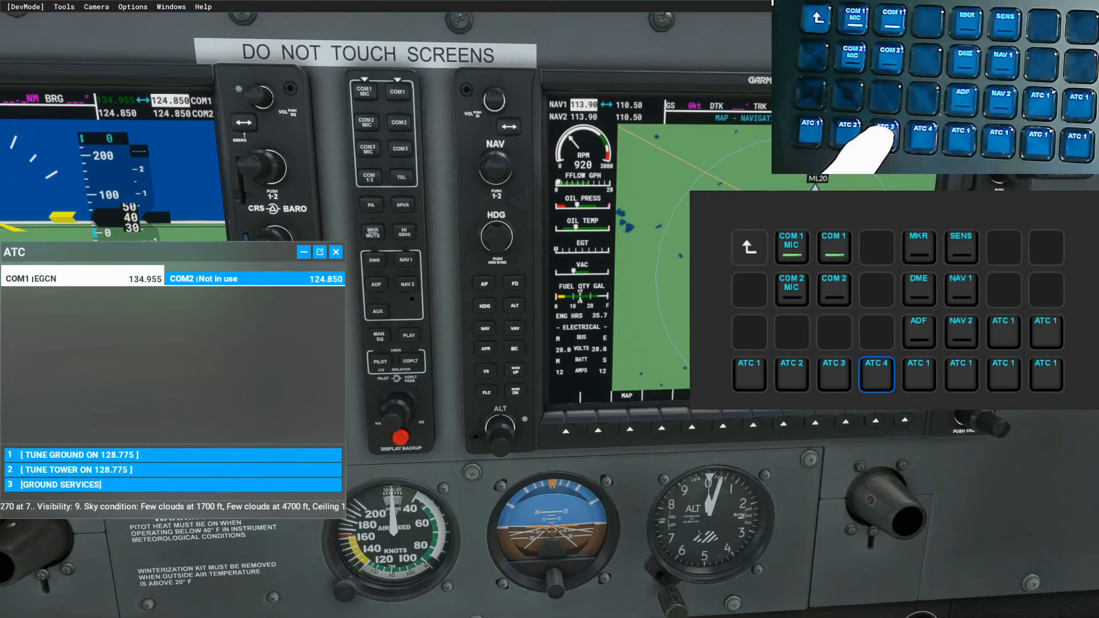
# Step: Test the ATC 3, ATC 2 and ATC 1 keys by choosing ground services, going back to clearance and tuning ground on 128.775
pyautogui.press('3')
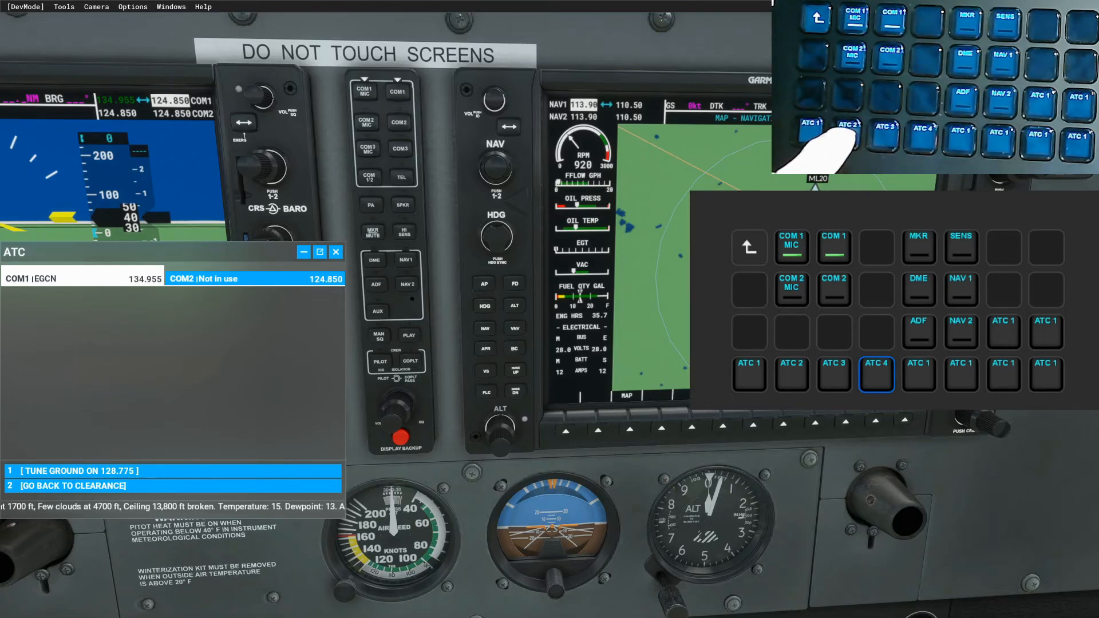
pyautogui.press('2')
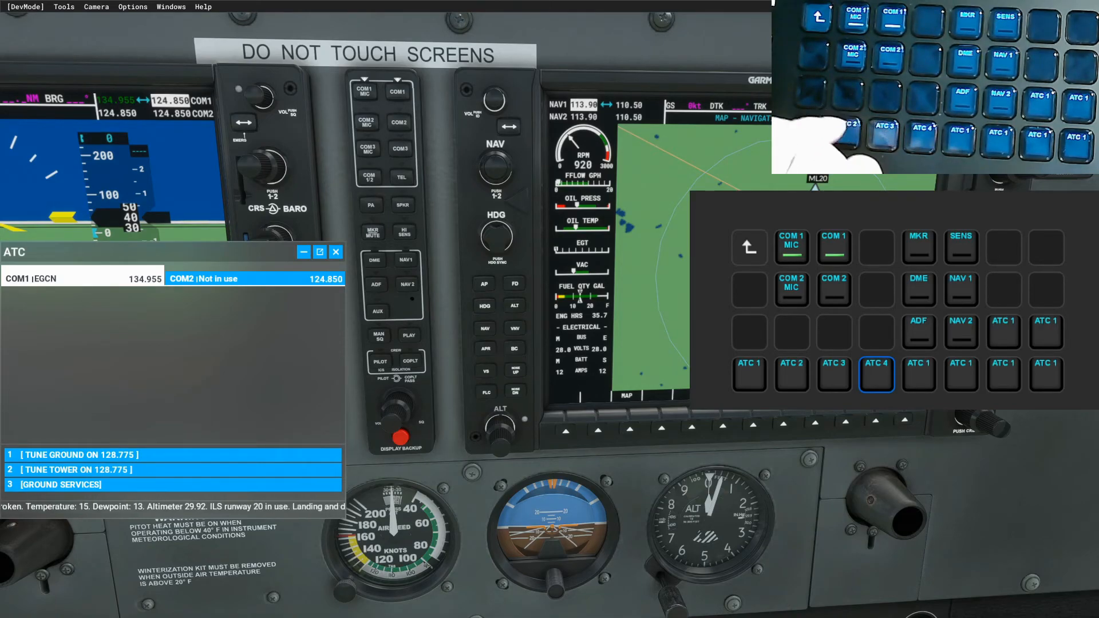
pyautogui.press('1')
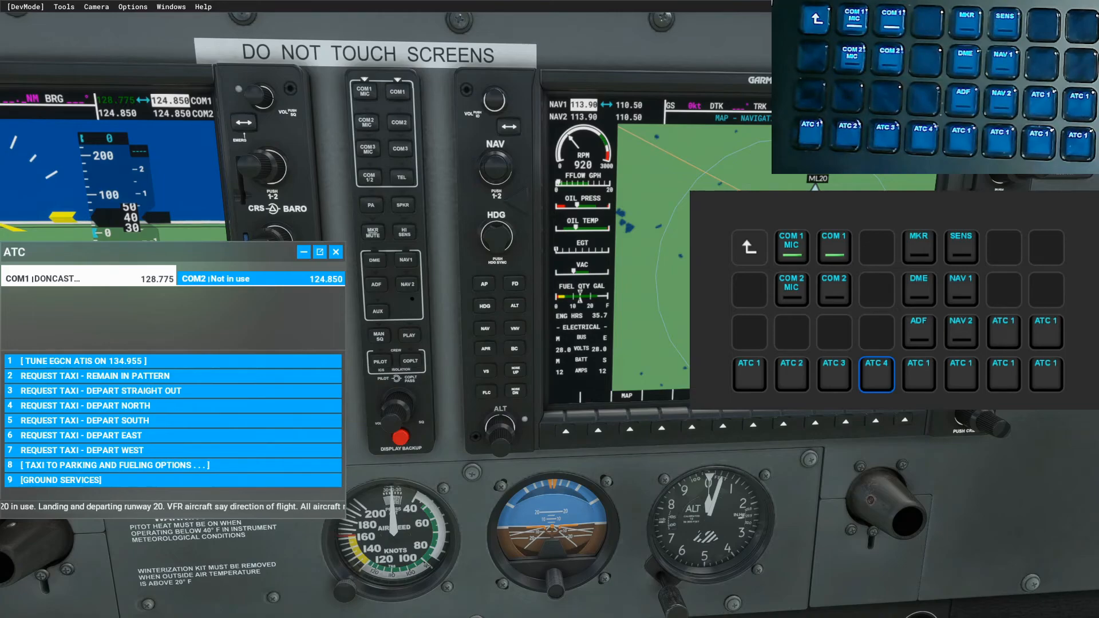
# Step: Switch to AxisAndOhs and look up the event that opens the ATC menu among the aircraft instrumentation events, without adding a button assignment
pyautogui.hotkey('alt', 'Tab')
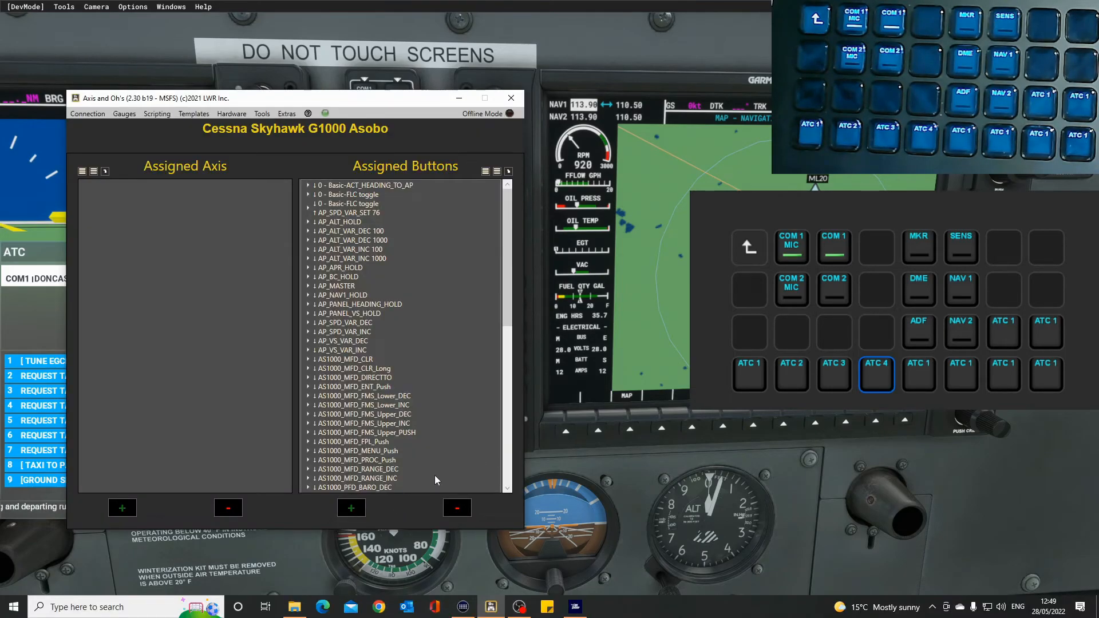
pyautogui.click(351, 508)
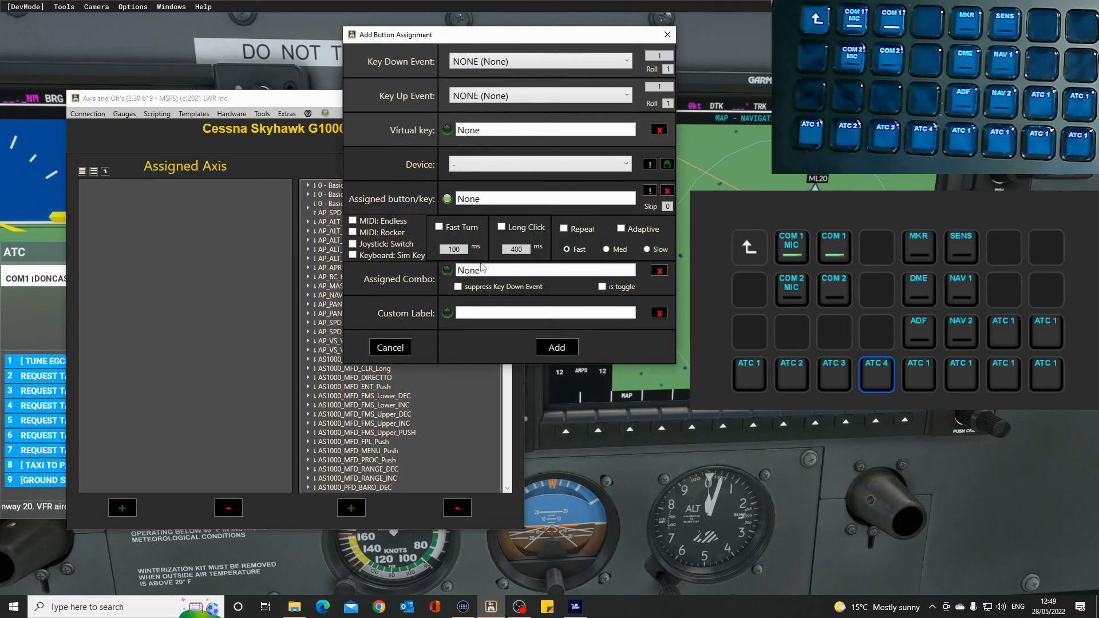
pyautogui.click(626, 62)
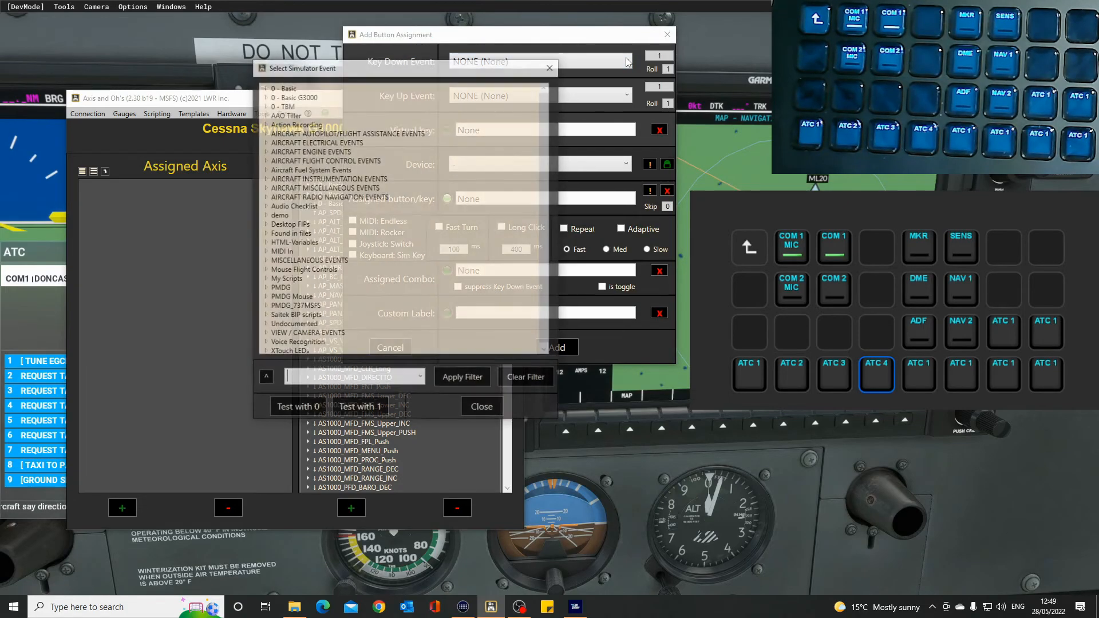
pyautogui.click(420, 379)
pyautogui.click(416, 395)
pyautogui.click(463, 379)
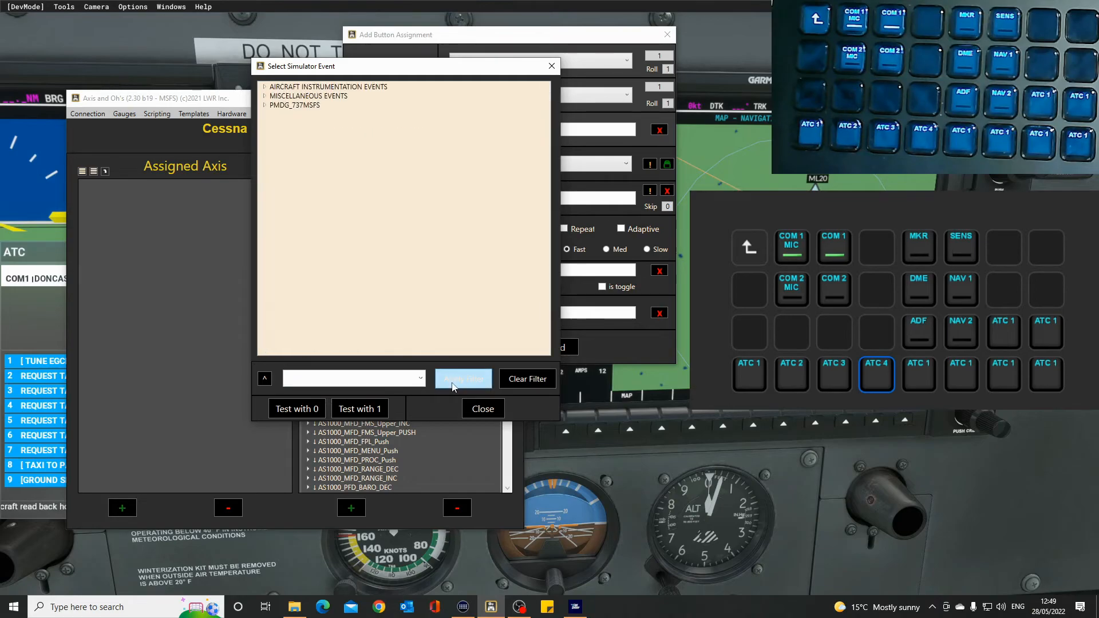
pyautogui.click(264, 86)
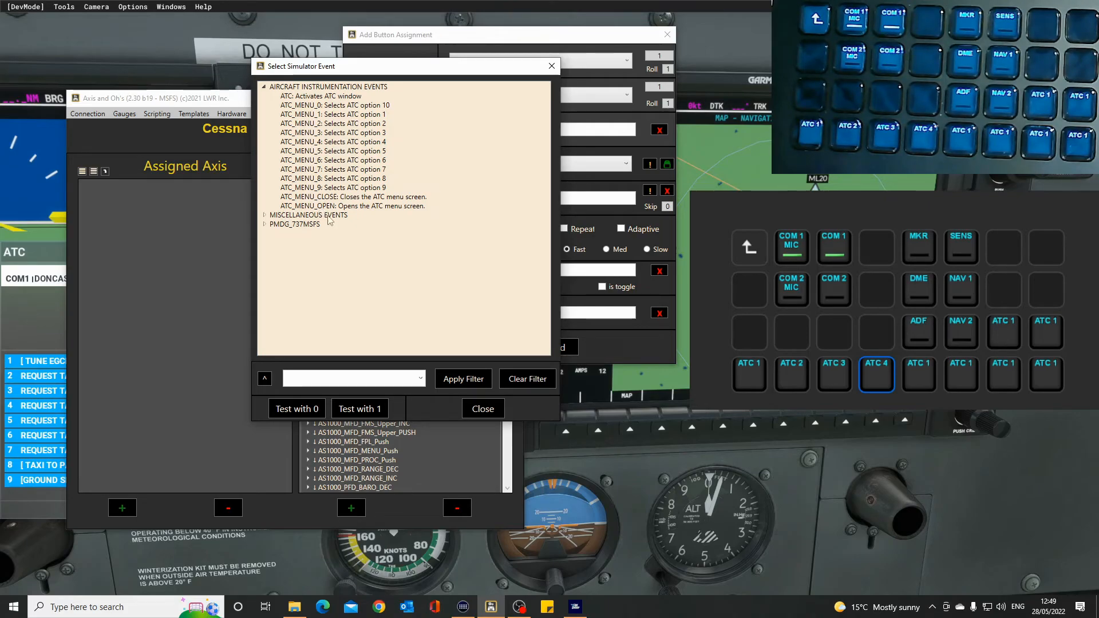
pyautogui.click(306, 207)
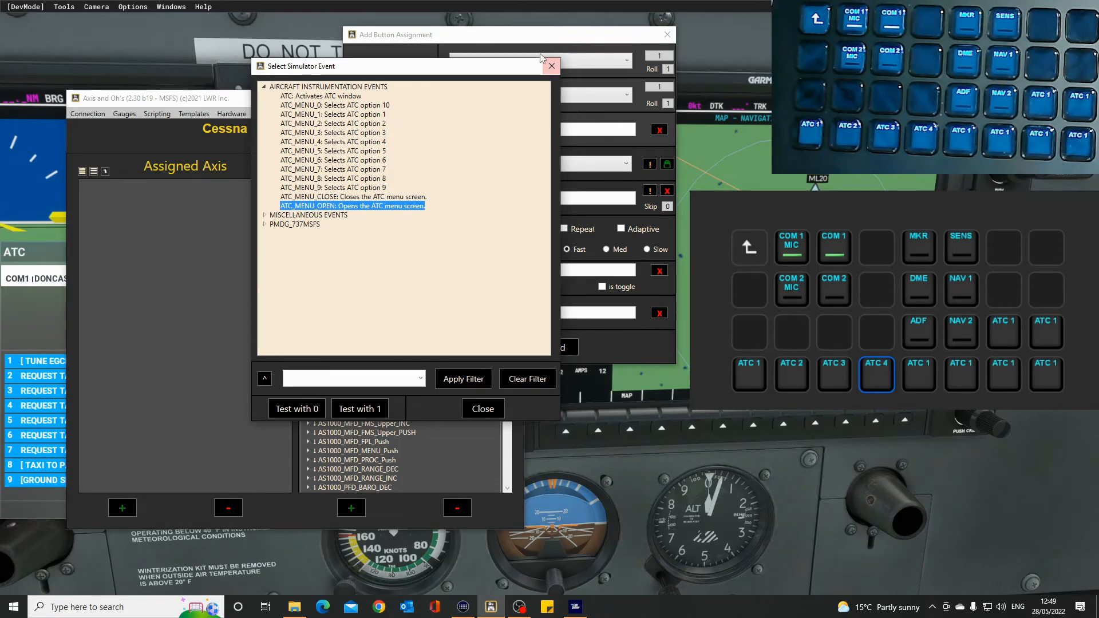
pyautogui.click(550, 67)
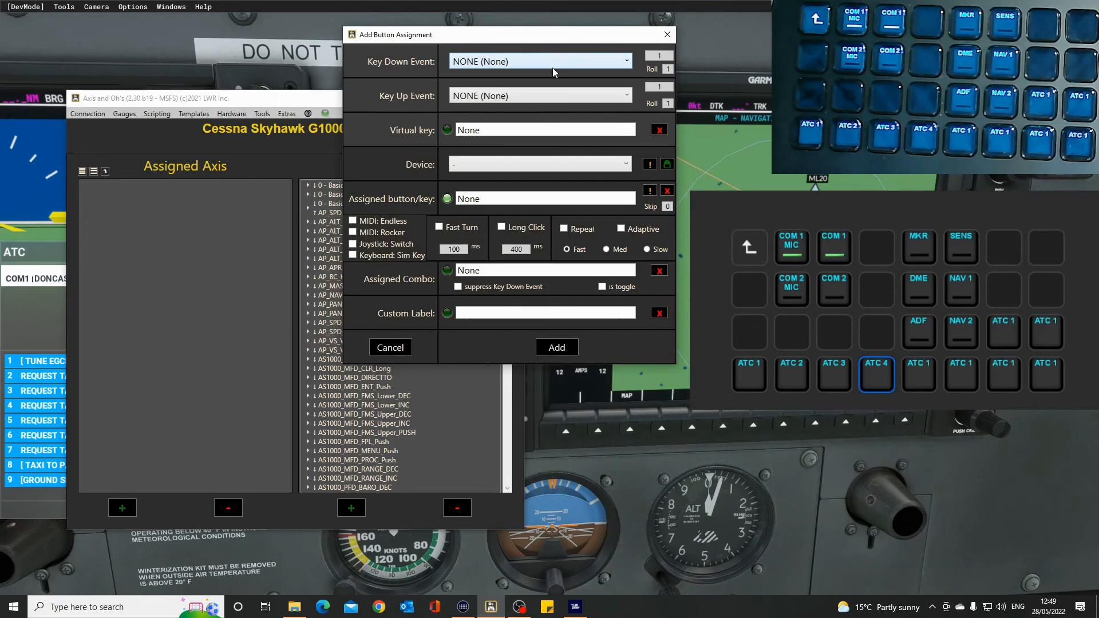
pyautogui.click(669, 35)
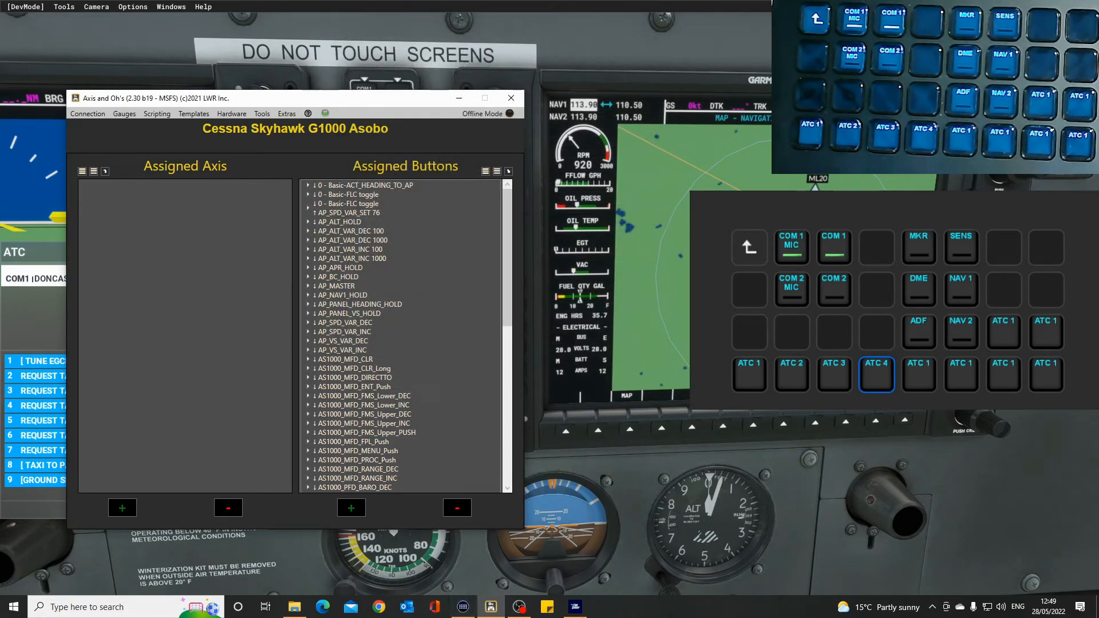
# Step: Switch to Stream Deck, place an AxisAndOhs Event on the first key of the third row and title it ATC MENU on two lines
pyautogui.click(463, 606)
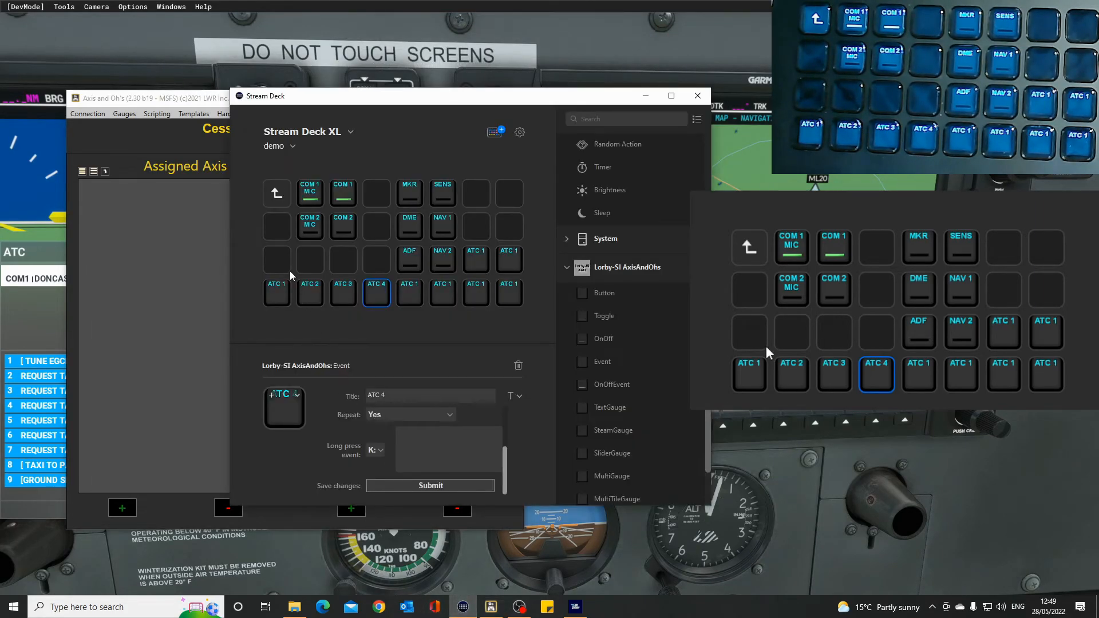
pyautogui.moveTo(584, 367); pyautogui.dragTo(277, 260)
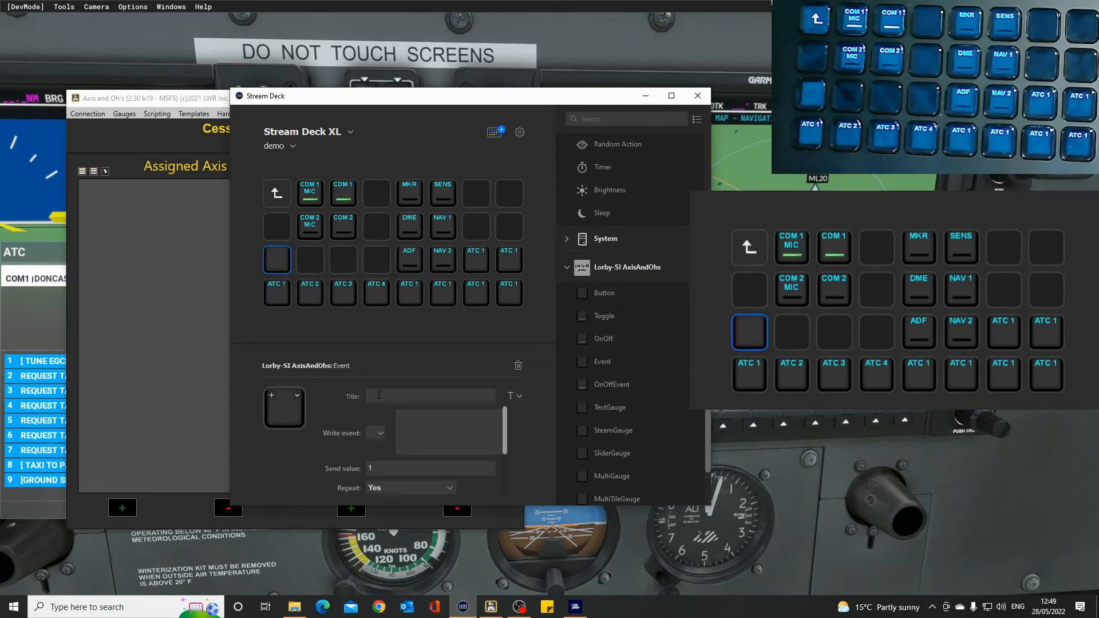
pyautogui.click(378, 394)
pyautogui.write('ATC')
pyautogui.press('Return')
pyautogui.write('MENU')
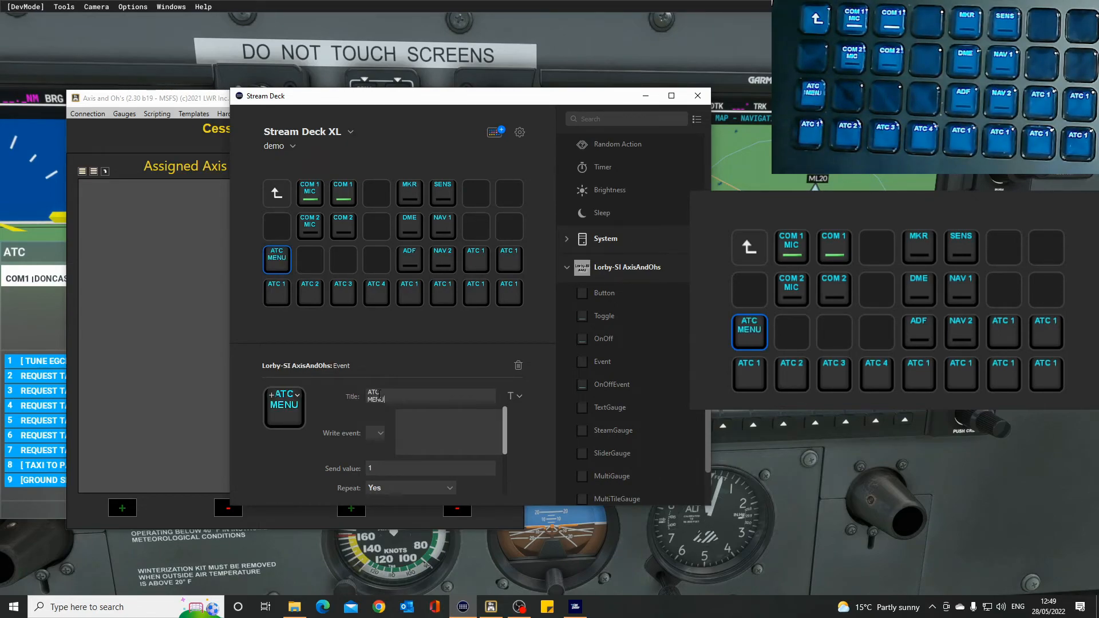
# Step: Set the ATC MENU key's write event to type K: with ATC_MENU_OPEN and submit it
pyautogui.click(384, 437)
pyautogui.click(376, 445)
pyautogui.click(412, 421)
pyautogui.write('ATC_MENU_OPEN')
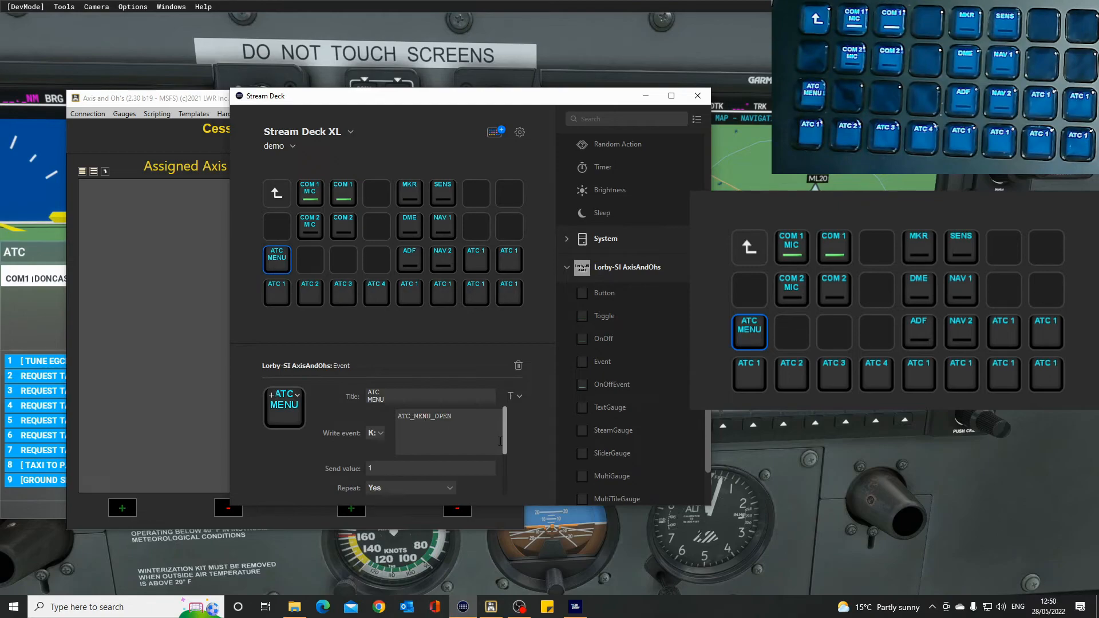
pyautogui.moveTo(504, 445); pyautogui.dragTo(507, 487)
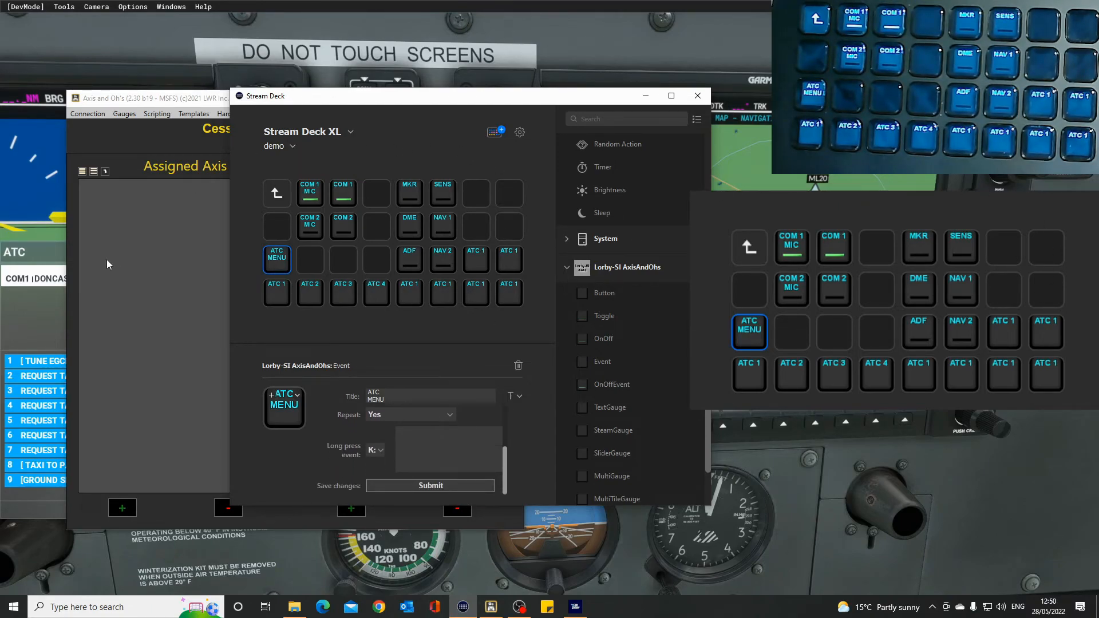
# Step: Switch to the simulator and close the ATC window to test the ATC MENU key
pyautogui.click(28, 325)
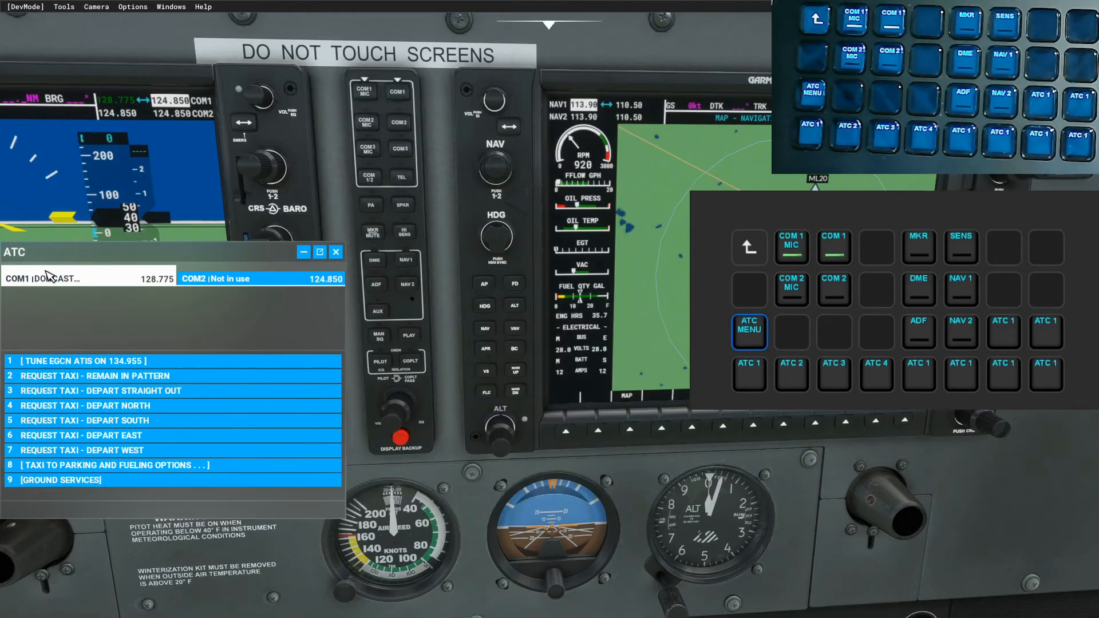
pyautogui.click(335, 253)
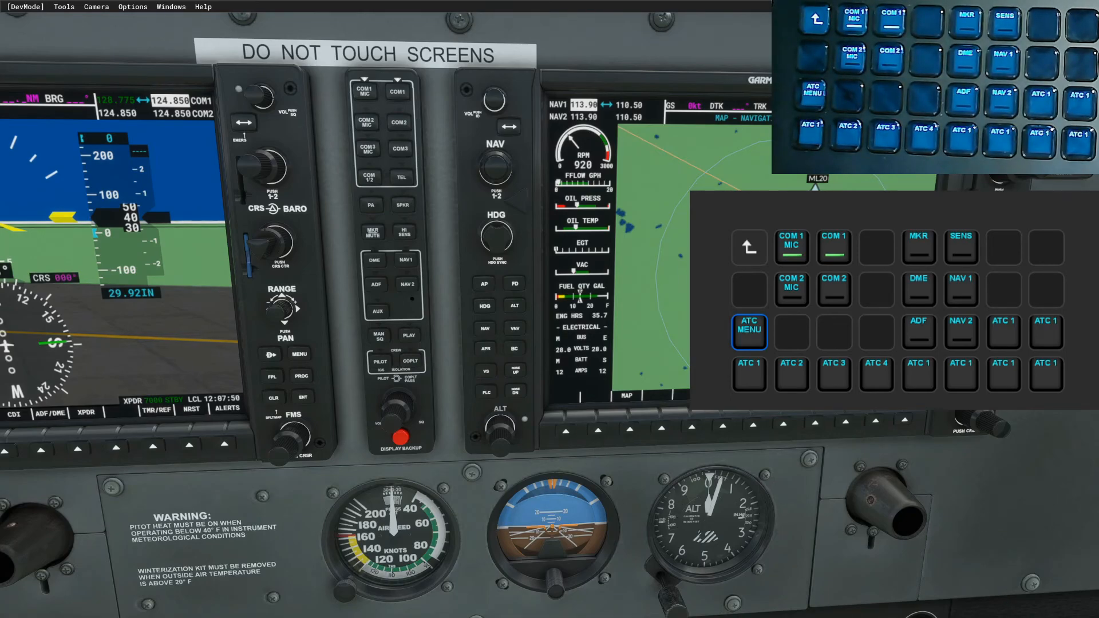
# Step: Switch to AxisAndOhs, watch the incoming simulator events with its main window minimized, and close the event watcher
pyautogui.hotkey('alt', 'Tab')
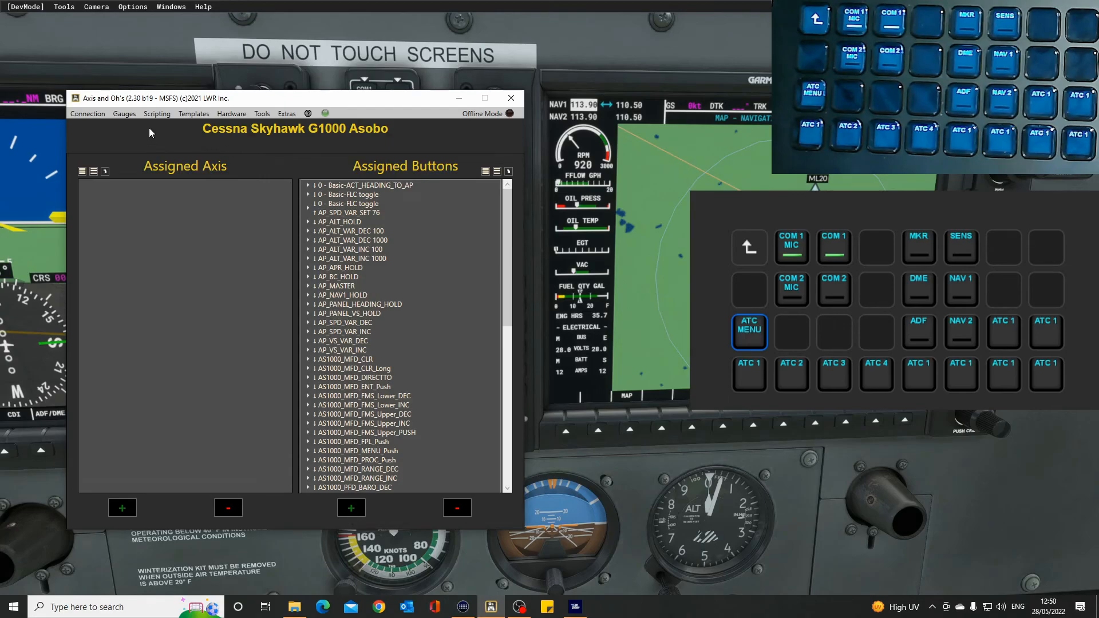
pyautogui.click(157, 114)
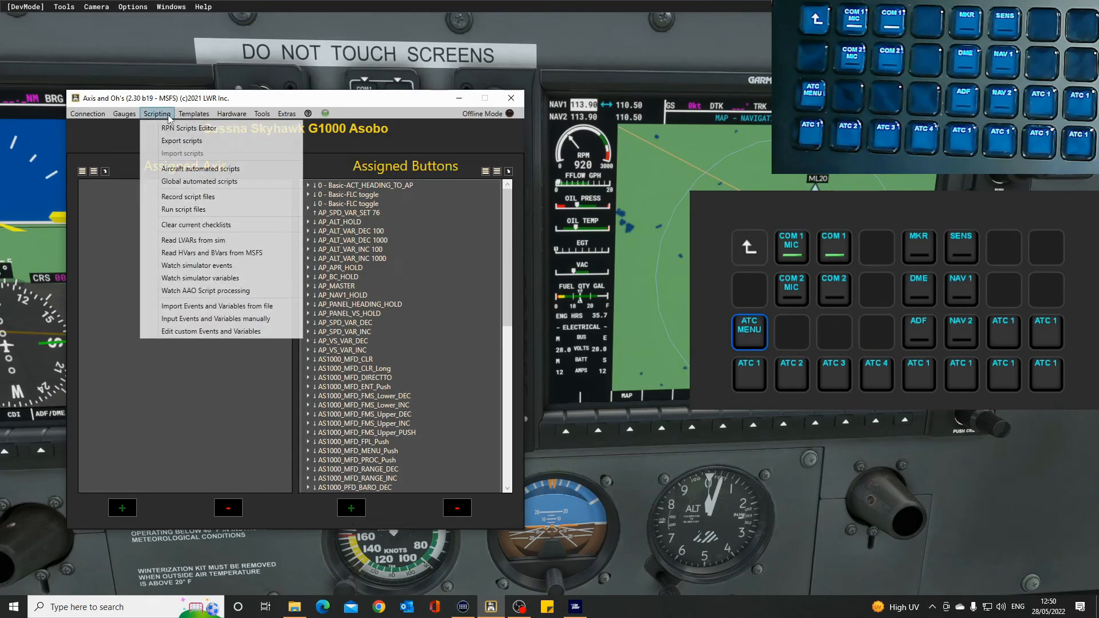
pyautogui.click(198, 266)
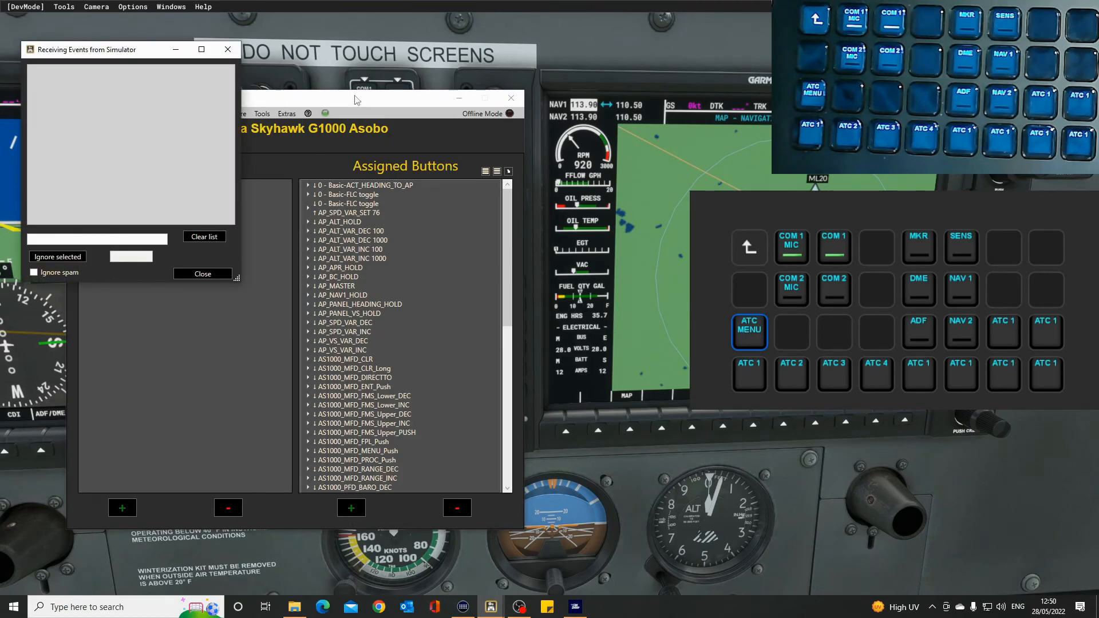
pyautogui.click(458, 100)
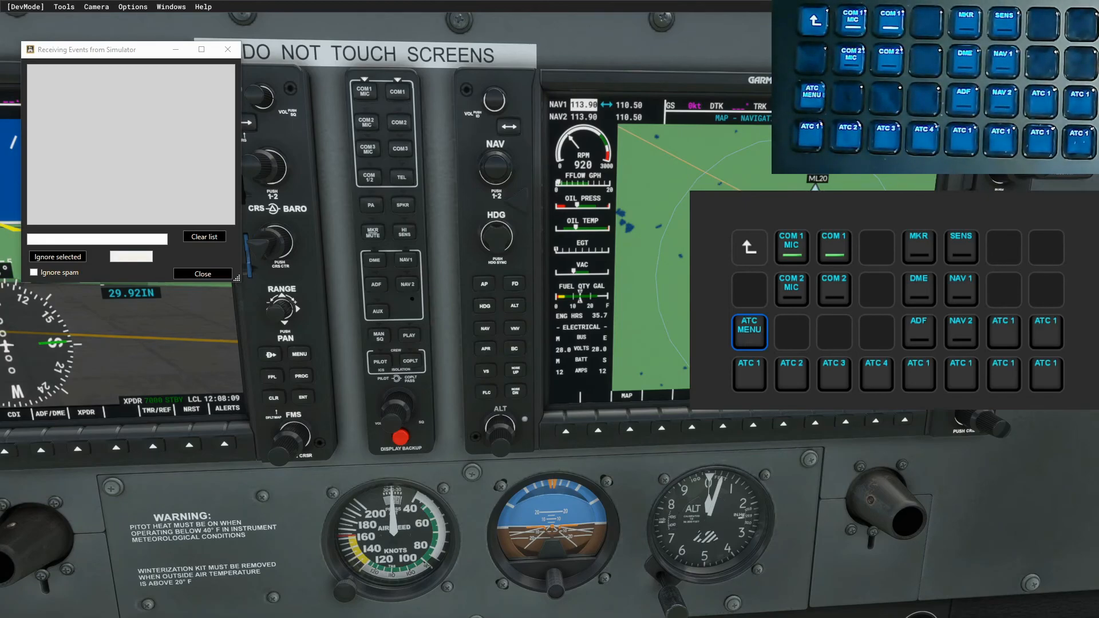
pyautogui.click(228, 49)
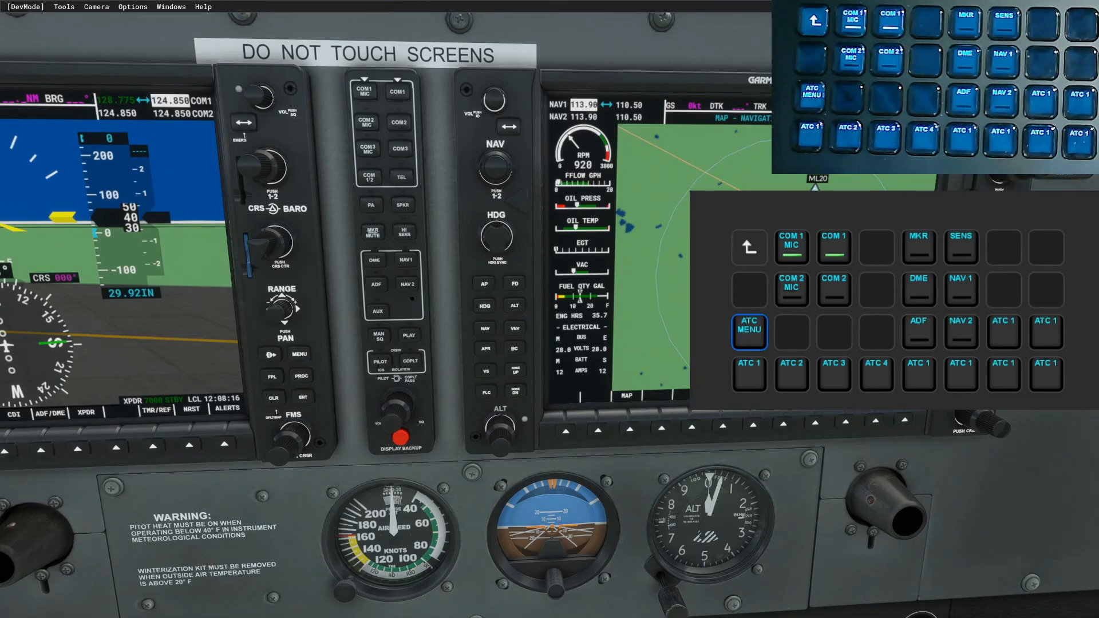
# Step: Switch to Stream Deck, add a System Hotkey titled ATC to the second key of the third row and start capturing its hotkey
pyautogui.hotkey('alt', 'Tab')
pyautogui.scroll(3, 629, 314)
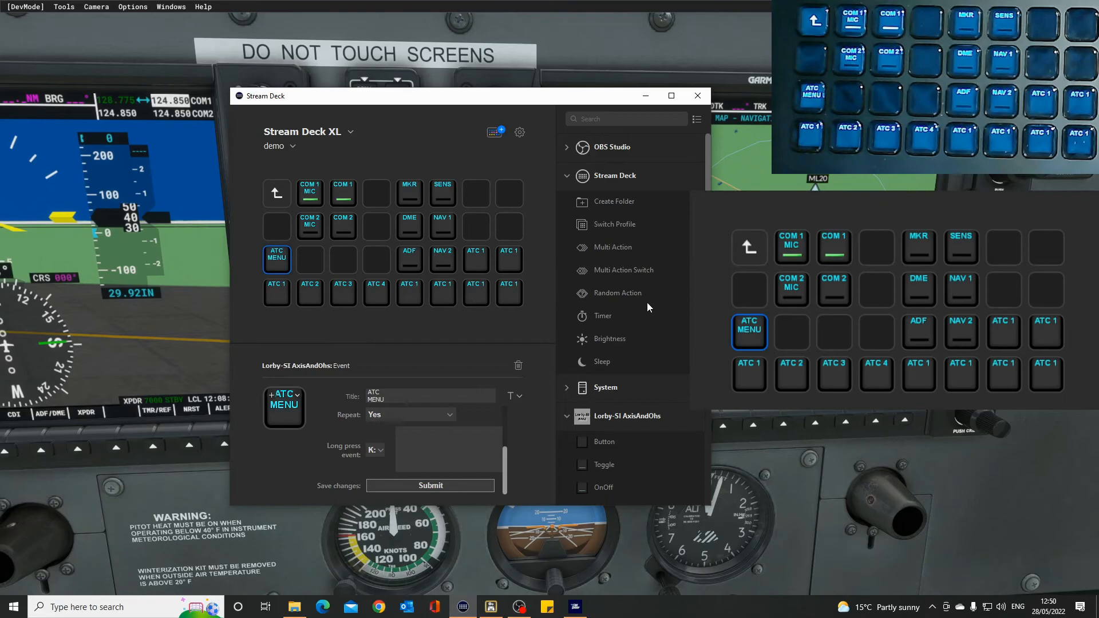
pyautogui.scroll(-2, 637, 303)
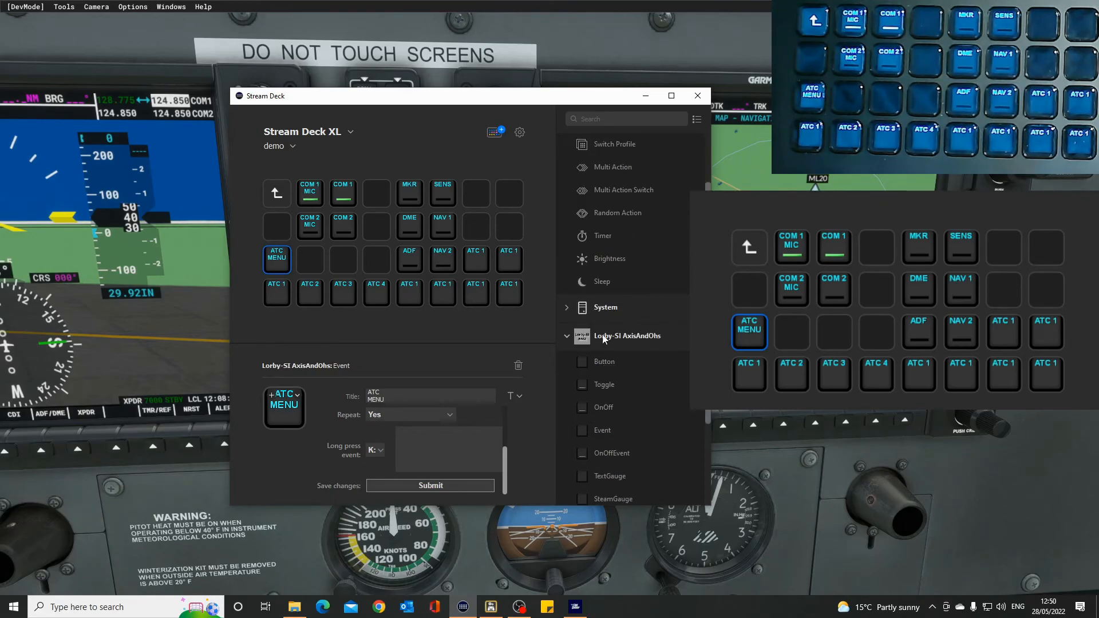
pyautogui.click(570, 307)
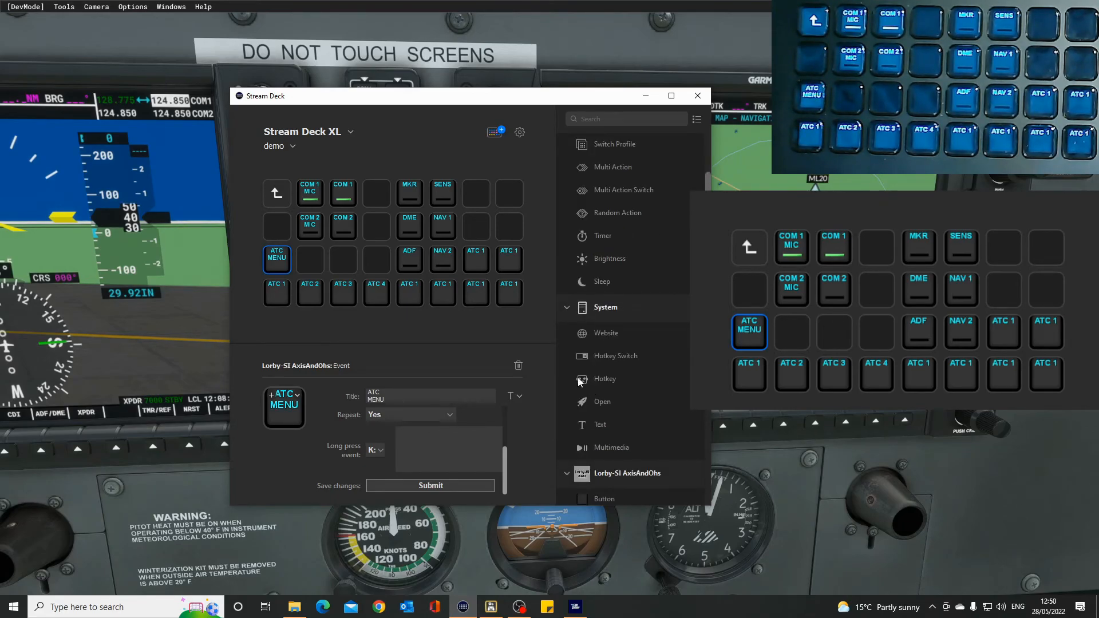
pyautogui.moveTo(579, 380); pyautogui.dragTo(317, 269)
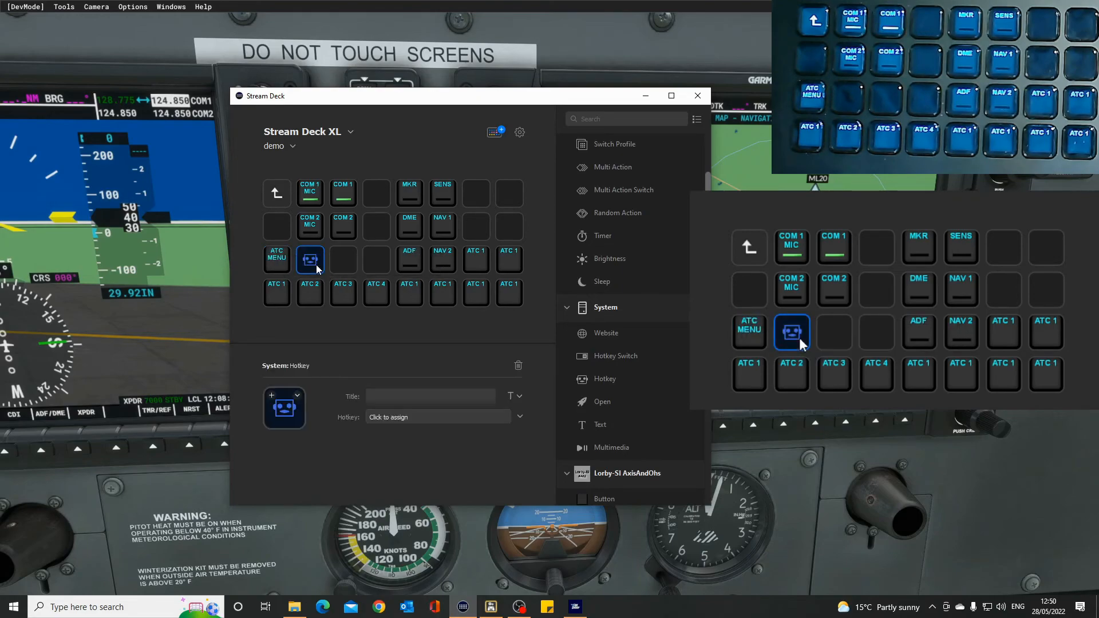
pyautogui.click(403, 396)
pyautogui.write('ATC')
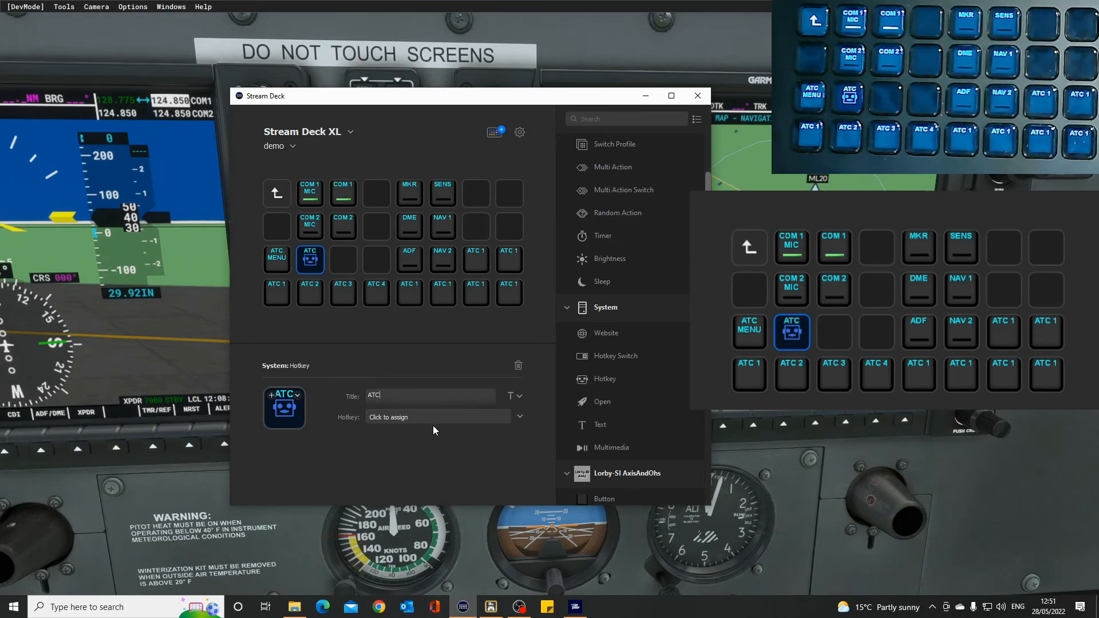
pyautogui.click(428, 418)
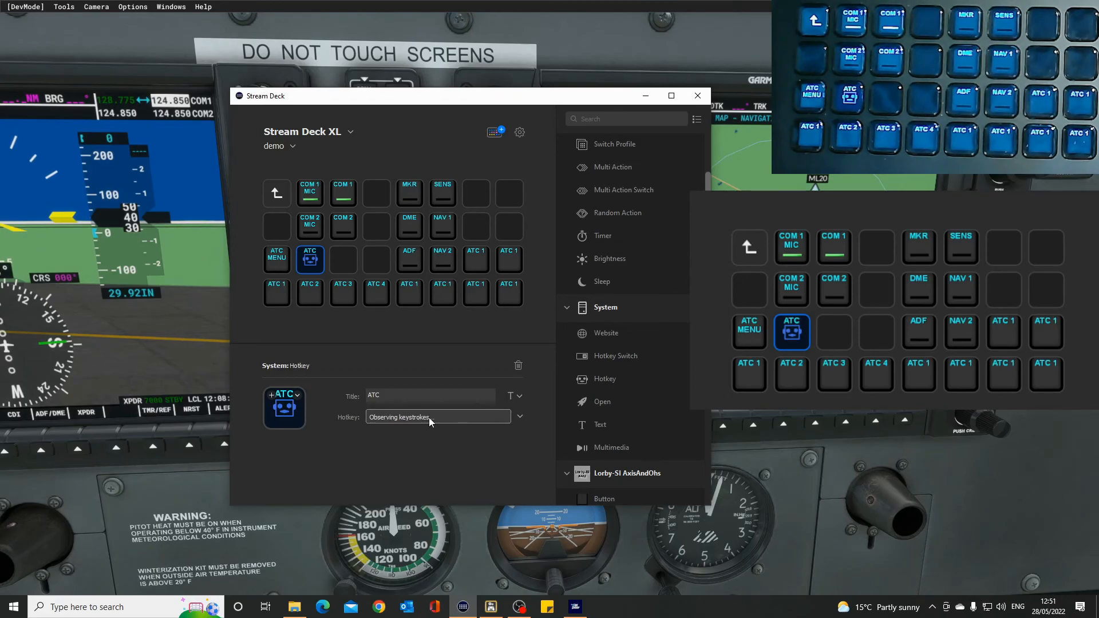
# Step: Switch to the simulator and reopen the ATC window with its keyboard shortcut
pyautogui.click(156, 487)
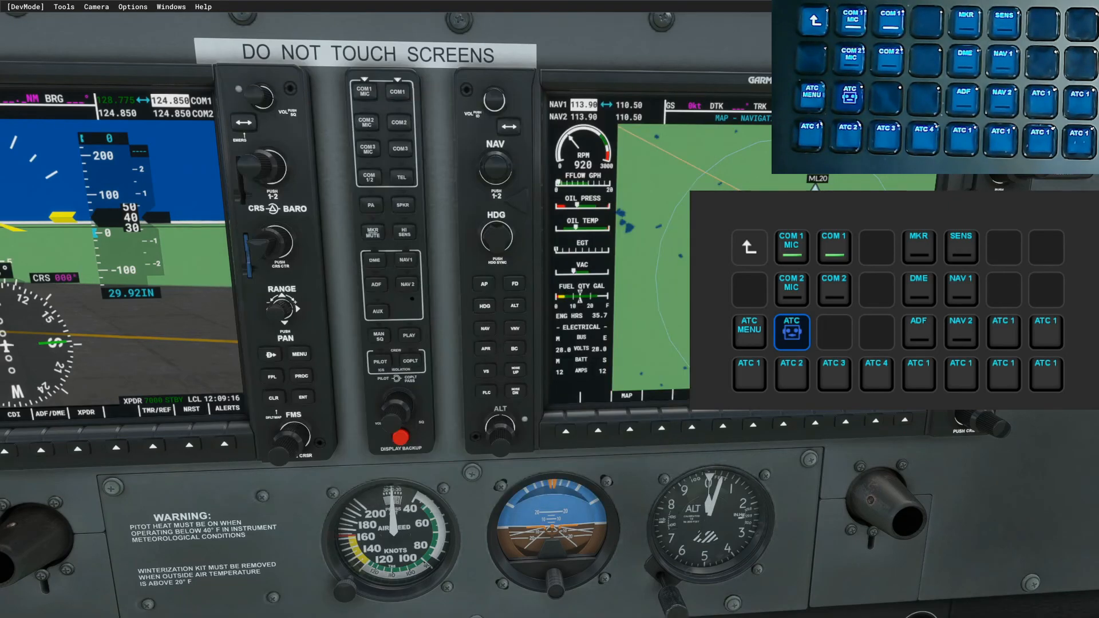
pyautogui.press('Scroll_Lock')
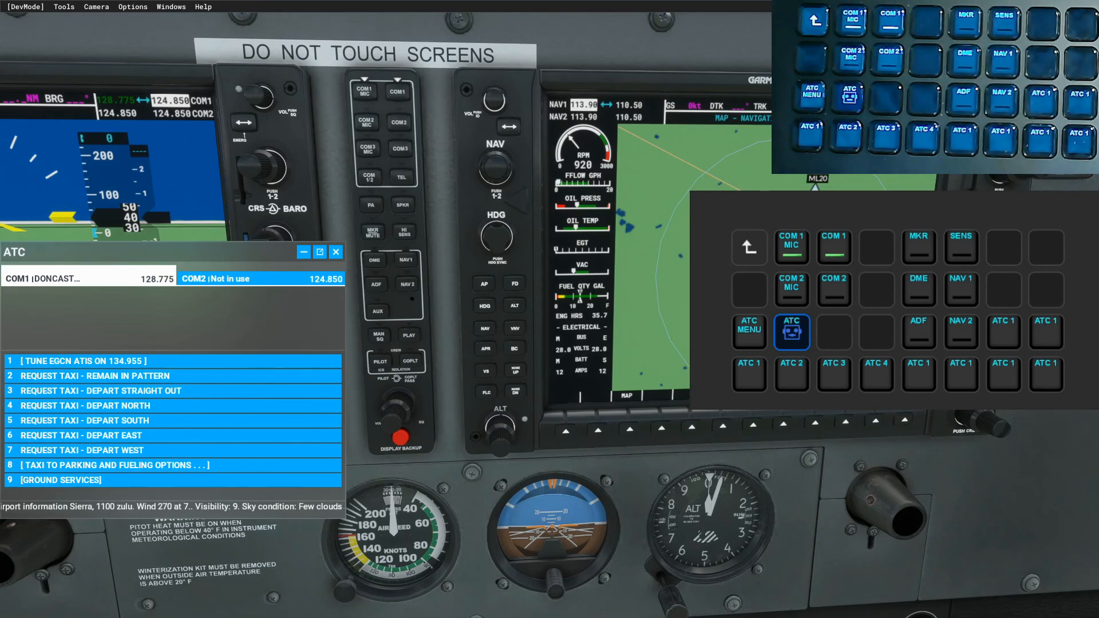